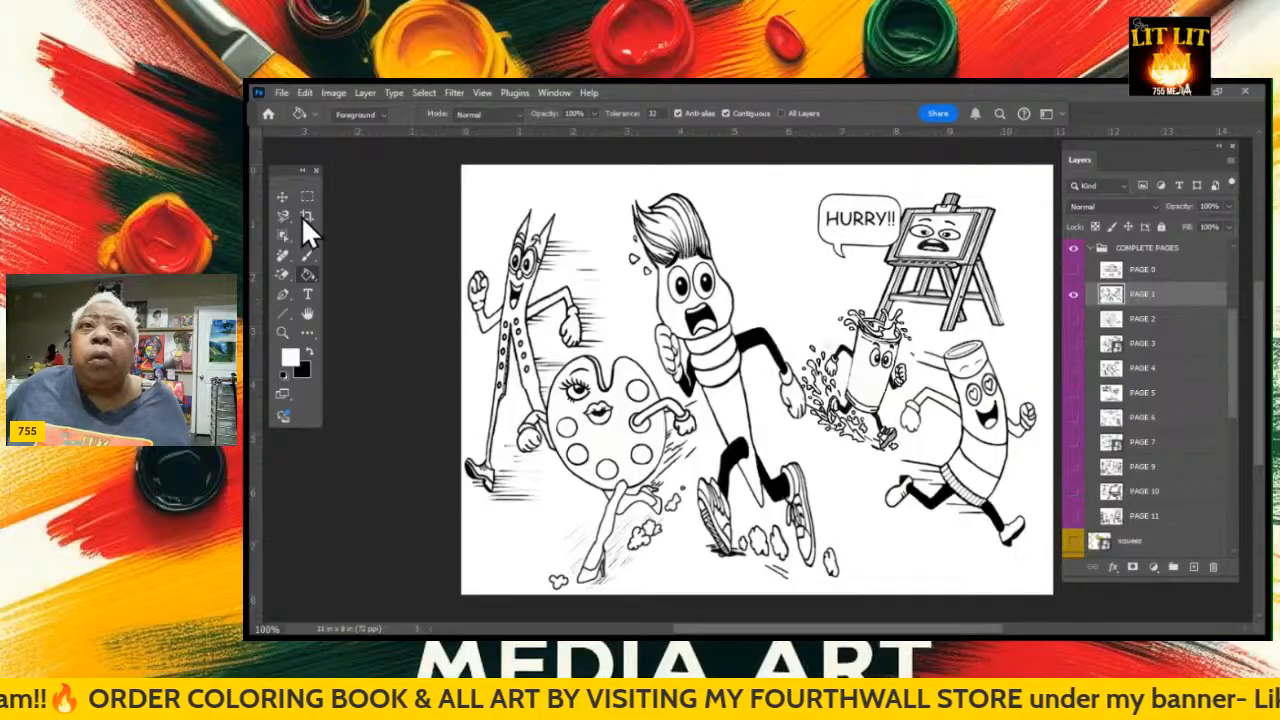
Show PAGE 2 in the COMPLETE PAGES group instead of PAGE 1, select its layer and check the artwork
{"action": "left_click", "coordinate": [280, 198]}
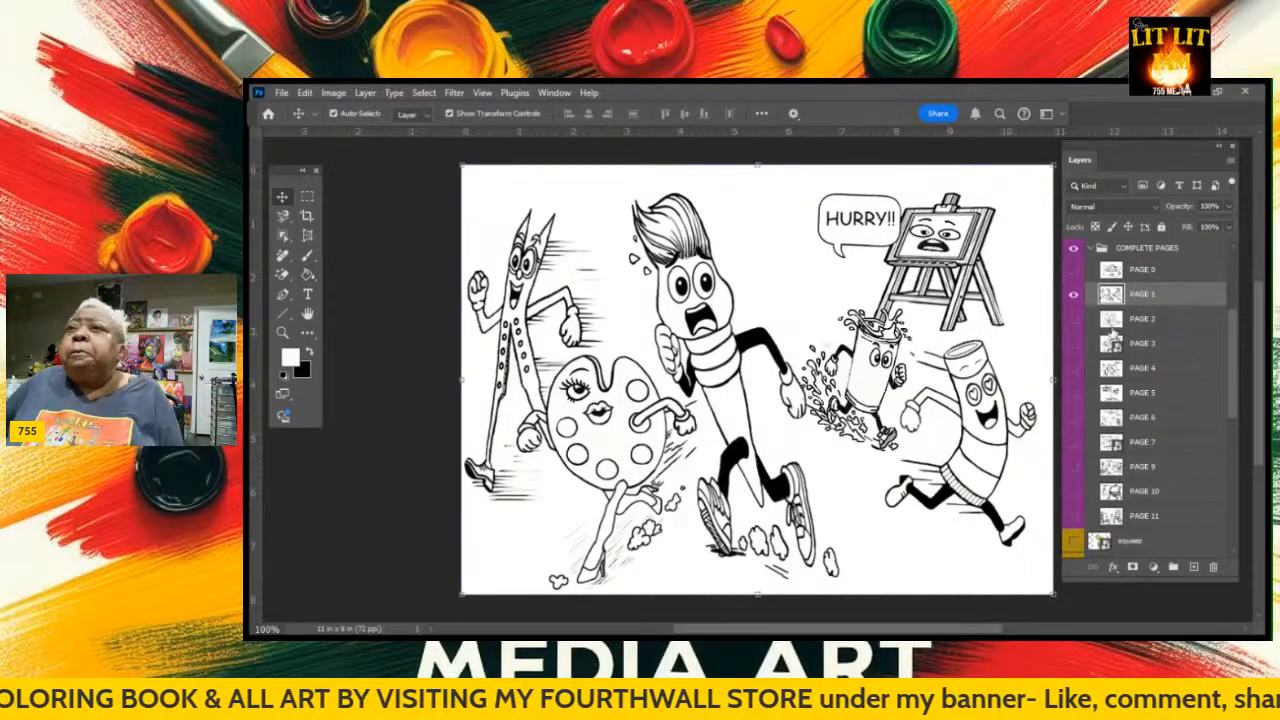
{"action": "left_click", "coordinate": [1073, 318]}
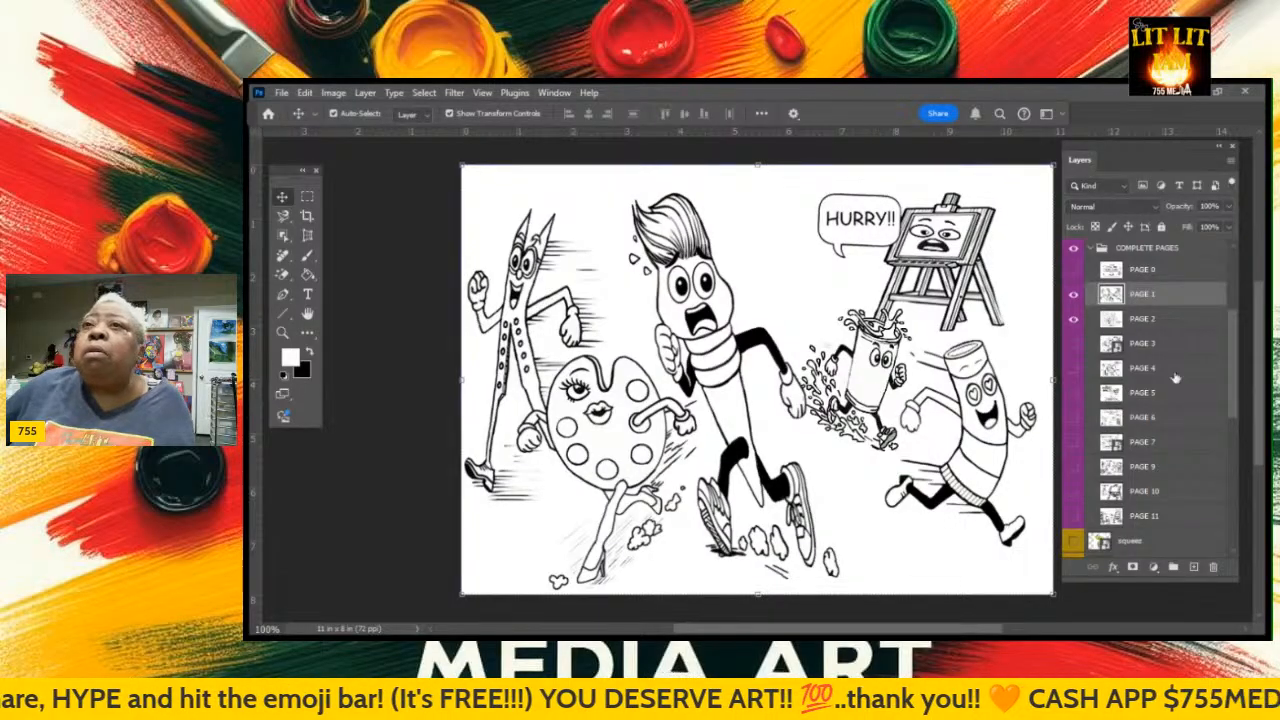
{"action": "left_click", "coordinate": [1074, 300]}
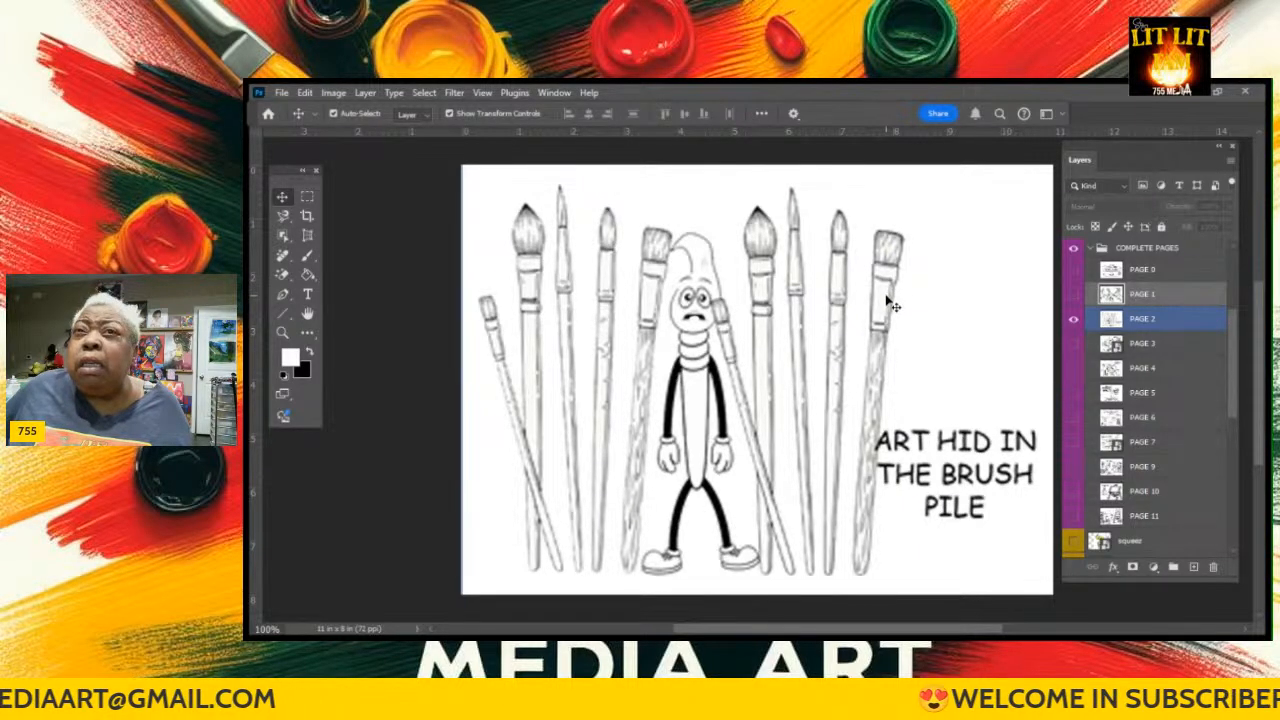
{"action": "scroll", "coordinate": [957, 320], "scroll_direction": "down", "scroll_amount": 2}
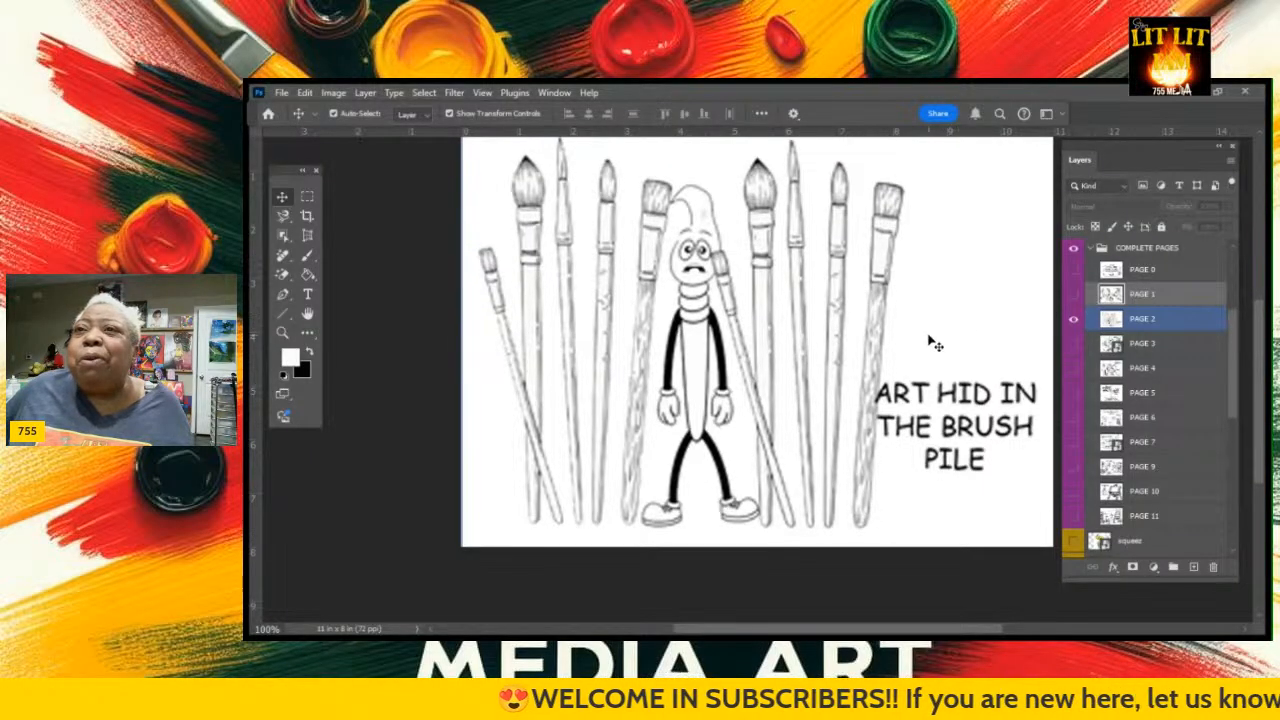
{"action": "left_click", "coordinate": [955, 397]}
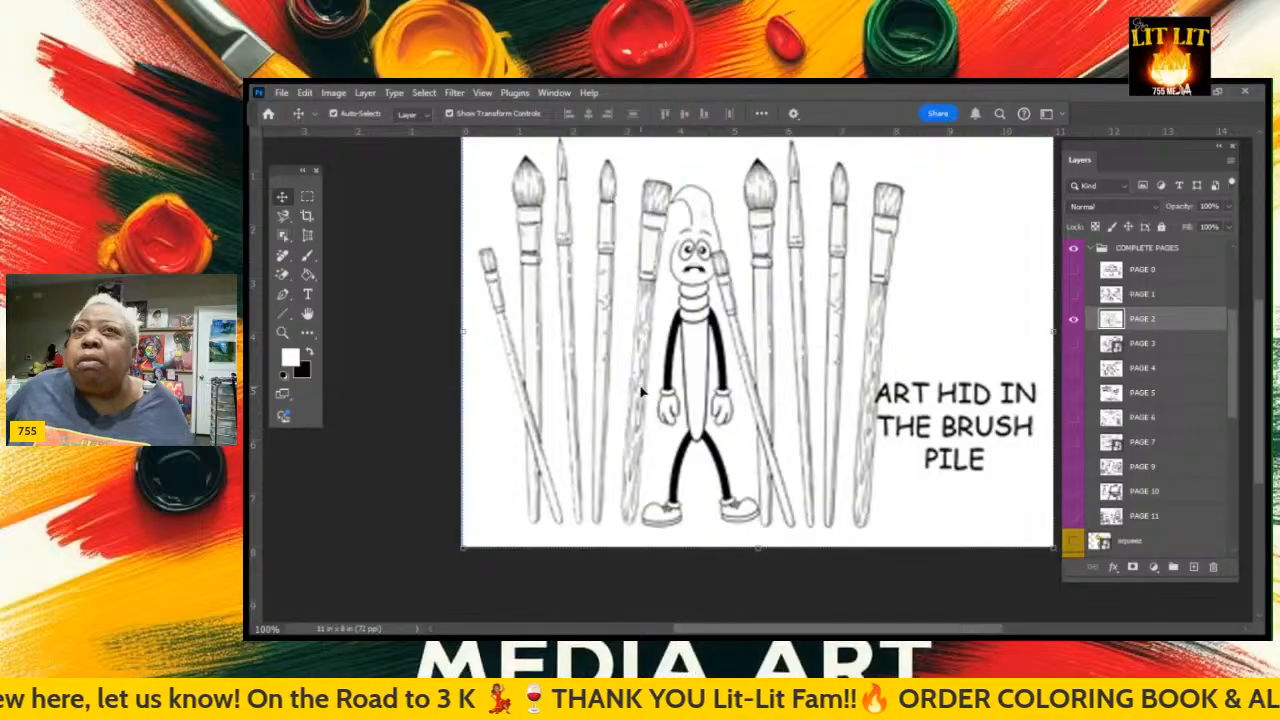
{"action": "scroll", "coordinate": [975, 290], "scroll_direction": "up", "scroll_amount": 1}
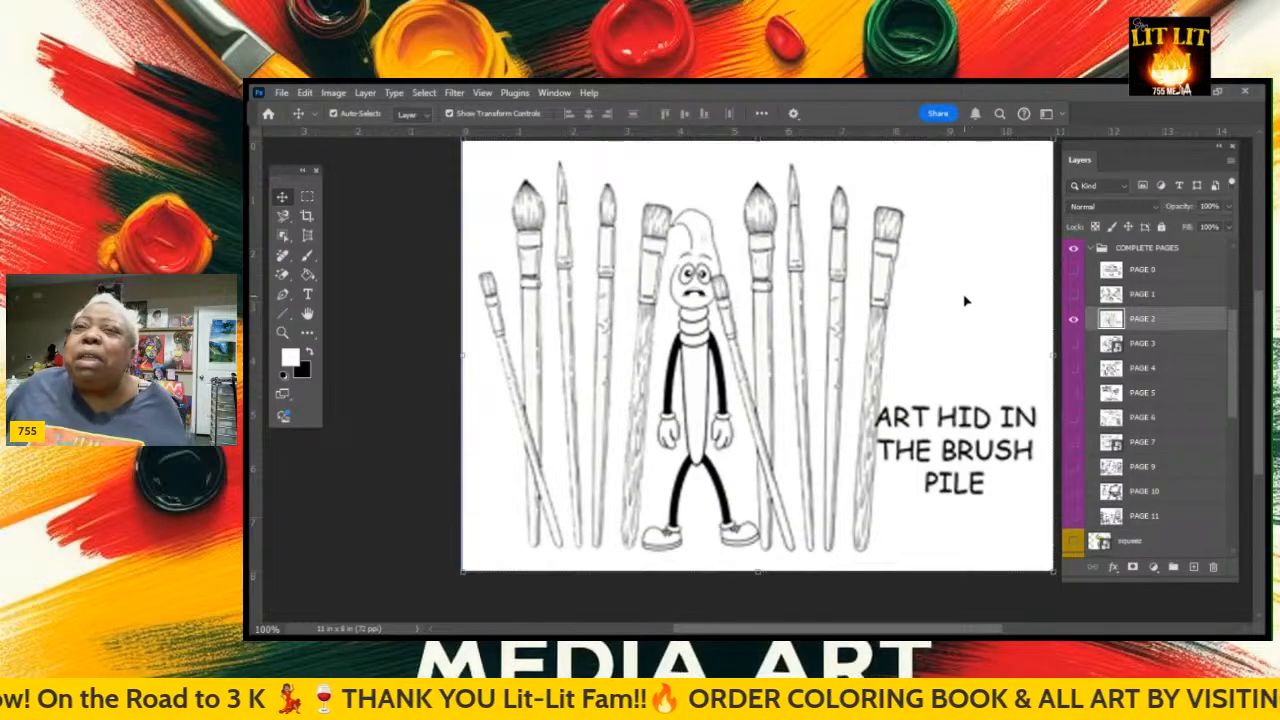
Hide PAGE 2, show PAGE 3 and examine the JUST KIDDING! lettering on the box up close
{"action": "left_click", "coordinate": [1074, 321]}
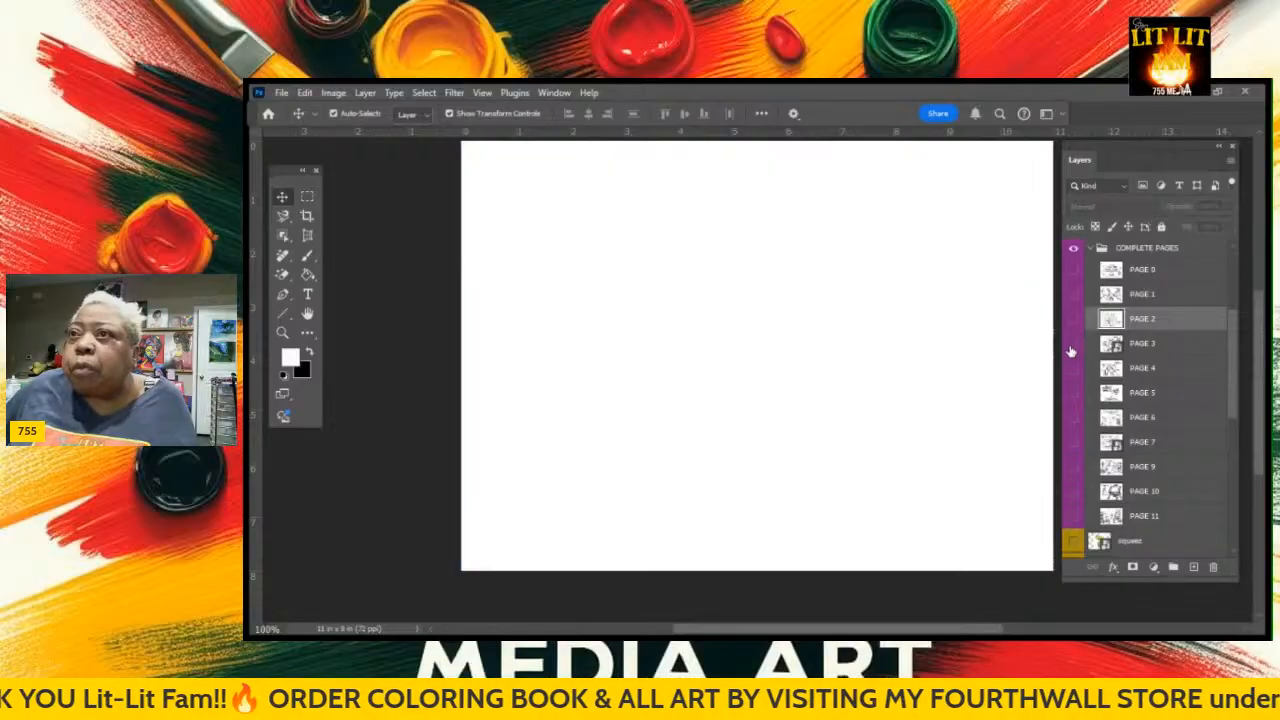
{"action": "left_click", "coordinate": [1073, 345]}
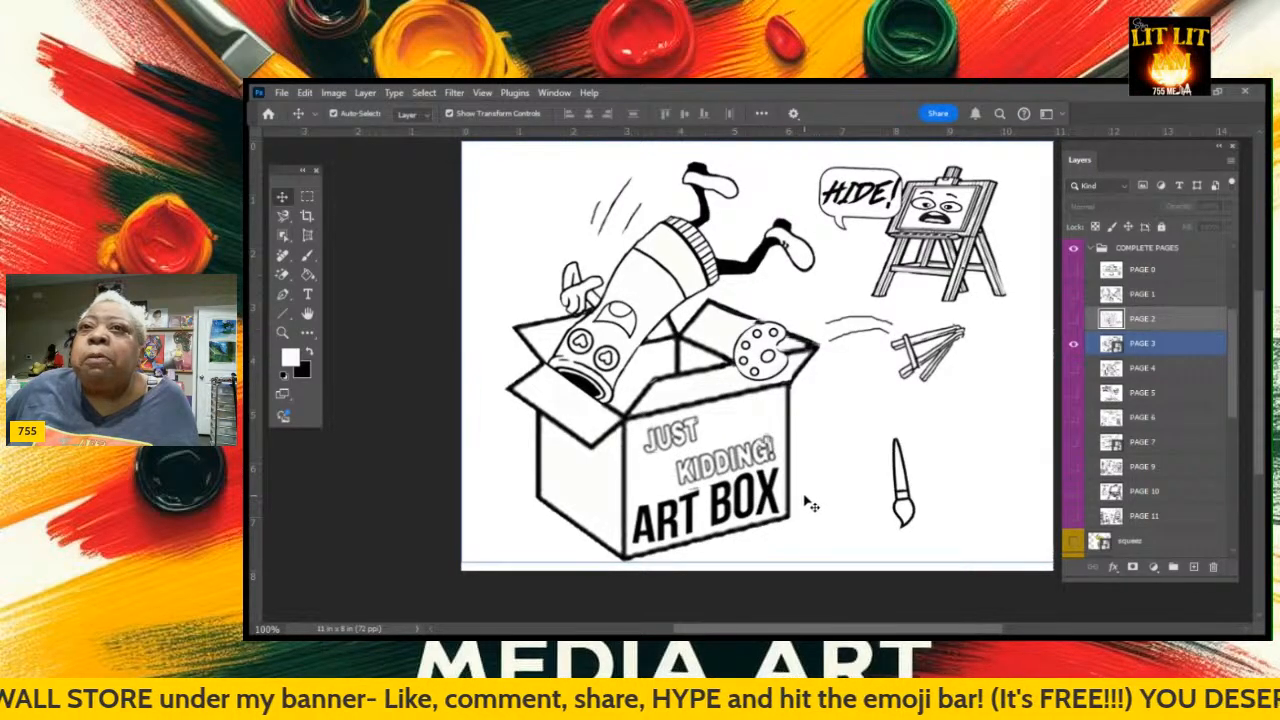
{"action": "left_click", "coordinate": [348, 370]}
{"action": "left_click", "coordinate": [283, 332]}
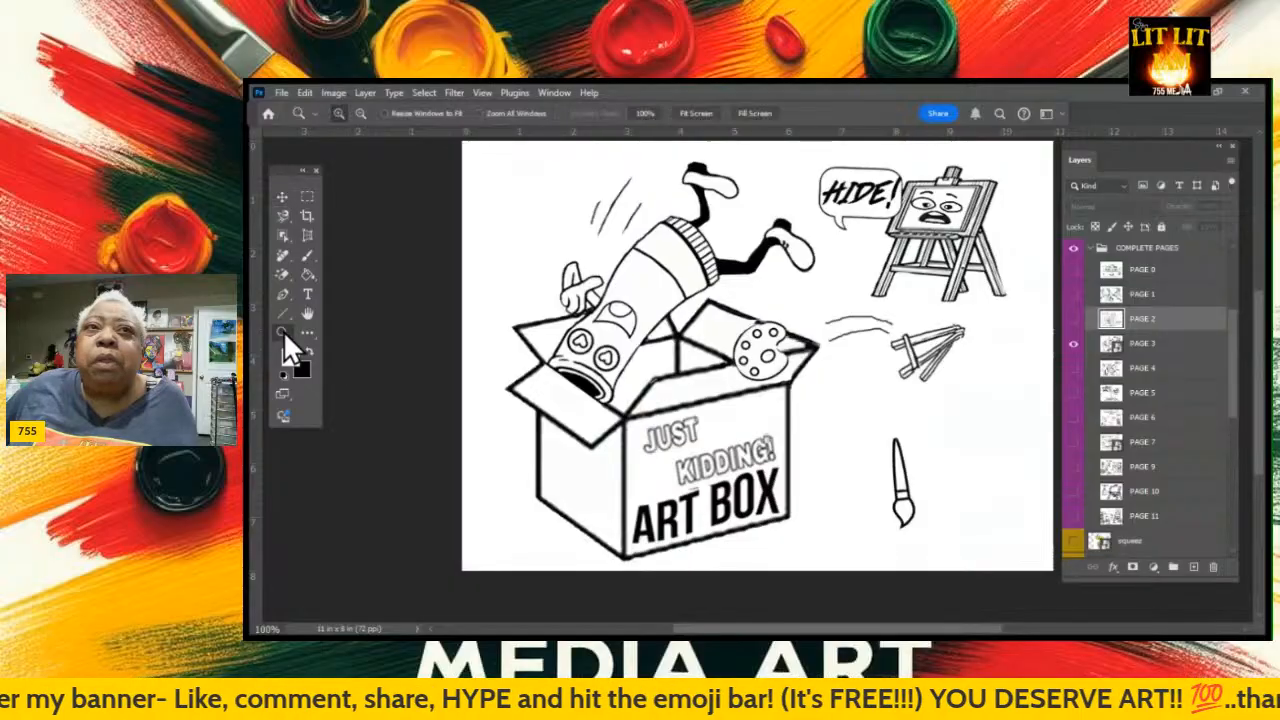
{"action": "left_click", "coordinate": [768, 448]}
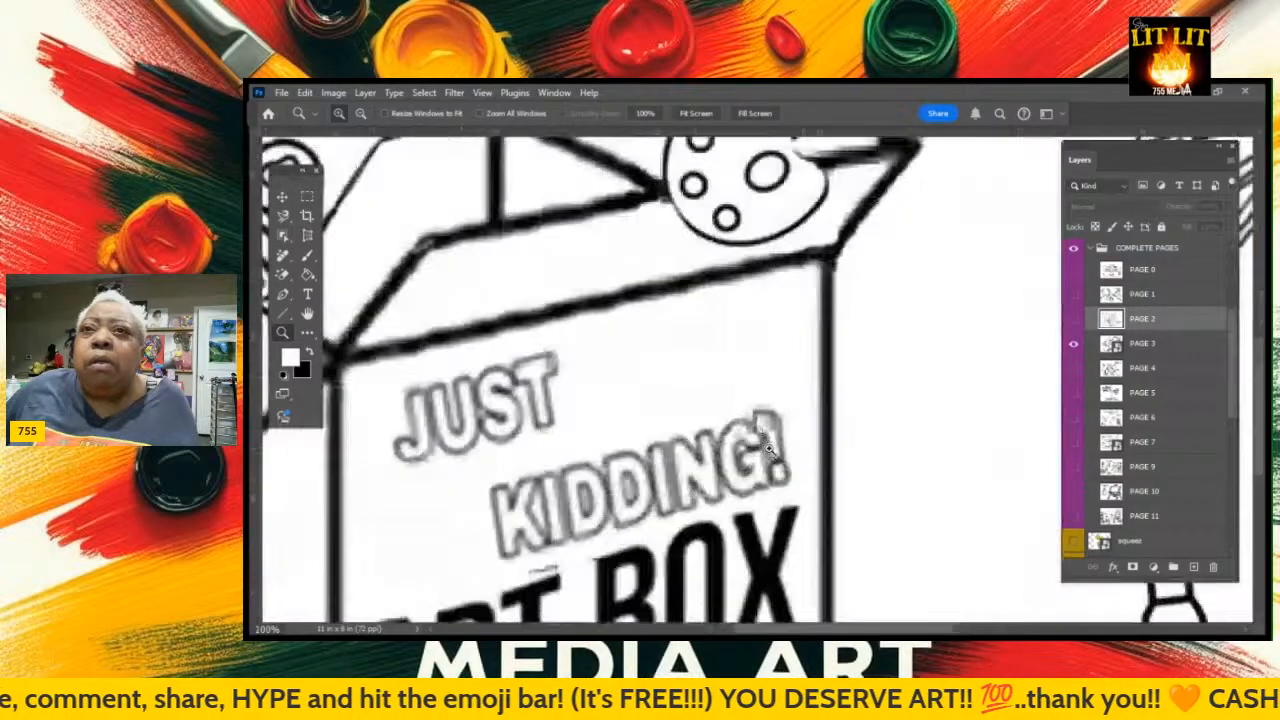
{"action": "left_click", "coordinate": [768, 448]}
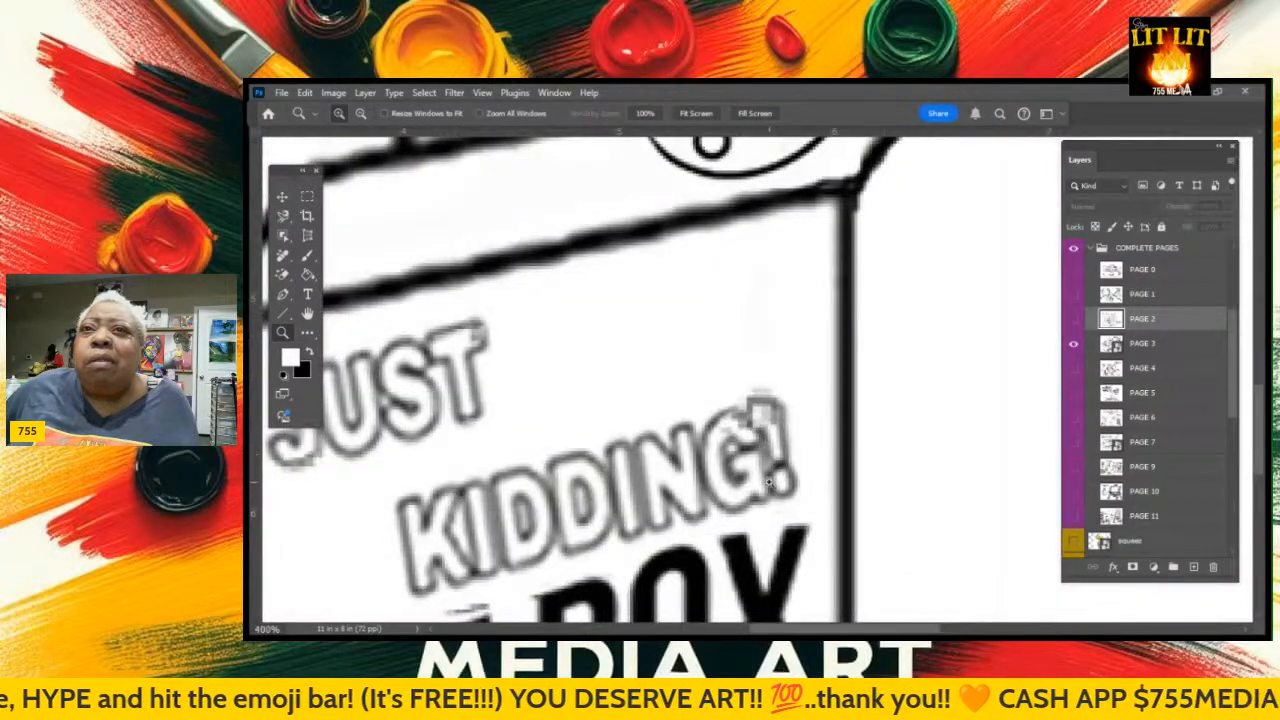
{"action": "scroll", "coordinate": [768, 481], "scroll_direction": "down", "scroll_amount": 1}
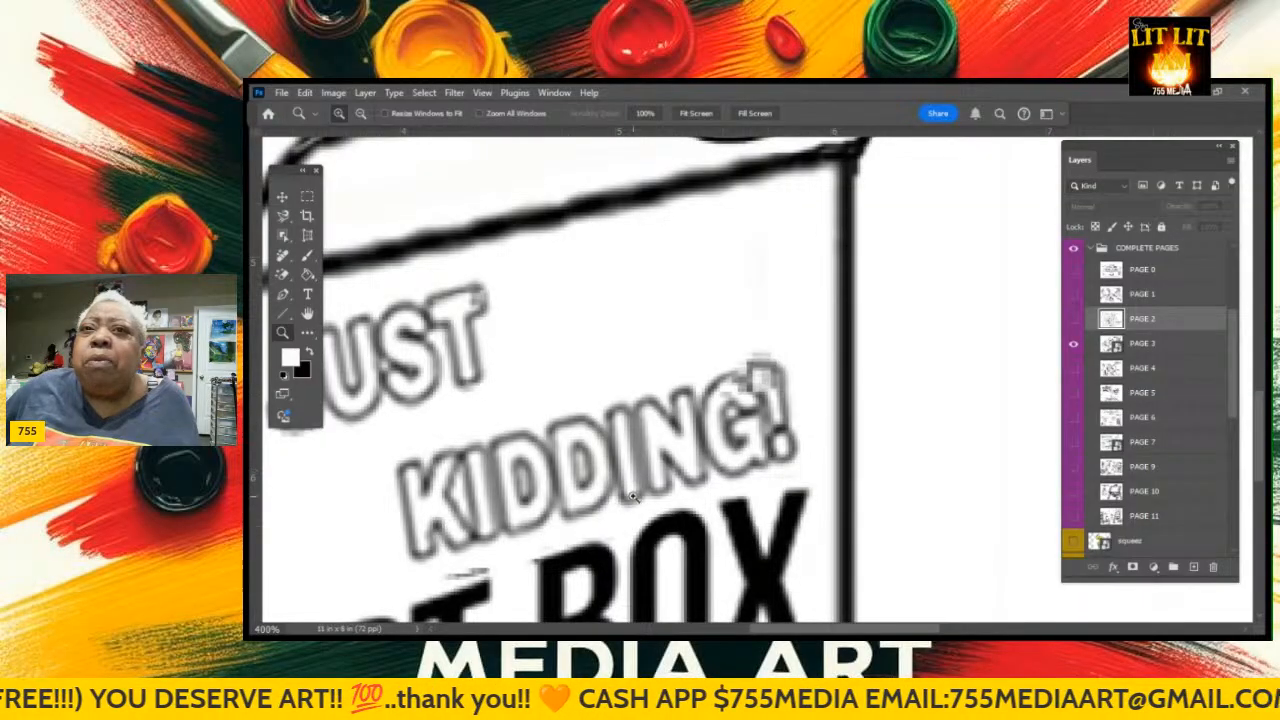
{"action": "scroll", "coordinate": [636, 496], "scroll_direction": "down", "scroll_amount": 1}
{"action": "scroll", "coordinate": [632, 496], "scroll_direction": "down", "scroll_amount": 3}
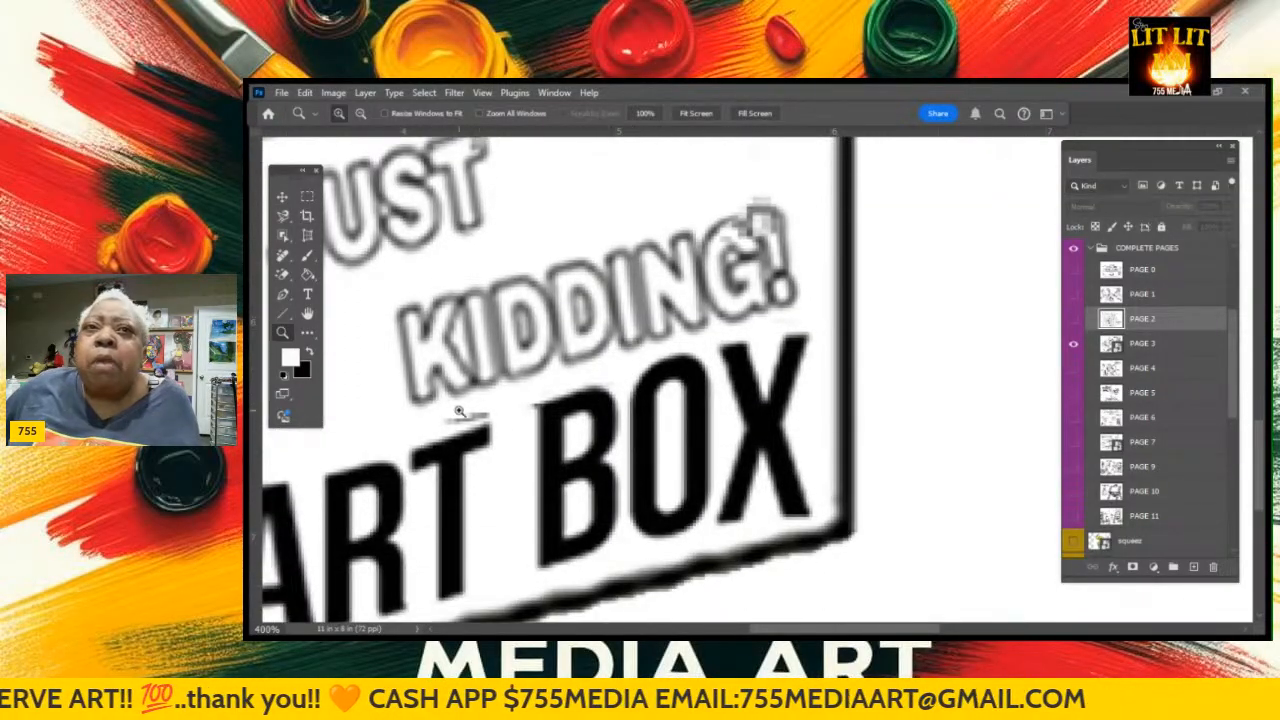
On the PAGE 3 layer, erase the stray marks around the exclamation mark and above ART BOX with the Eraser at size 4
{"action": "left_click", "coordinate": [282, 277]}
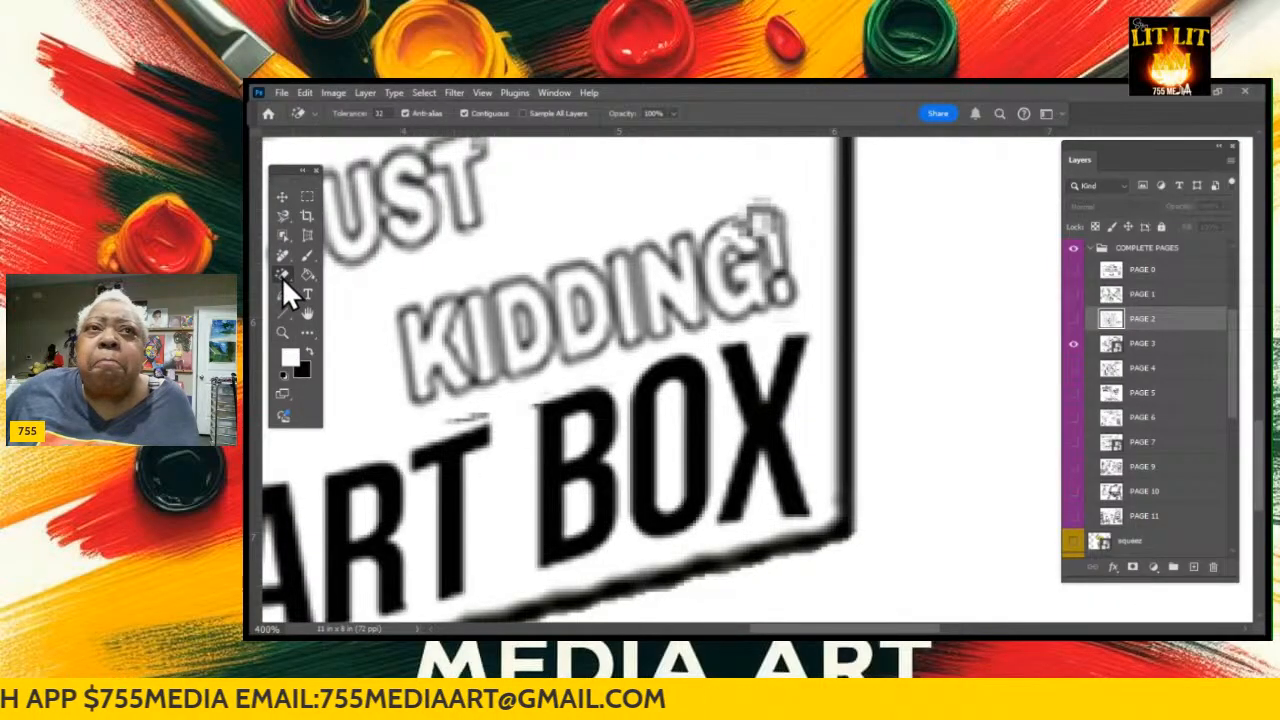
{"action": "key", "text": "shift+e"}
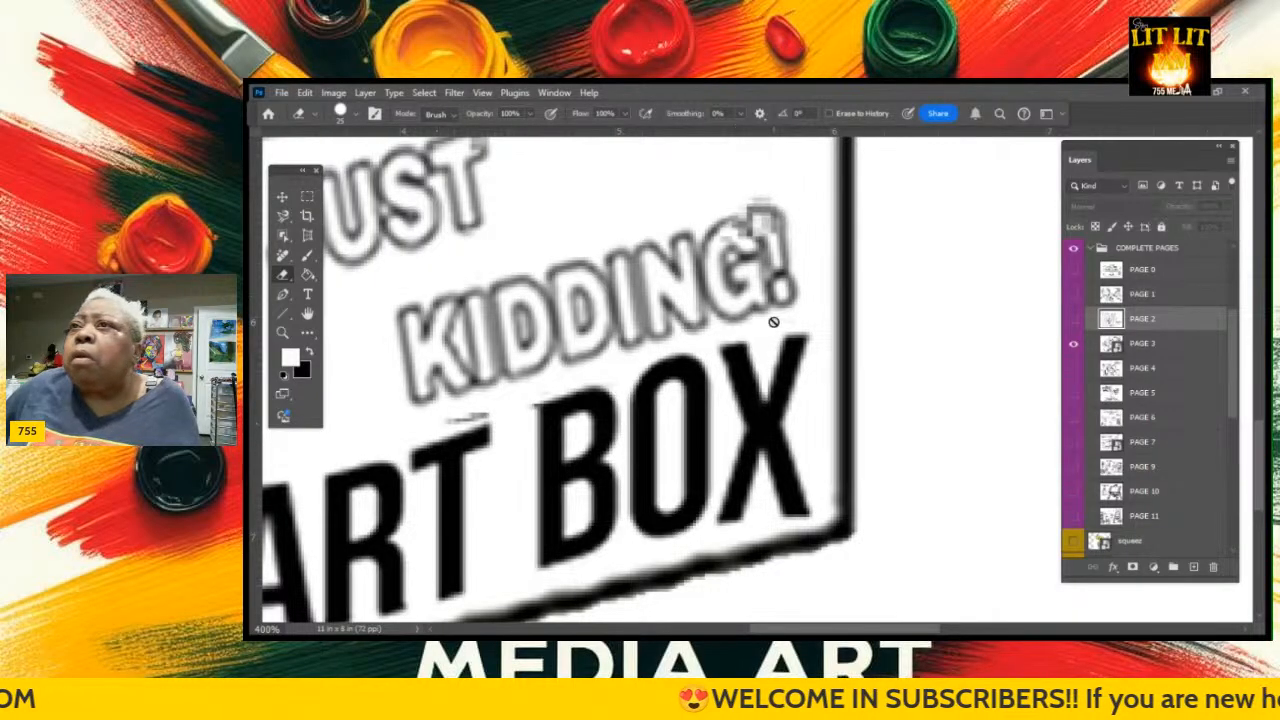
{"action": "left_click", "coordinate": [1191, 349]}
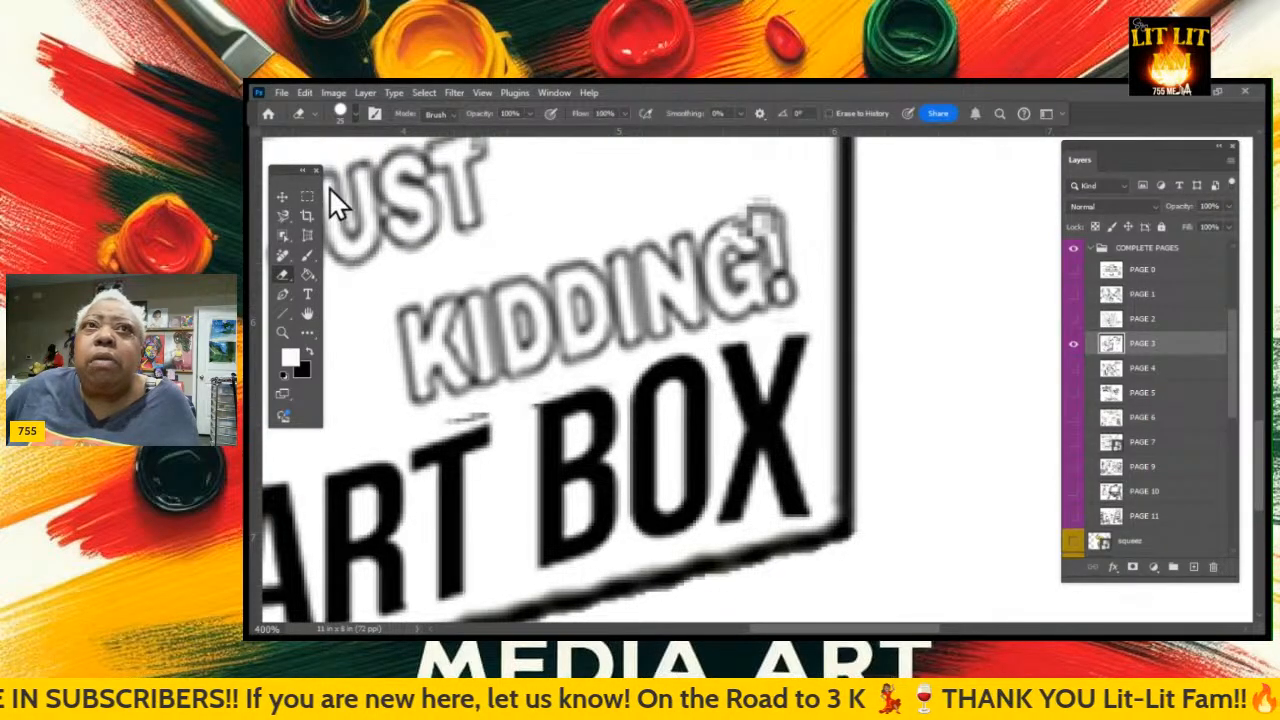
{"action": "key", "text": "["}
{"action": "key", "text": "["}
{"action": "key", "text": "["}
{"action": "key", "text": "["}
{"action": "key", "text": "["}
{"action": "key", "text": "["}
{"action": "key", "text": "["}
{"action": "key", "text": "["}
{"action": "key", "text": "["}
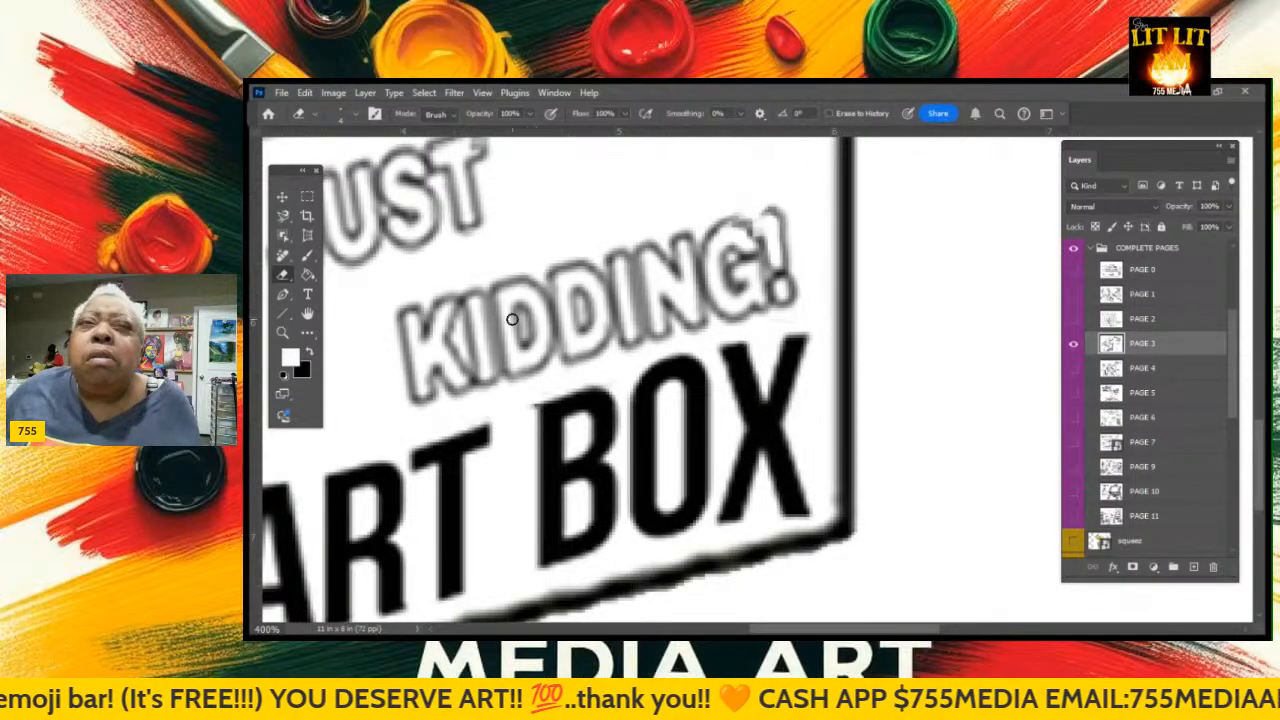
Try to retrace the exclamation mark after KIDDING in black with a size 3 brush
{"action": "left_click", "coordinate": [308, 256]}
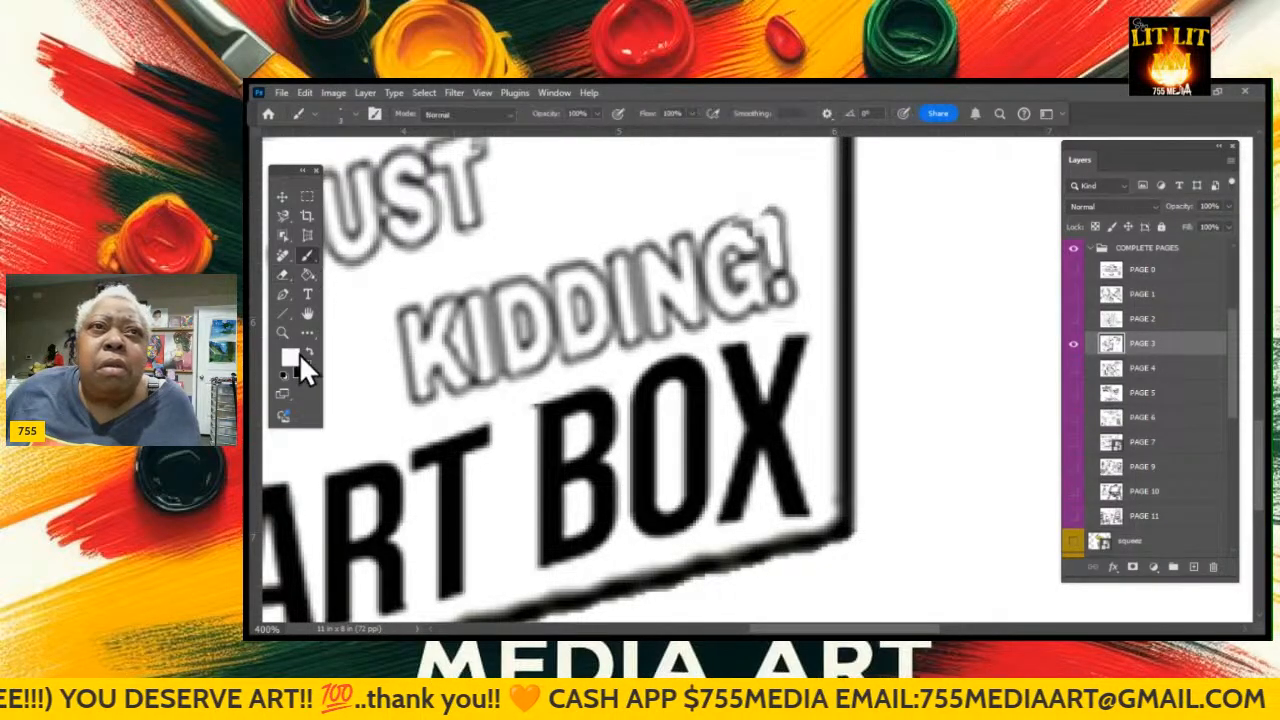
{"action": "left_click", "coordinate": [309, 351]}
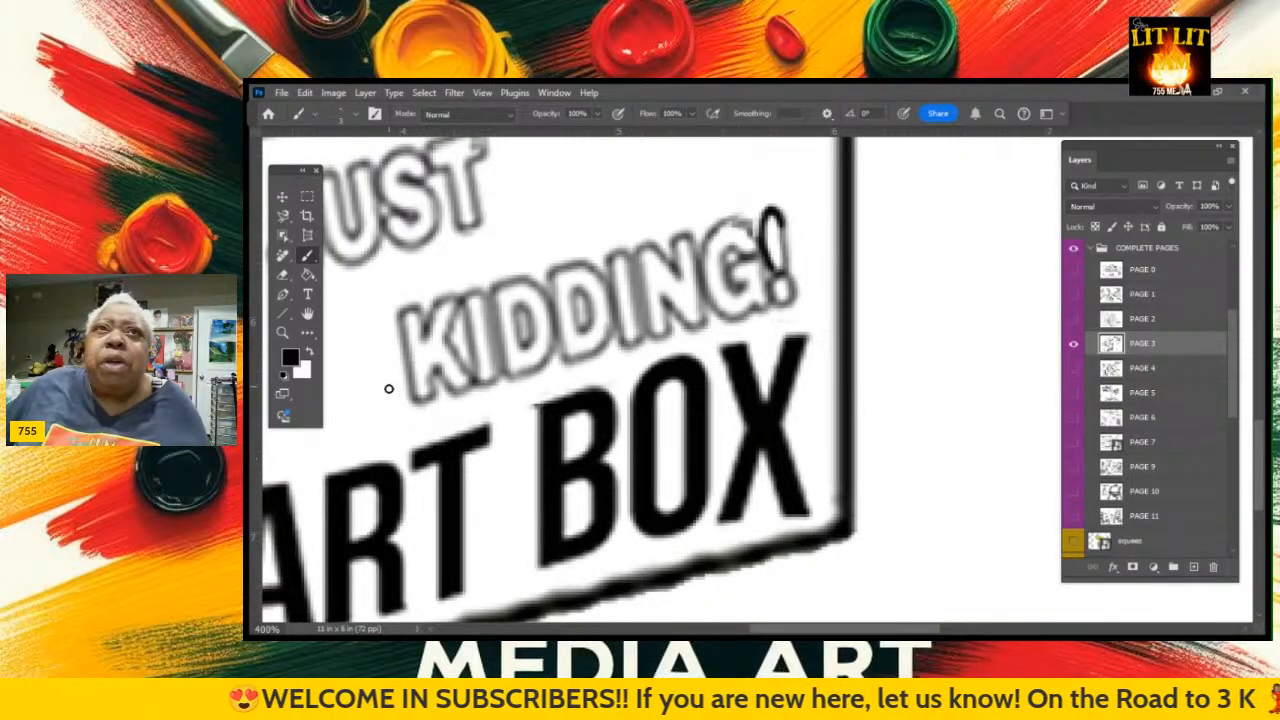
{"action": "scroll", "coordinate": [487, 341], "scroll_direction": "up", "scroll_amount": 1}
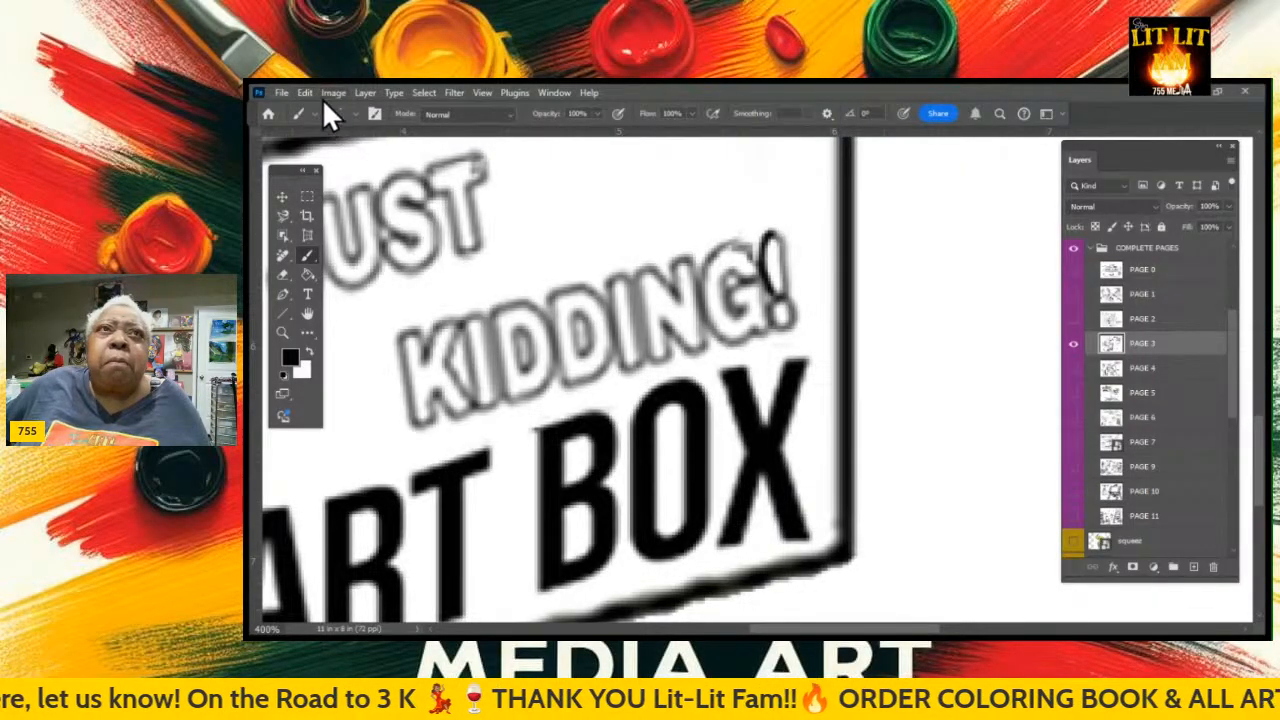
{"action": "key", "text": "ctrl+z"}
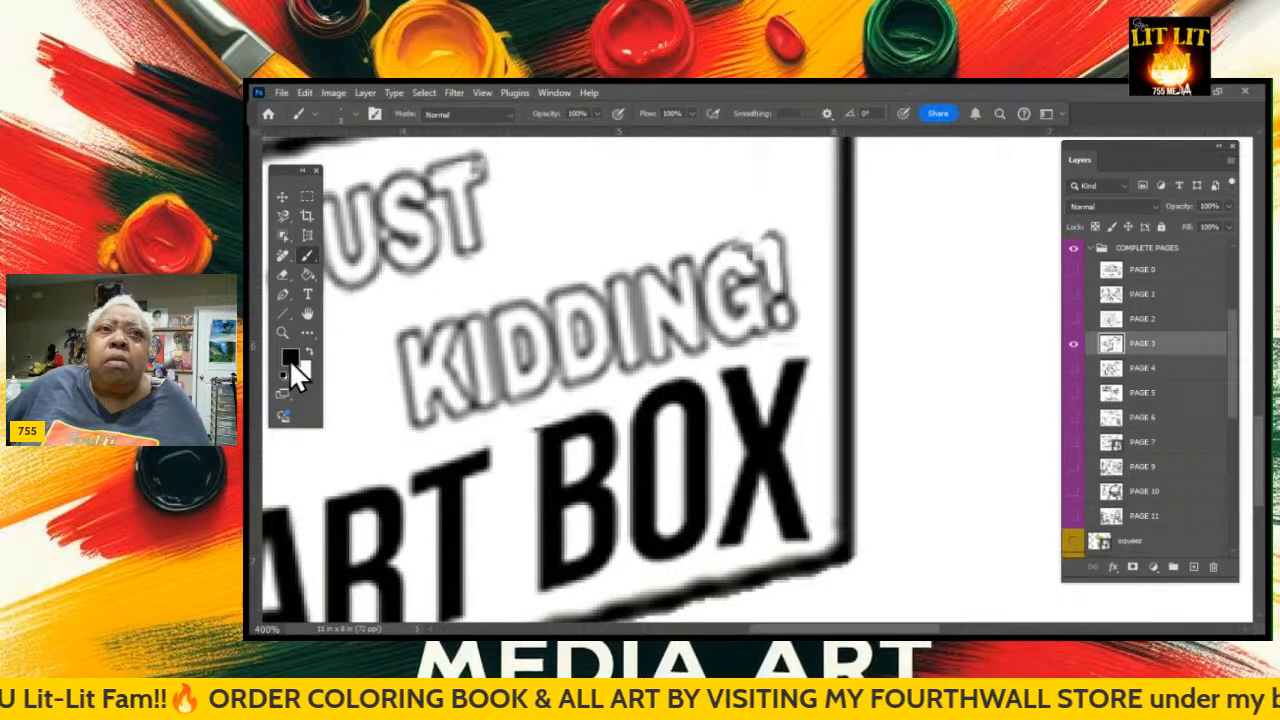
Repair the outlines of the G and exclamation mark with grey sampled from the lettering, and erase the excess between them
{"action": "key", "text": "i"}
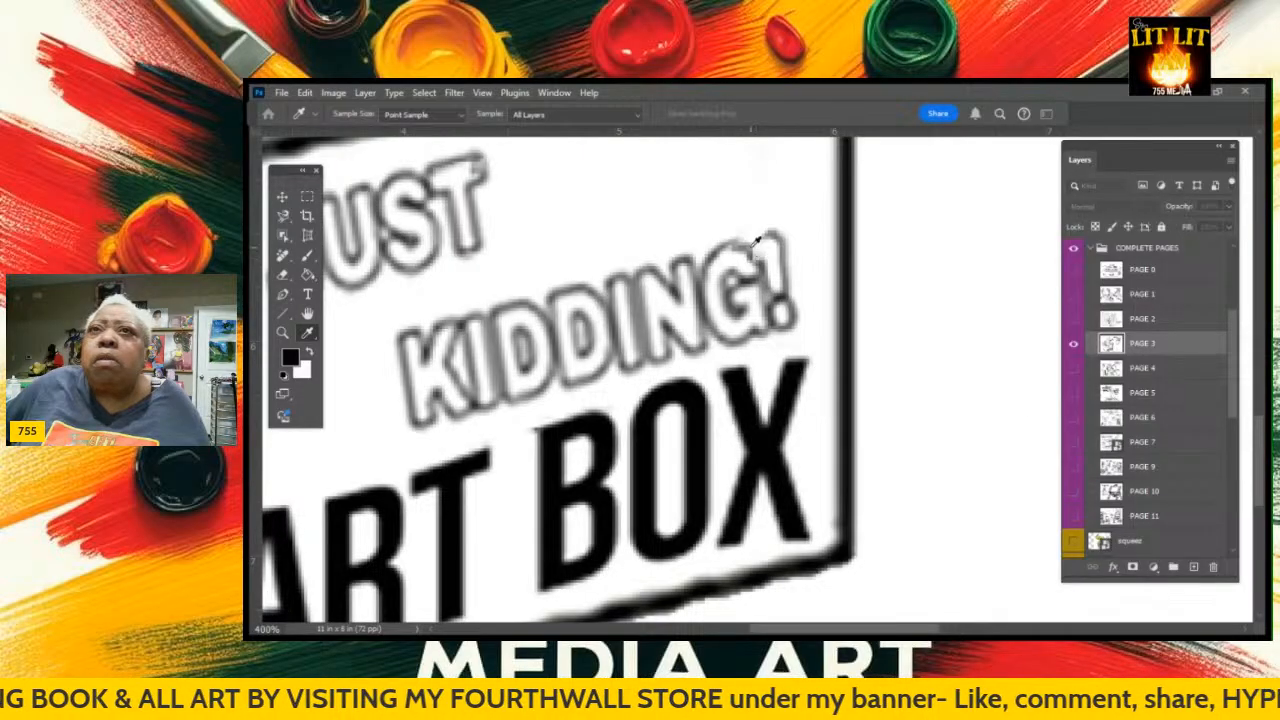
{"action": "left_click", "coordinate": [796, 273]}
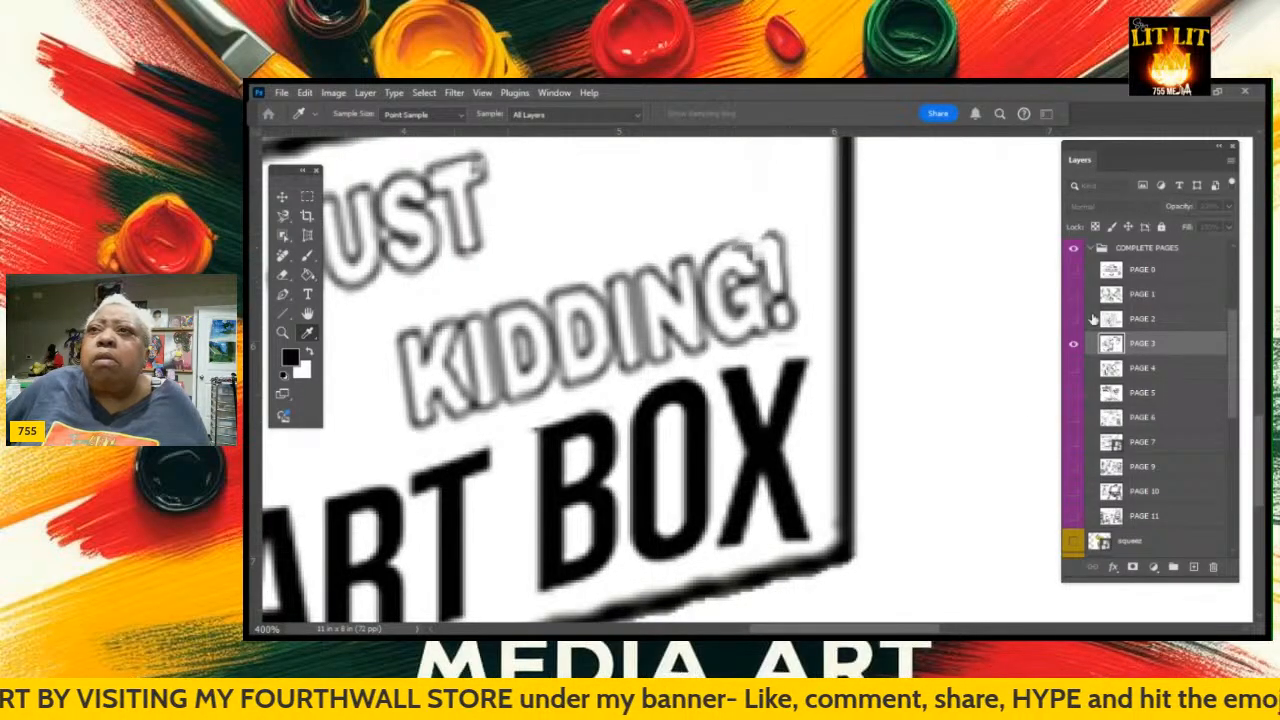
{"action": "key", "text": "b"}
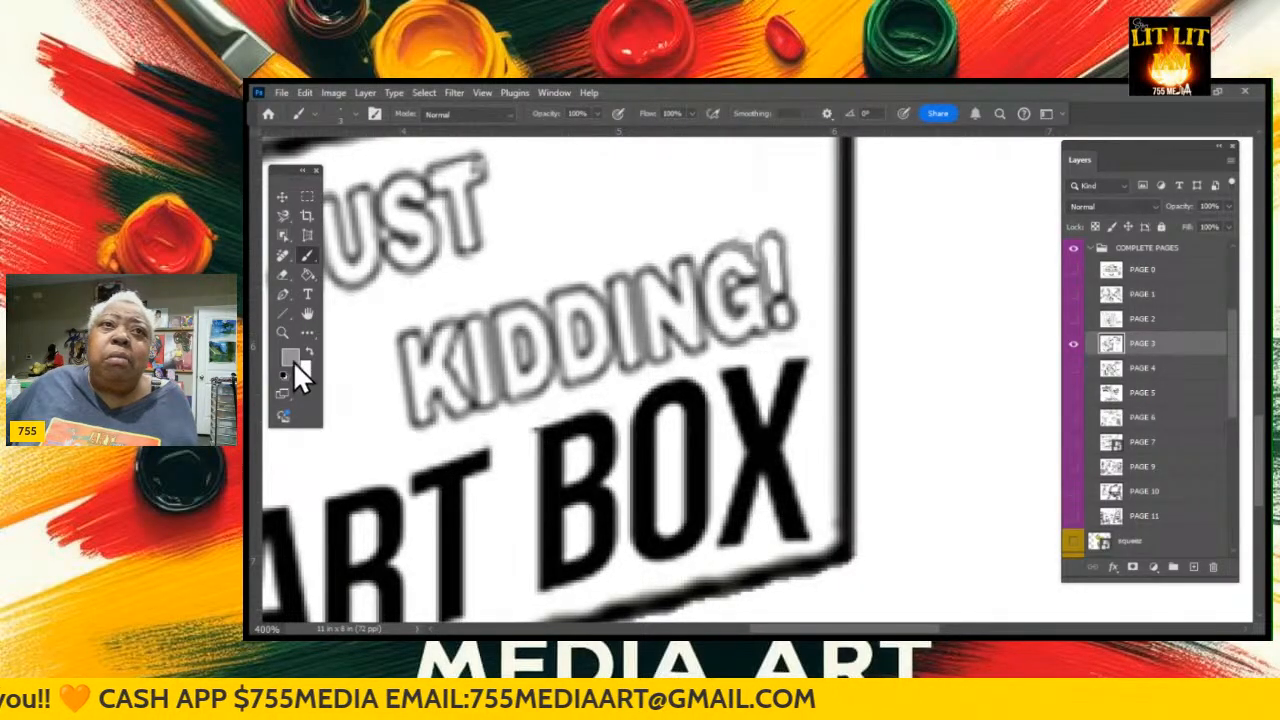
{"action": "key", "text": "i"}
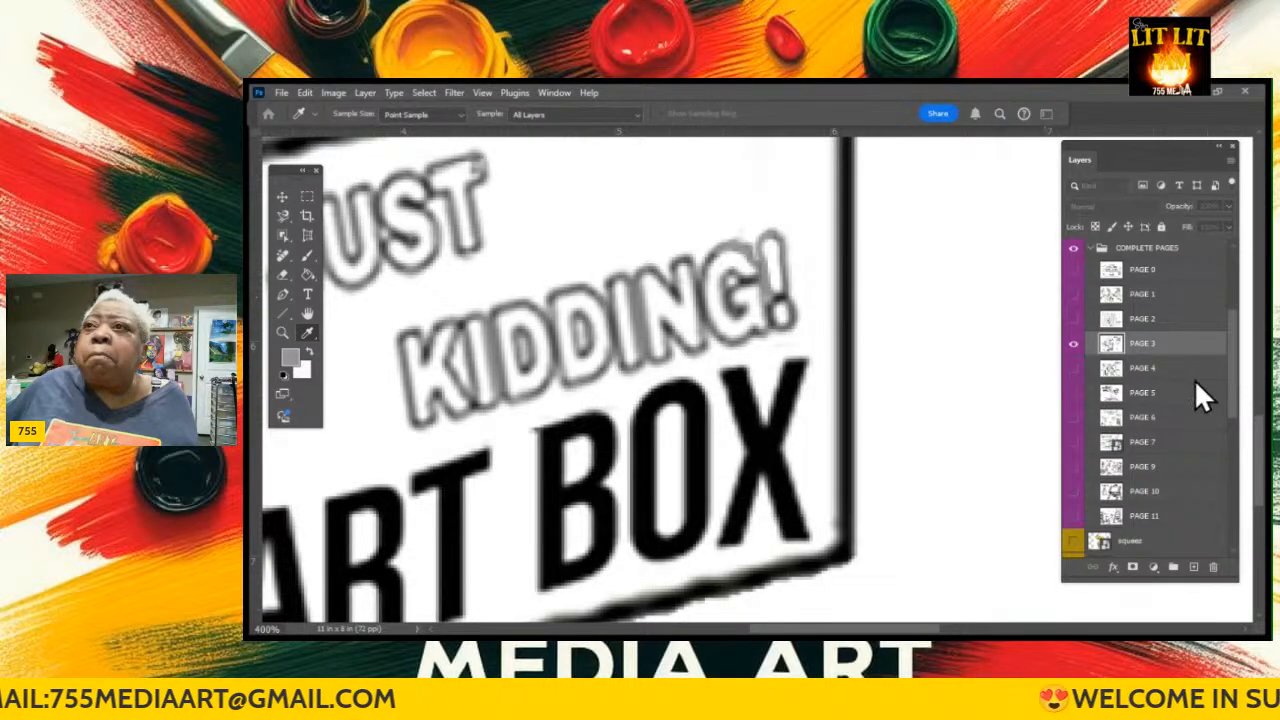
{"action": "key", "text": "b"}
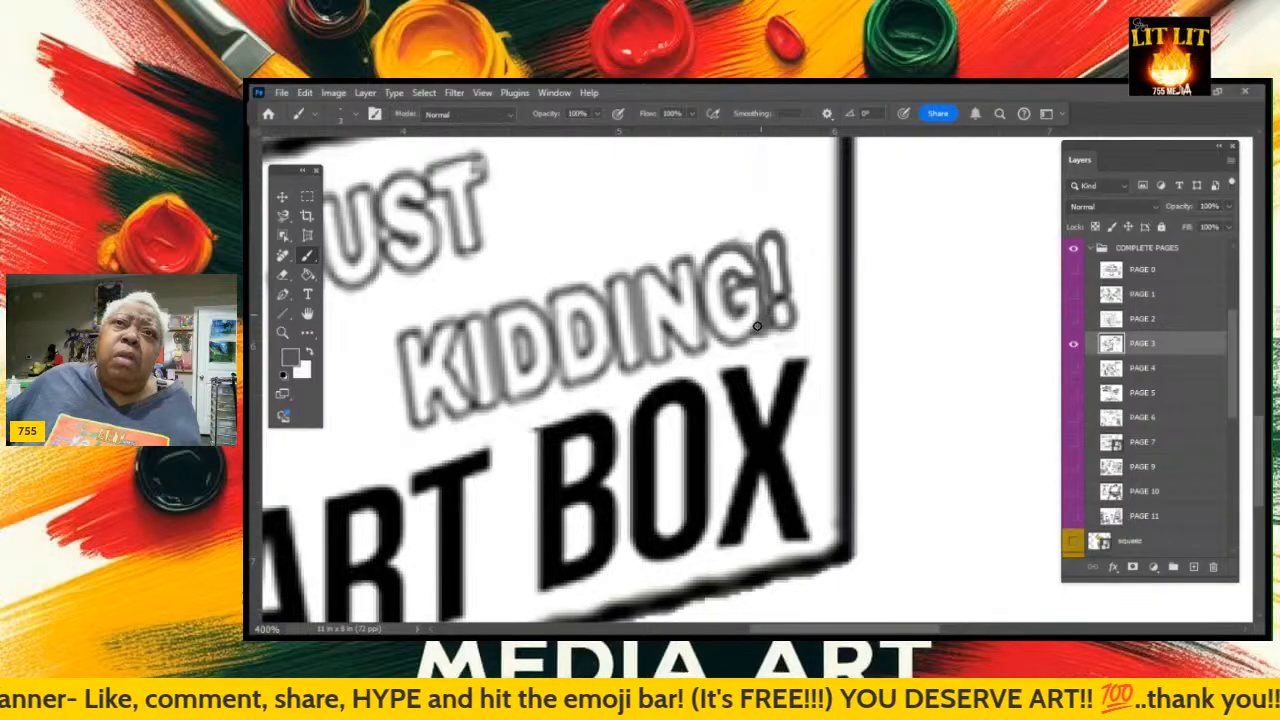
{"action": "left_click", "coordinate": [282, 275]}
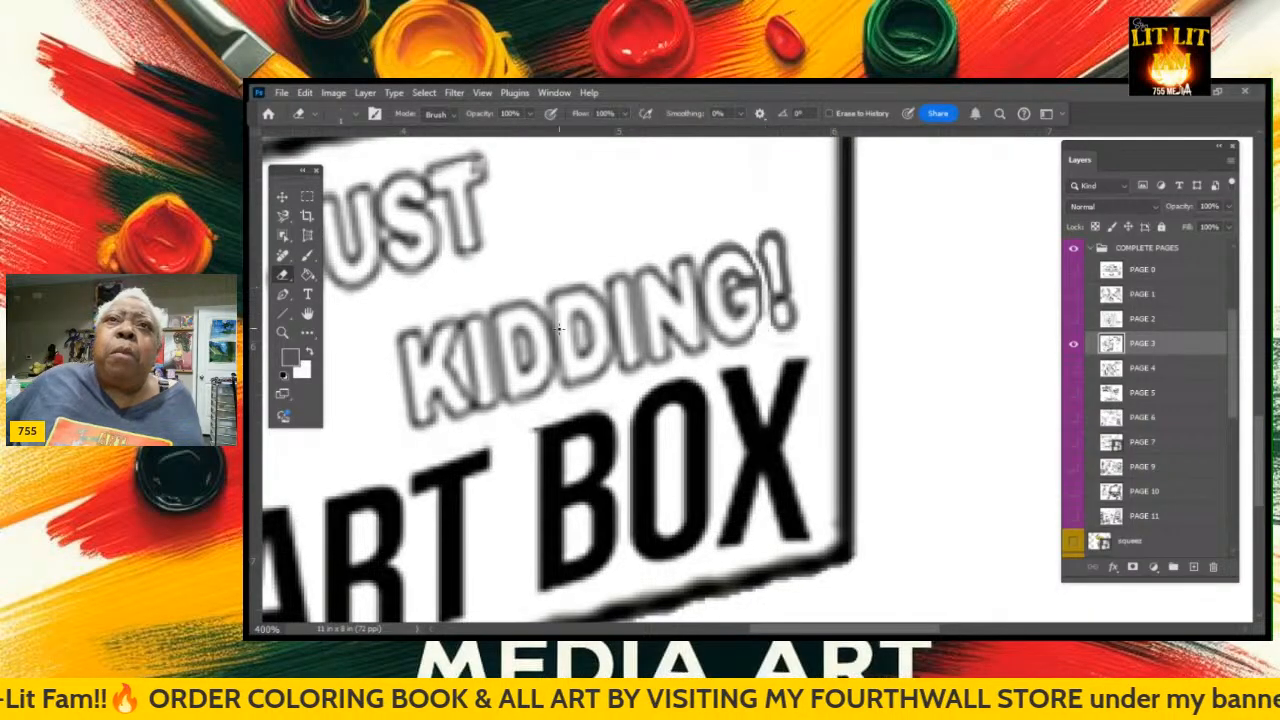
Retrace the outlines of KIDDING! and JUST with a size 3 dark grey brush, and make white the foreground colour
{"action": "left_click", "coordinate": [307, 254]}
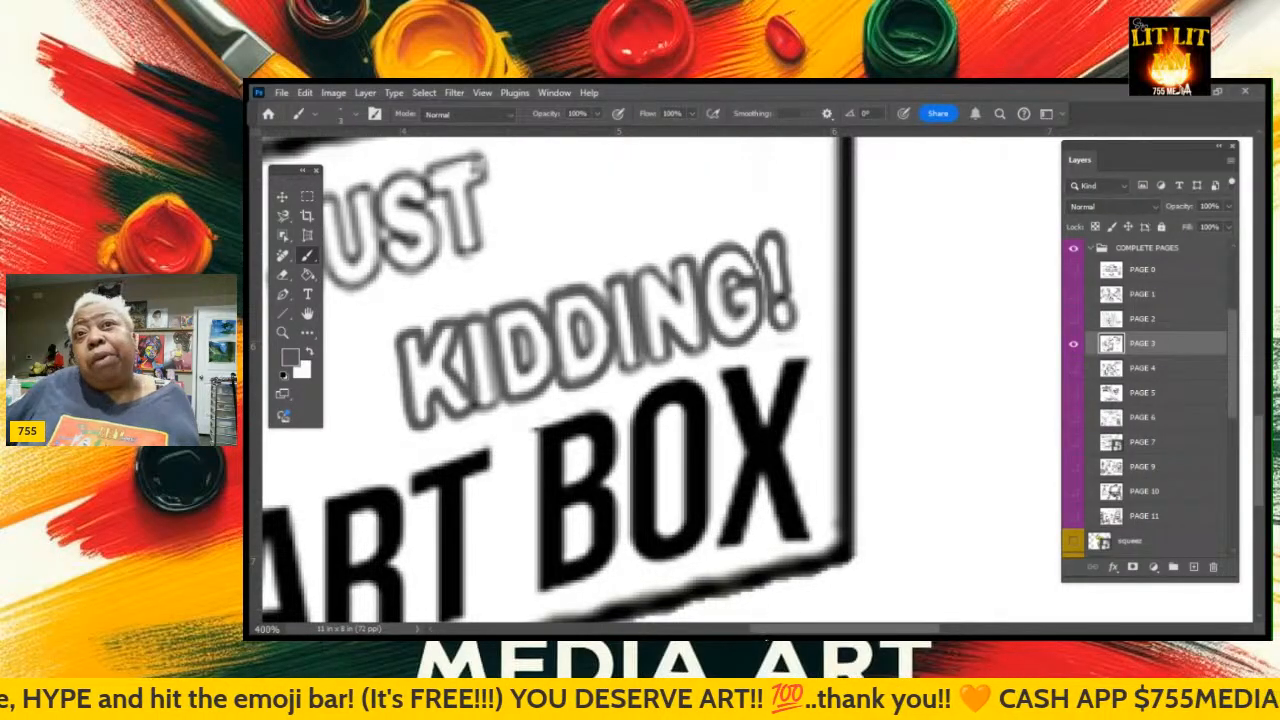
{"action": "mouse_move", "coordinate": [810, 634]}
{"action": "left_mouse_down"}
{"action": "mouse_move", "coordinate": [874, 637]}
{"action": "mouse_move", "coordinate": [722, 637]}
{"action": "left_mouse_up"}
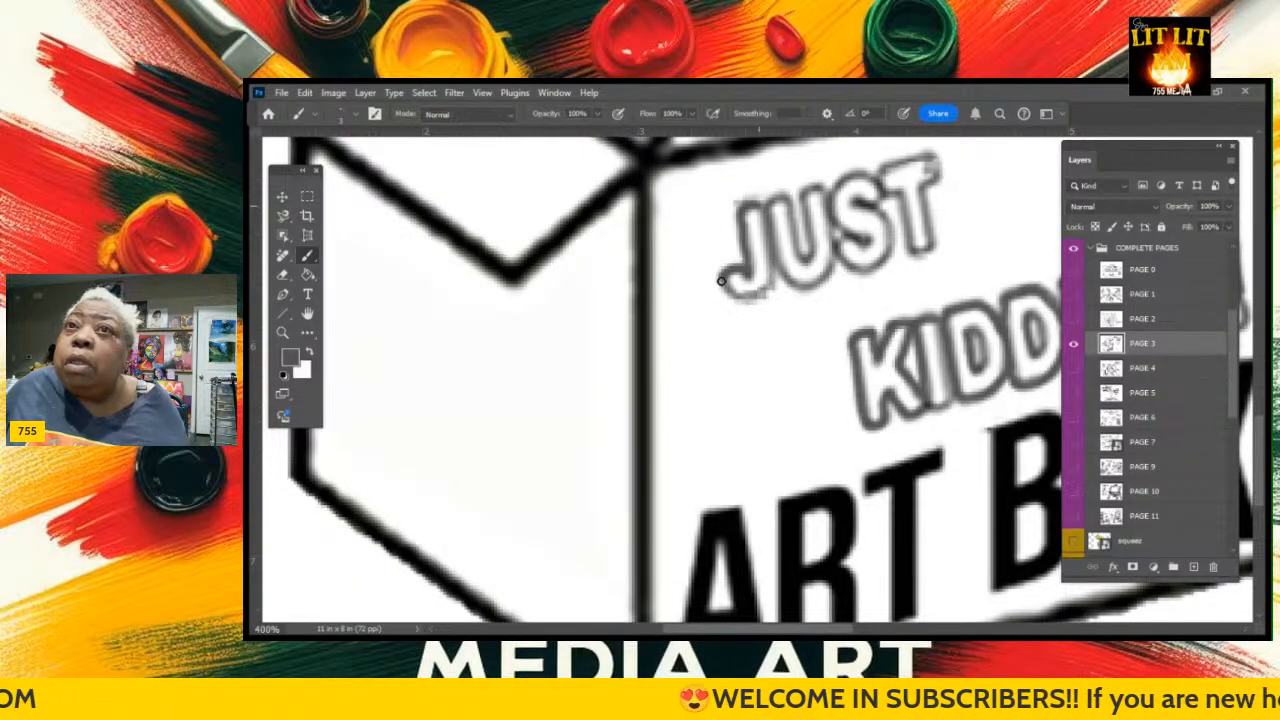
{"action": "left_click_drag", "start_coordinate": [730, 292], "coordinate": [767, 289]}
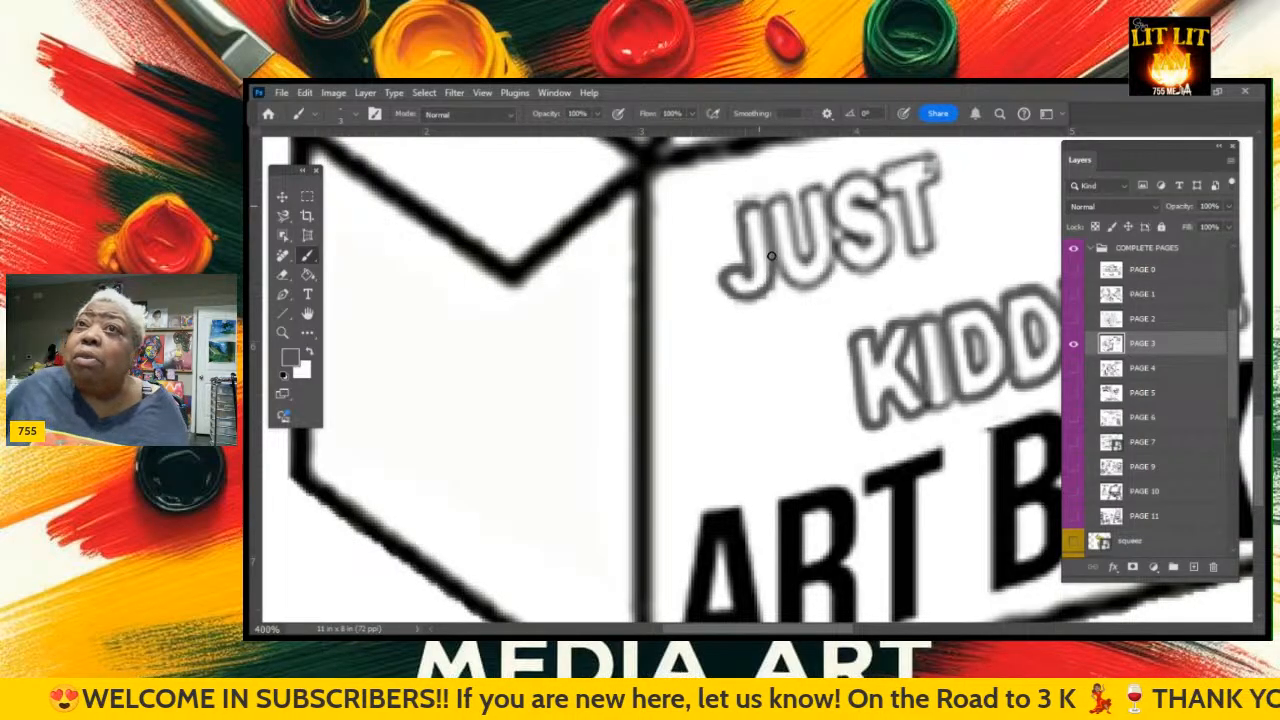
{"action": "left_click_drag", "start_coordinate": [756, 205], "coordinate": [774, 262]}
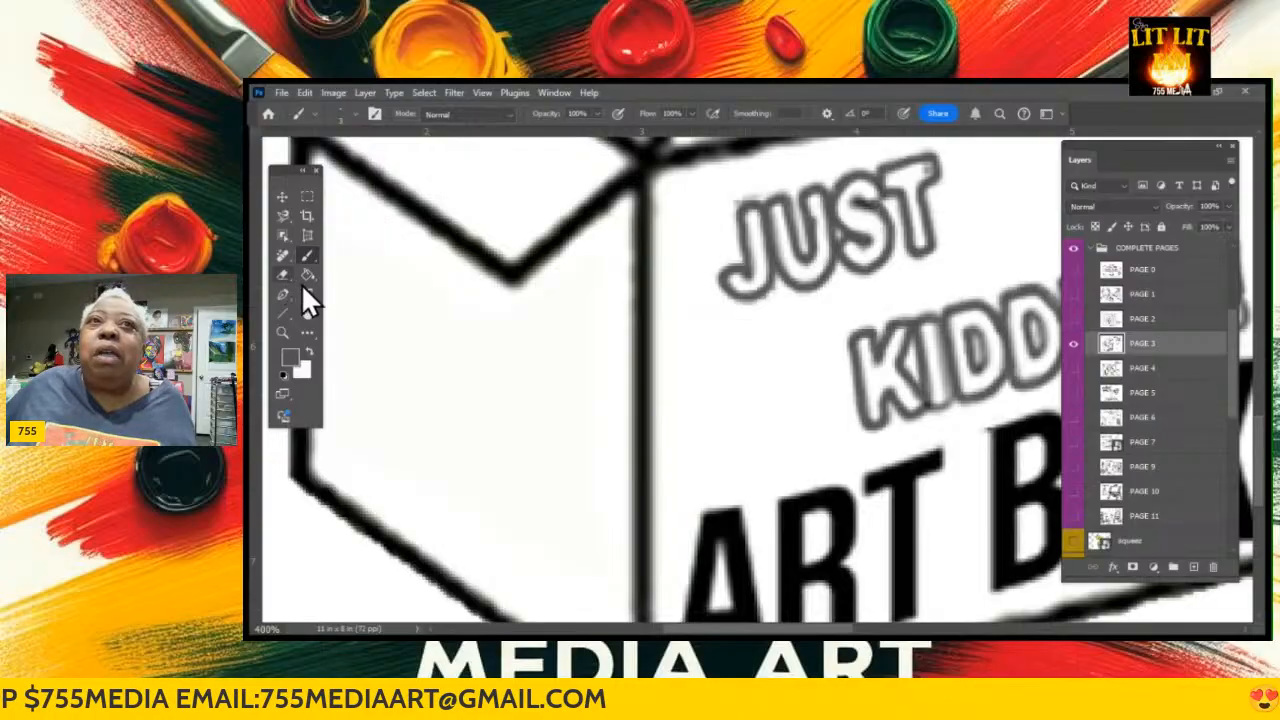
{"action": "left_click", "coordinate": [308, 351]}
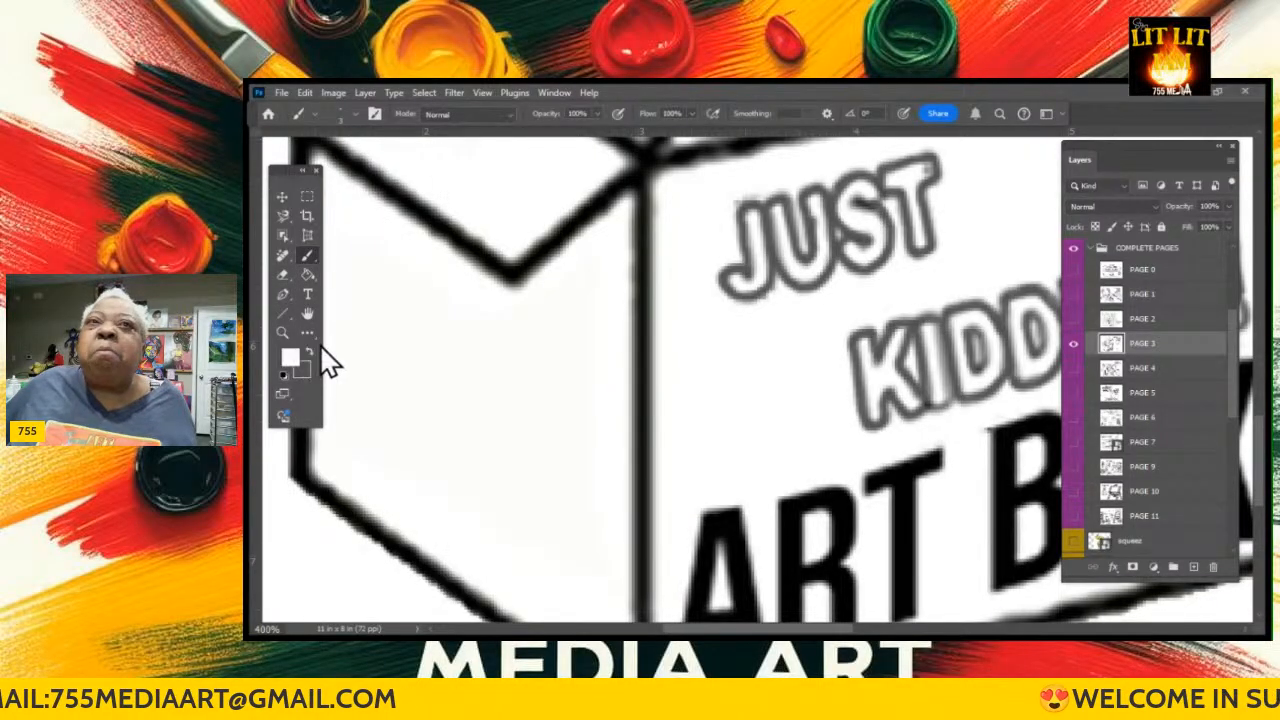
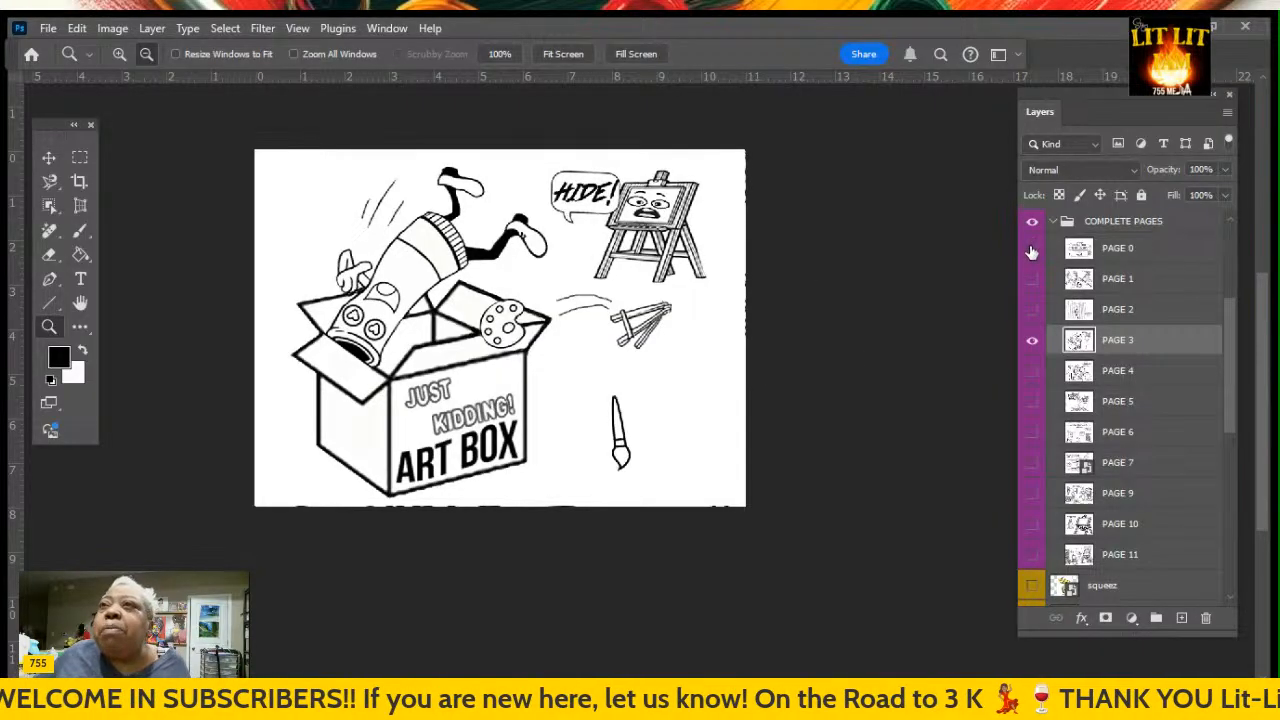
Hide PAGE 3 and show PAGE 0 in the COMPLETE PAGES group
{"action": "left_click", "coordinate": [1032, 340]}
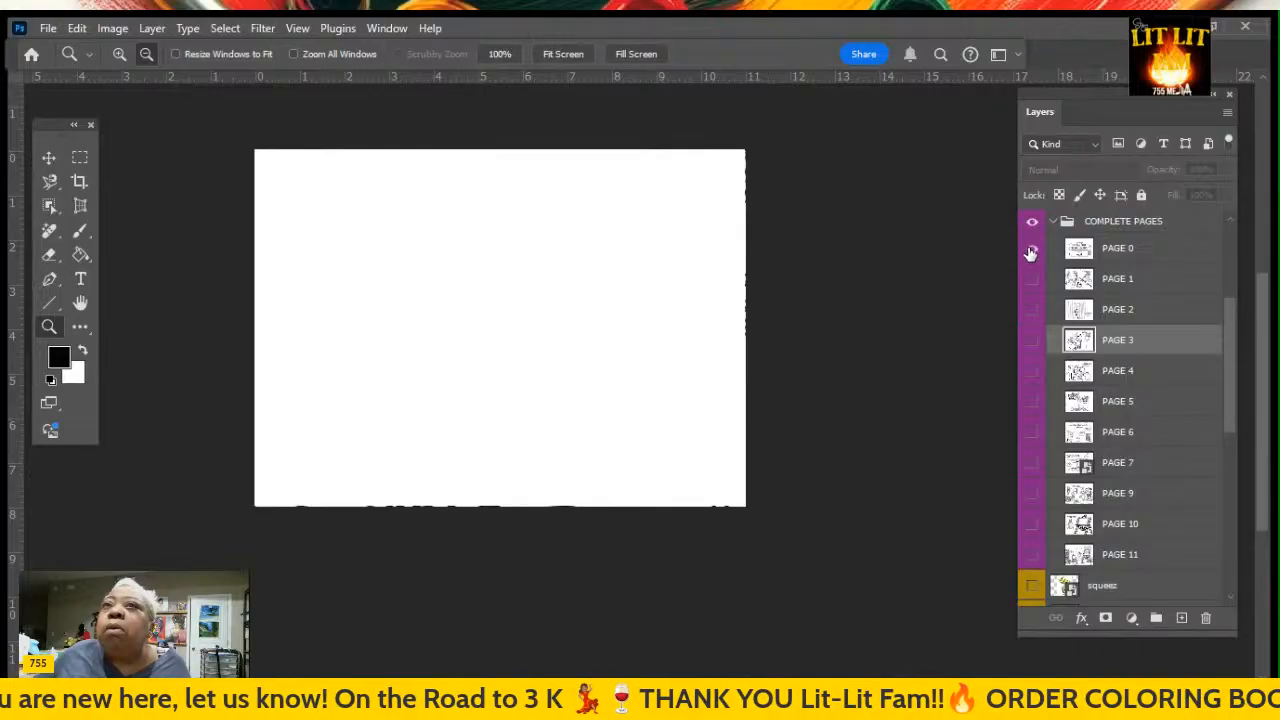
{"action": "left_click", "coordinate": [1031, 250]}
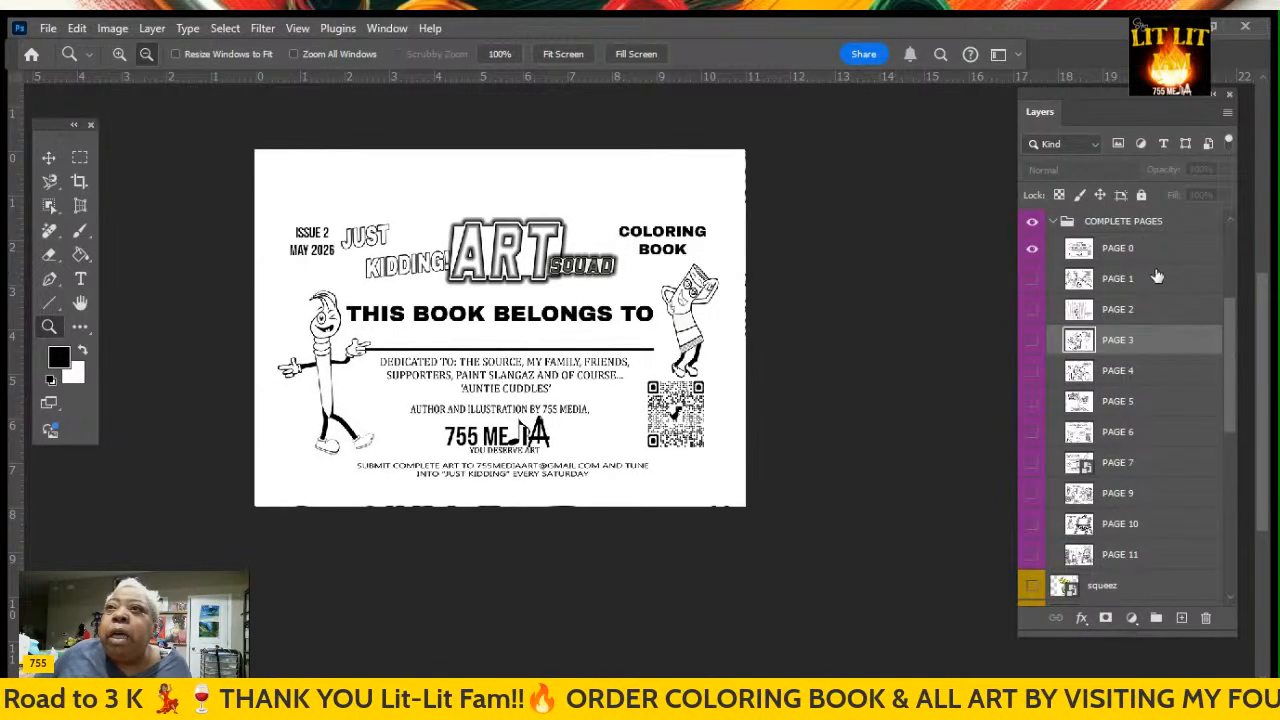
Hide PAGE 0 and review PAGE 1 and PAGE 2 by showing them one at a time
{"action": "left_click", "coordinate": [1032, 249]}
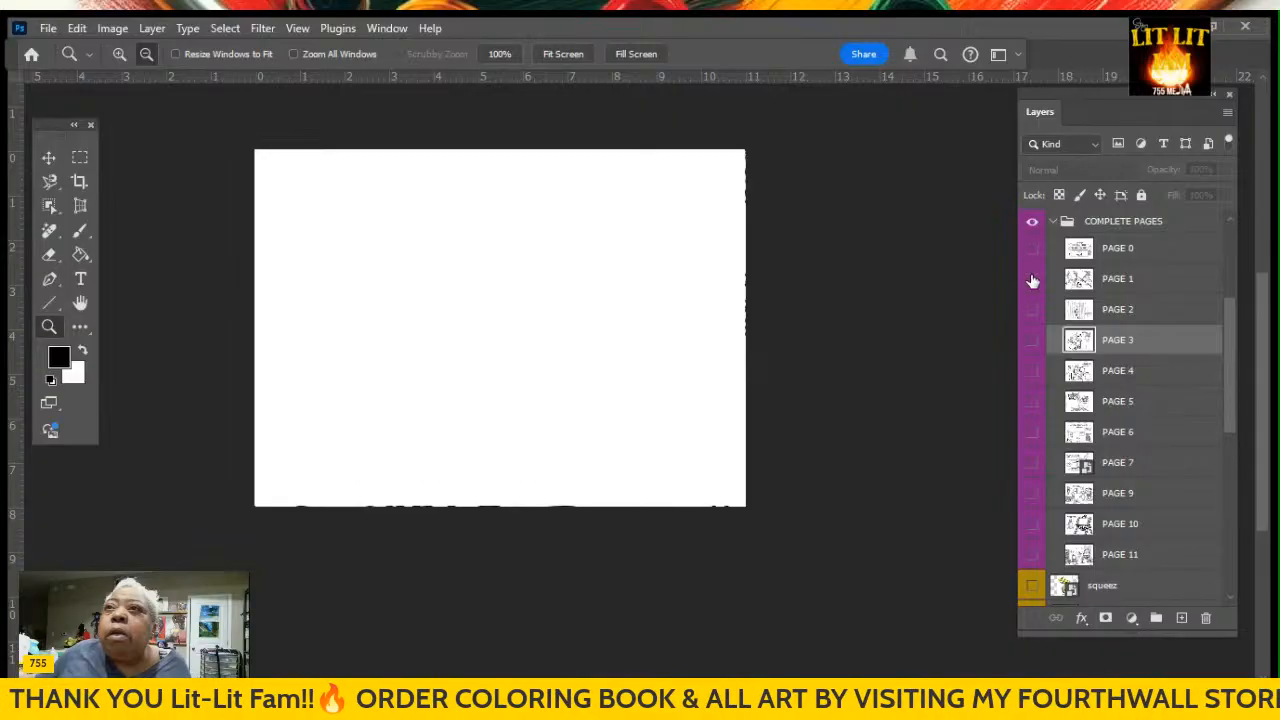
{"action": "left_click", "coordinate": [1032, 279]}
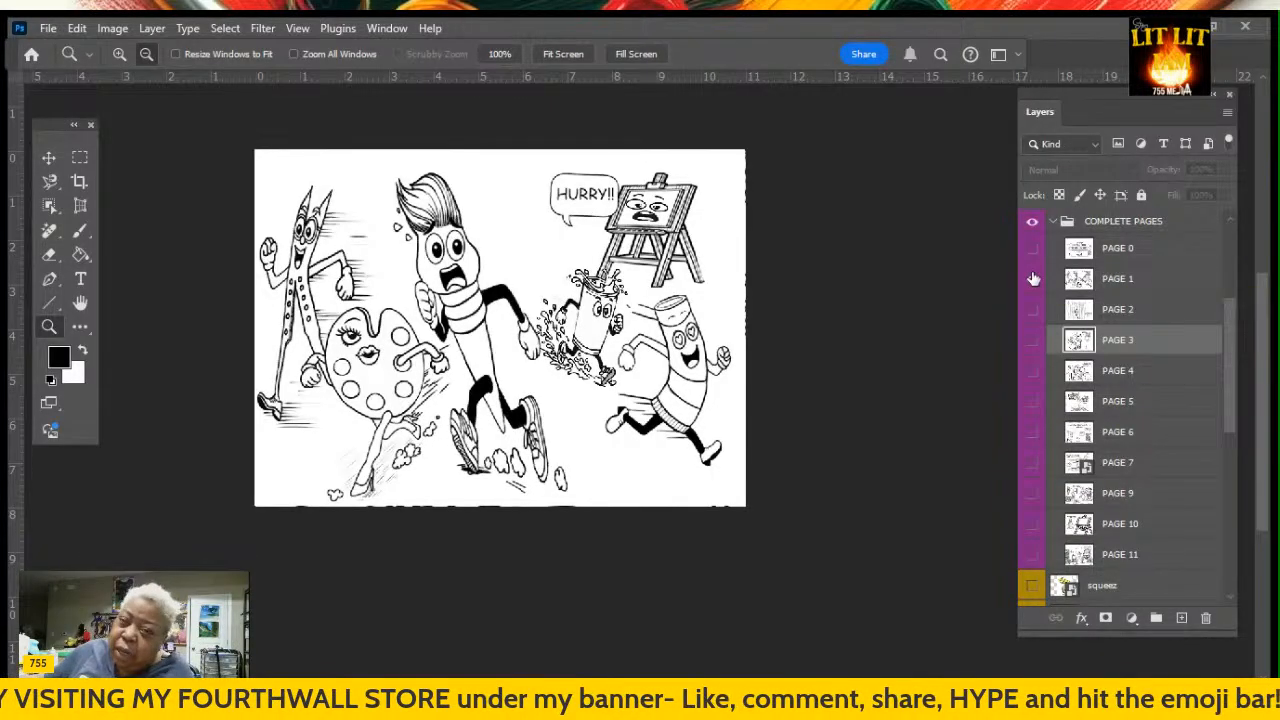
{"action": "left_click", "coordinate": [1033, 279]}
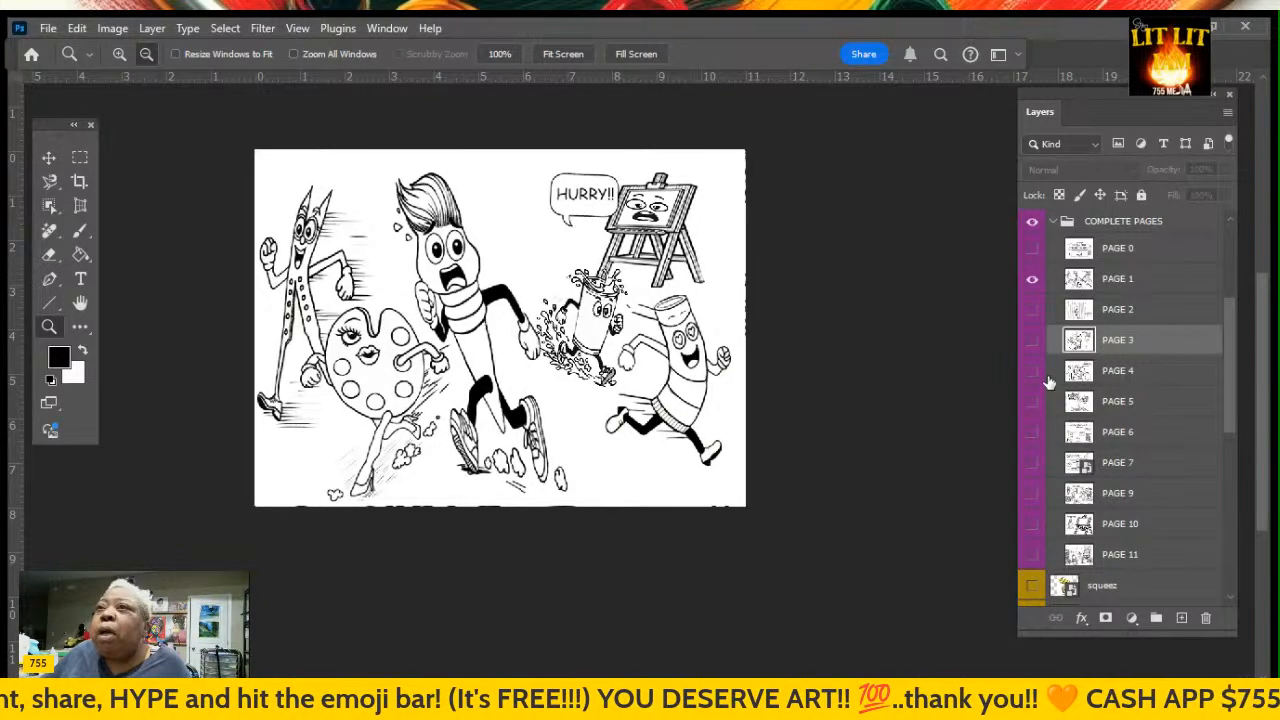
{"action": "left_click", "coordinate": [1032, 279]}
{"action": "left_click", "coordinate": [1032, 310]}
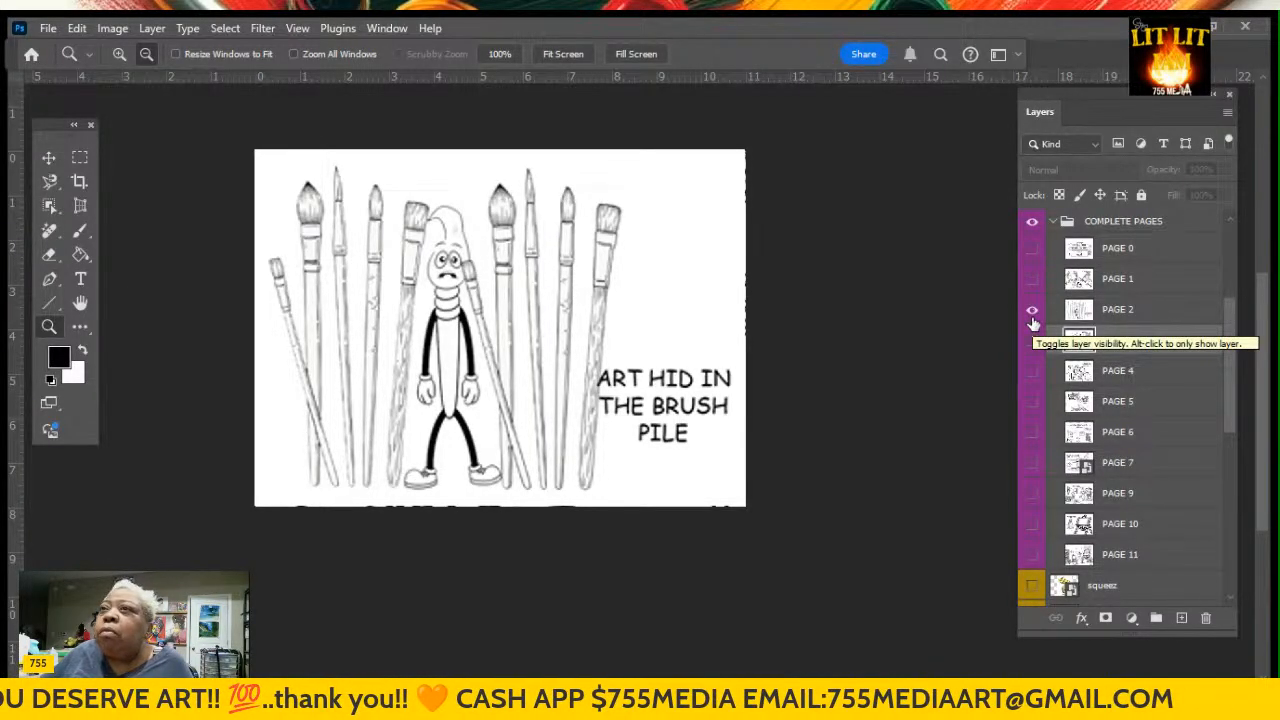
Review PAGE 3 and PAGE 4 by switching their visibility in turn, and hide both
{"action": "left_click", "coordinate": [1032, 341]}
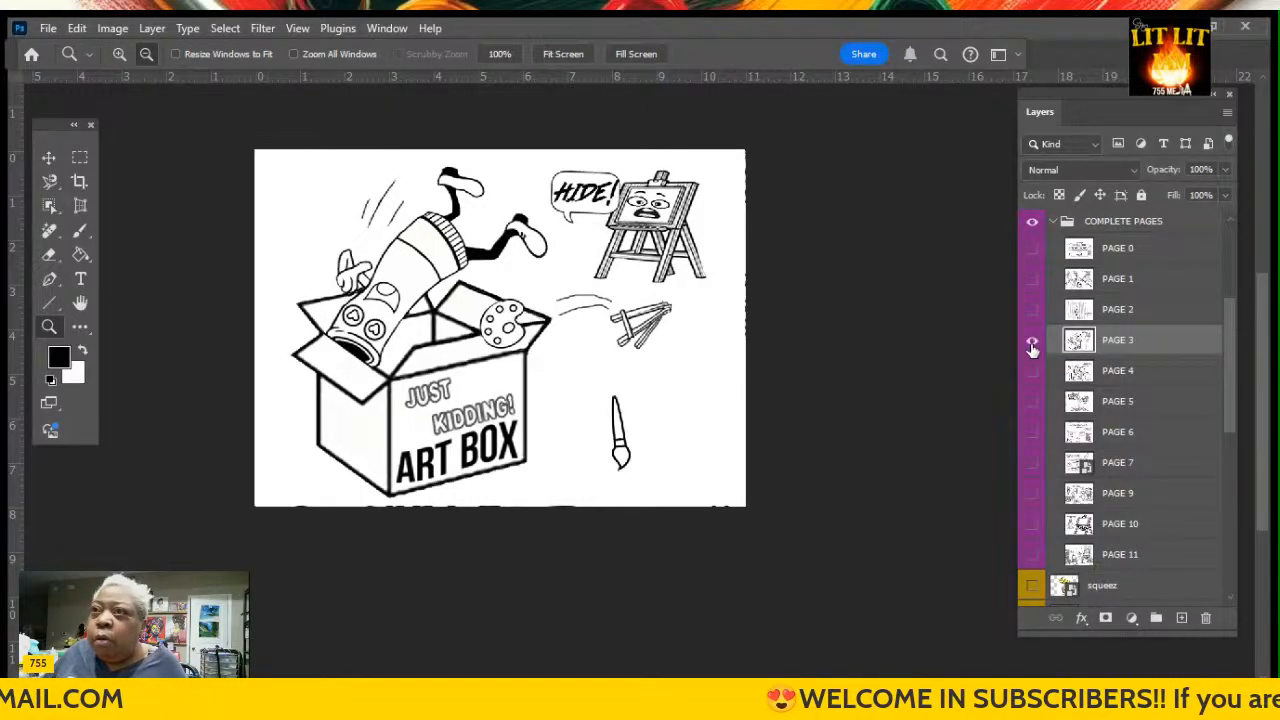
{"action": "left_click", "coordinate": [1032, 342]}
{"action": "left_click", "coordinate": [1032, 371]}
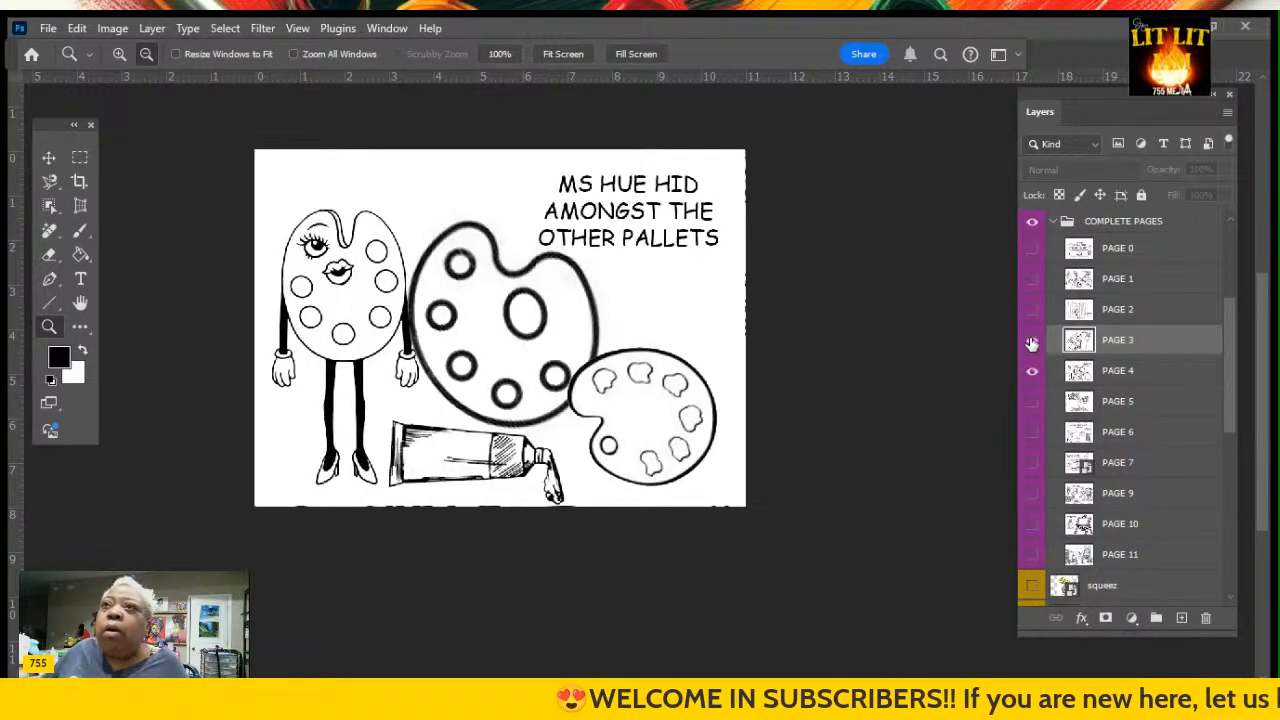
{"action": "left_click", "coordinate": [1032, 341]}
{"action": "left_click", "coordinate": [1032, 371]}
{"action": "left_click", "coordinate": [1032, 372]}
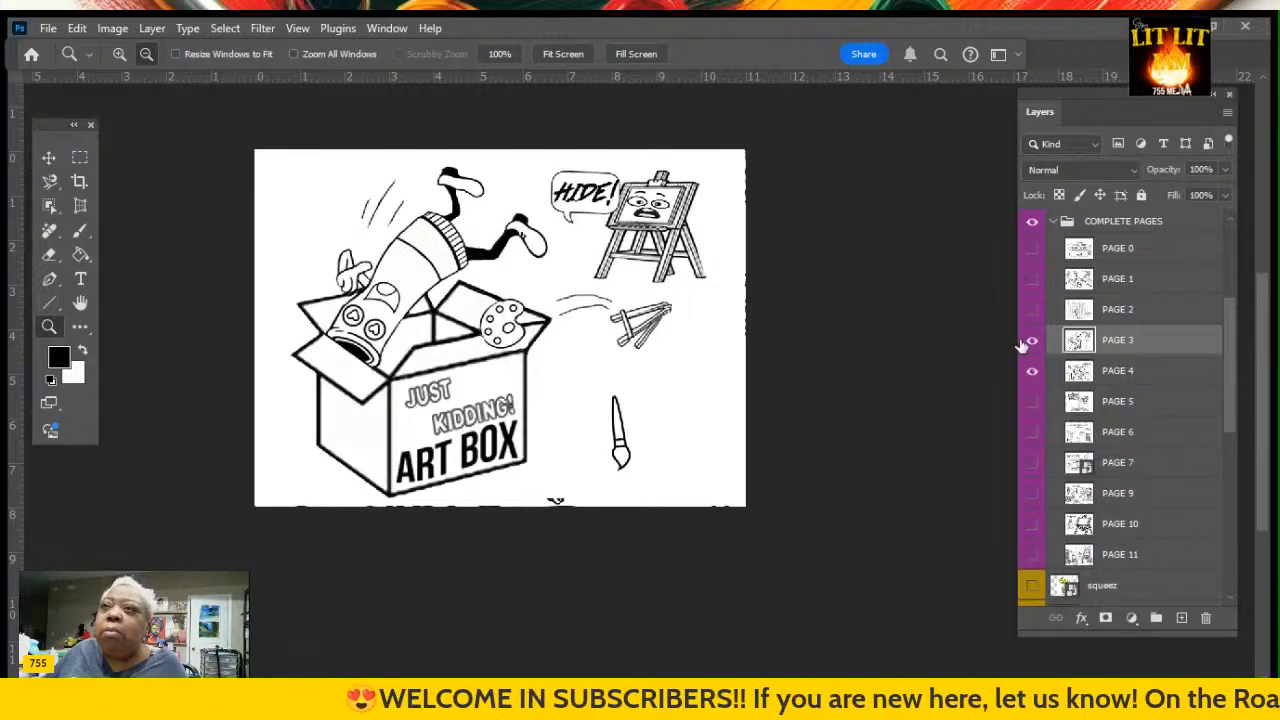
{"action": "left_click", "coordinate": [1034, 343]}
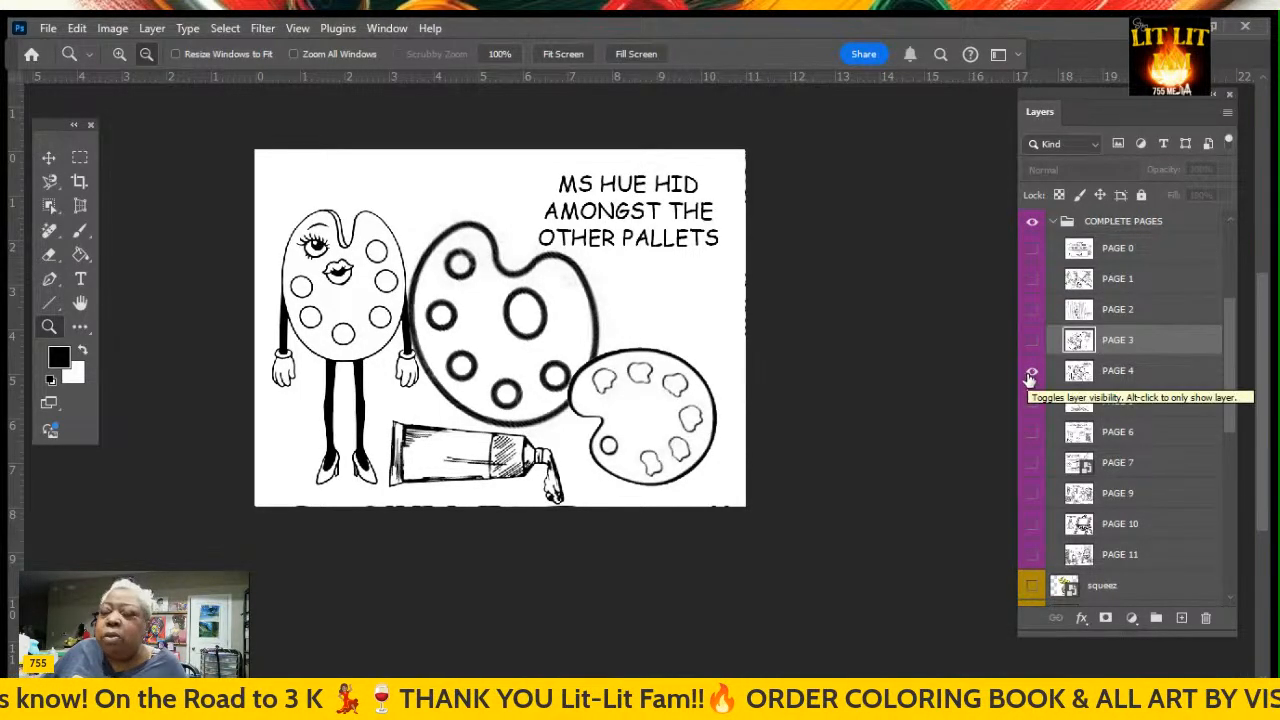
{"action": "left_click", "coordinate": [1031, 373]}
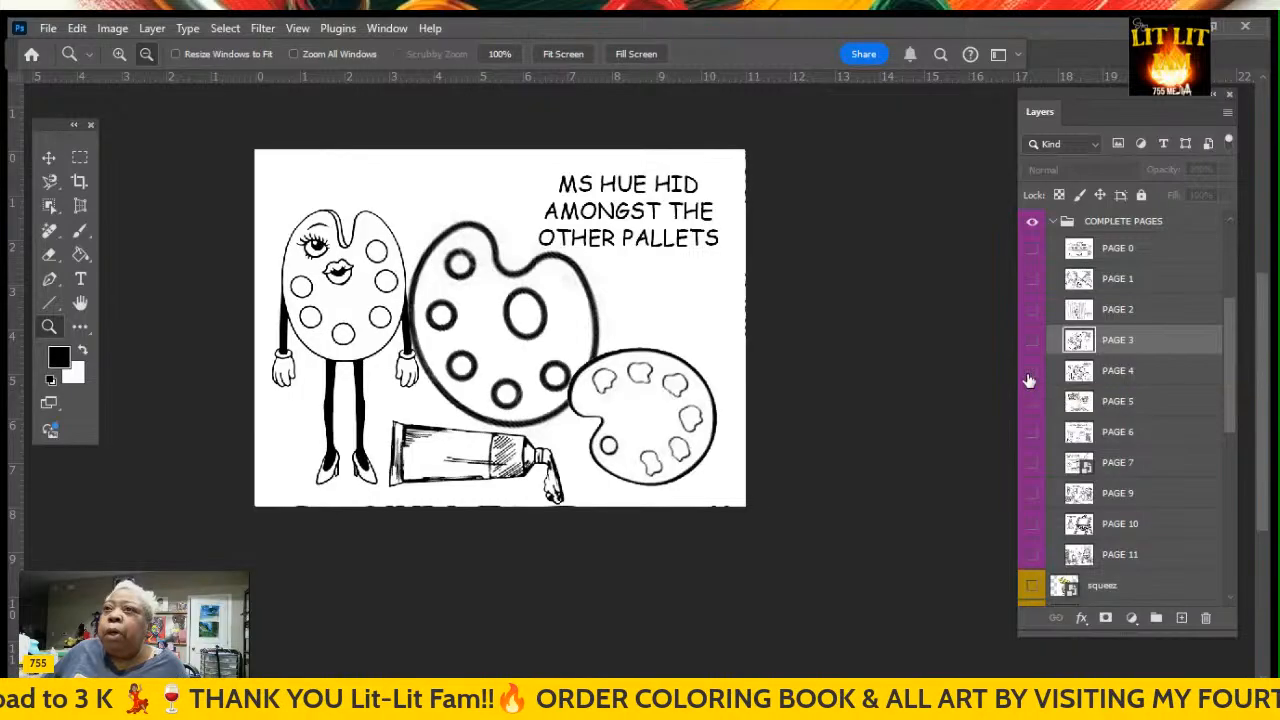
Show PAGE 5 for review, hide it, and show PAGE 6
{"action": "left_click", "coordinate": [1032, 406]}
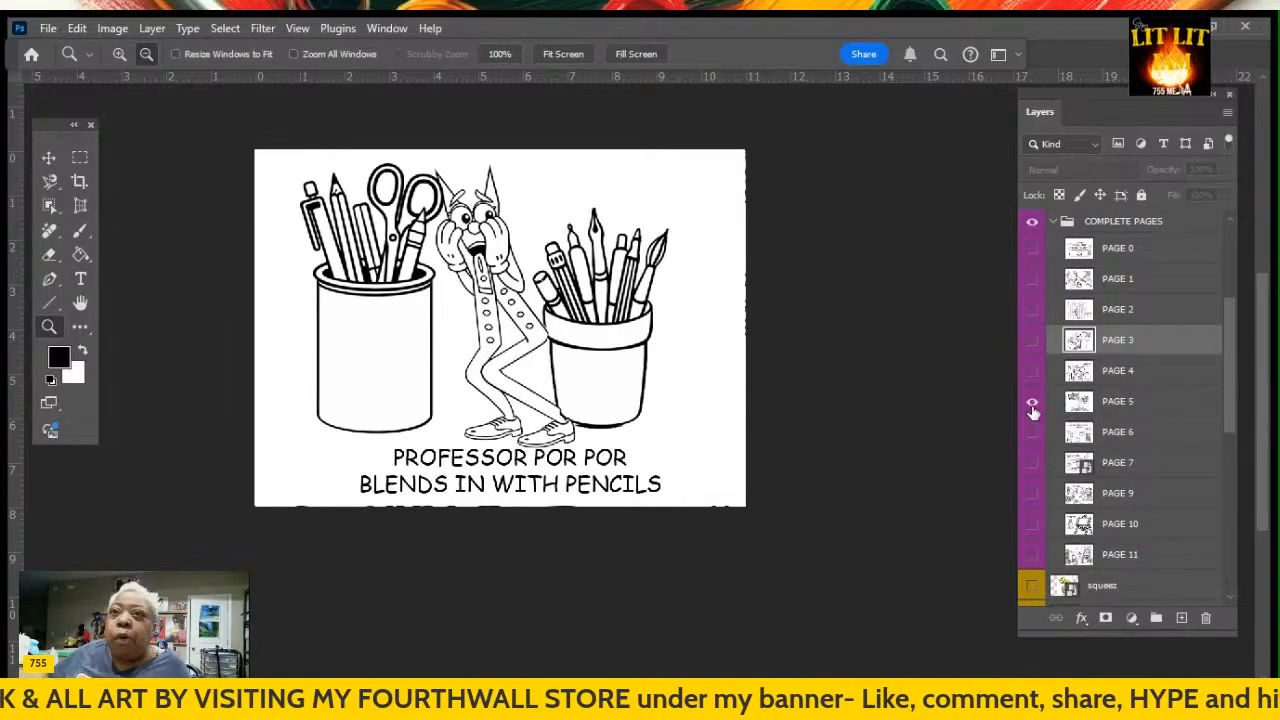
{"action": "left_click", "coordinate": [1032, 404]}
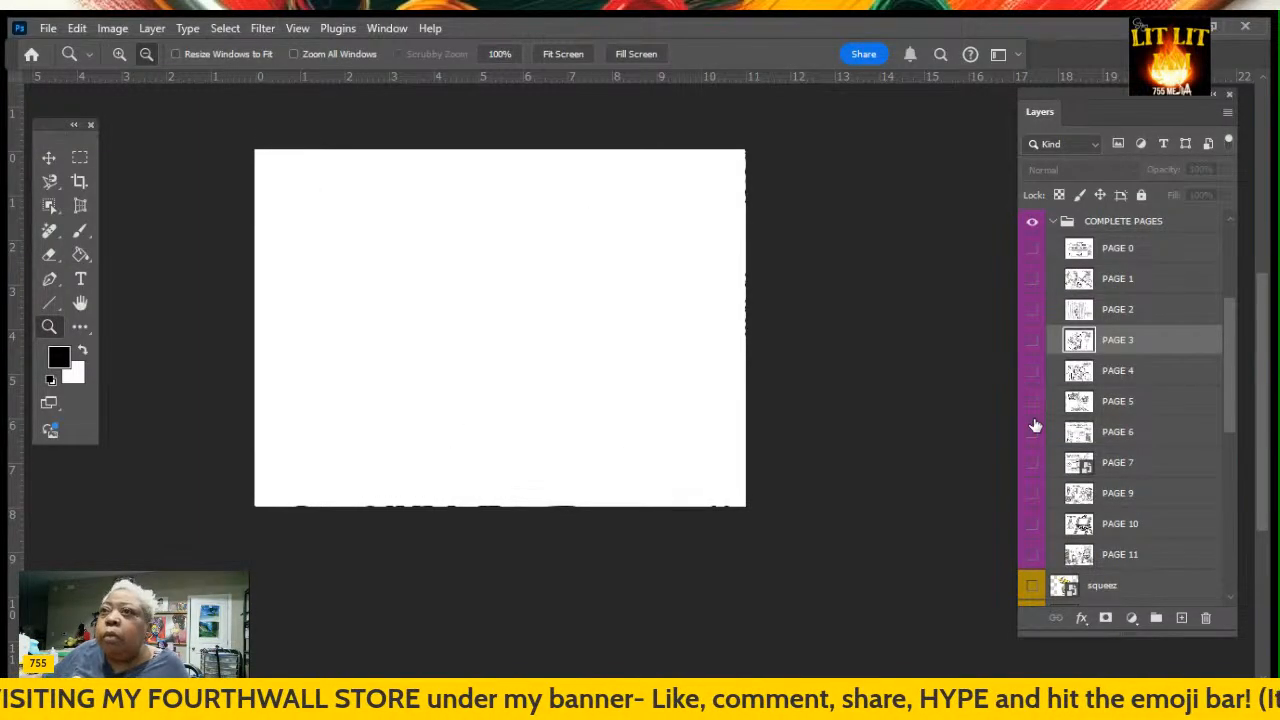
{"action": "left_click", "coordinate": [1033, 432]}
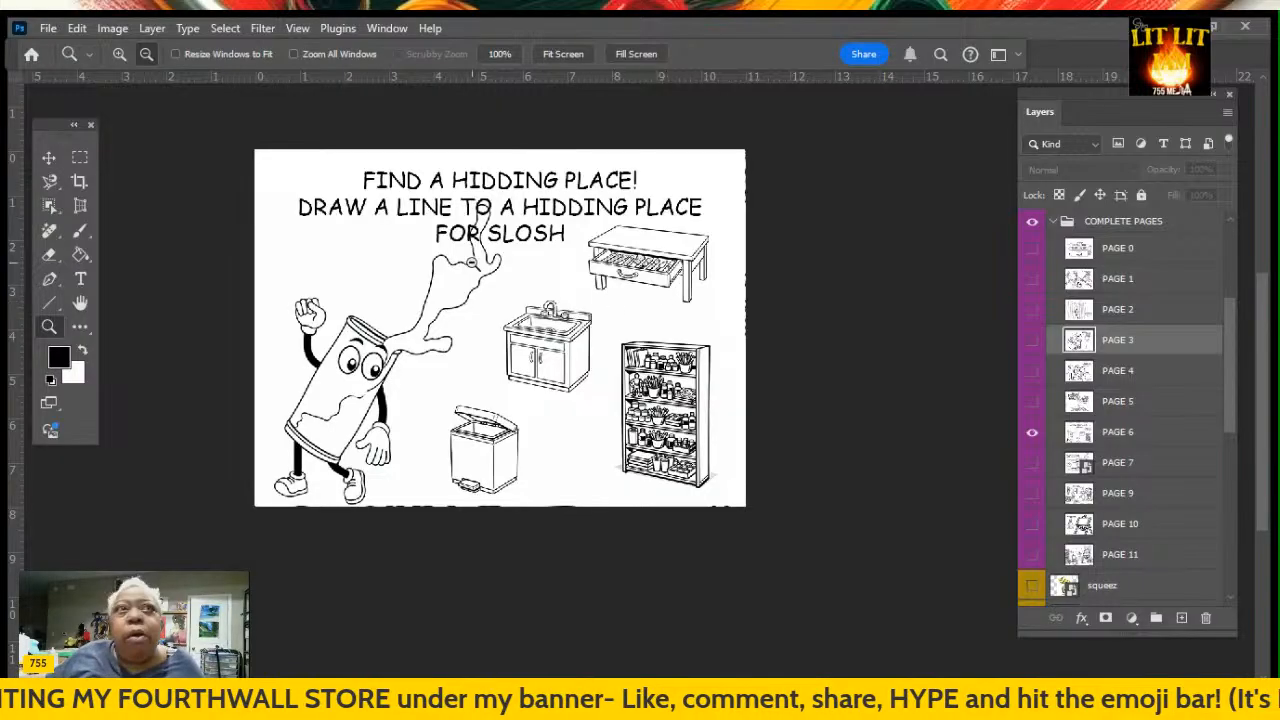
Create a centred 36 pt Comic Sans MS text box above the Slosh can on PAGE 6 and clear its placeholder text
{"action": "left_click", "coordinate": [48, 157]}
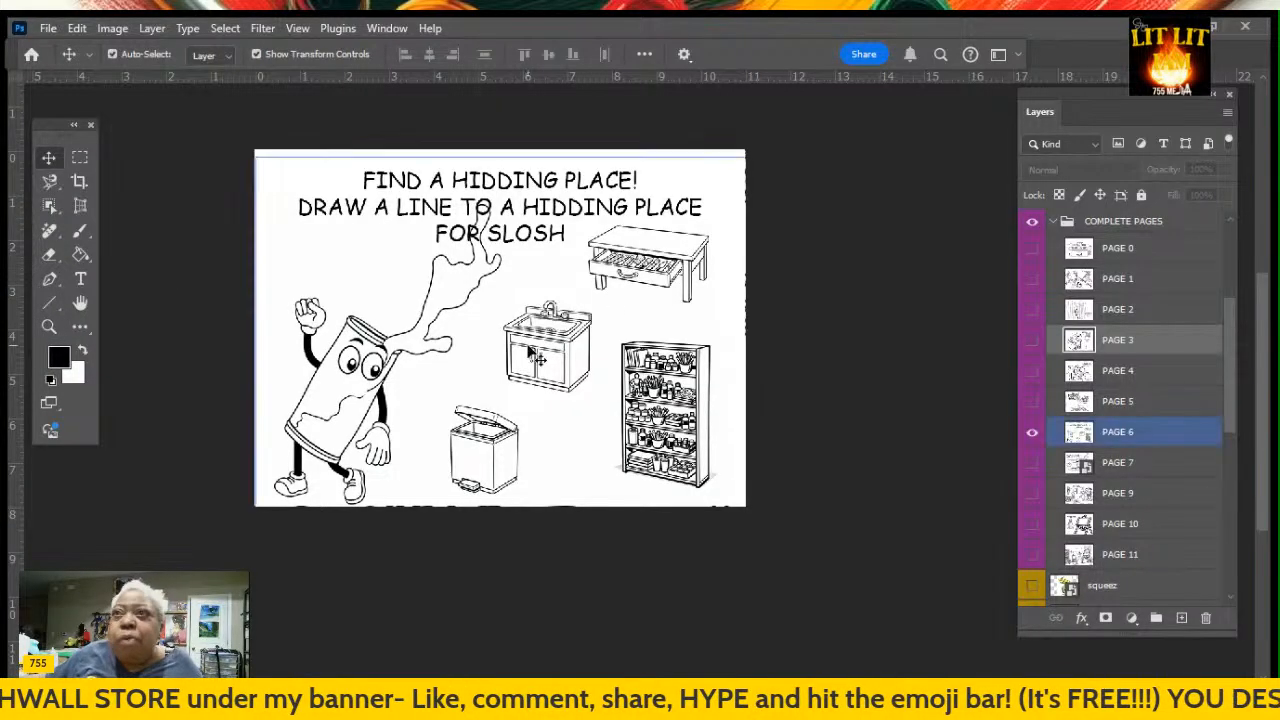
{"action": "left_click", "coordinate": [1064, 437]}
{"action": "scroll", "coordinate": [1062, 440], "scroll_direction": "down", "scroll_amount": 3}
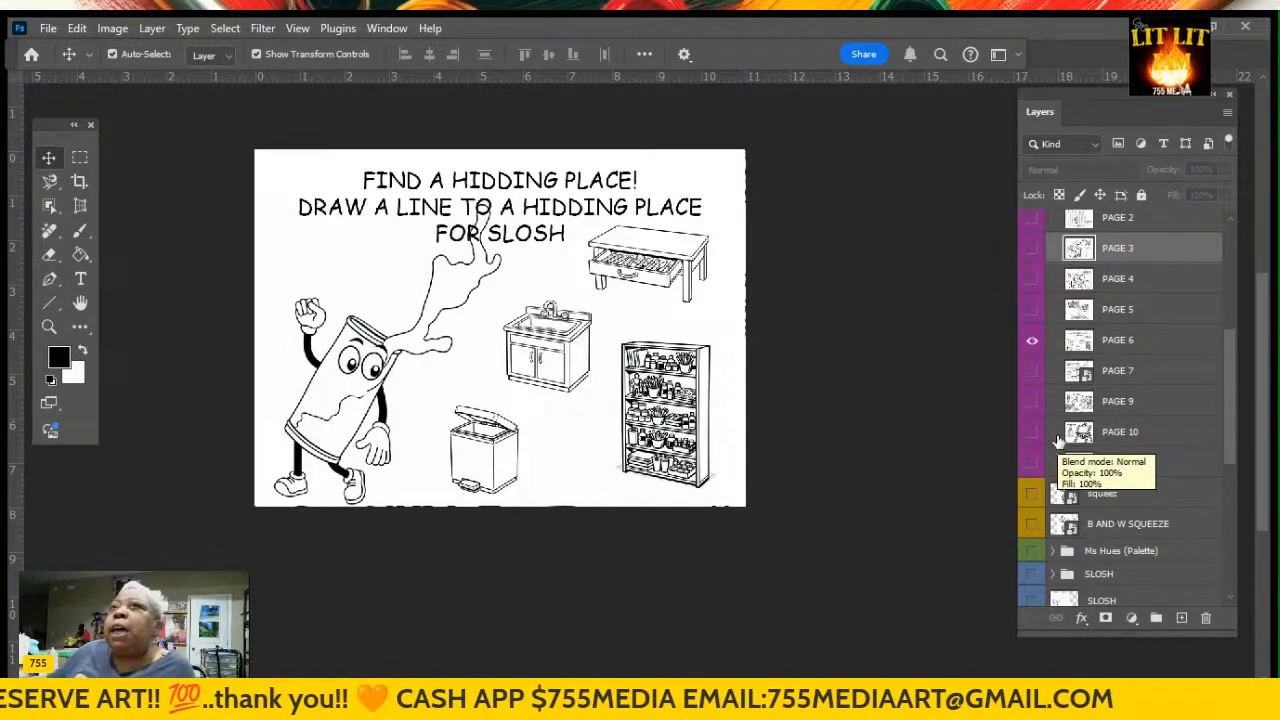
{"action": "left_click", "coordinate": [1135, 340]}
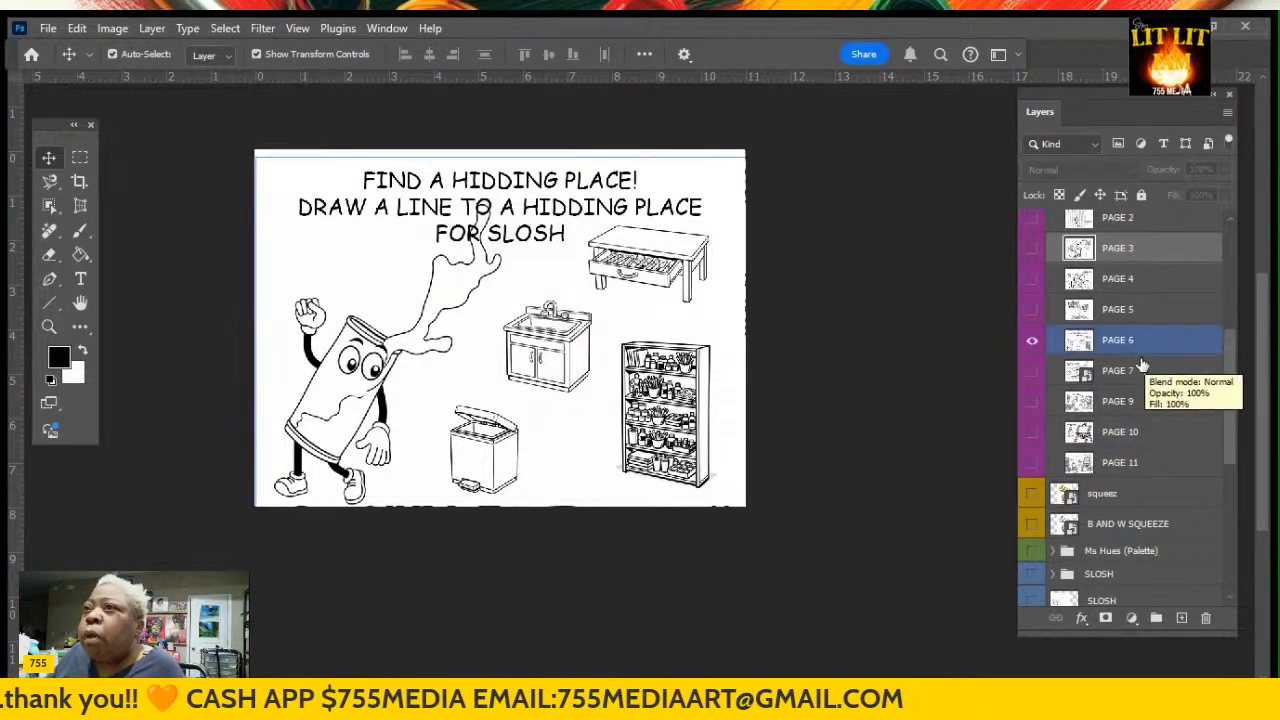
{"action": "left_click", "coordinate": [80, 279]}
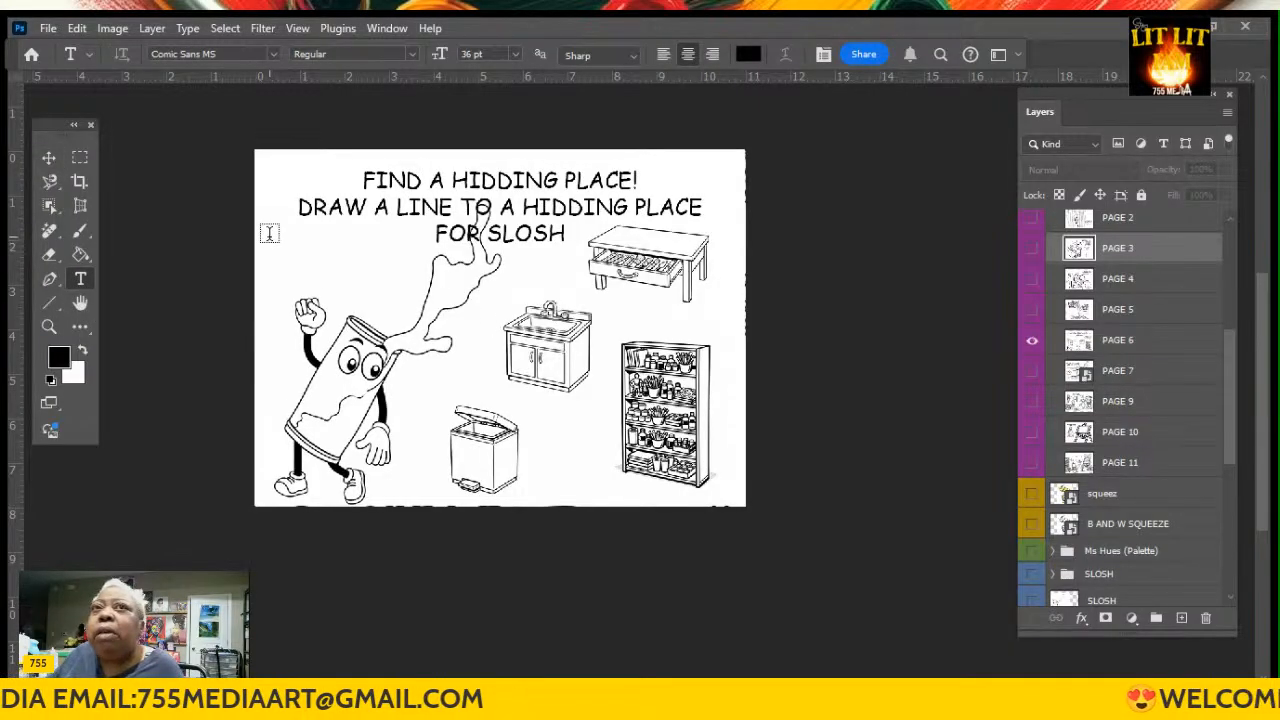
{"action": "left_click_drag", "start_coordinate": [272, 238], "coordinate": [499, 357]}
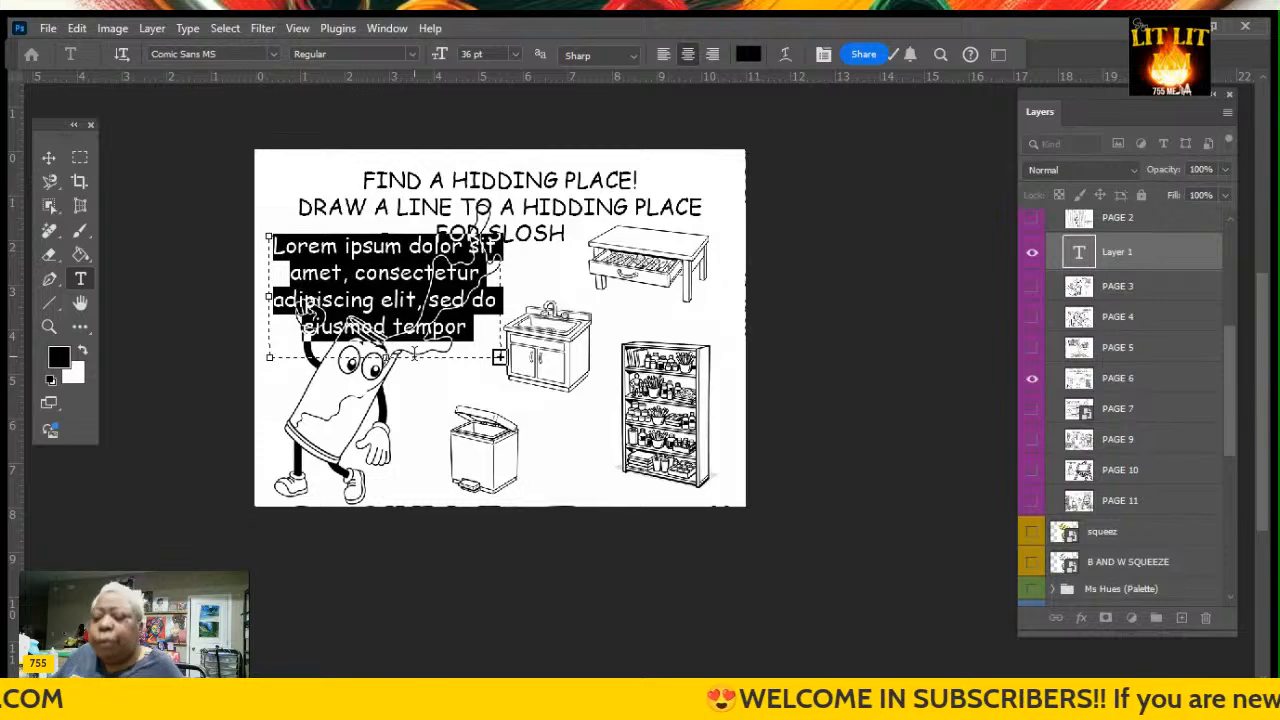
{"action": "key", "text": "BackSpace"}
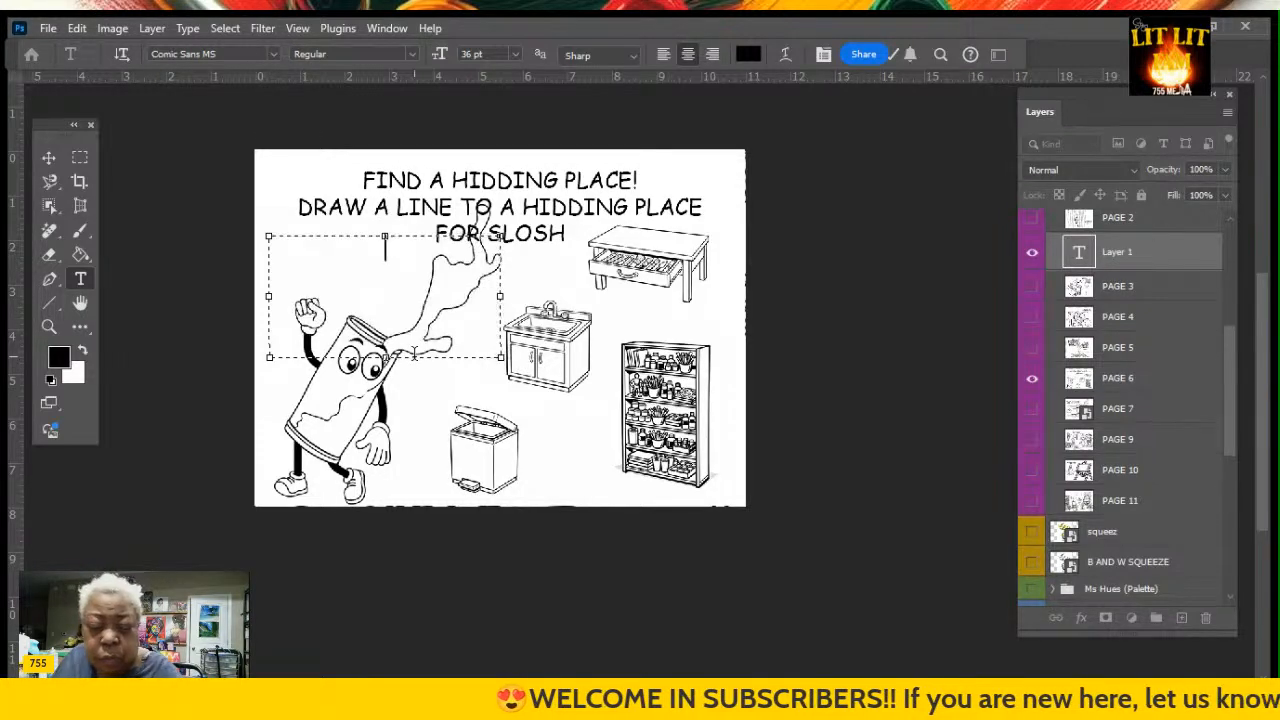
Enter "Draw a line to find a hiding for slosh" in the new text box and commit it
{"action": "type", "text": "B"}
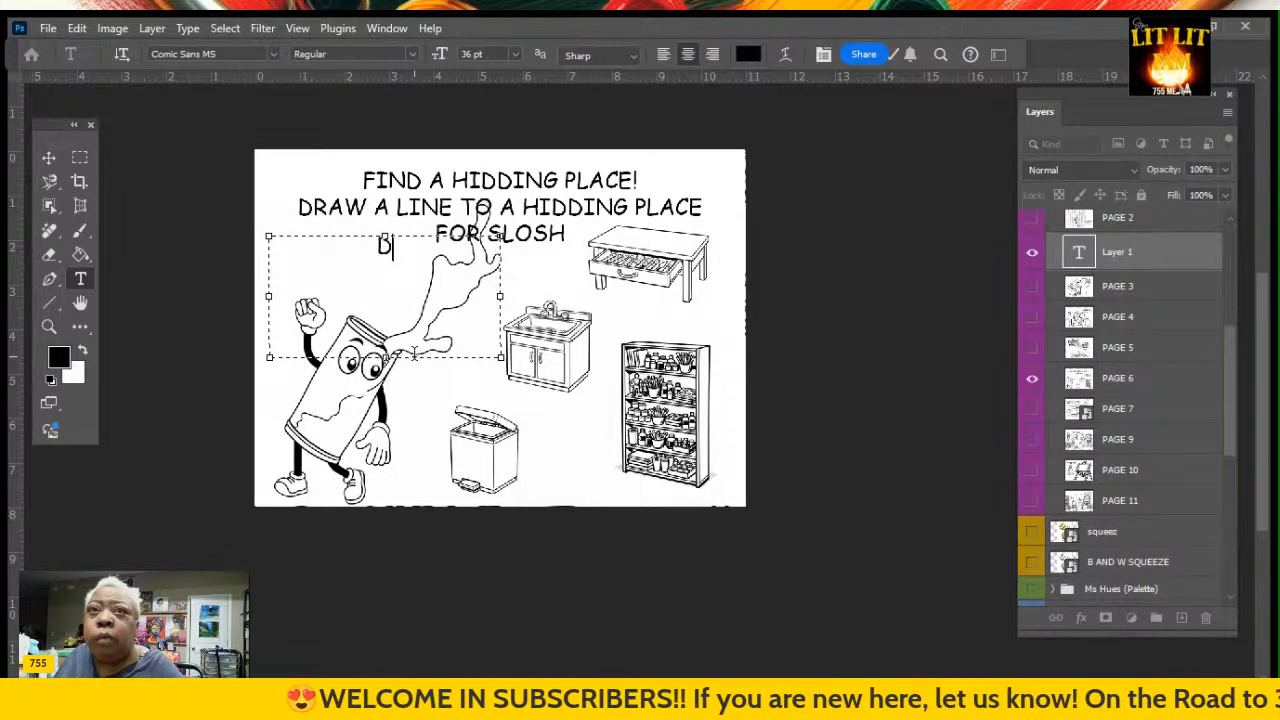
{"action": "type", "text": "raw"}
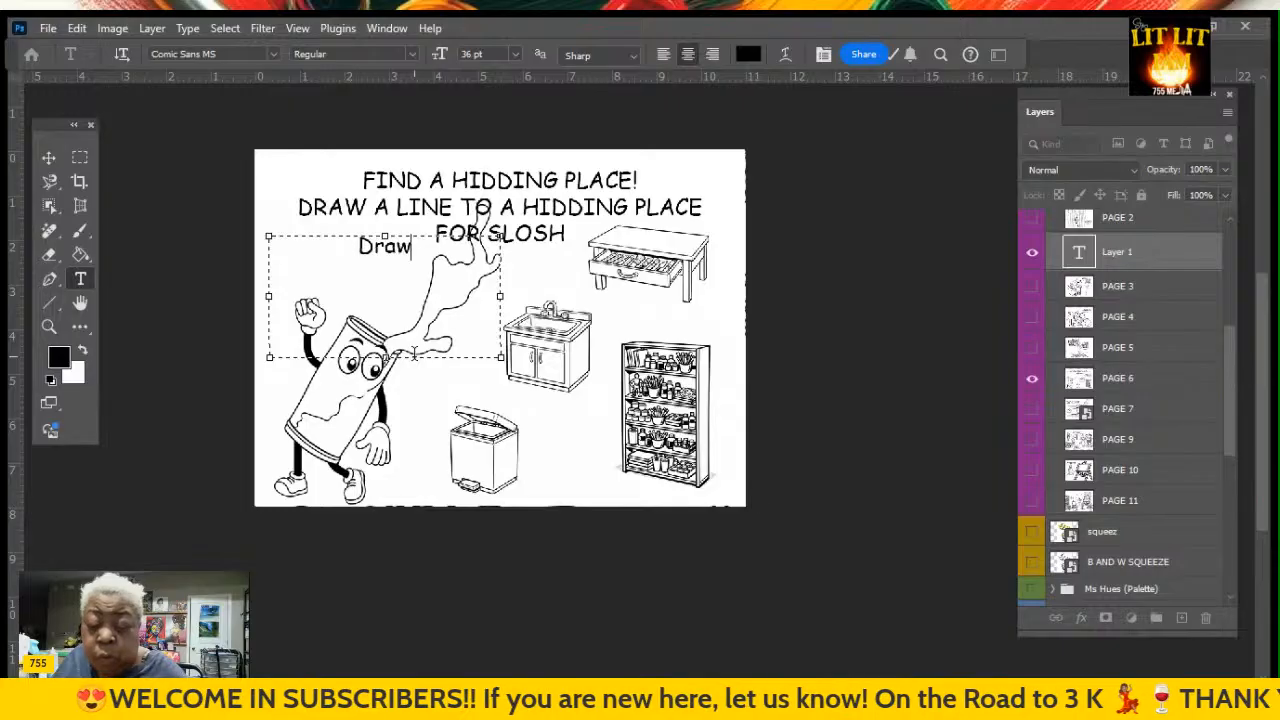
{"action": "type", "text": " a li"}
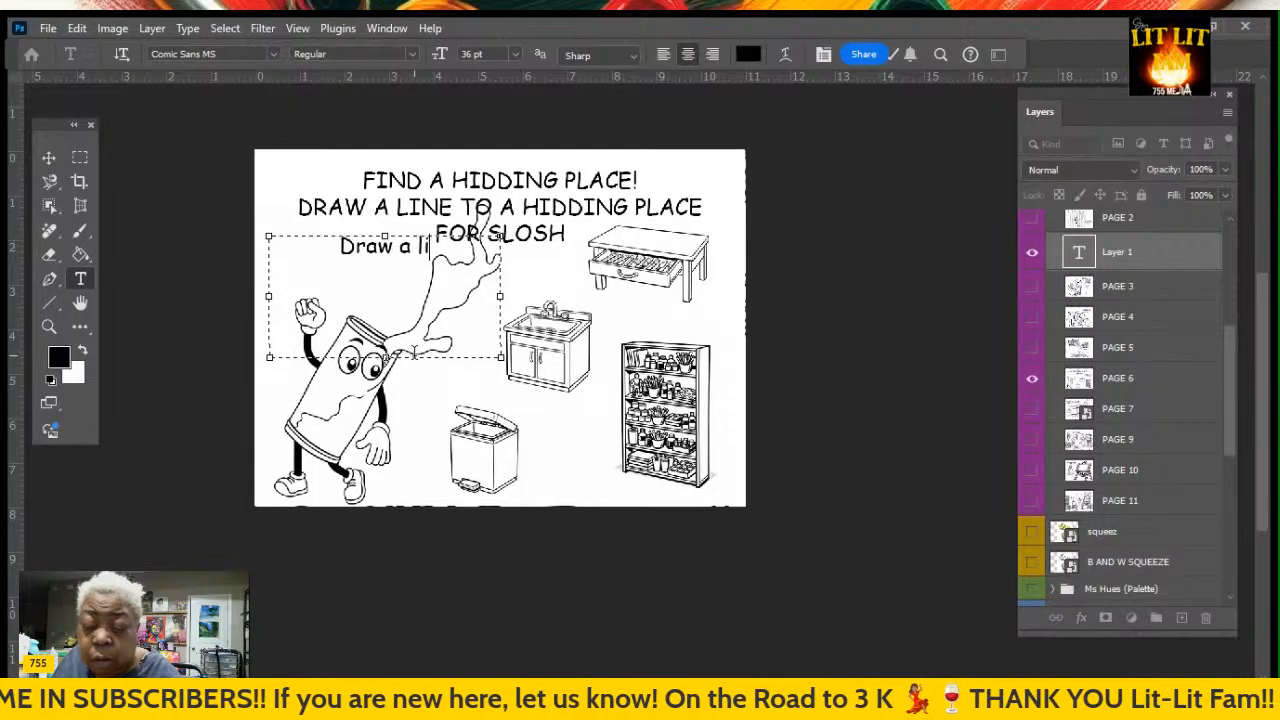
{"action": "type", "text": "ne to"}
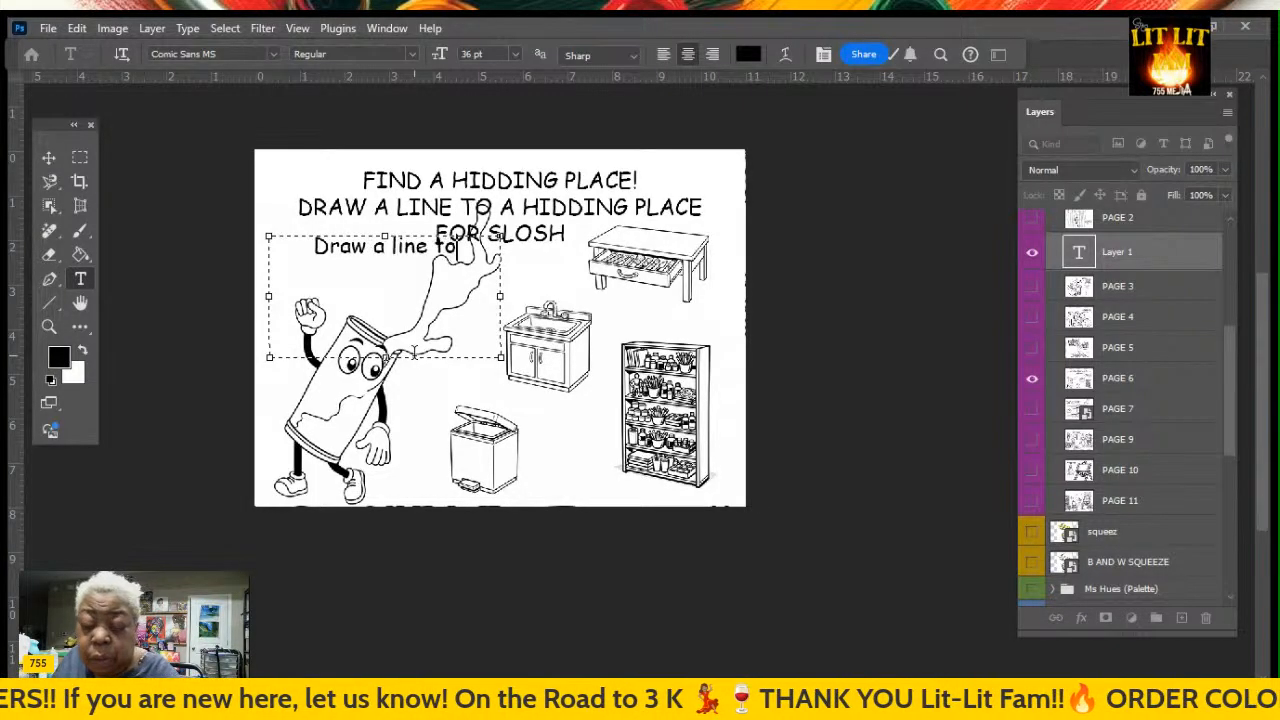
{"action": "type", "text": " find a hi"}
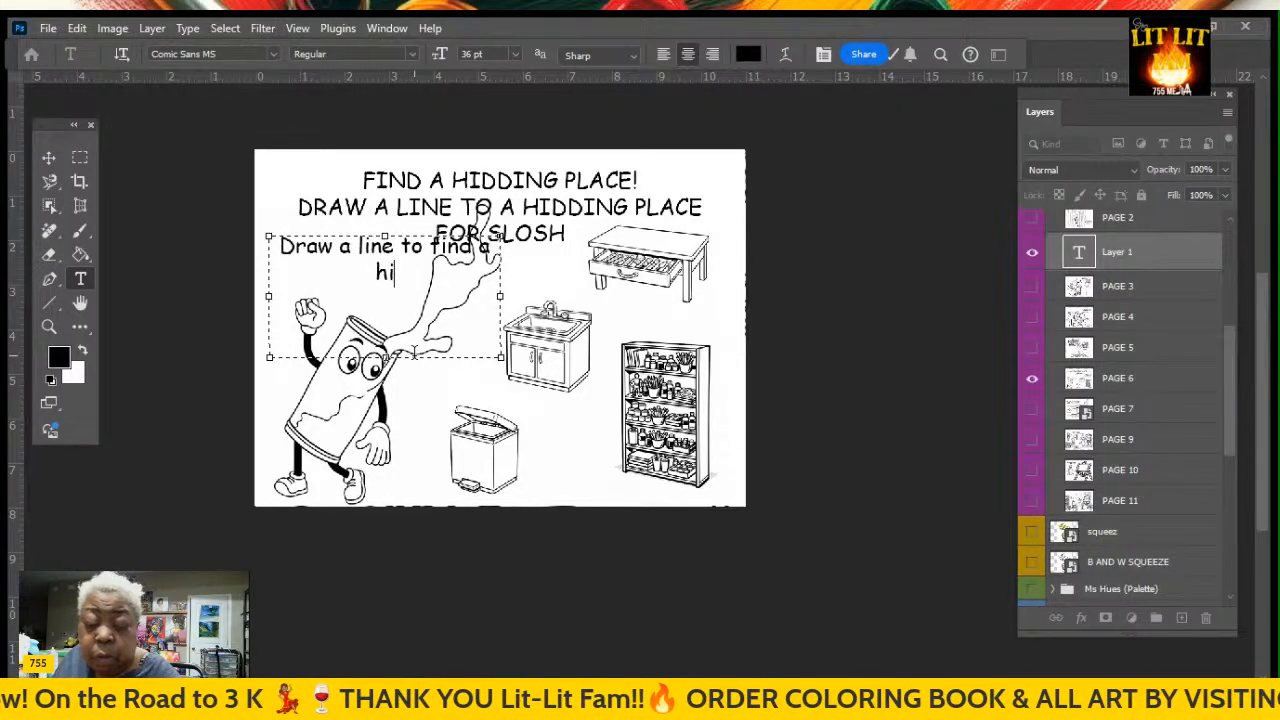
{"action": "type", "text": "dd"}
{"action": "key", "text": "BackSpace"}
{"action": "type", "text": "i"}
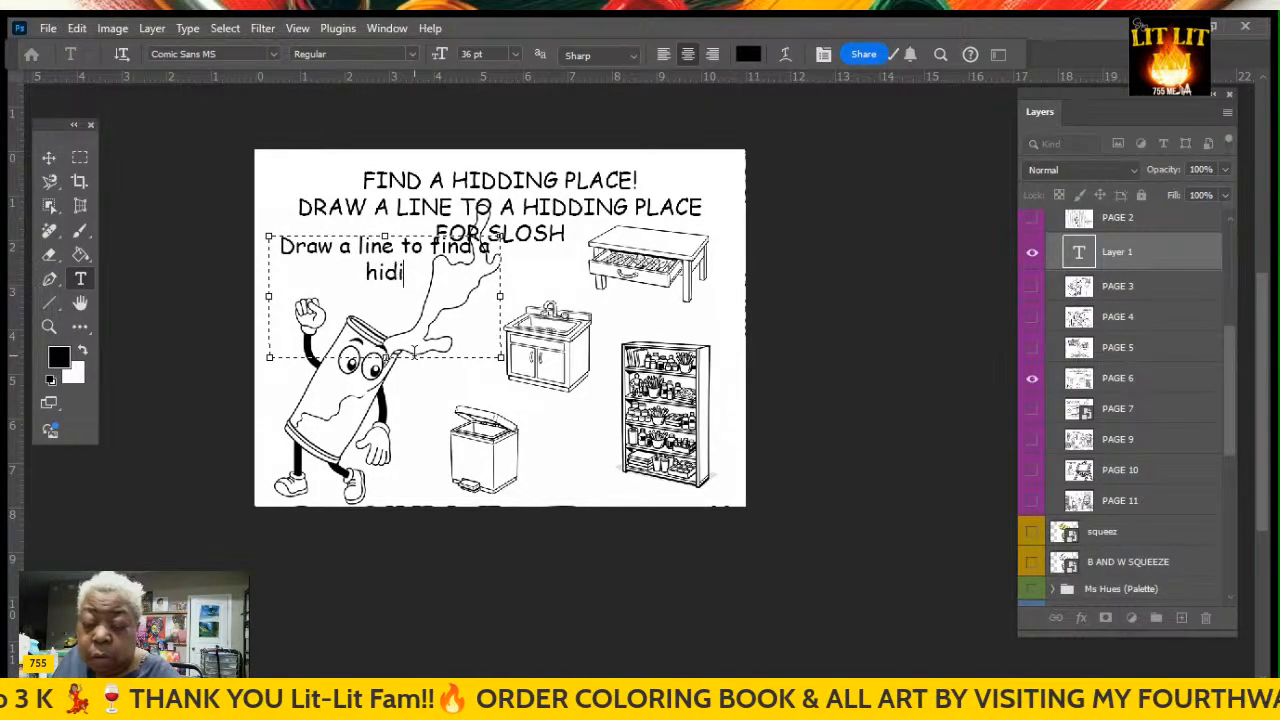
{"action": "type", "text": "ng fo"}
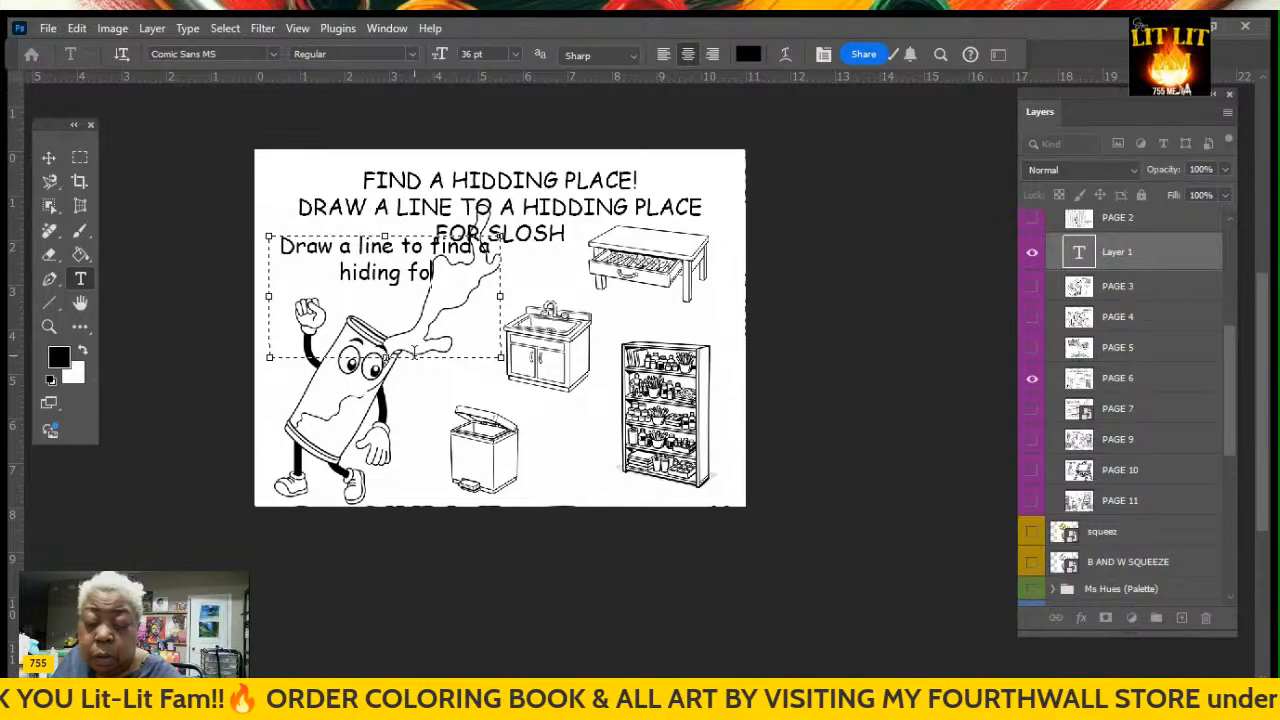
{"action": "type", "text": "r slosh"}
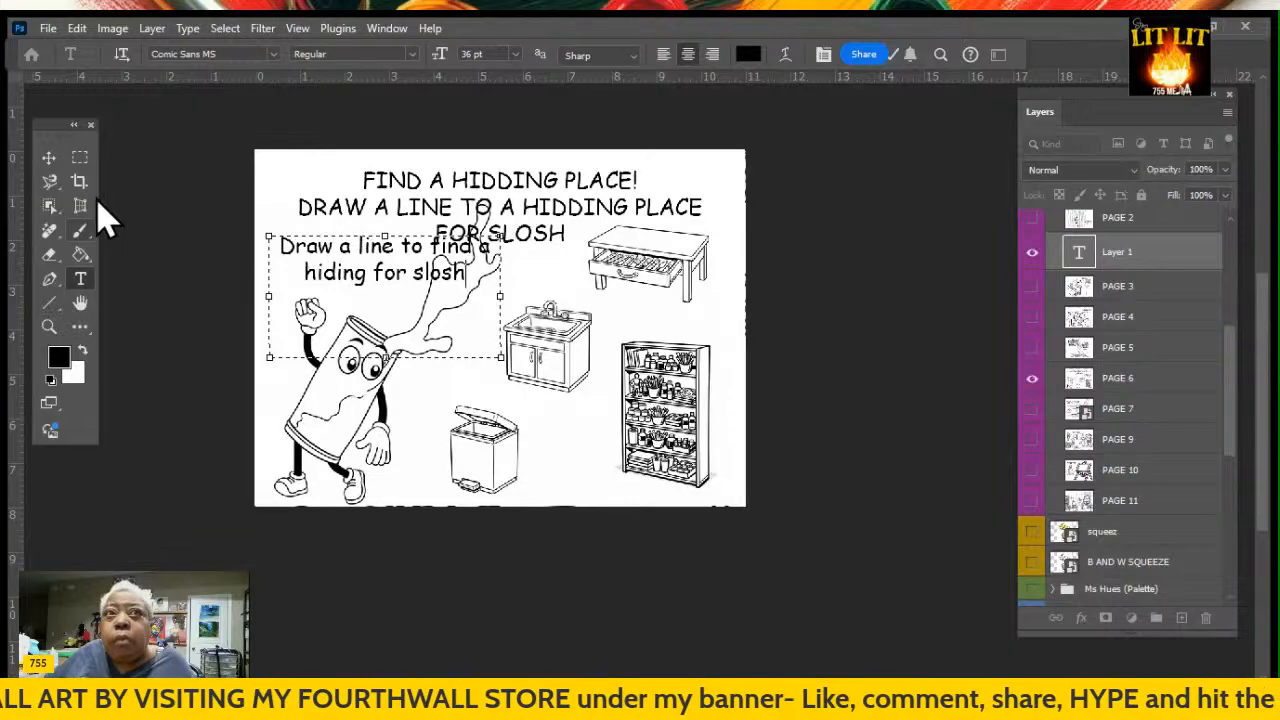
{"action": "left_click", "coordinate": [49, 160]}
{"action": "left_click", "coordinate": [333, 355]}
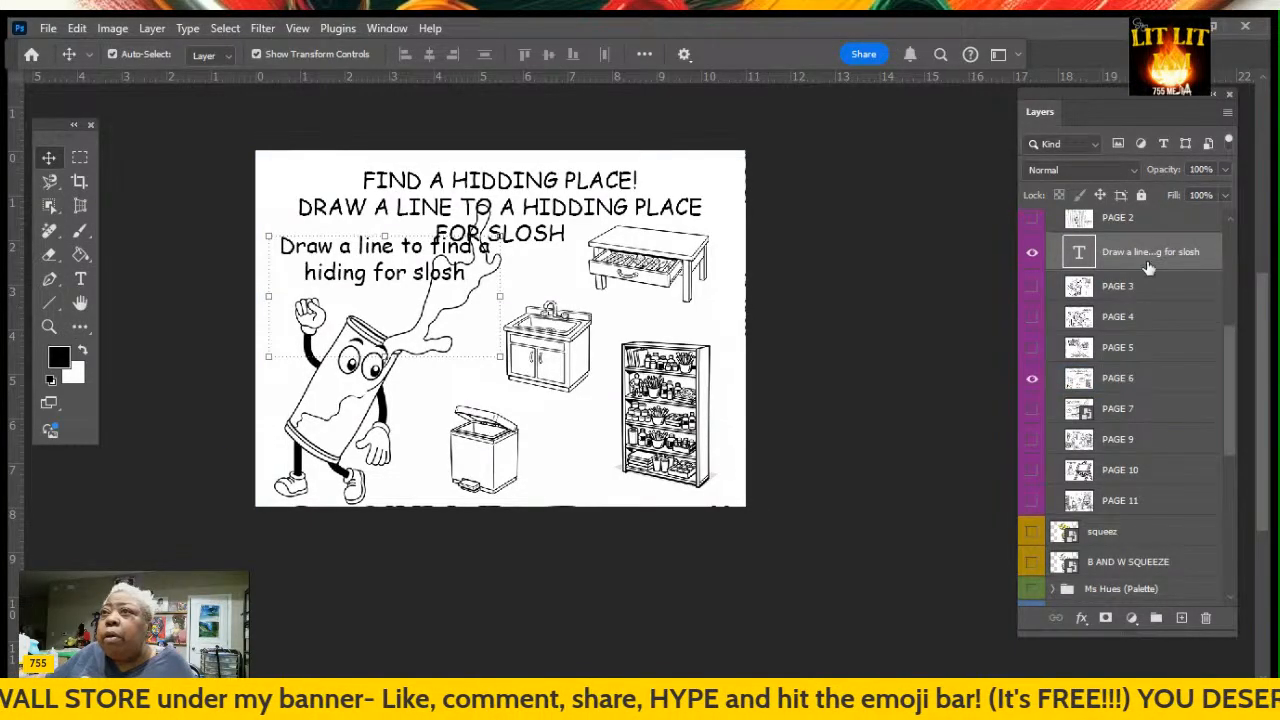
Move the new text layer directly above PAGE 6 in the layer order, and hide both layers
{"action": "left_click_drag", "start_coordinate": [1147, 260], "coordinate": [1148, 382]}
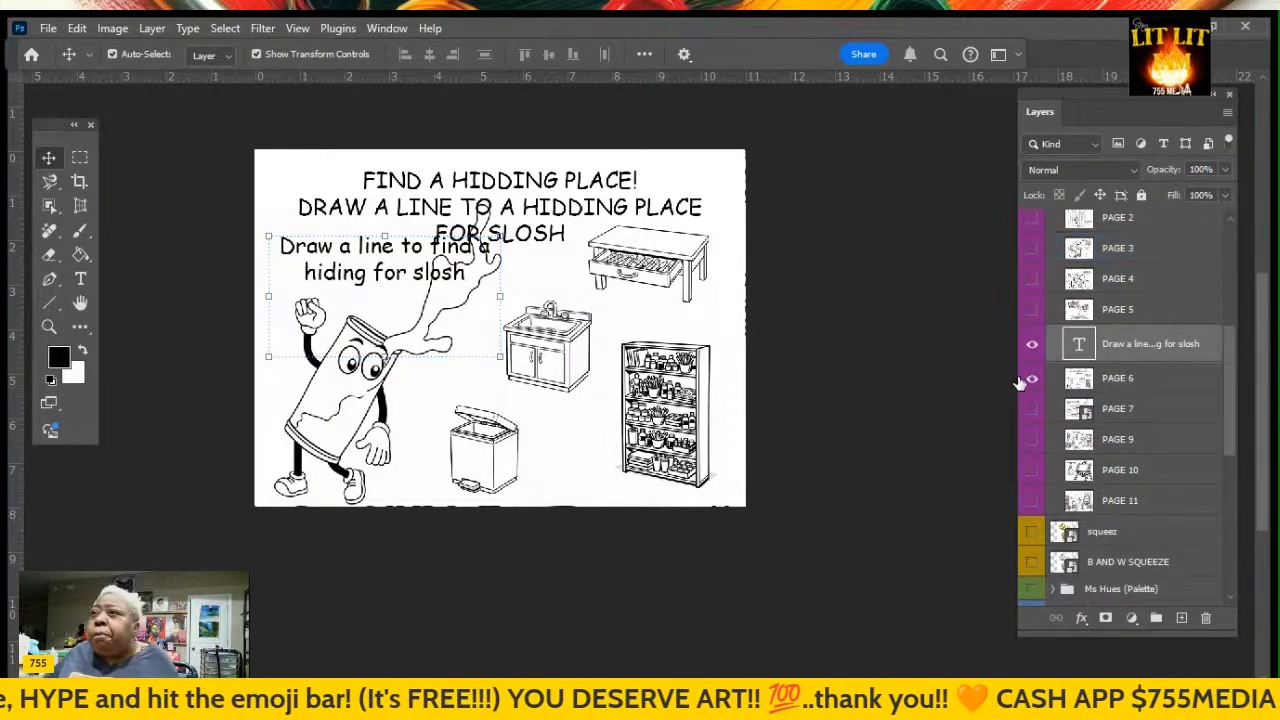
{"action": "left_click", "coordinate": [1032, 346]}
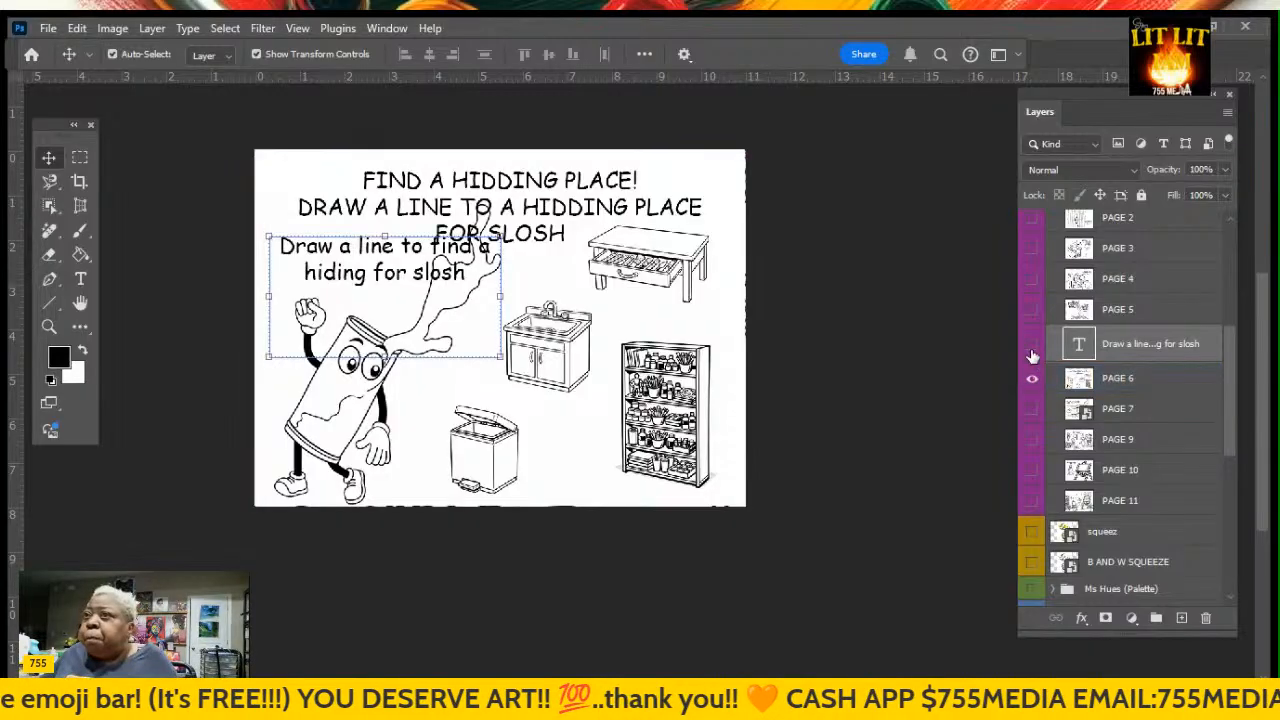
{"action": "left_click", "coordinate": [1031, 381]}
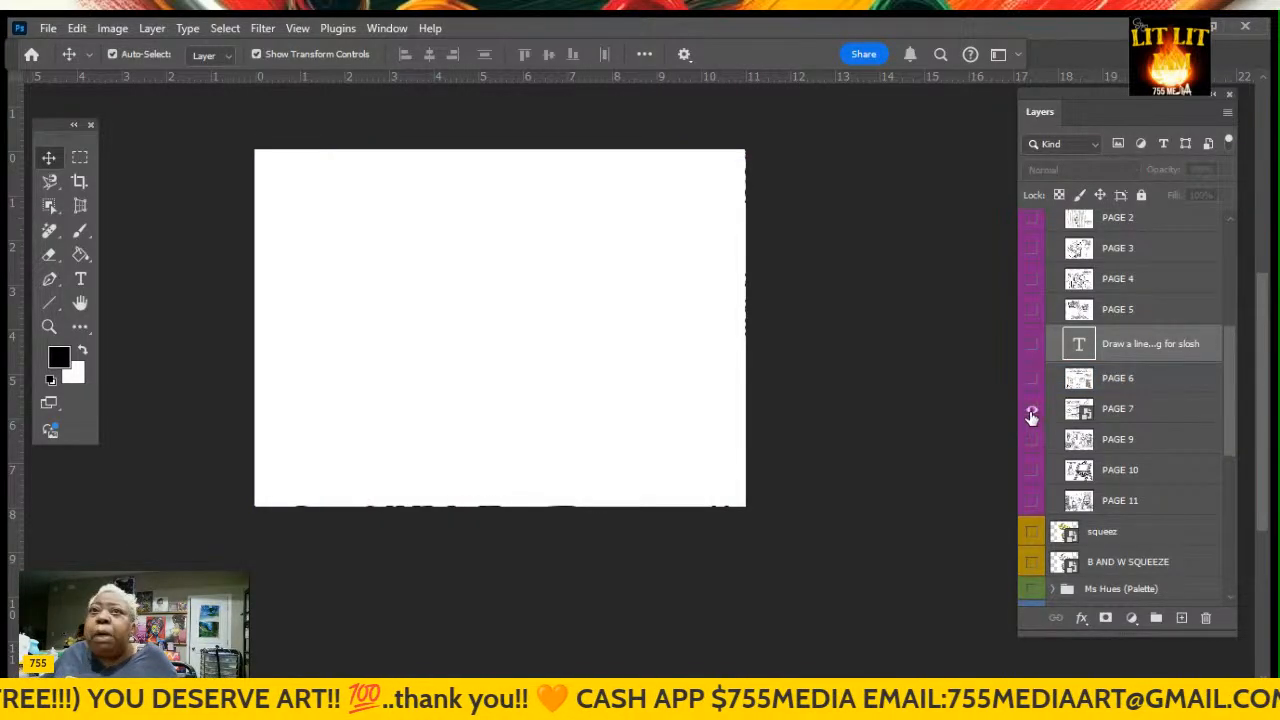
Review PAGE 7 and PAGE 9 one at a time, hide them, and show PAGE 11
{"action": "left_click", "coordinate": [1032, 411]}
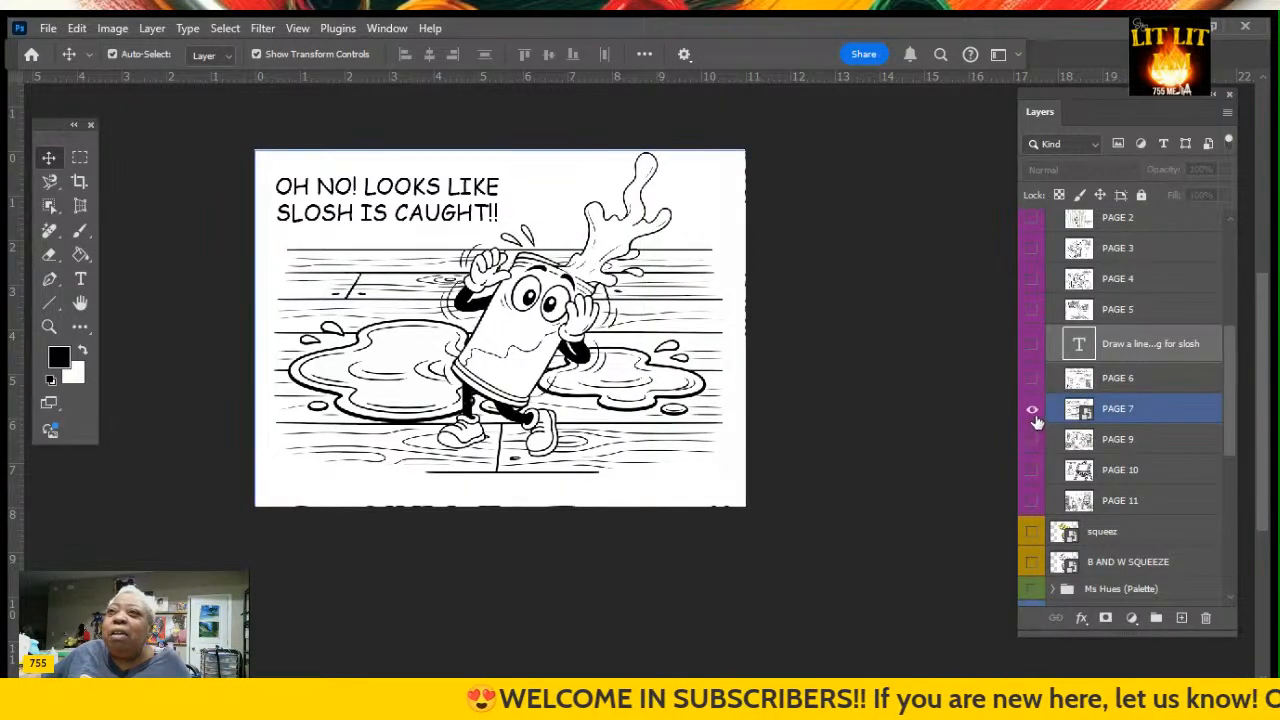
{"action": "left_click", "coordinate": [1031, 446]}
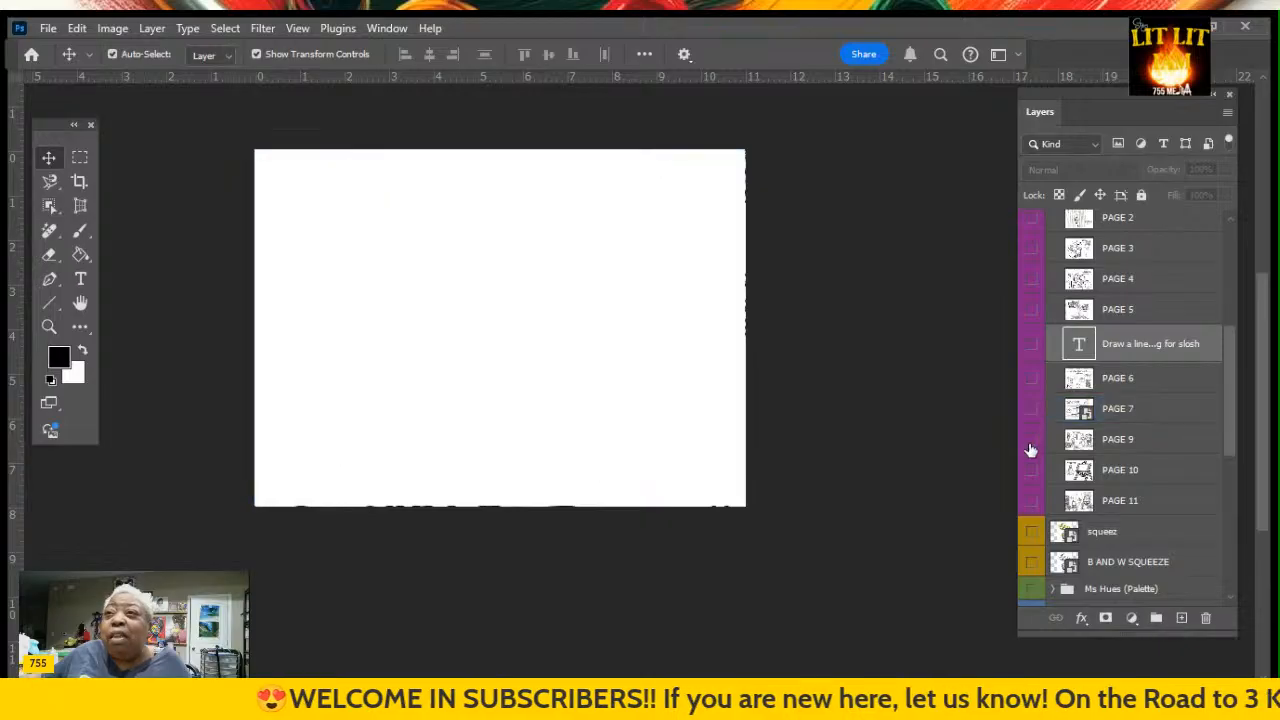
{"action": "left_click", "coordinate": [1031, 446]}
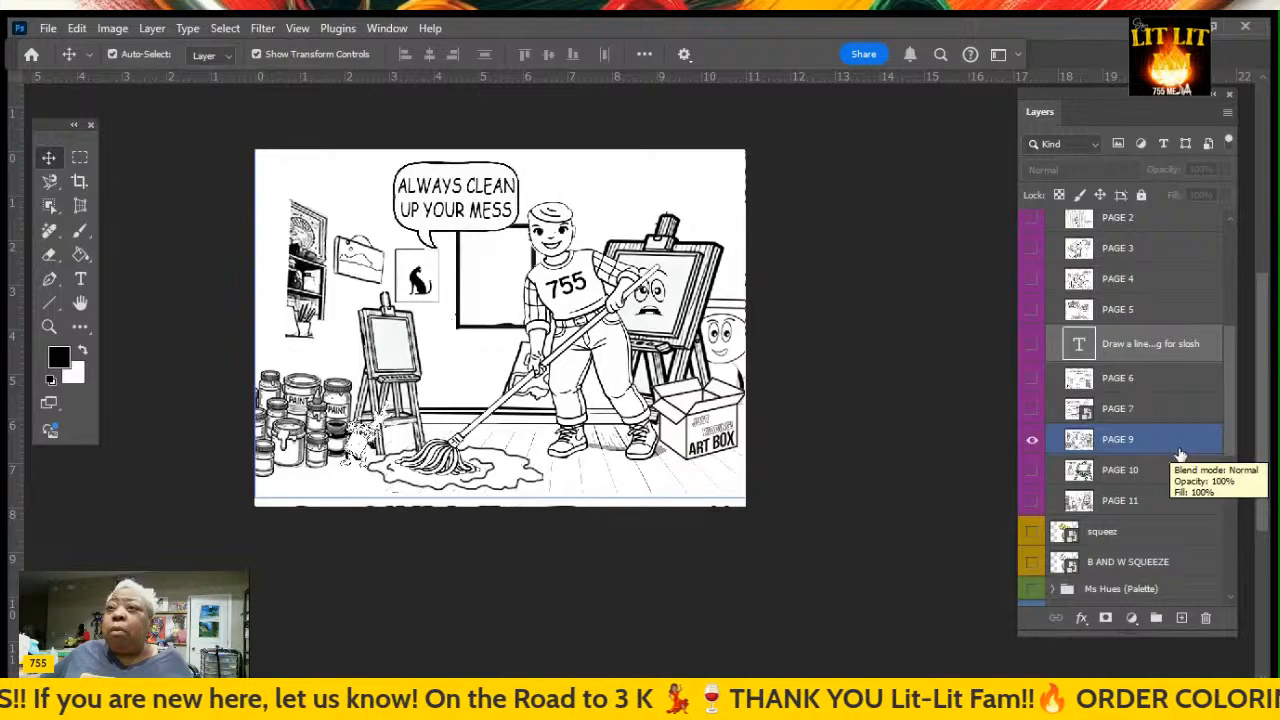
{"action": "left_click", "coordinate": [1034, 505]}
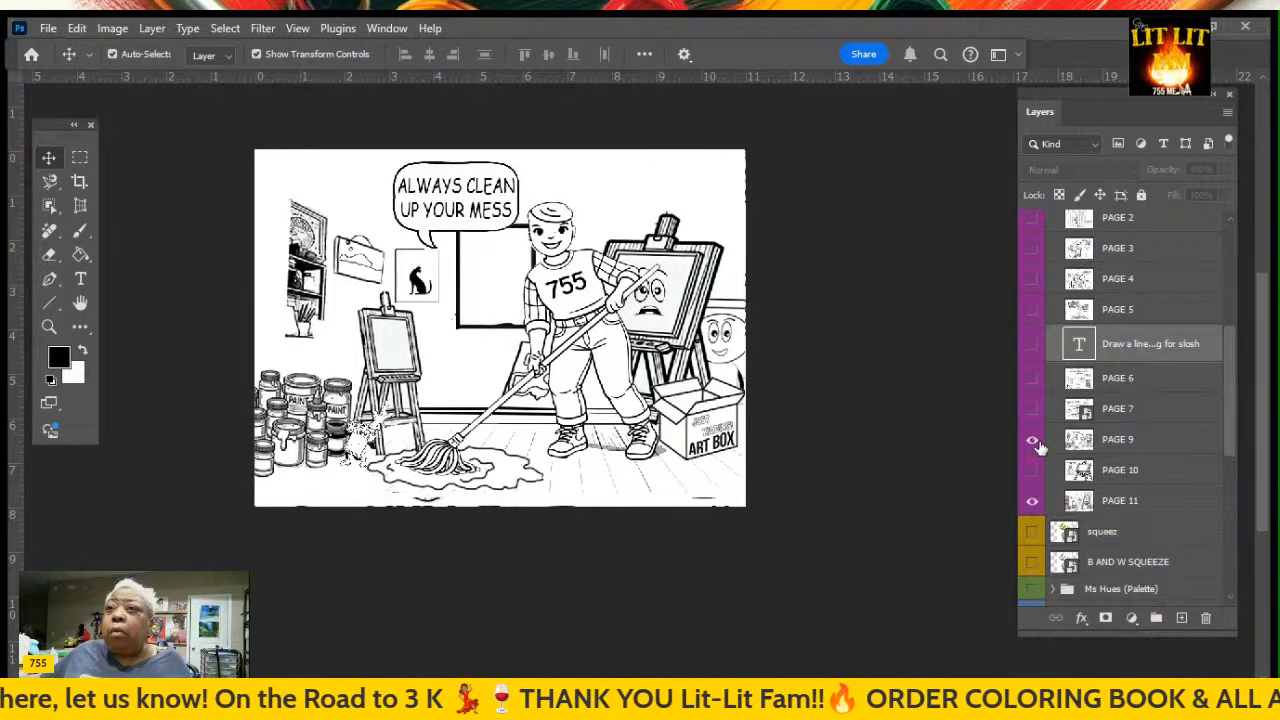
{"action": "left_click", "coordinate": [1037, 445]}
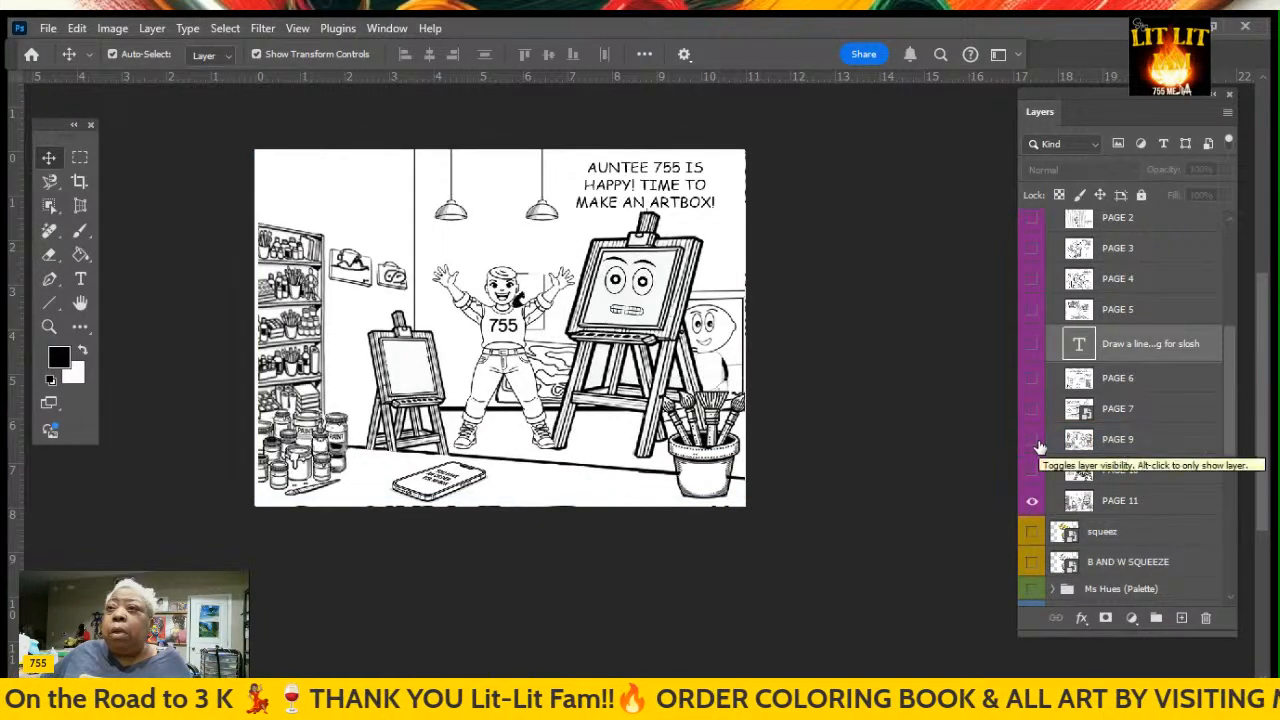
Check PAGE 9, PAGE 10 and PAGE 7 against the page sequence, leaving all page layers hidden
{"action": "left_click", "coordinate": [1035, 475]}
{"action": "left_click", "coordinate": [1035, 444]}
{"action": "left_click", "coordinate": [1034, 499]}
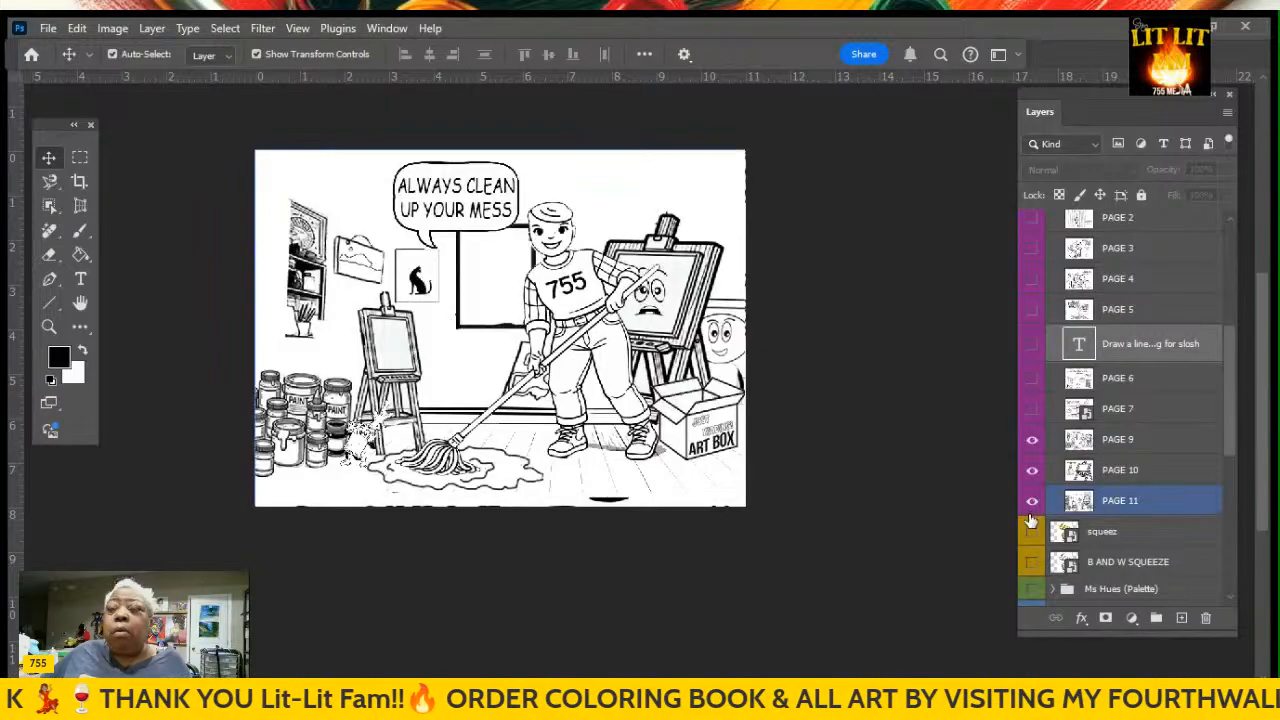
{"action": "left_click", "coordinate": [1036, 444]}
{"action": "left_click", "coordinate": [1033, 472]}
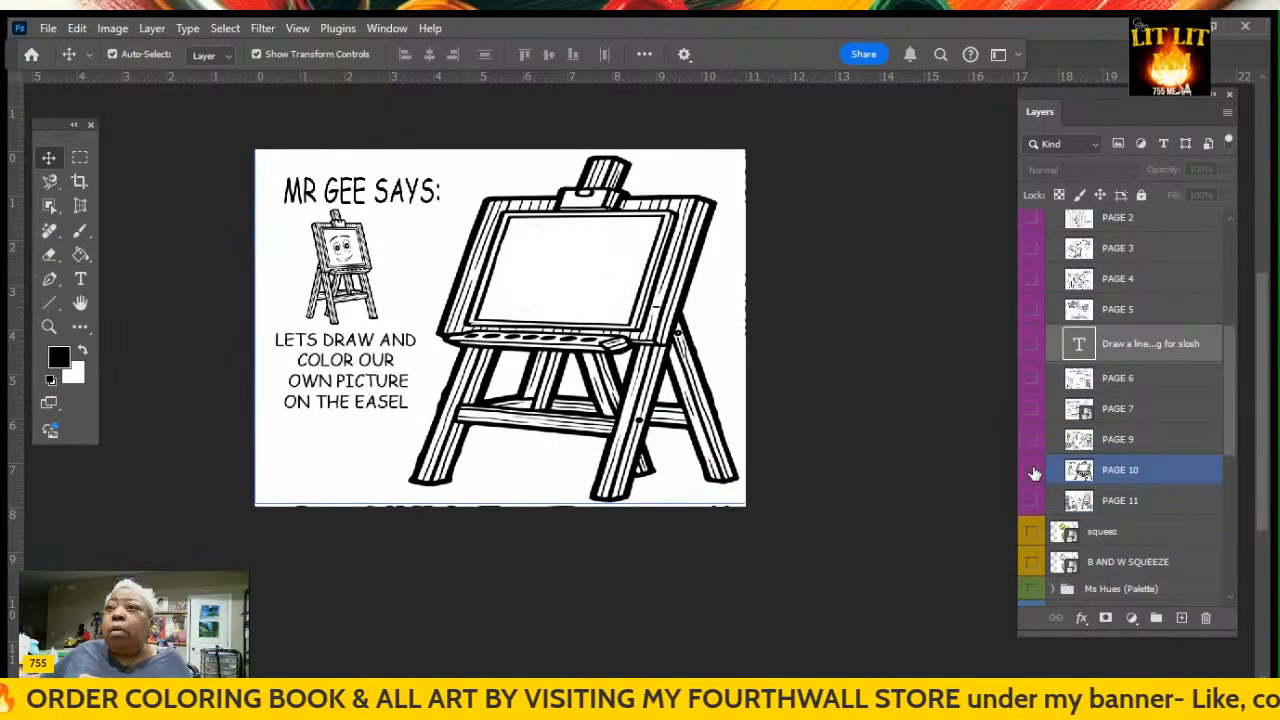
{"action": "left_click", "coordinate": [1034, 472]}
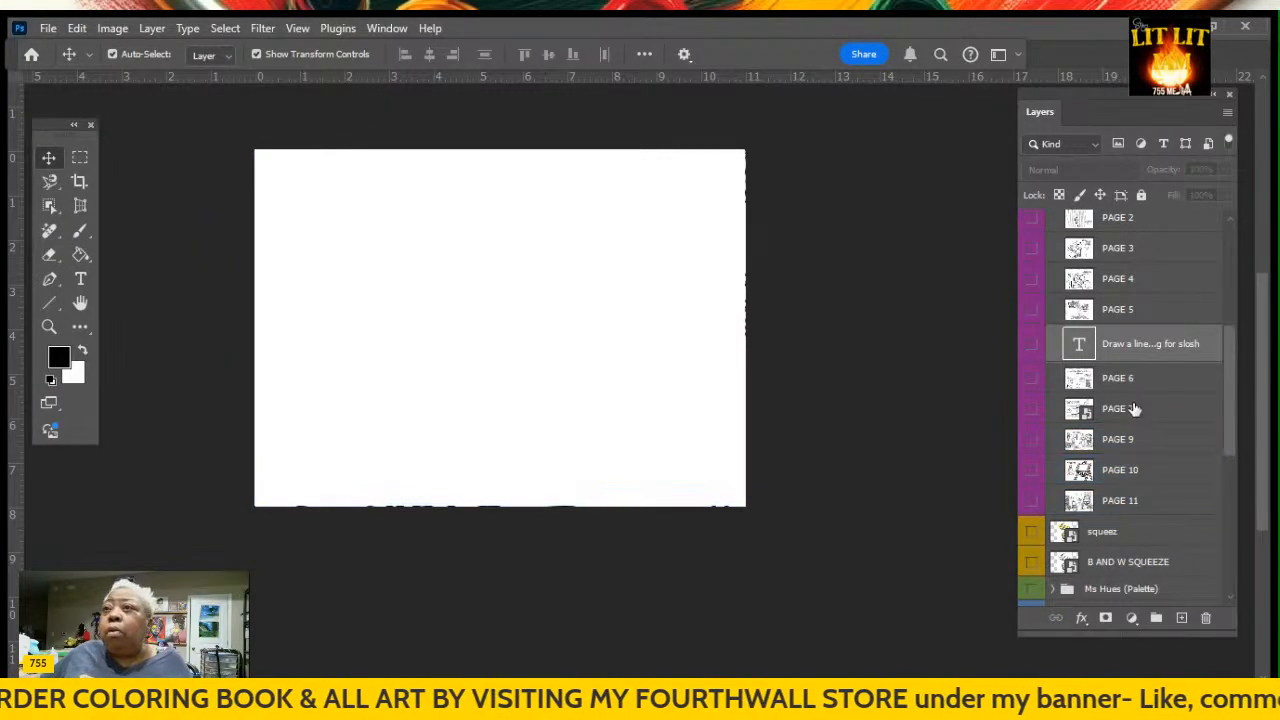
{"action": "left_click", "coordinate": [1030, 416]}
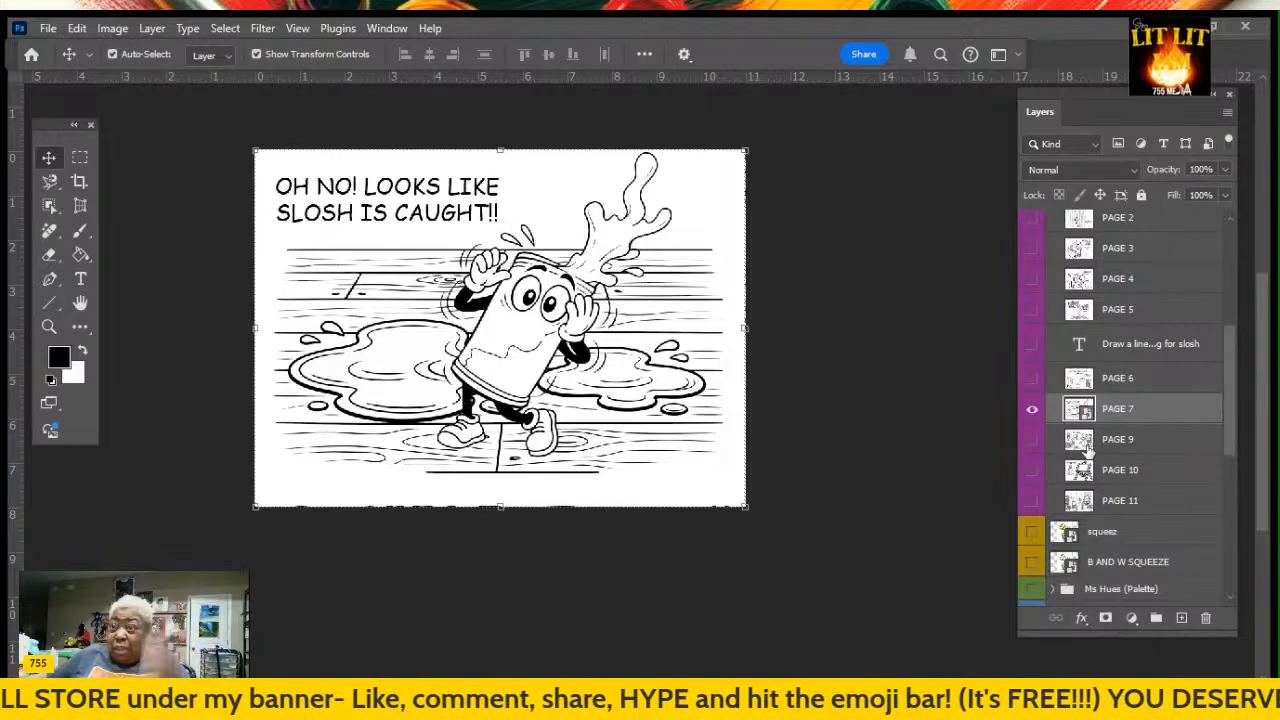
{"action": "left_click", "coordinate": [1032, 414]}
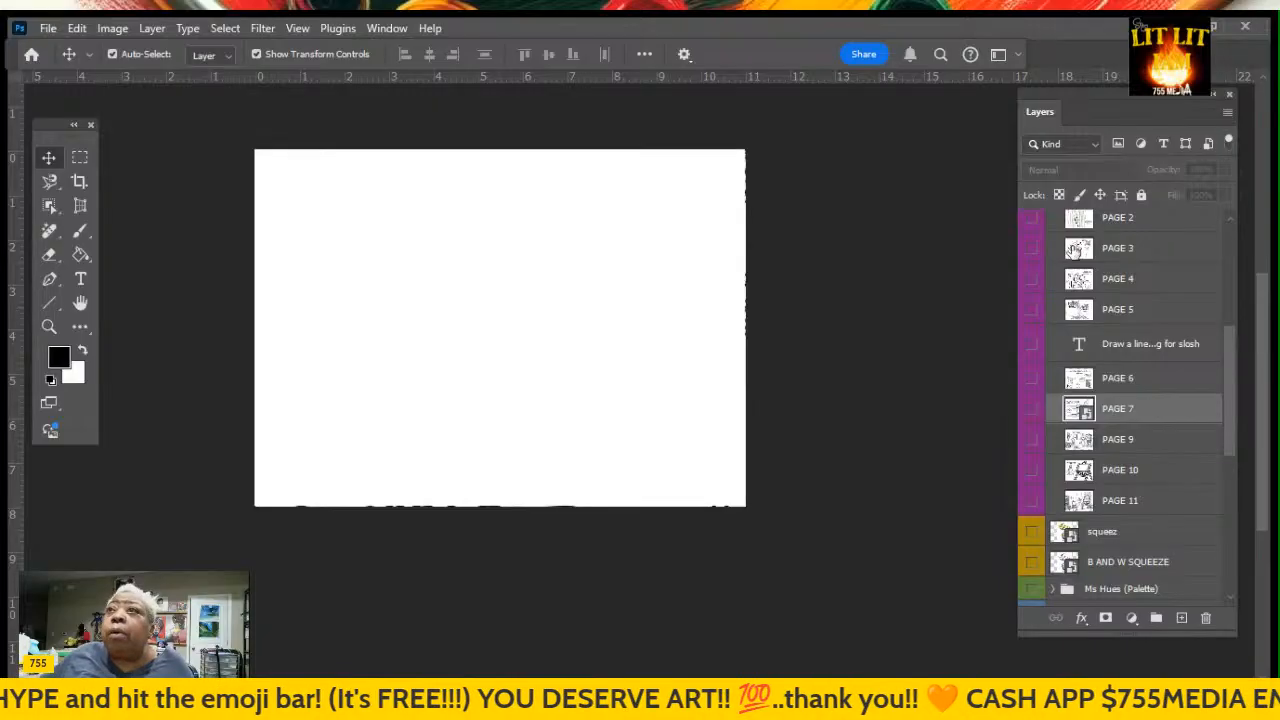
Show the 755 MAD character, the Copilot_20260511_192105 floor and the "HOW DID THIS WATER GET ON THE FLOOR?" text layers
{"action": "scroll", "coordinate": [1105, 311], "scroll_direction": "up", "scroll_amount": 5}
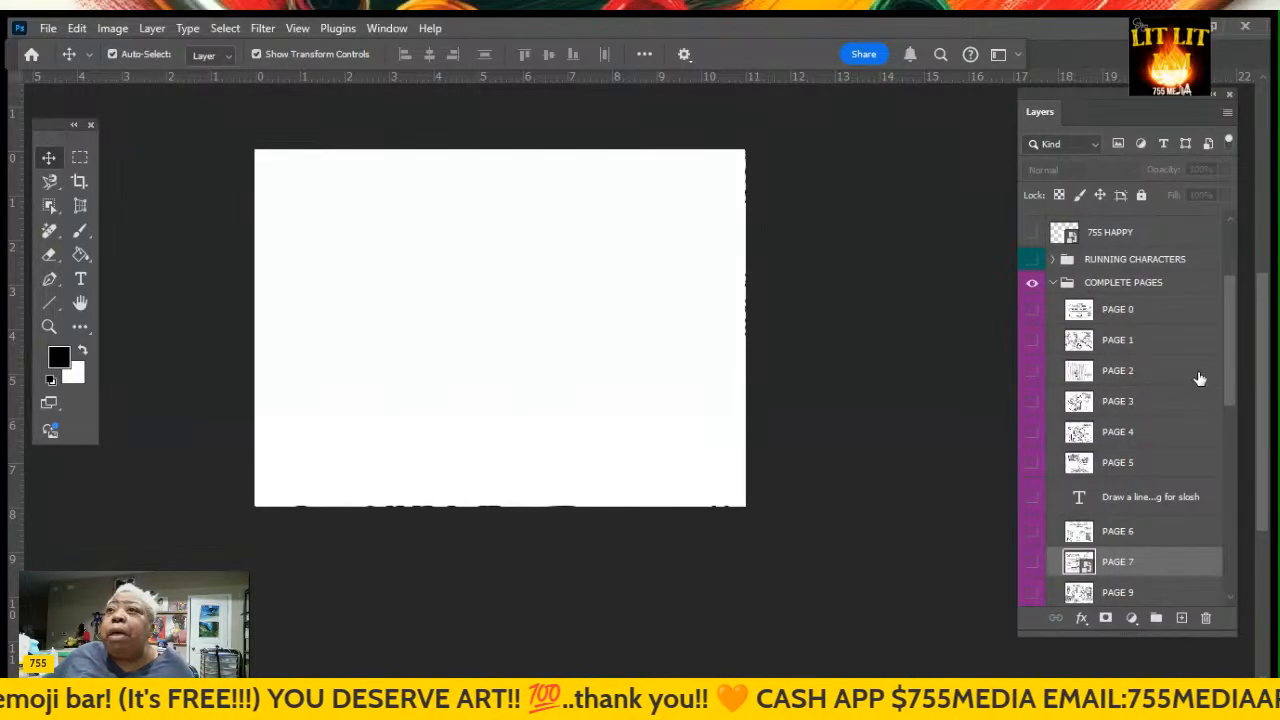
{"action": "scroll", "coordinate": [1199, 380], "scroll_direction": "up", "scroll_amount": 3}
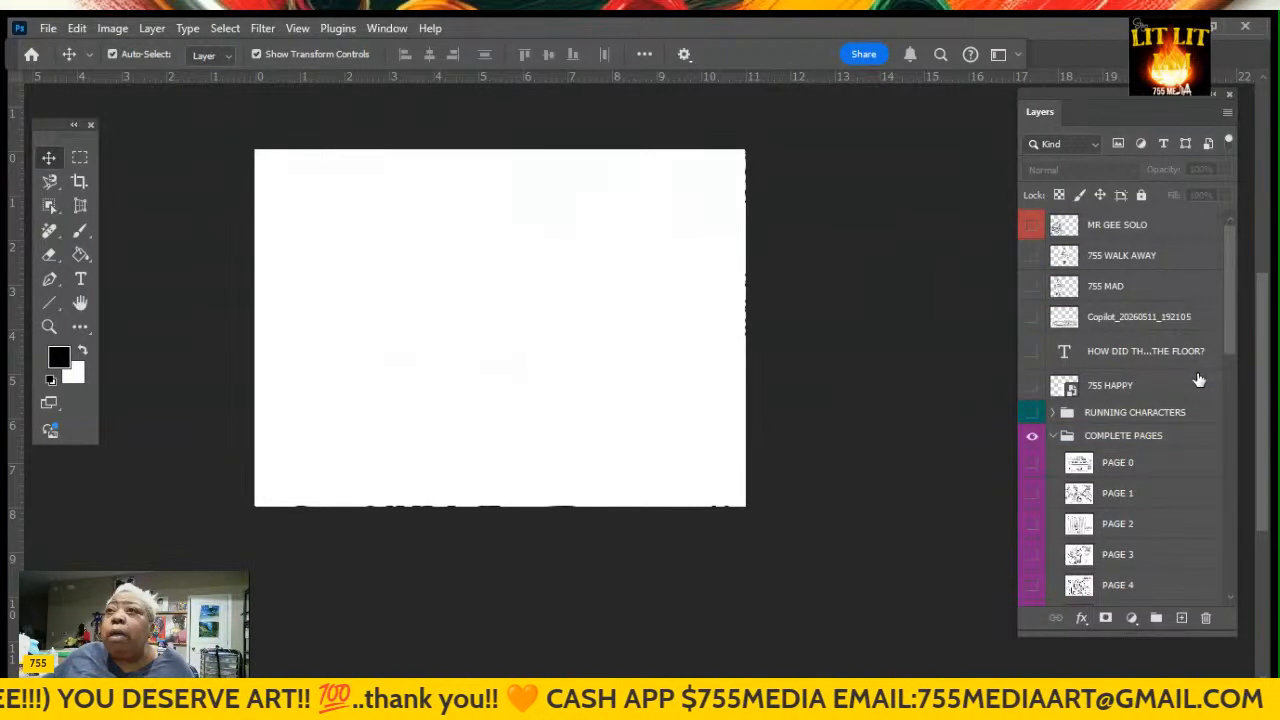
{"action": "left_click", "coordinate": [1032, 290]}
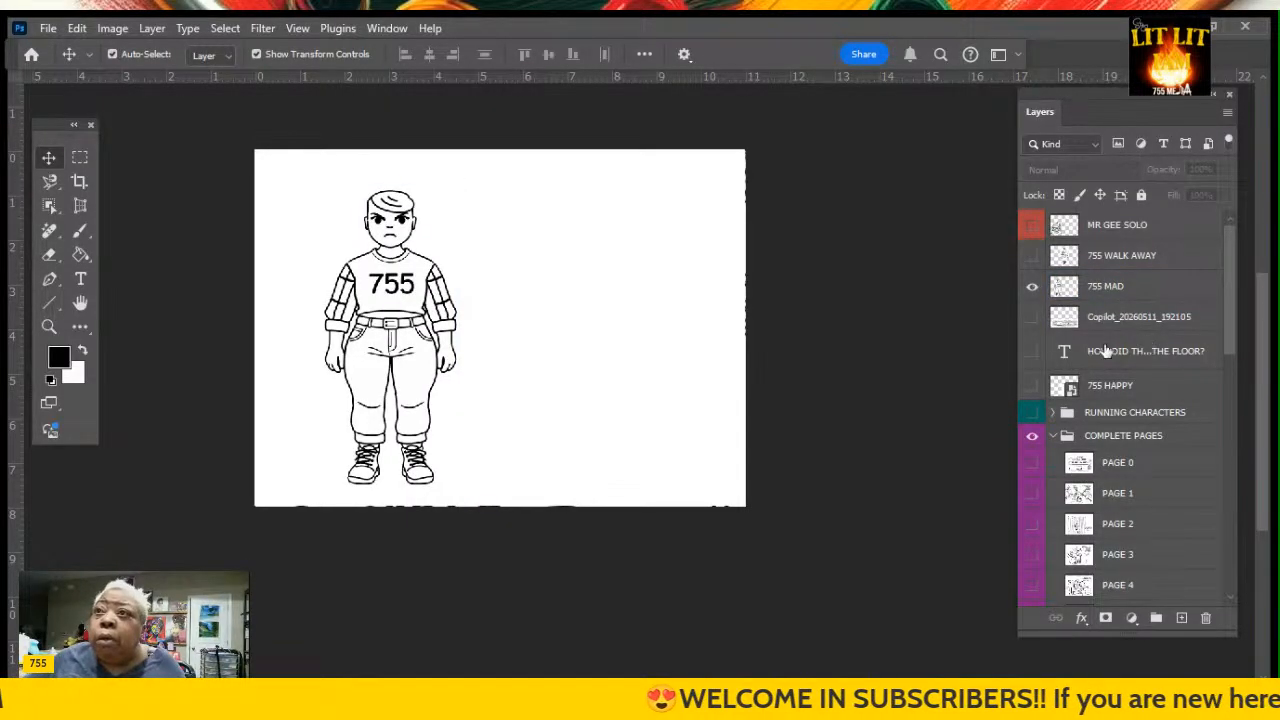
{"action": "left_click", "coordinate": [1033, 318]}
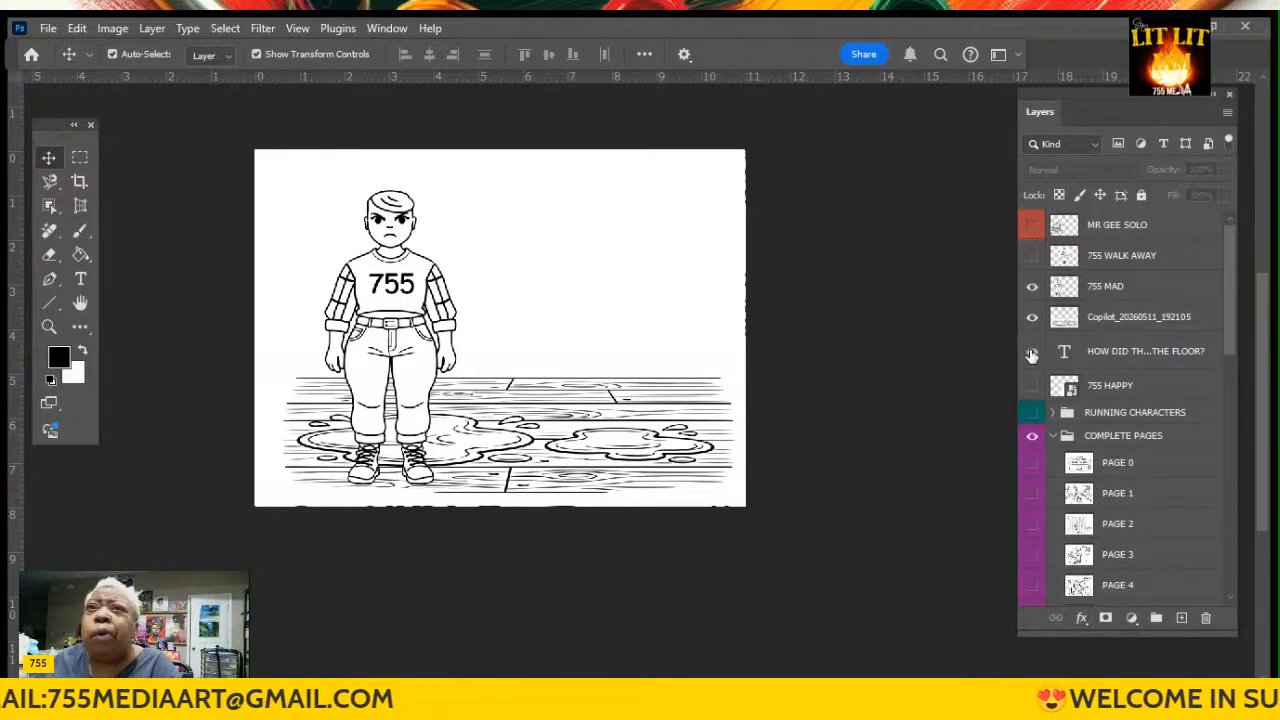
{"action": "left_click", "coordinate": [1032, 355]}
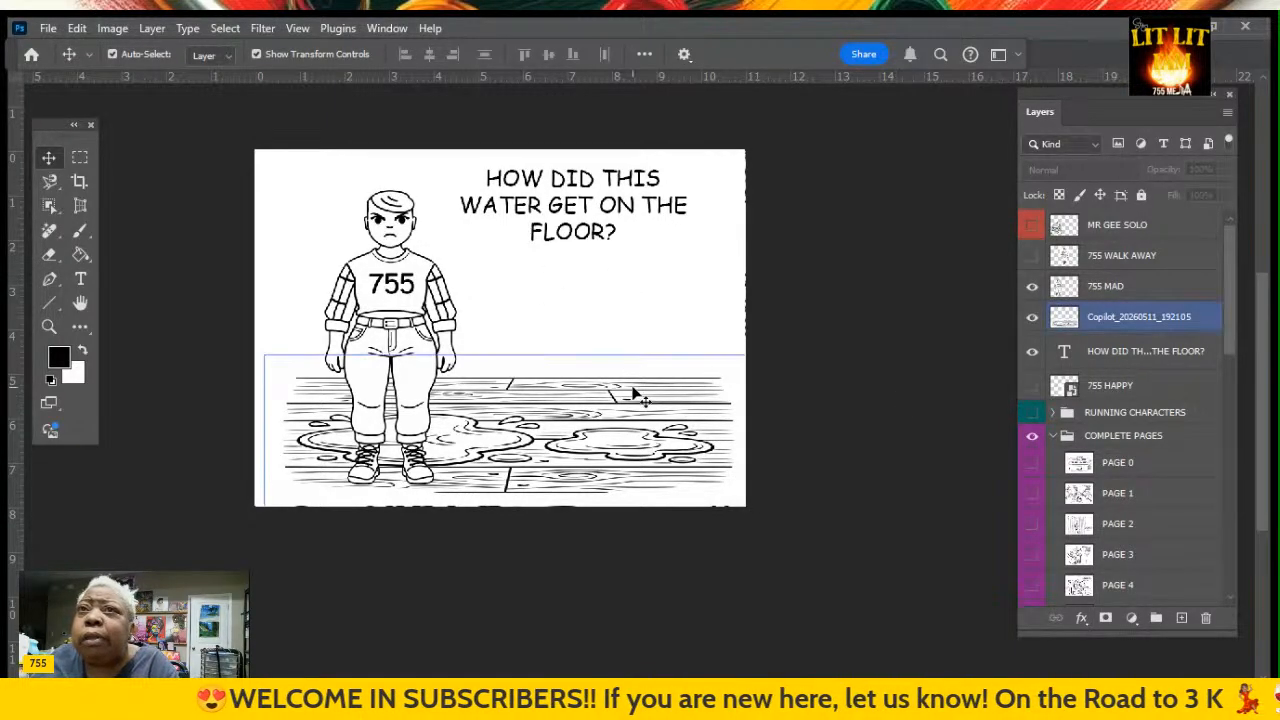
Move the "HOW DID THIS WATER GET ON THE FLOOR?" text down about 0.7 in, beside the character's head, and deselect it
{"action": "left_click", "coordinate": [575, 240]}
{"action": "left_click", "coordinate": [568, 224]}
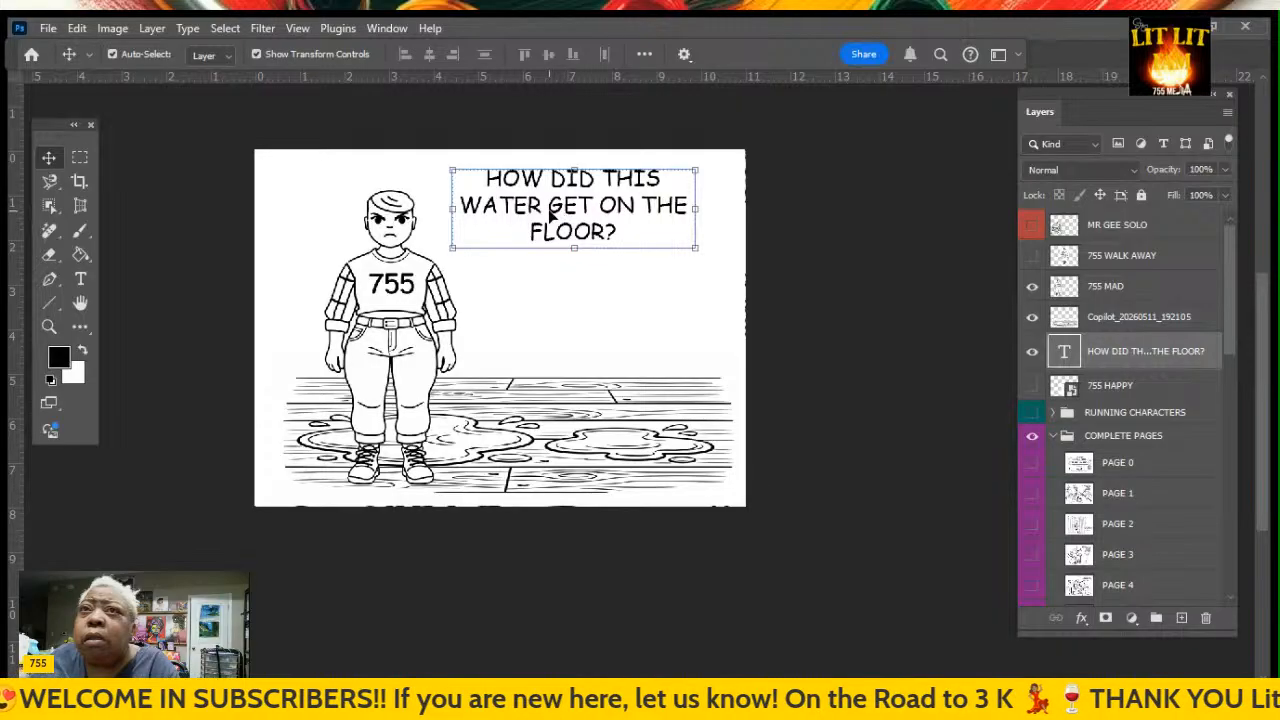
{"action": "left_click_drag", "start_coordinate": [554, 213], "coordinate": [555, 243]}
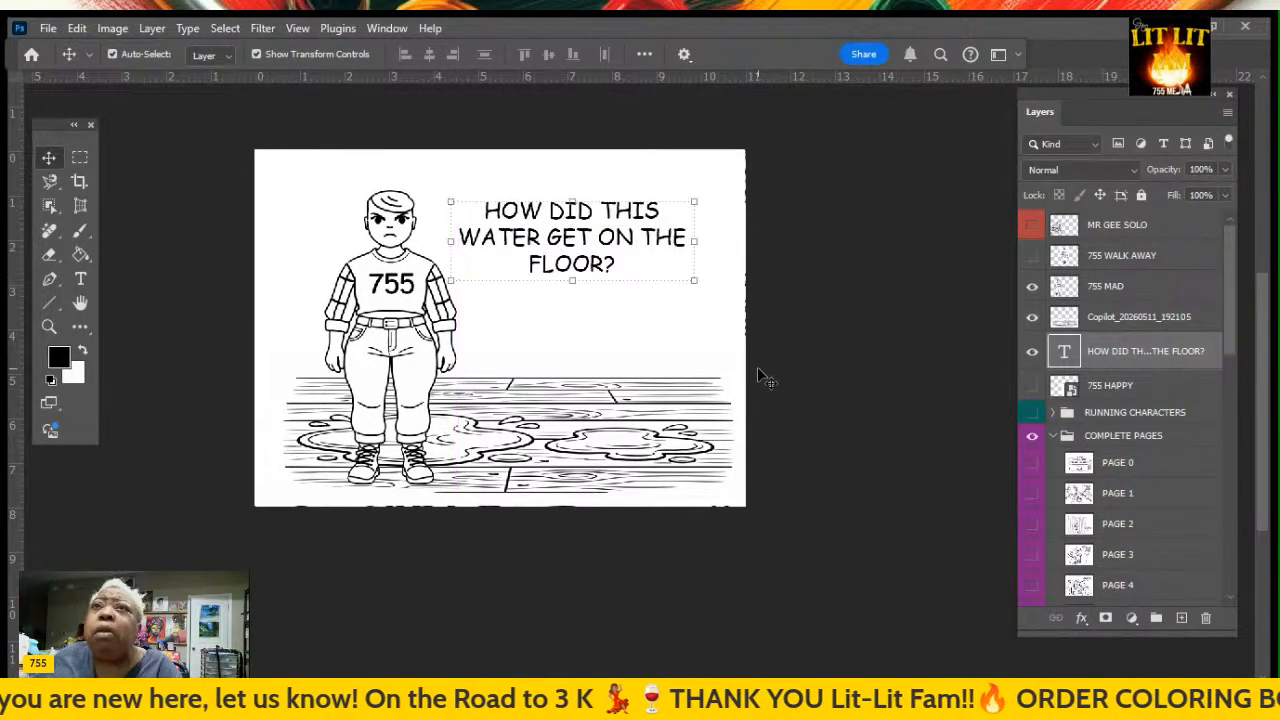
{"action": "left_click", "coordinate": [708, 339]}
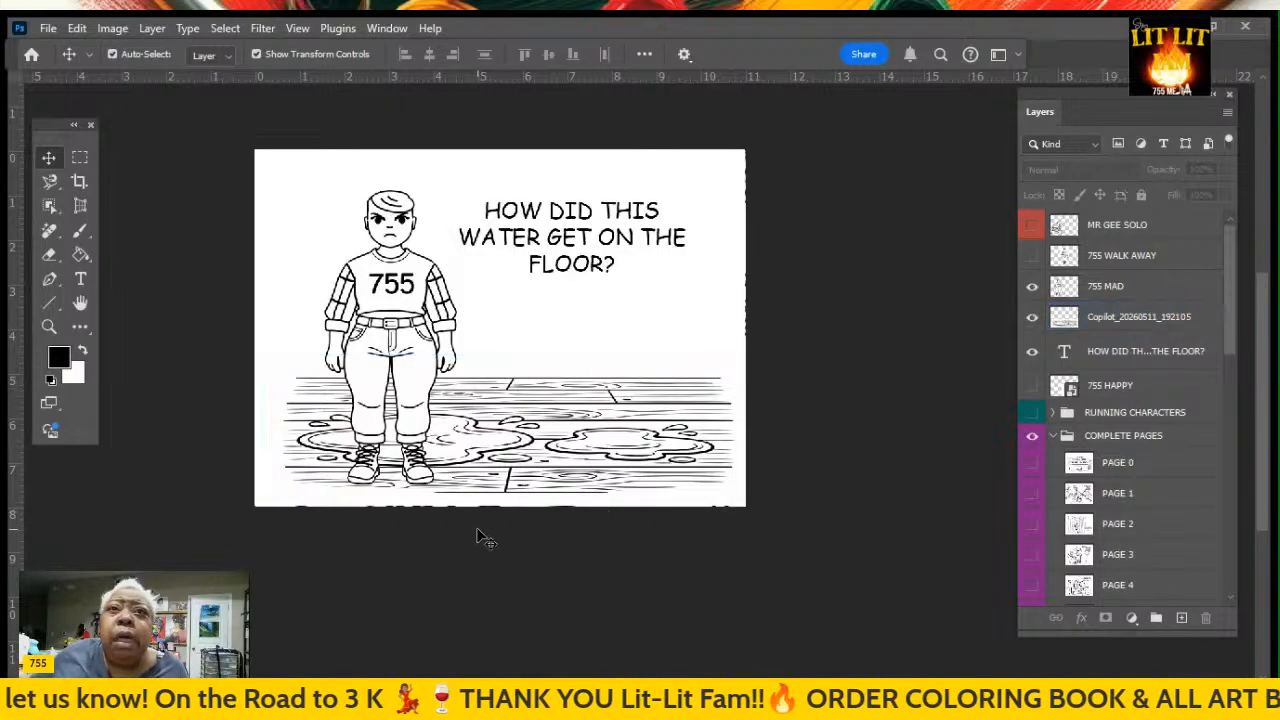
{"action": "left_click", "coordinate": [410, 430]}
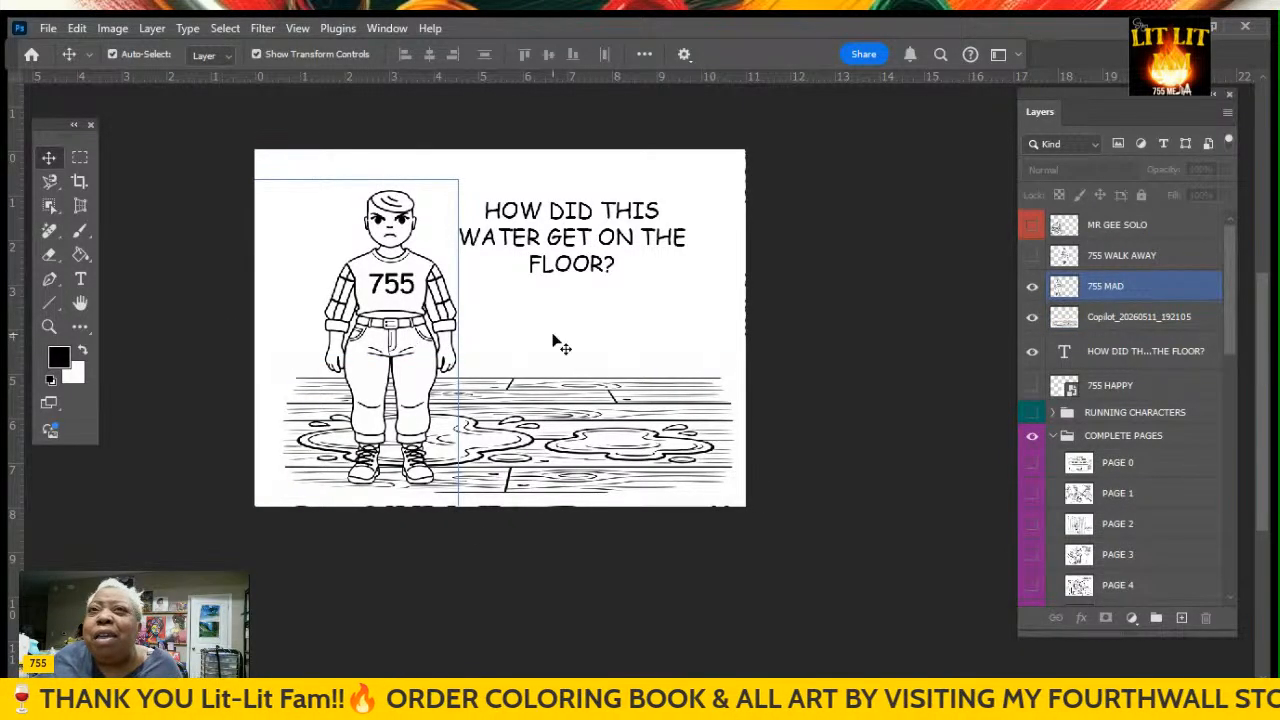
{"action": "left_click_drag", "start_coordinate": [557, 340], "coordinate": [526, 329]}
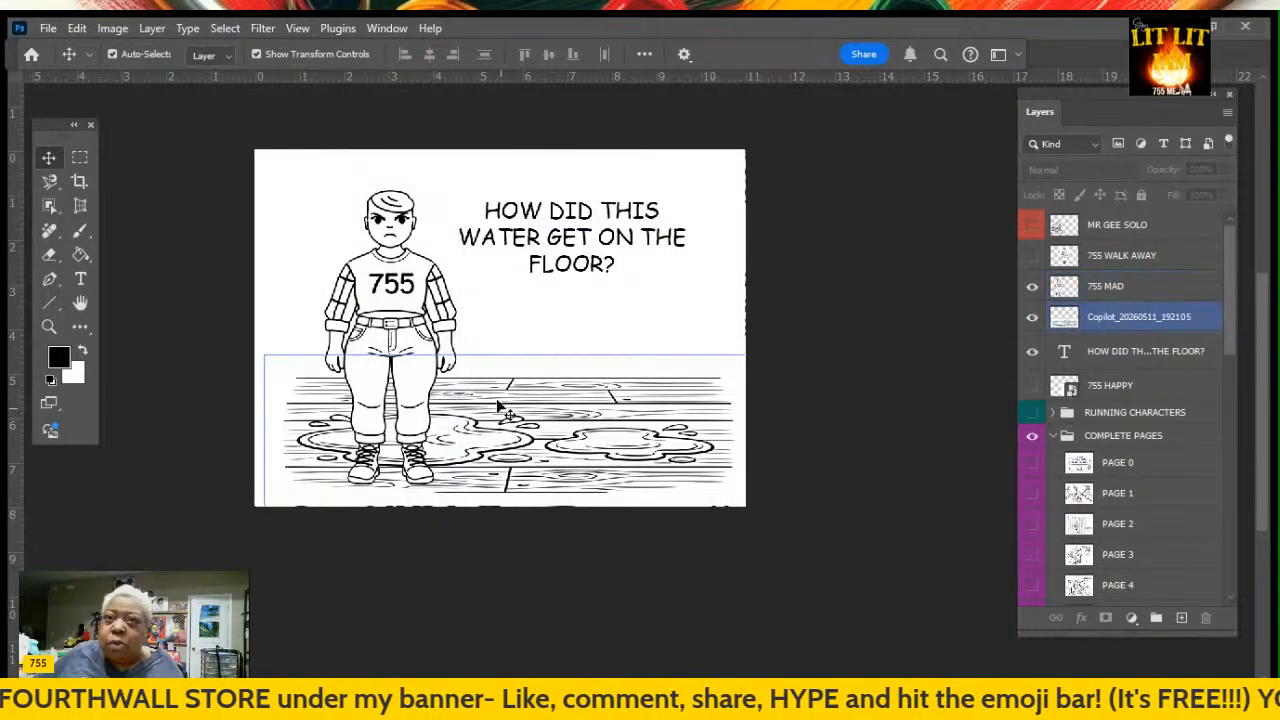
{"action": "left_click", "coordinate": [683, 397]}
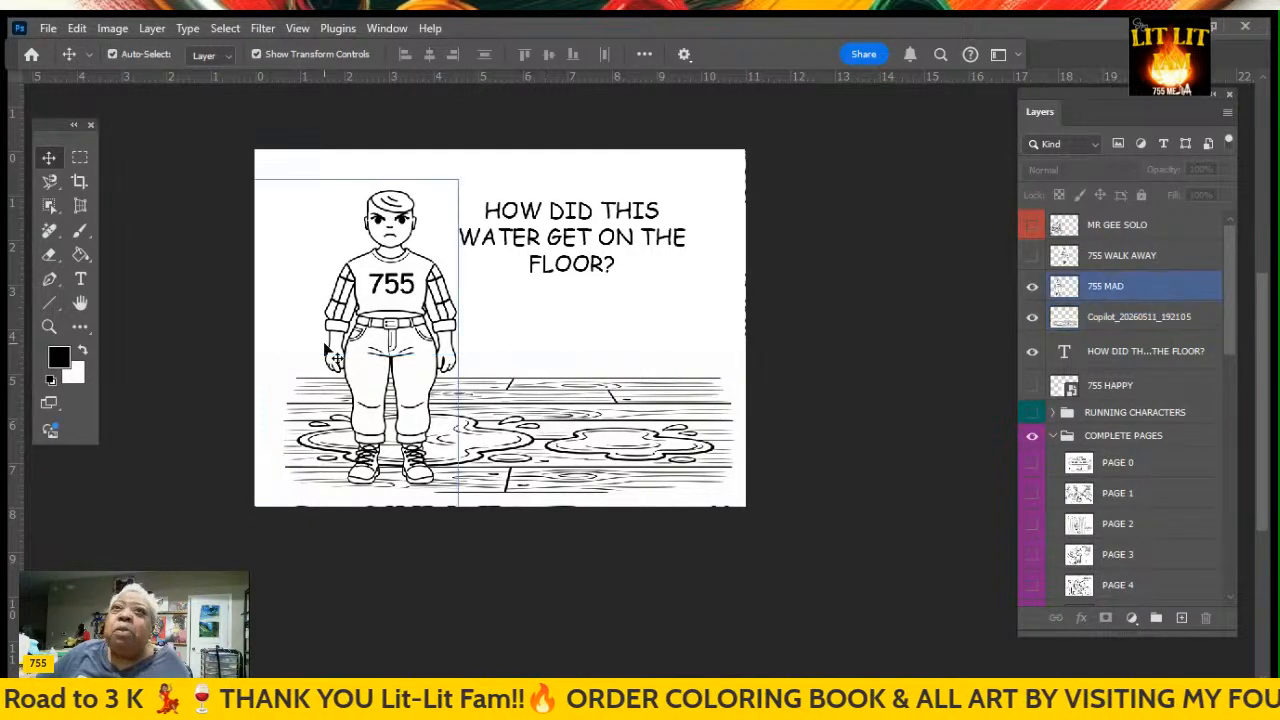
{"action": "left_click", "coordinate": [565, 228]}
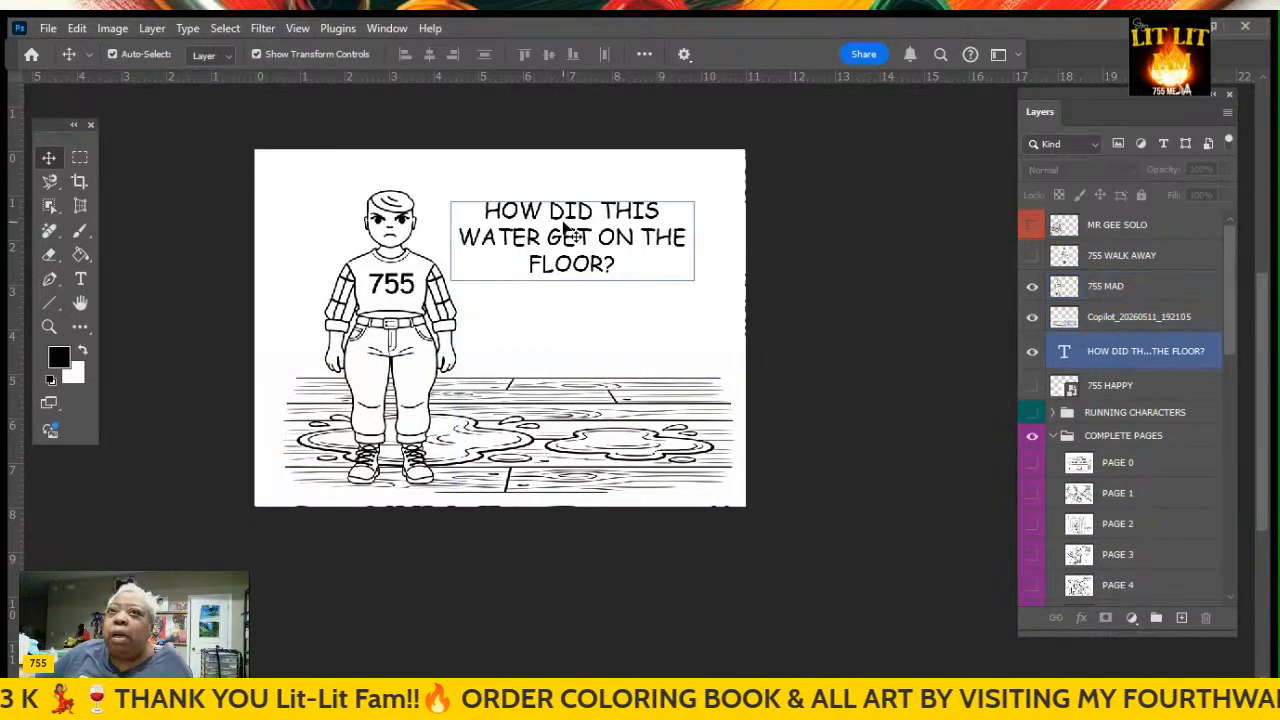
{"action": "left_click", "coordinate": [607, 300]}
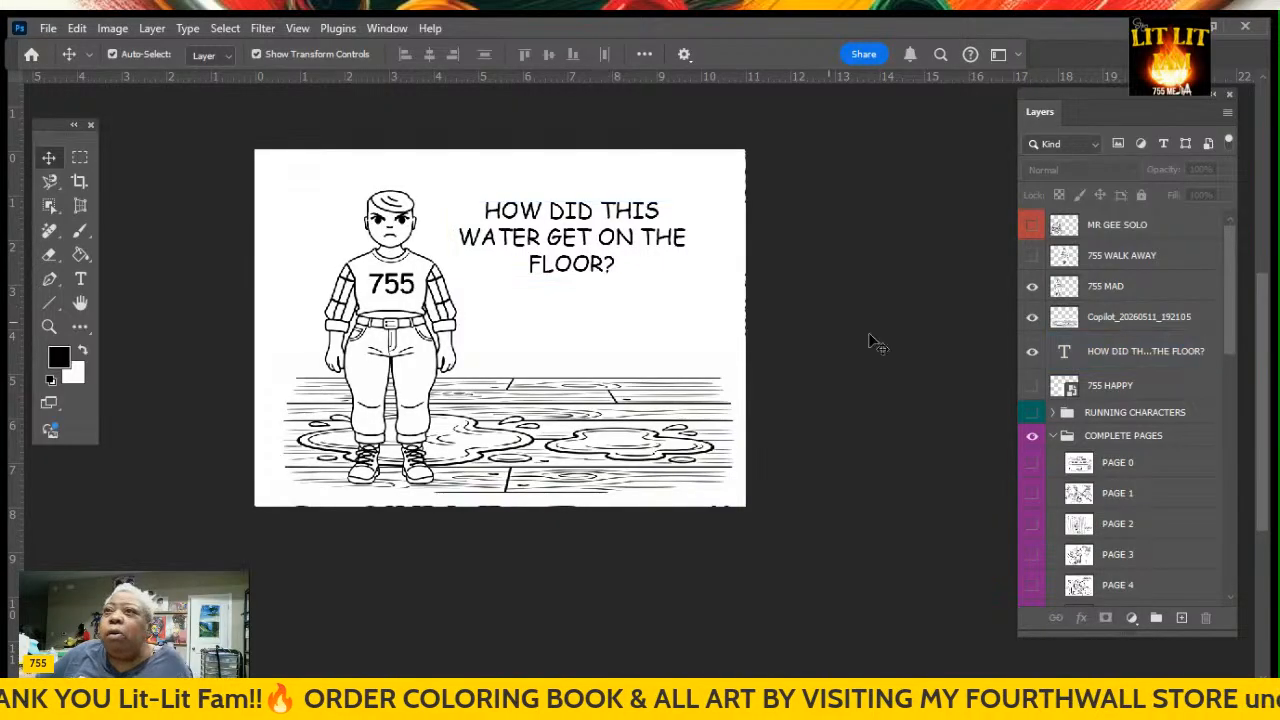
{"action": "left_click", "coordinate": [698, 405]}
{"action": "left_click", "coordinate": [821, 239]}
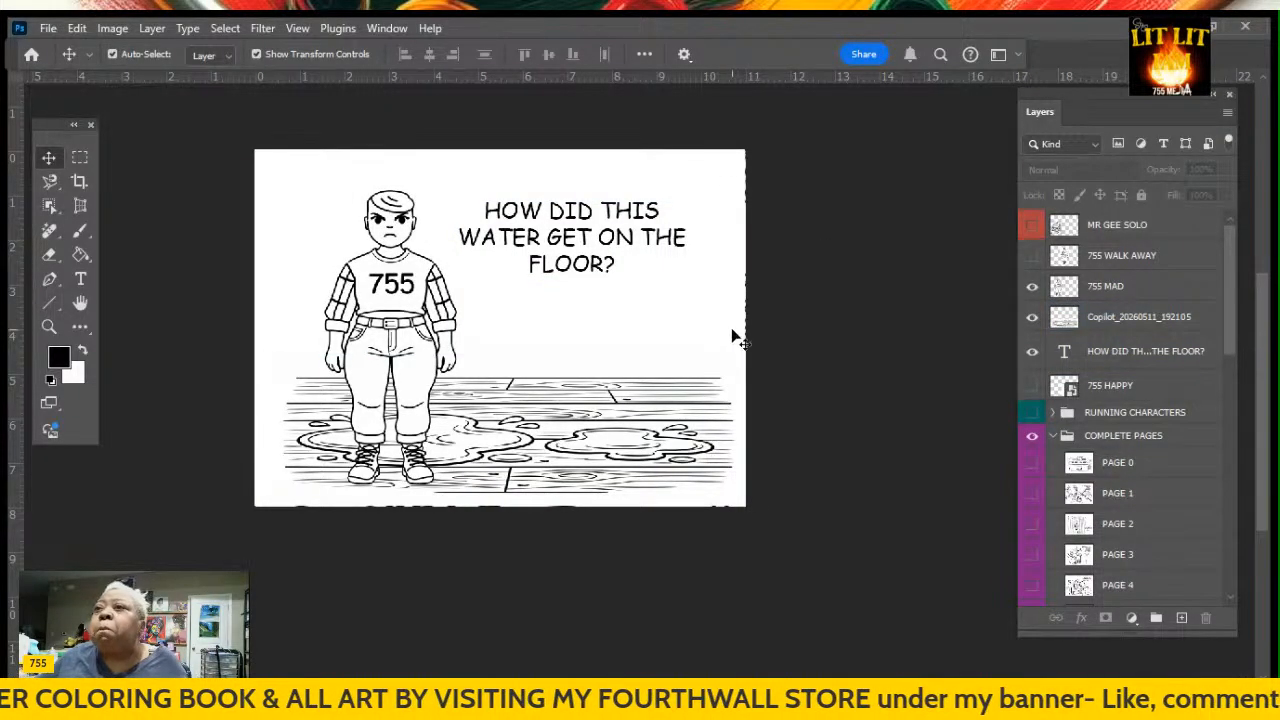
{"action": "scroll", "coordinate": [1186, 498], "scroll_direction": "down", "scroll_amount": 3}
{"action": "scroll", "coordinate": [1186, 498], "scroll_direction": "down", "scroll_amount": 4}
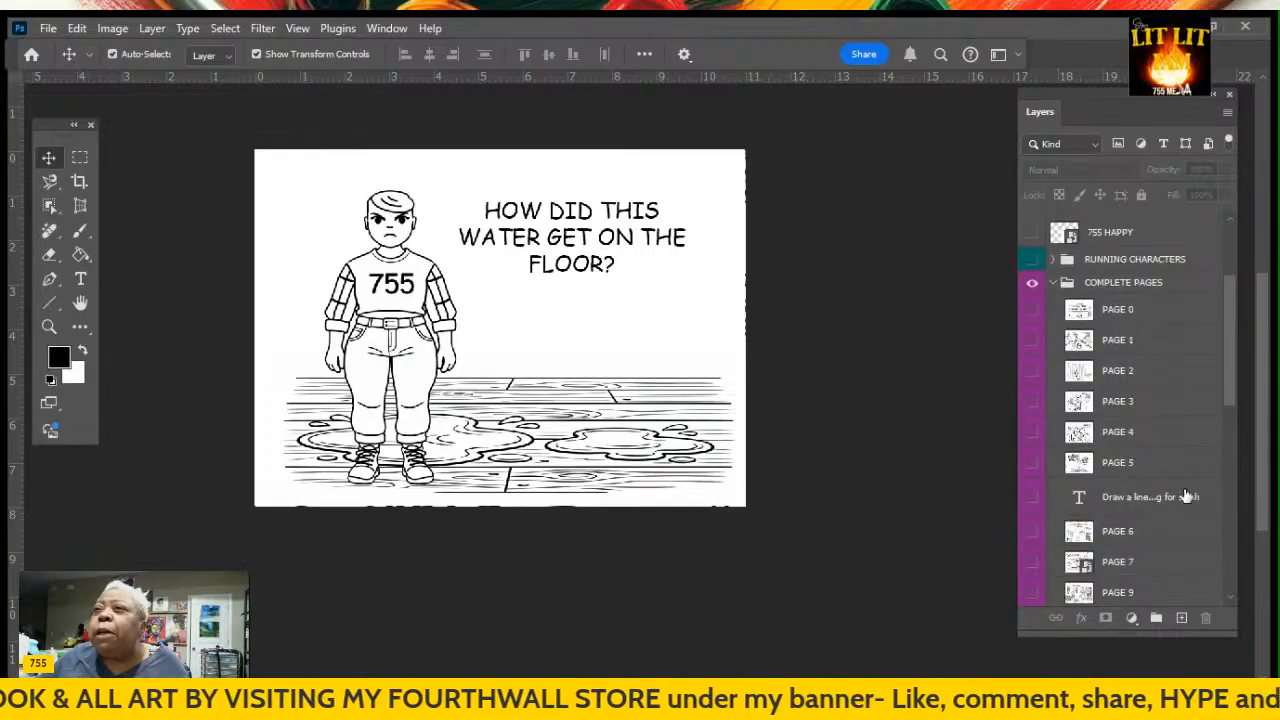
{"action": "scroll", "coordinate": [1186, 498], "scroll_direction": "down", "scroll_amount": 1}
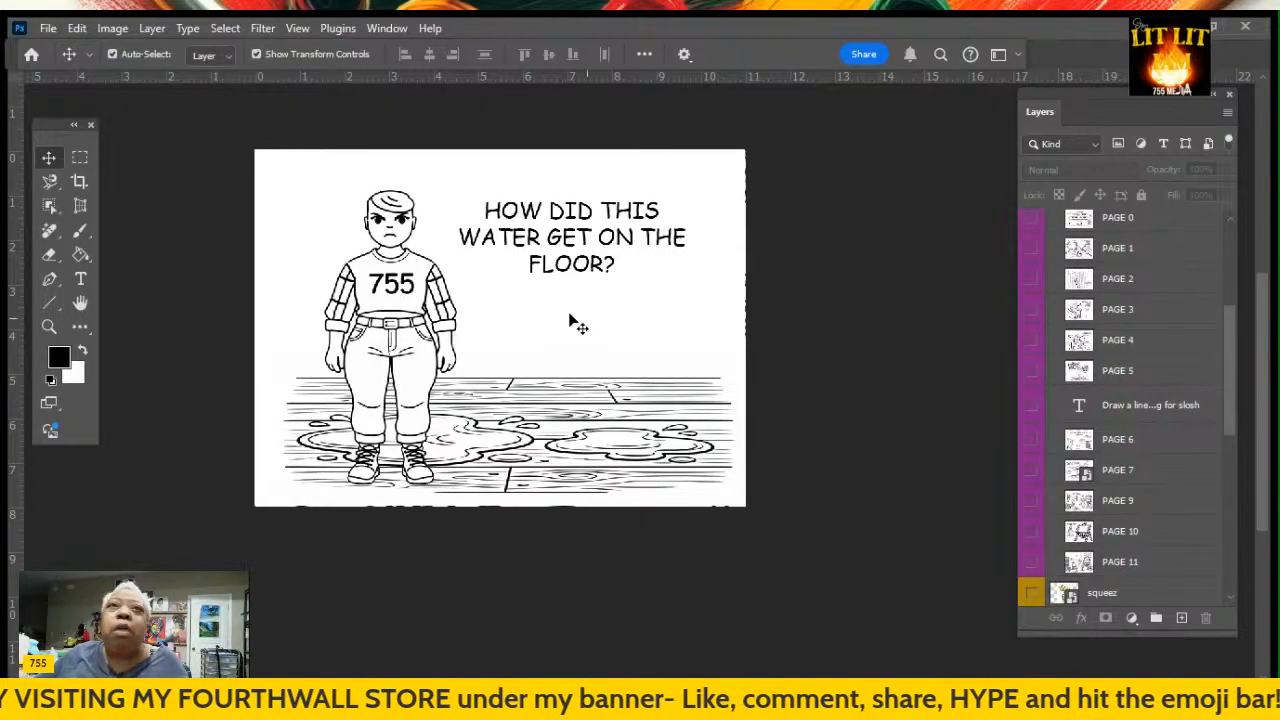
Select the whole canvas, paste a merged copy of the visible artwork as a new layer, and offset it halfway across the page
{"action": "left_click", "coordinate": [79, 158]}
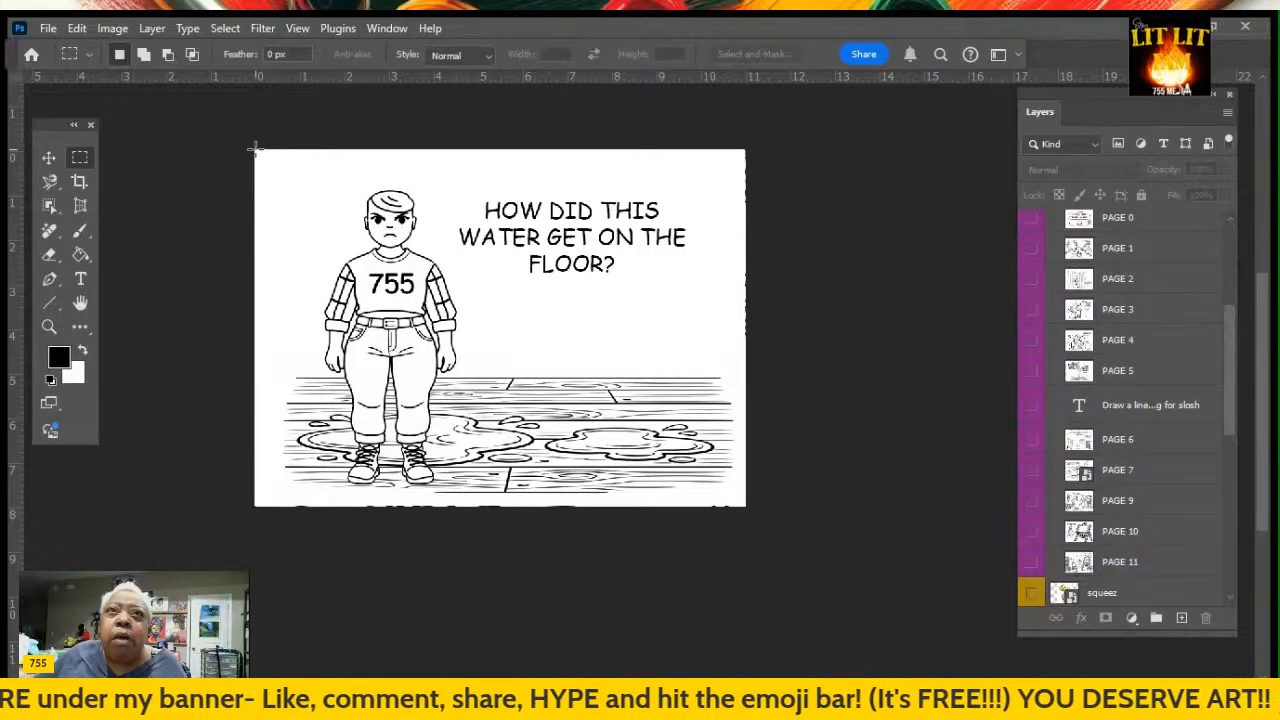
{"action": "left_click_drag", "start_coordinate": [256, 150], "coordinate": [748, 512]}
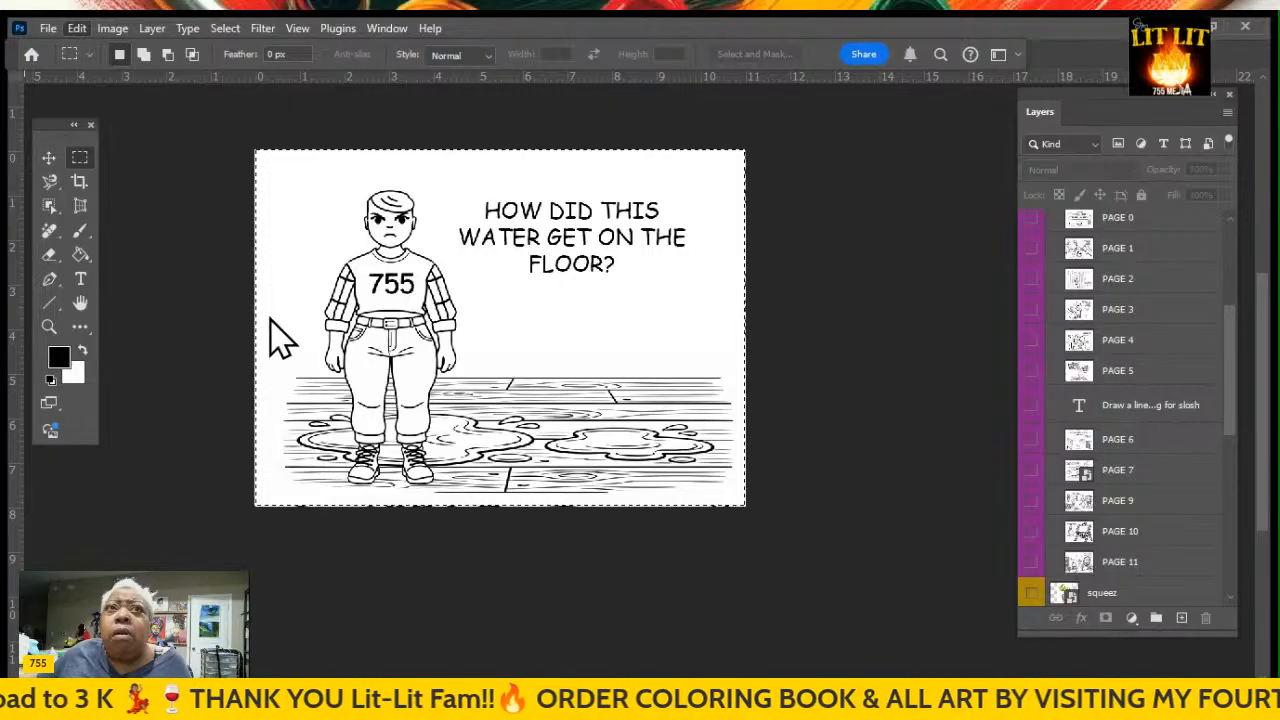
{"action": "key", "text": "ctrl+v"}
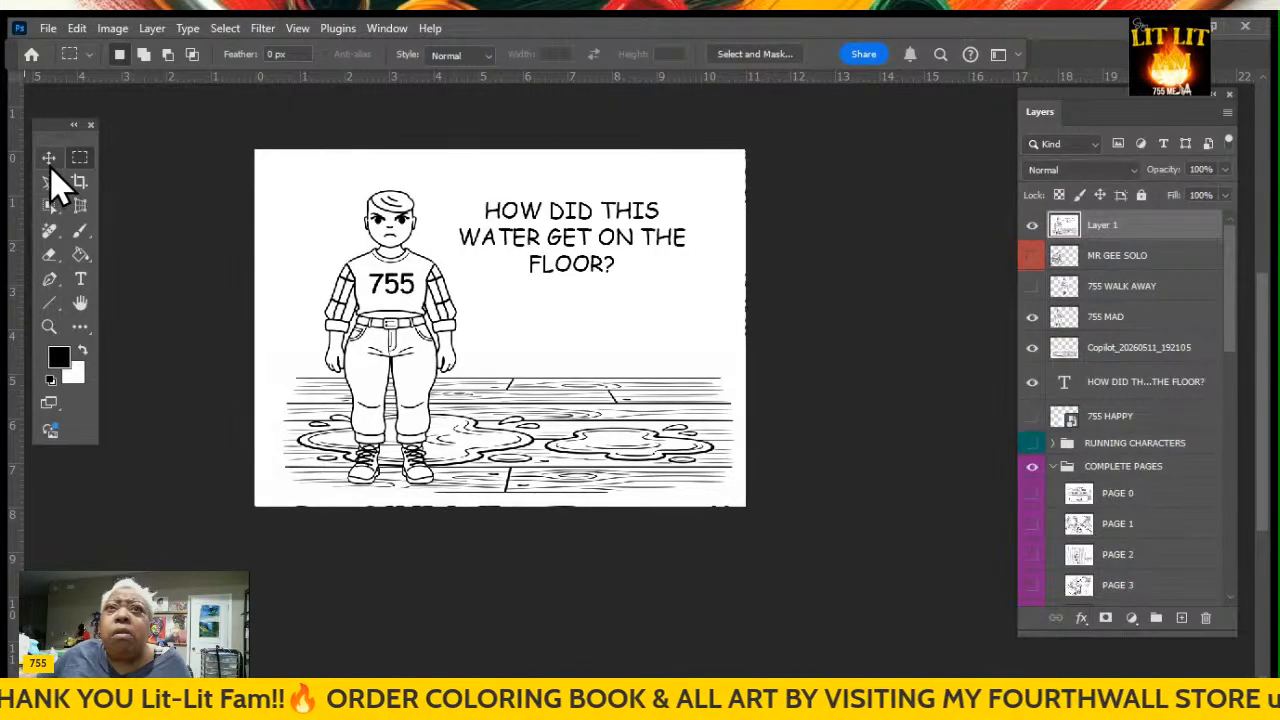
{"action": "left_click", "coordinate": [48, 157]}
{"action": "left_click_drag", "start_coordinate": [403, 315], "coordinate": [655, 282]}
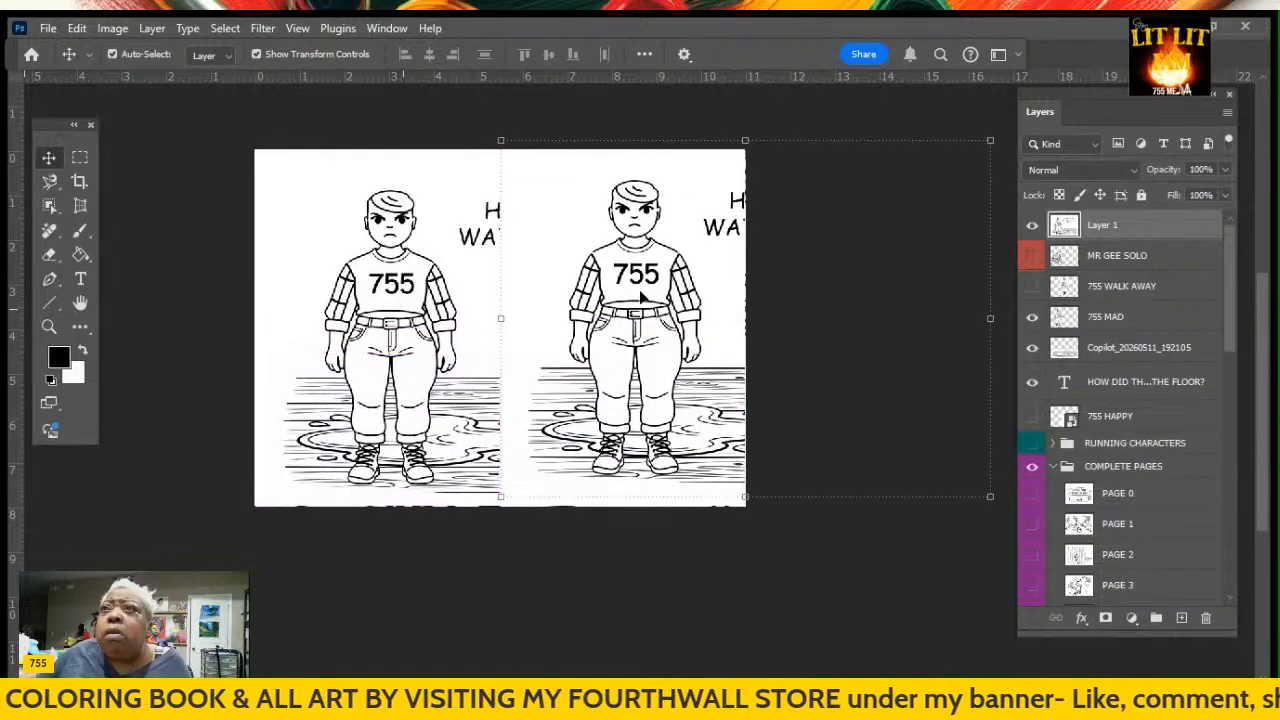
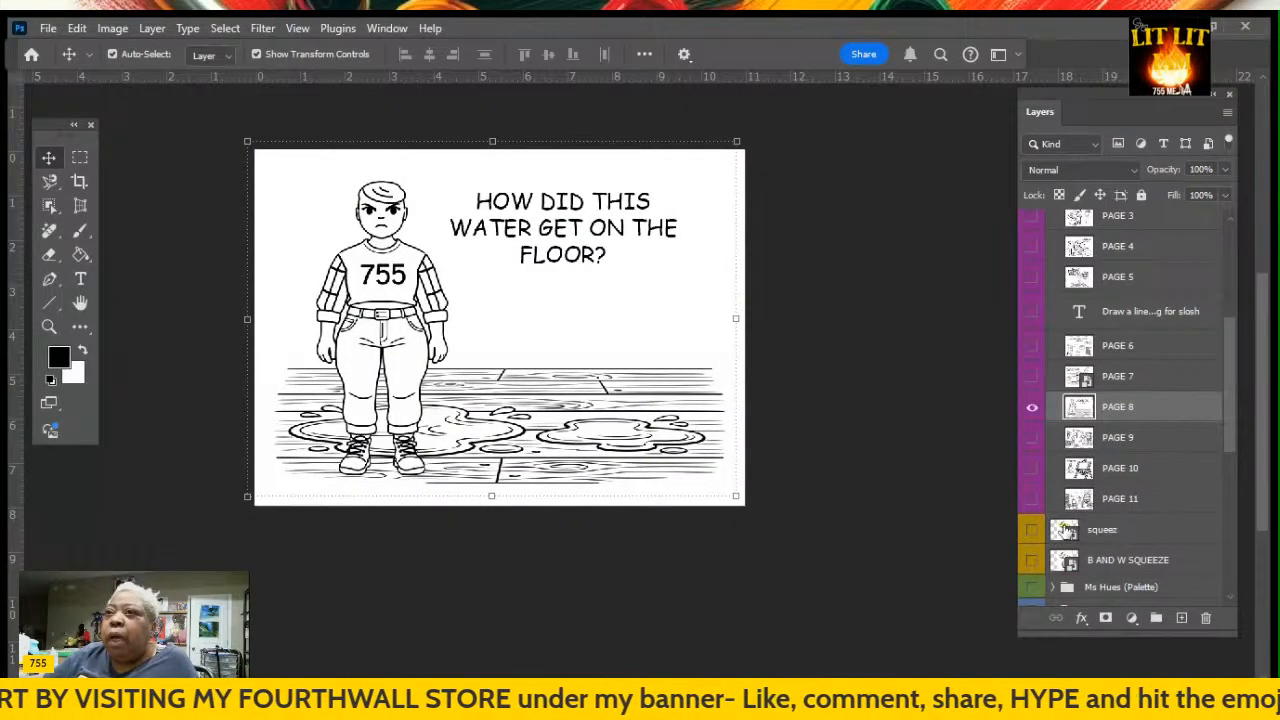
Compare PAGE 7 with PAGE 8 to check their order, and hide both pages
{"action": "left_click", "coordinate": [1032, 379]}
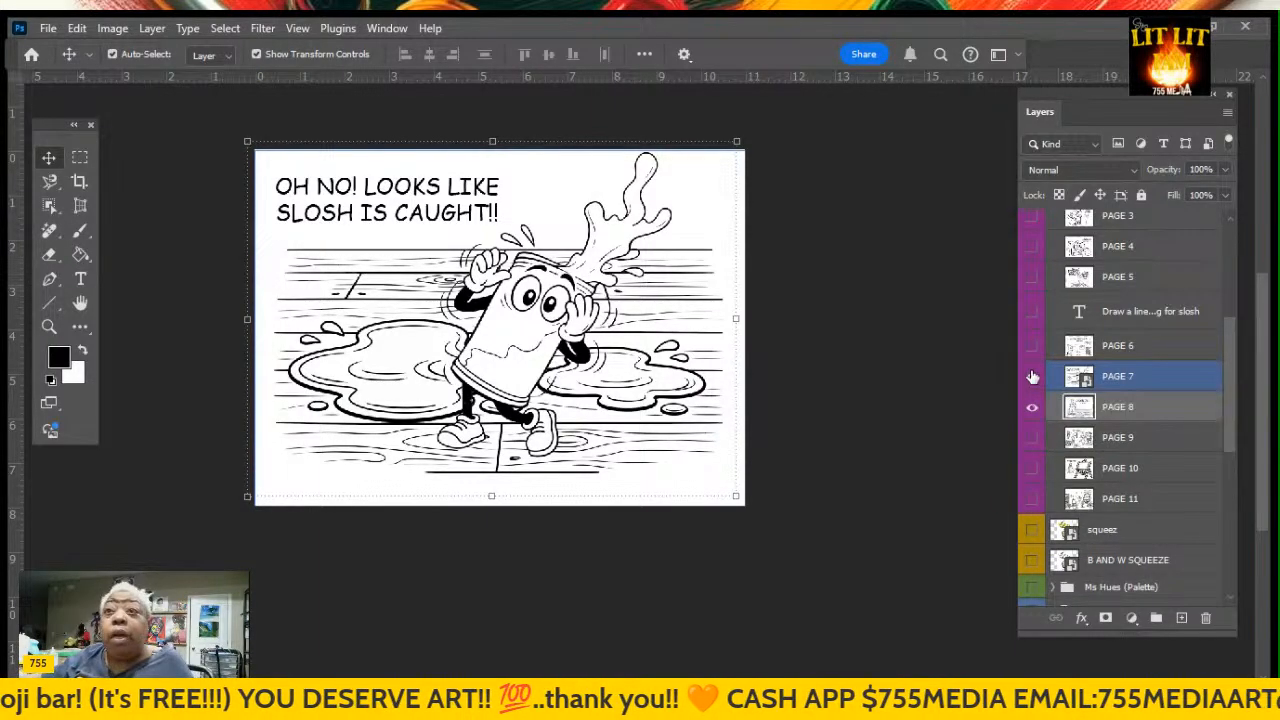
{"action": "left_click", "coordinate": [1032, 376]}
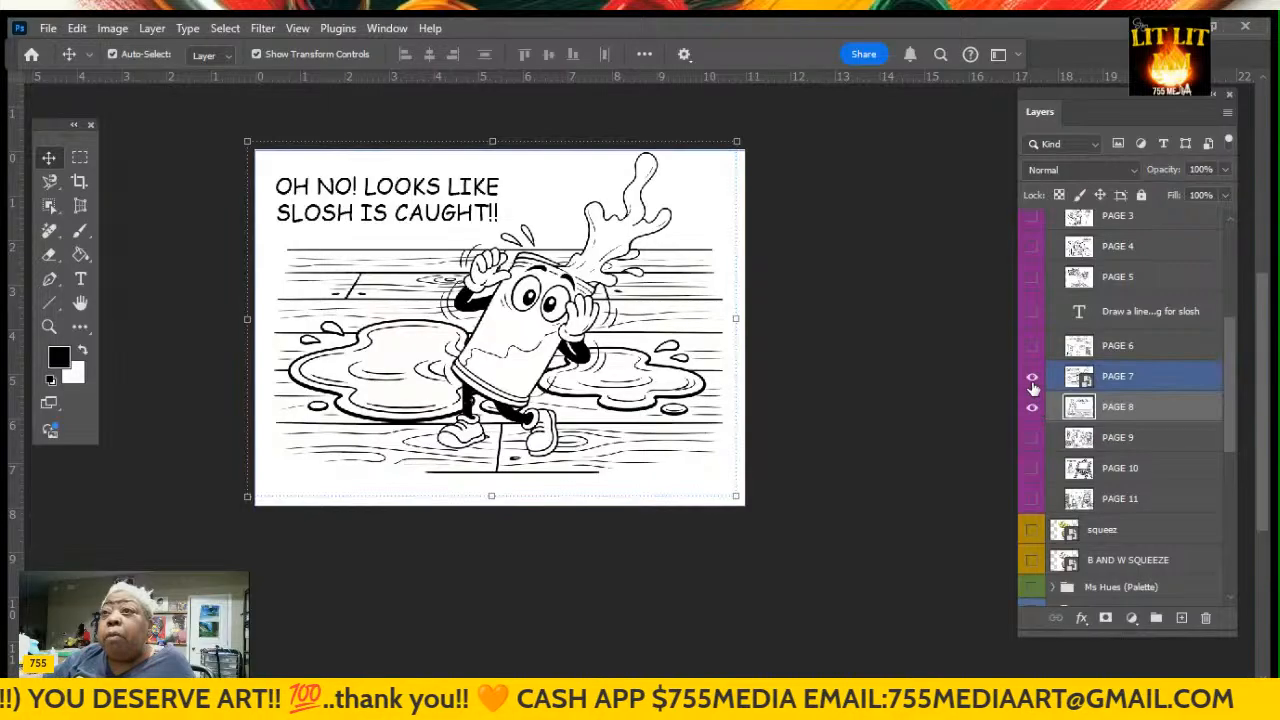
{"action": "left_click", "coordinate": [1032, 378]}
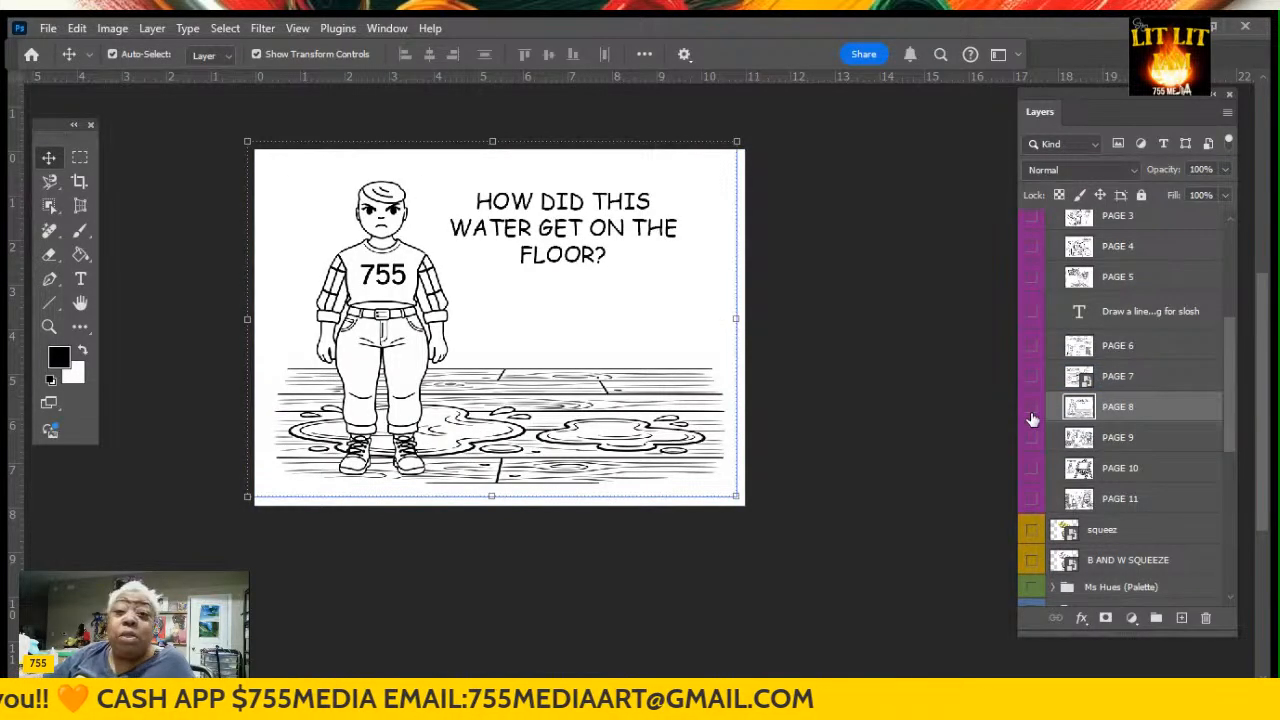
{"action": "left_click", "coordinate": [1032, 410]}
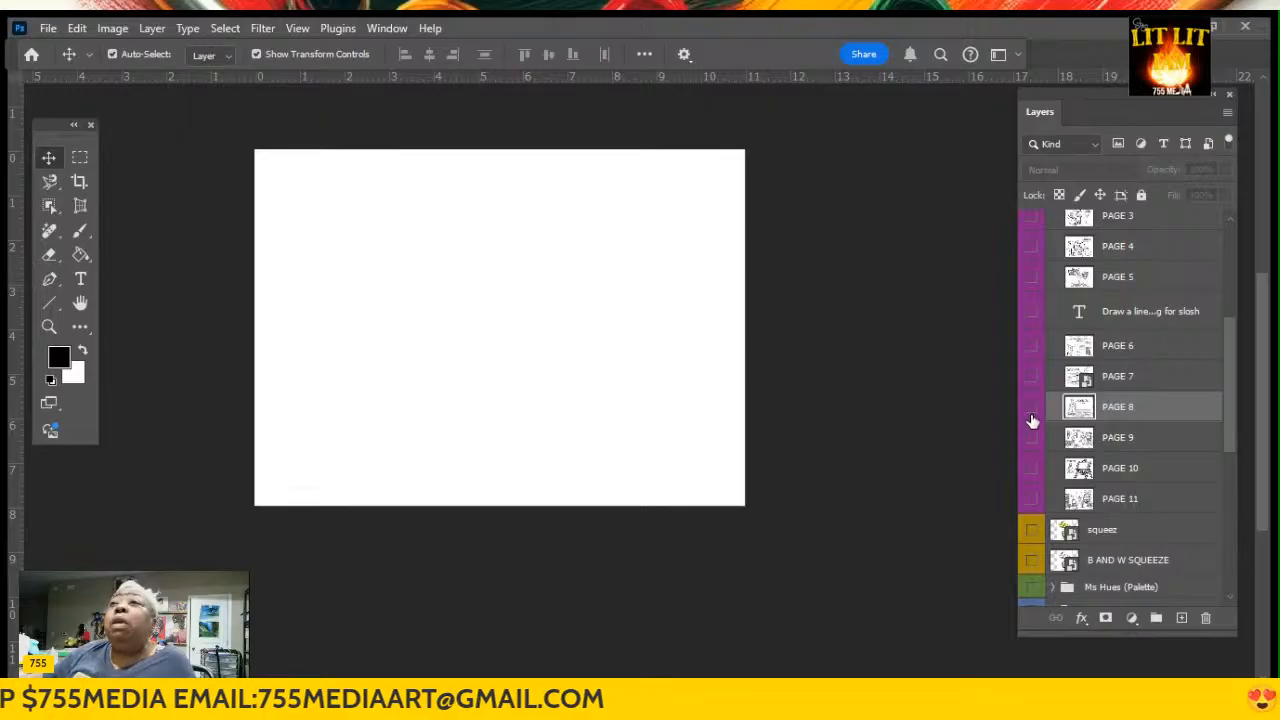
Review PAGE 9 against PAGE 10, and leave only PAGE 10 showing
{"action": "left_click", "coordinate": [1032, 440]}
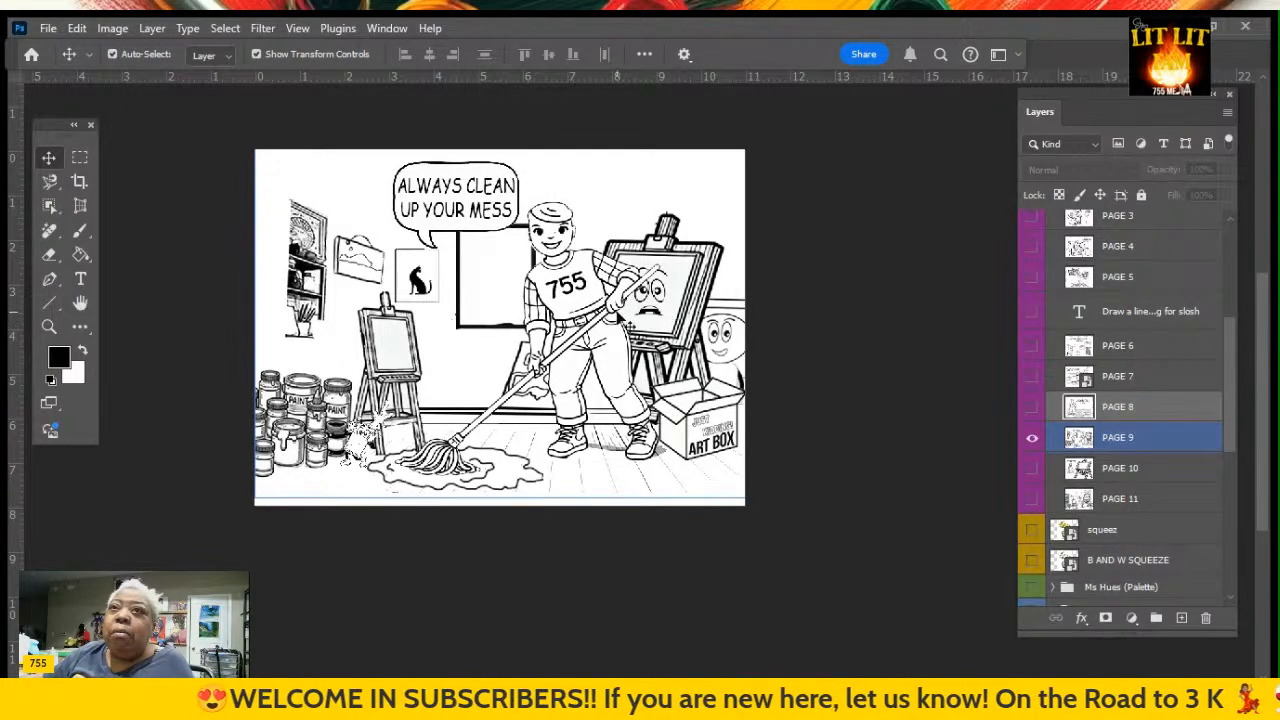
{"action": "left_click", "coordinate": [657, 315]}
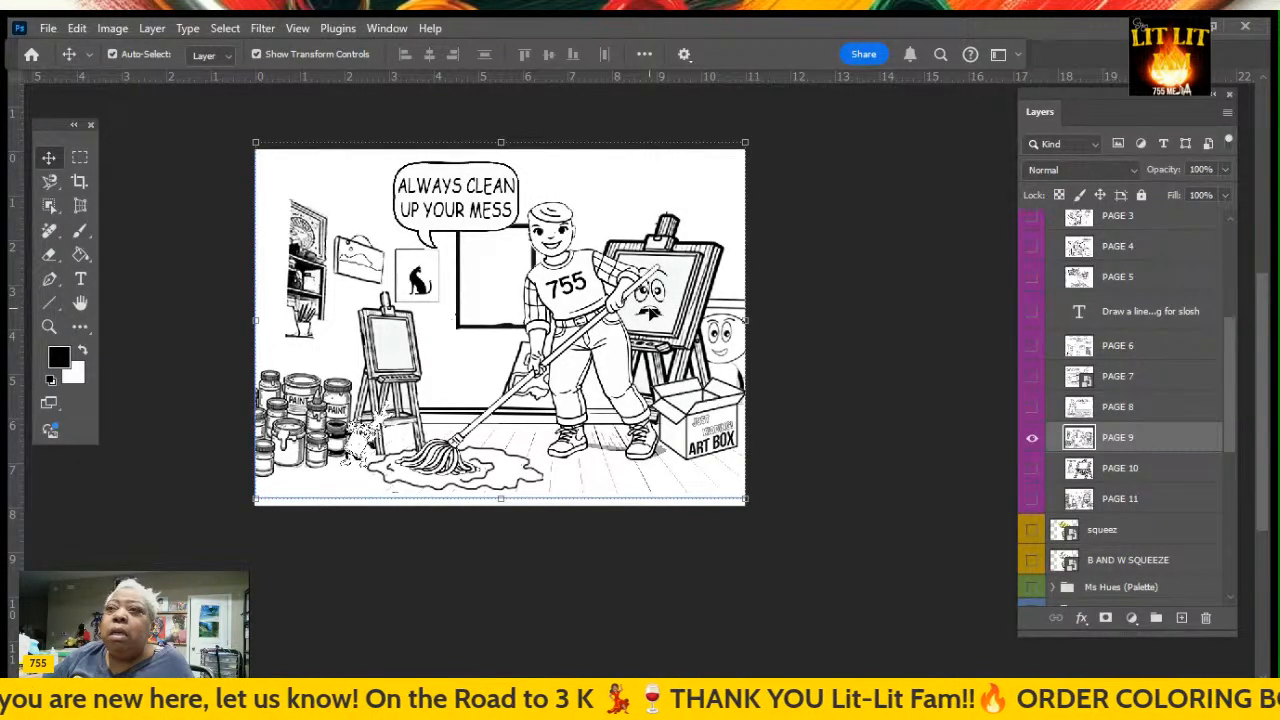
{"action": "left_click", "coordinate": [1032, 469]}
{"action": "left_click", "coordinate": [1031, 440]}
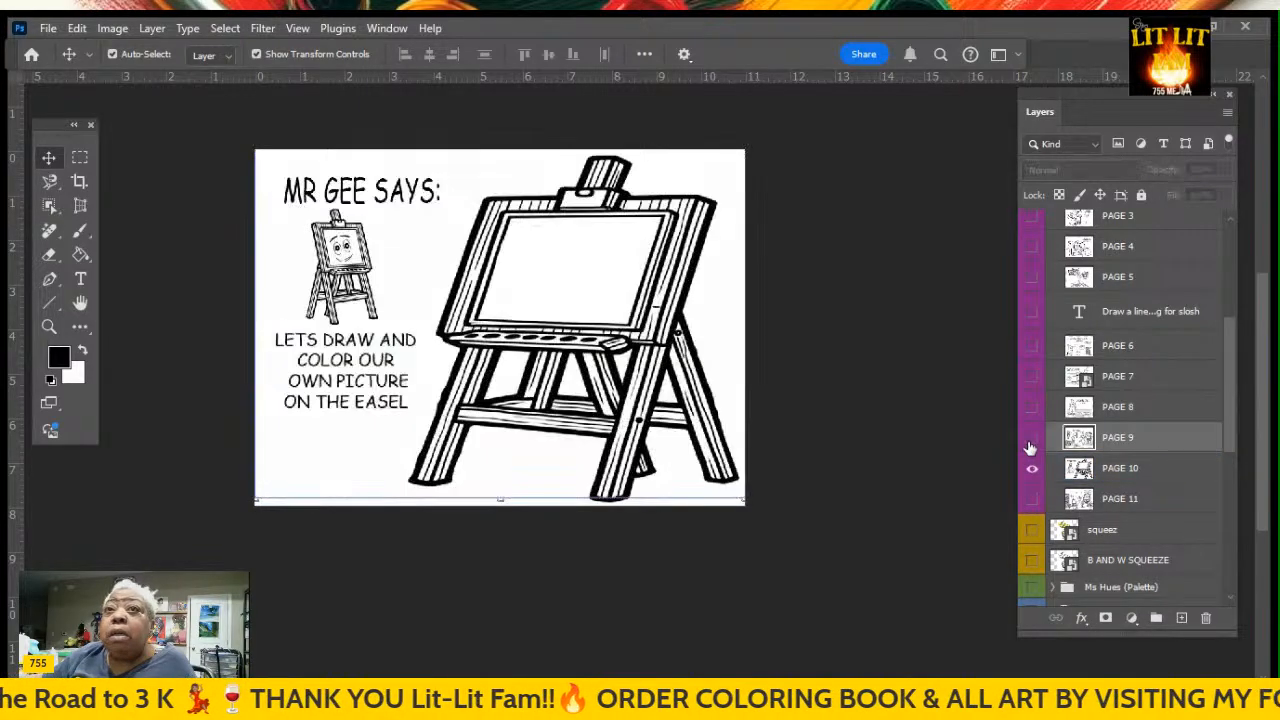
{"action": "left_click", "coordinate": [1031, 440]}
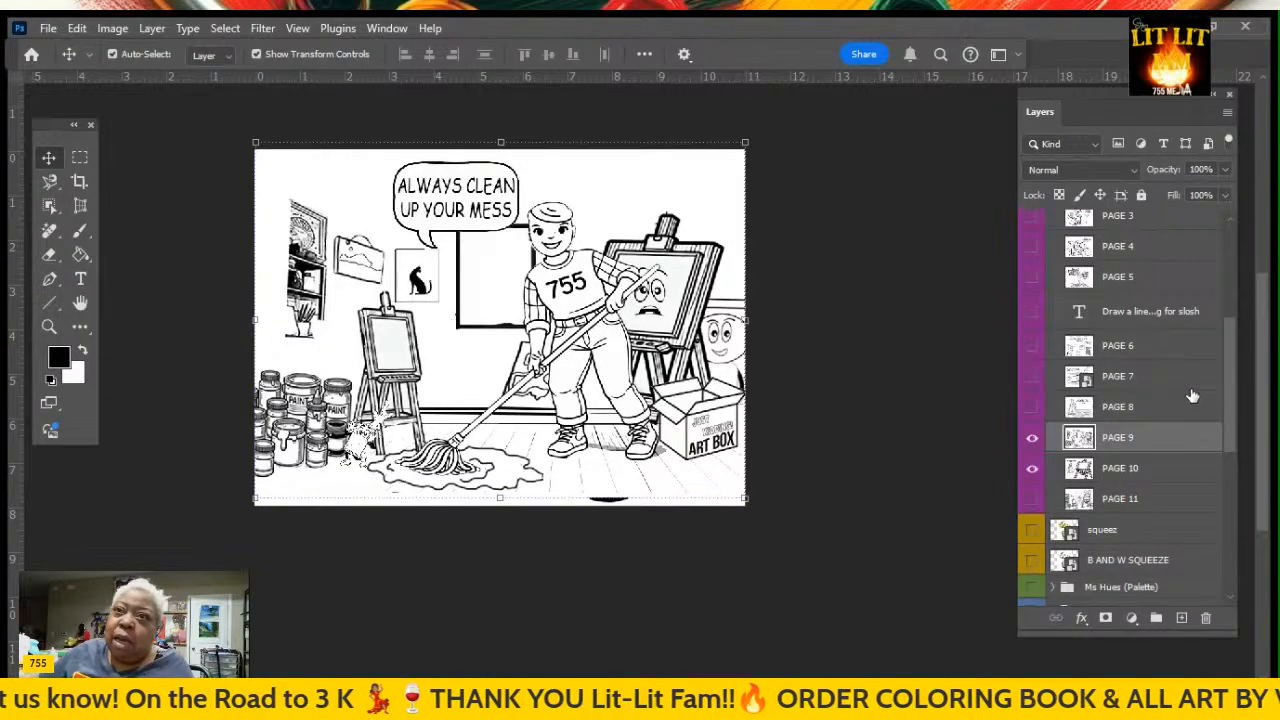
{"action": "left_click", "coordinate": [1032, 440]}
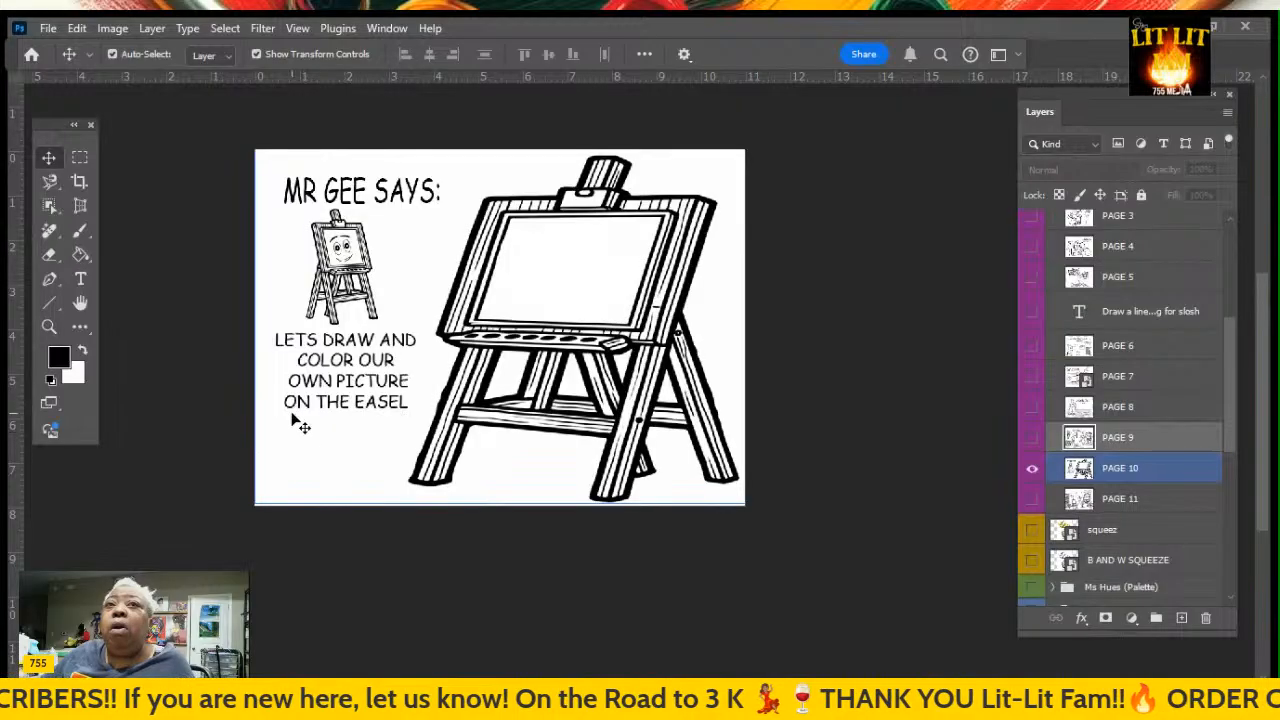
Hide PAGE 10, show PAGE 11 in its place, and select its artwork
{"action": "left_click", "coordinate": [752, 320]}
{"action": "left_click", "coordinate": [617, 260]}
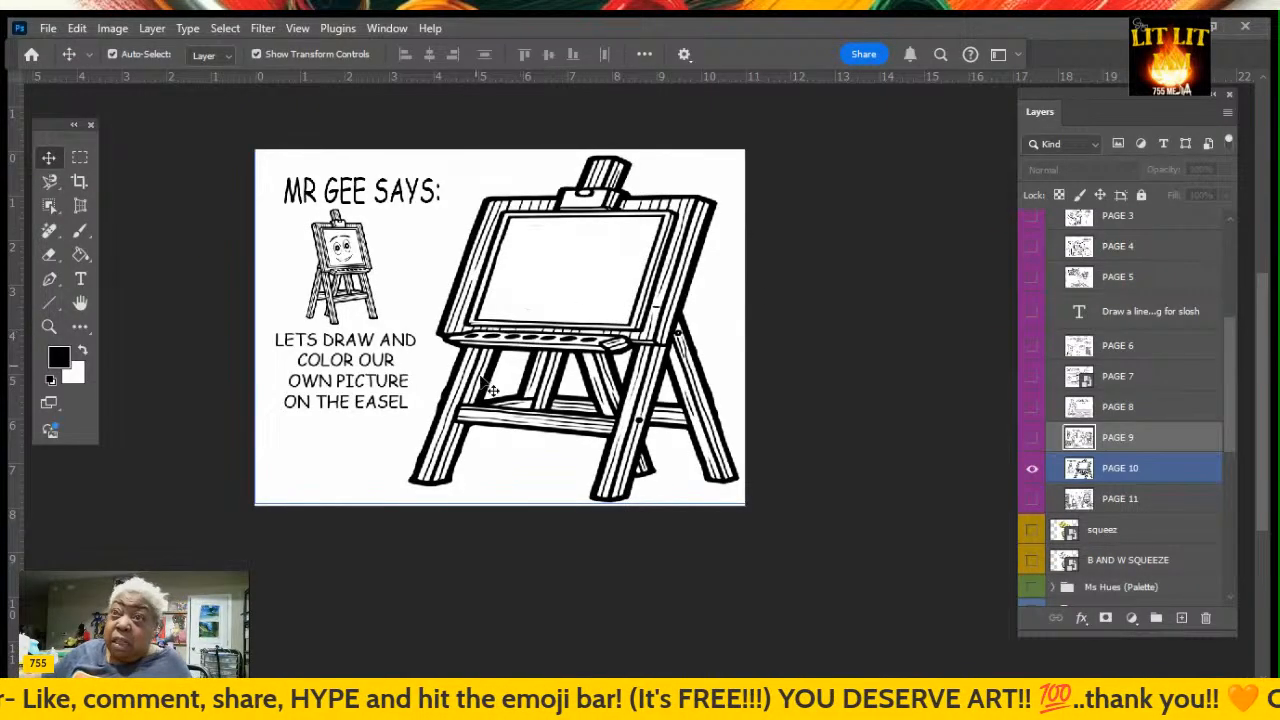
{"action": "left_click", "coordinate": [930, 451]}
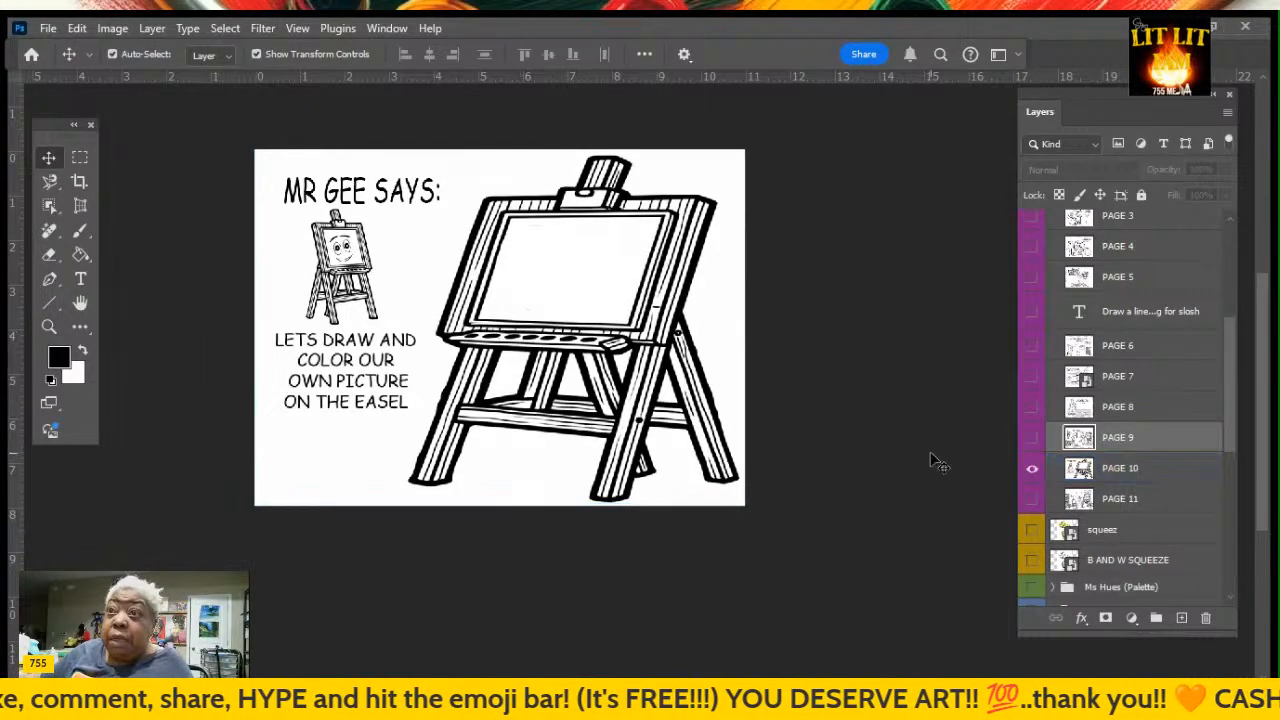
{"action": "left_click", "coordinate": [1032, 468]}
{"action": "left_click", "coordinate": [1032, 498]}
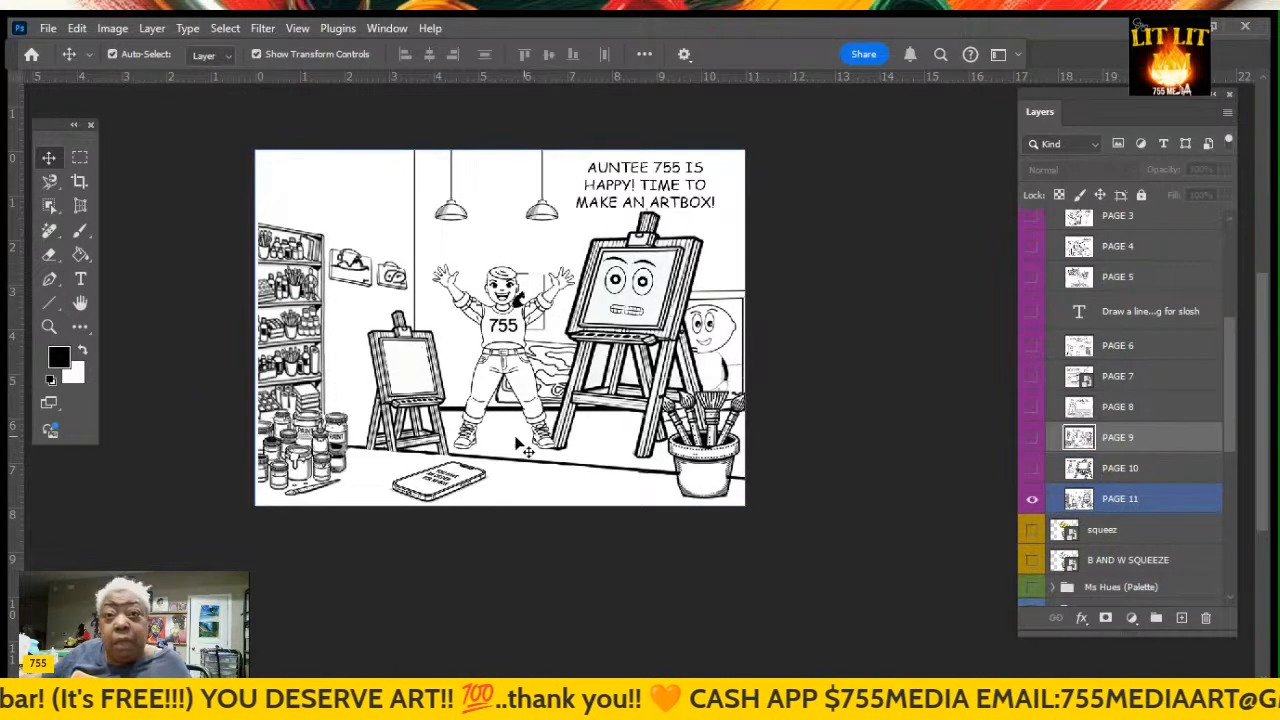
{"action": "left_click", "coordinate": [437, 478]}
Examine the lettering on the phone in PAGE 11 up close, and return to the whole page
{"action": "left_click", "coordinate": [48, 326]}
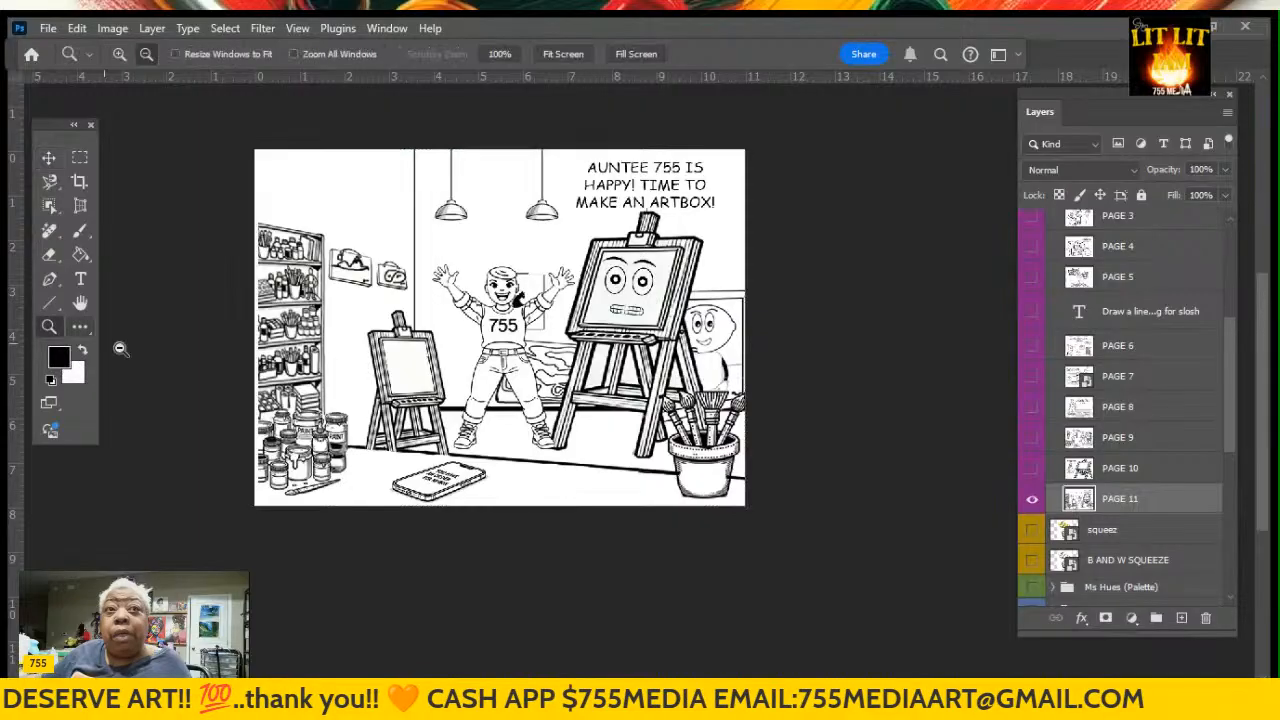
{"action": "left_click", "coordinate": [119, 54]}
{"action": "left_click", "coordinate": [440, 481]}
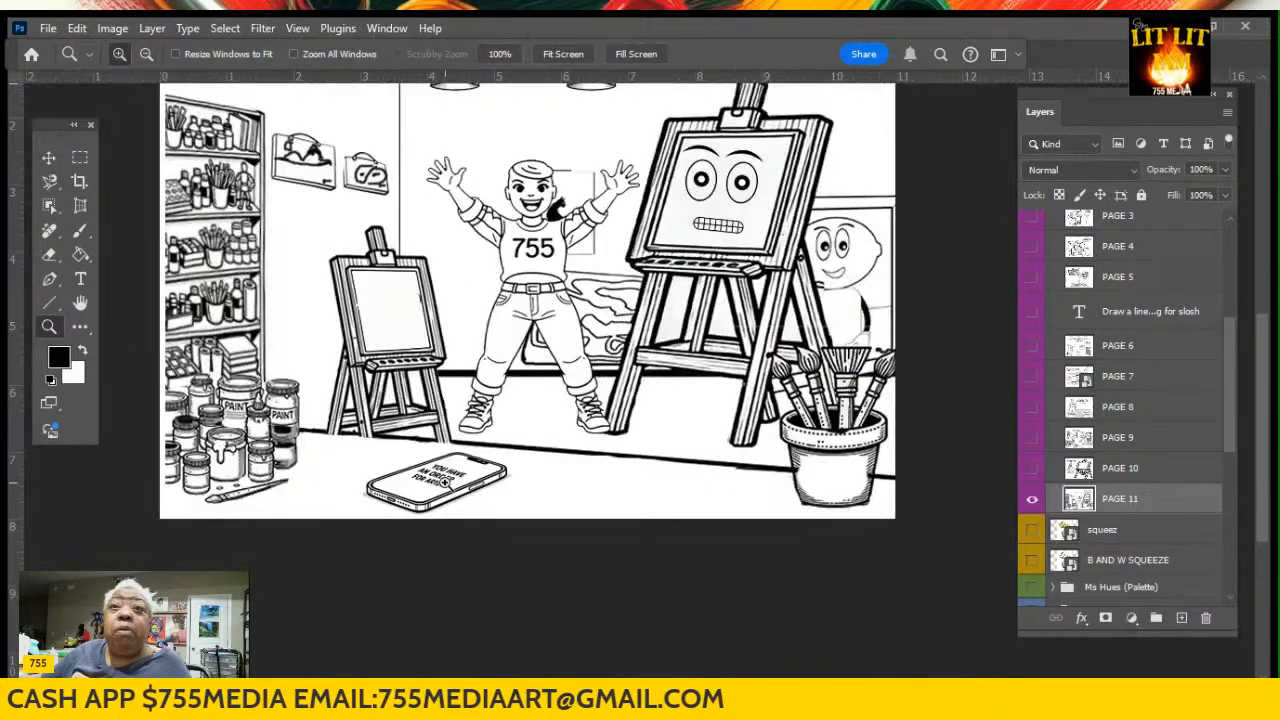
{"action": "left_click", "coordinate": [430, 481]}
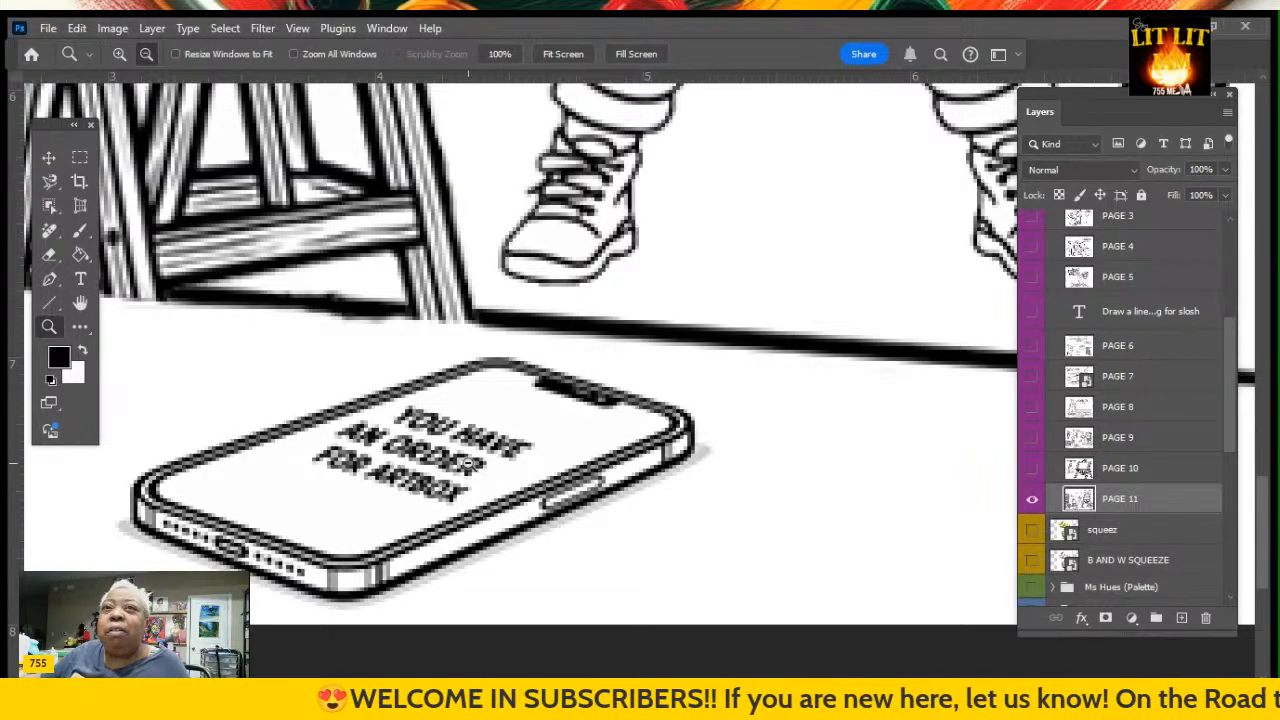
{"action": "left_click", "coordinate": [468, 463]}
{"action": "left_click", "coordinate": [468, 463]}
{"action": "left_click", "coordinate": [468, 463]}
{"action": "left_click", "coordinate": [468, 463]}
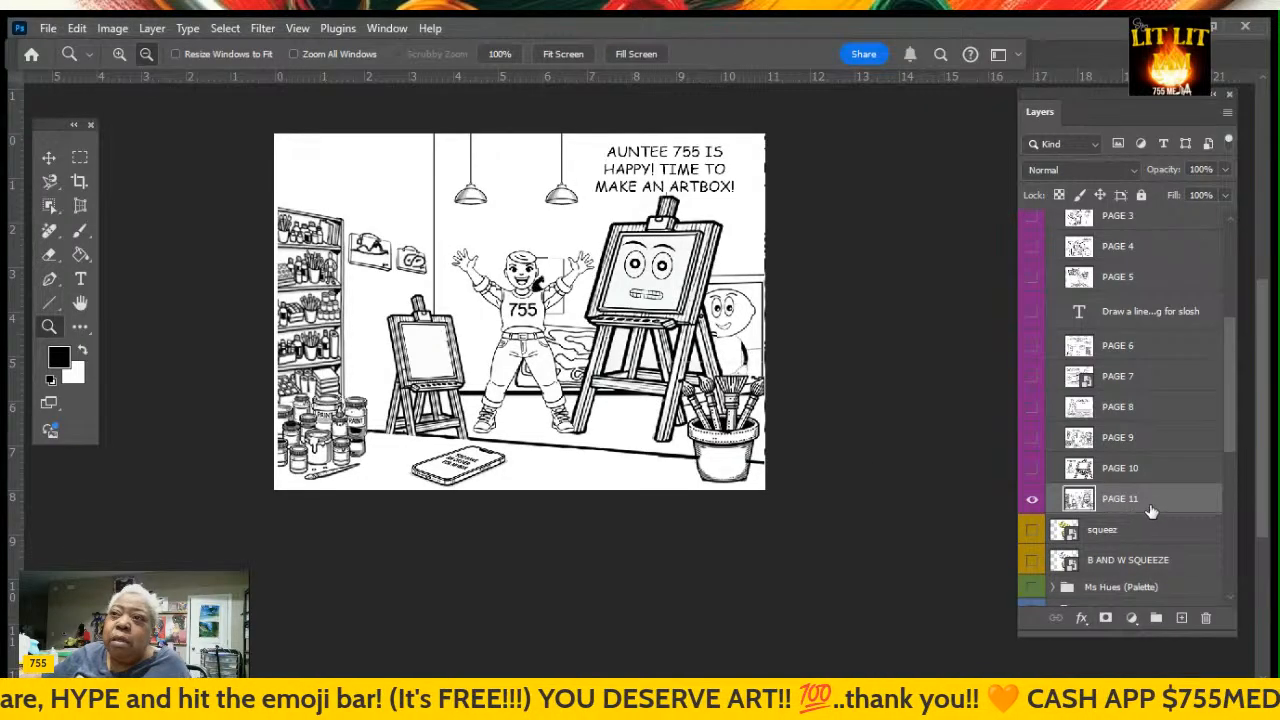
Hide PAGE 11, and preview the squeez character layer before hiding it again
{"action": "scroll", "coordinate": [1150, 512], "scroll_direction": "down", "scroll_amount": 1}
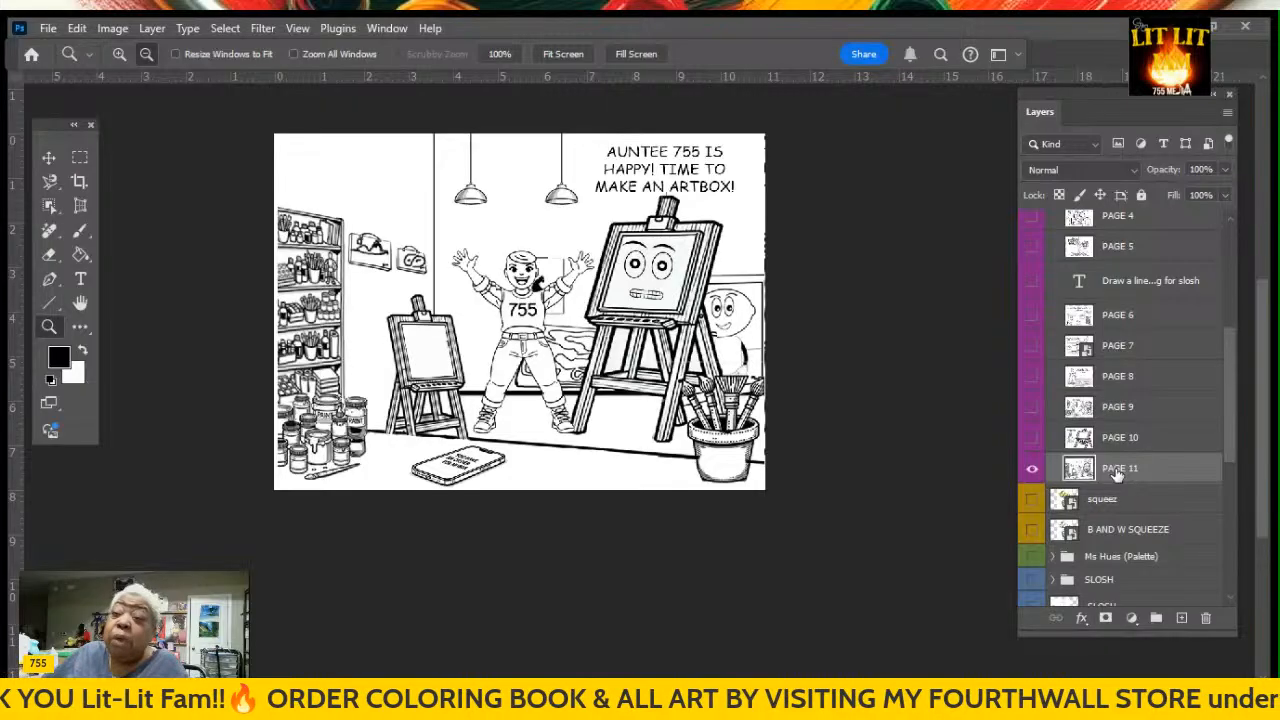
{"action": "left_click", "coordinate": [1031, 468]}
{"action": "left_click", "coordinate": [1030, 500]}
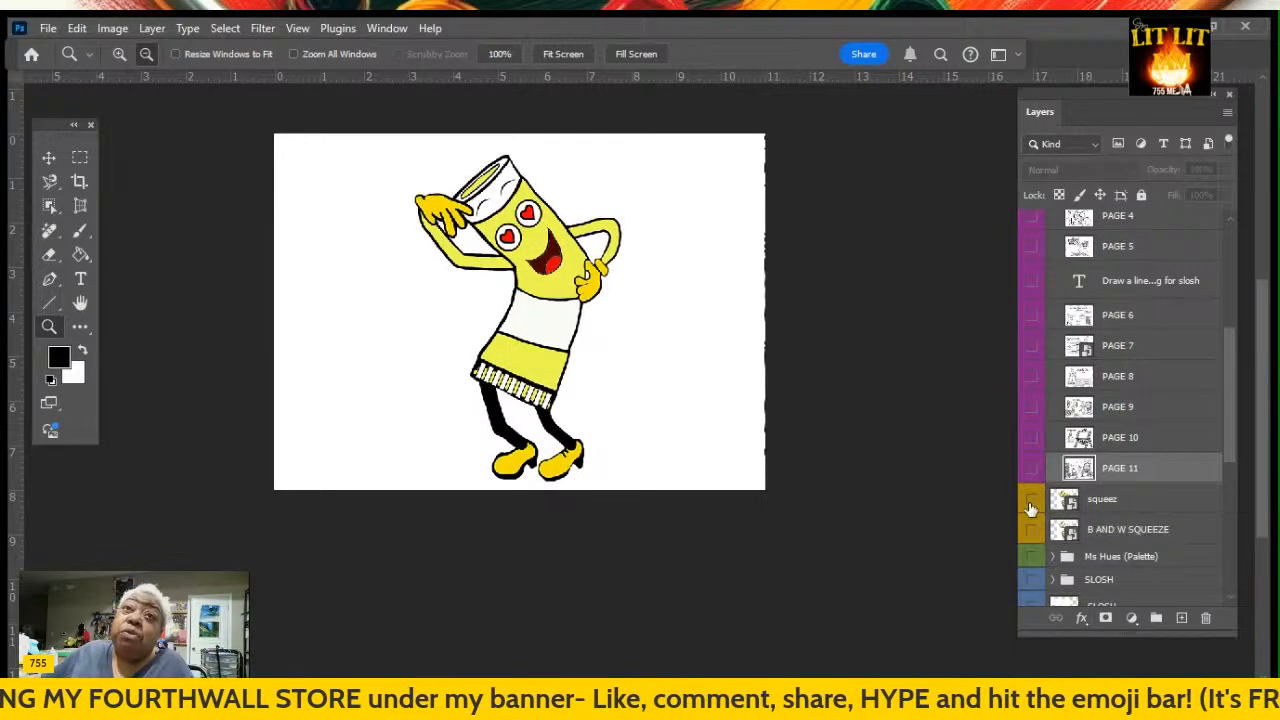
{"action": "left_click", "coordinate": [1030, 502]}
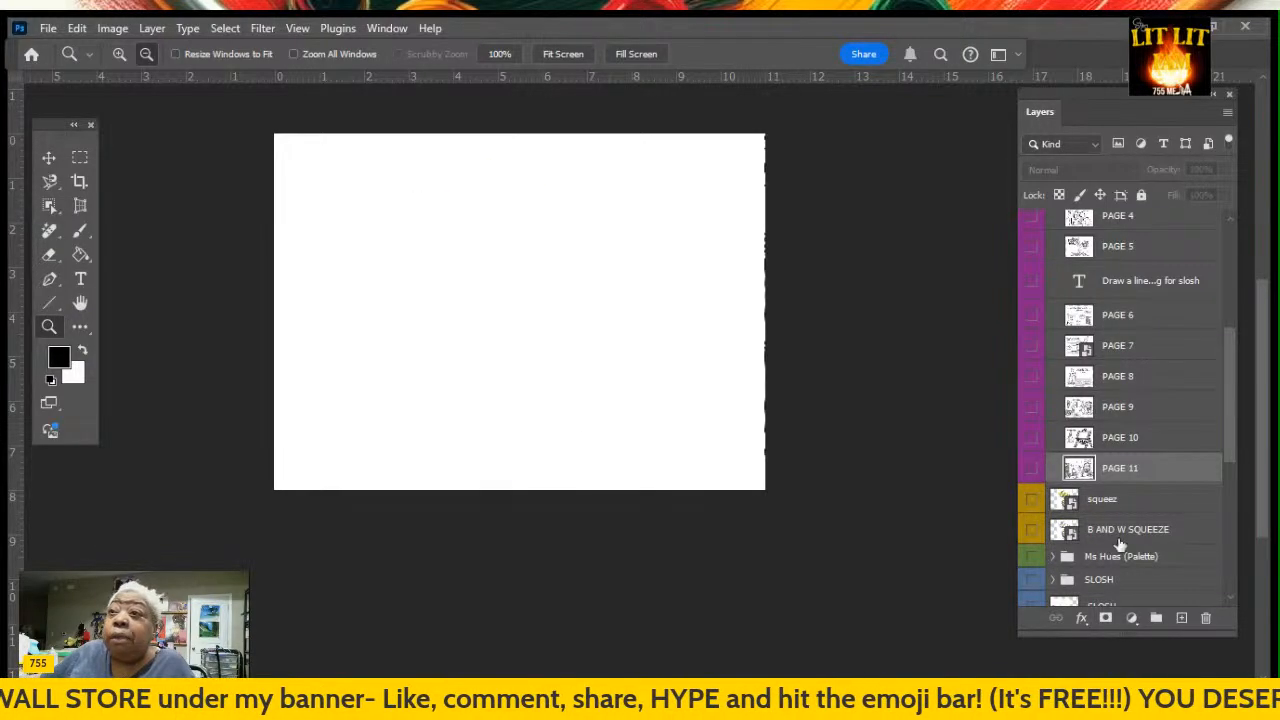
Show the BLANK STUDIO layer over the white background
{"action": "scroll", "coordinate": [1140, 557], "scroll_direction": "down", "scroll_amount": 3}
{"action": "scroll", "coordinate": [1140, 557], "scroll_direction": "down", "scroll_amount": 6}
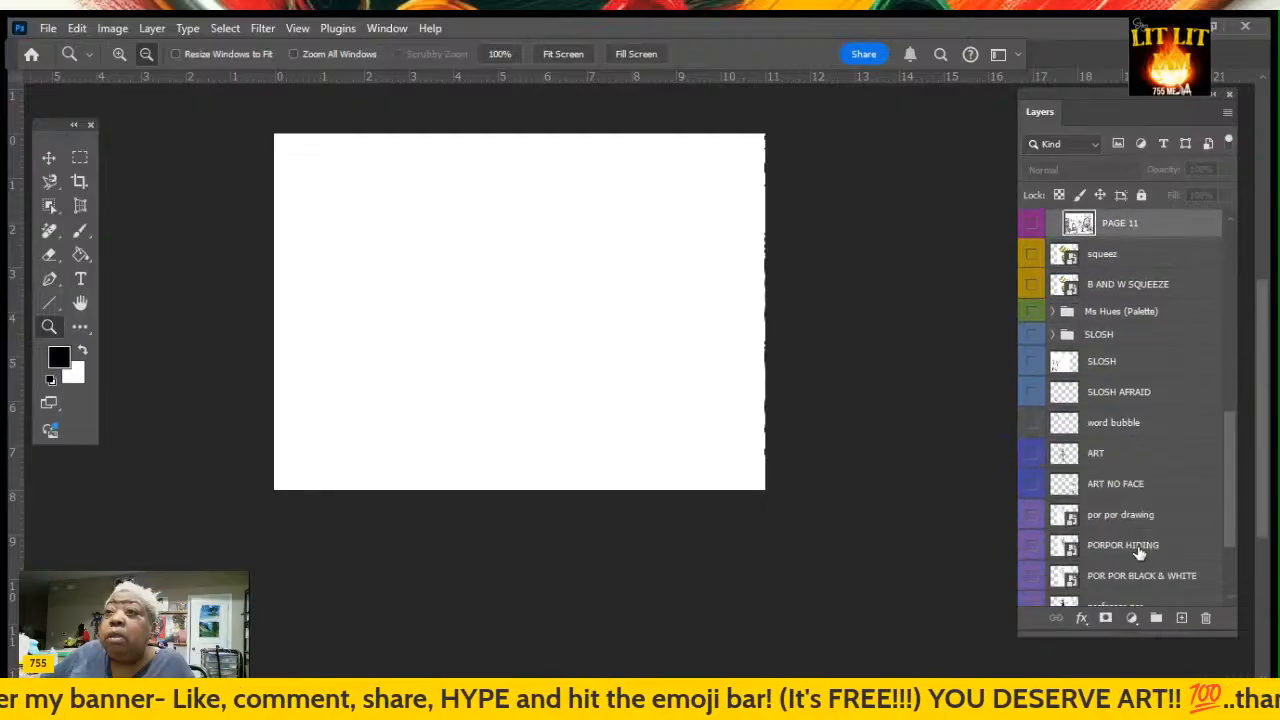
{"action": "scroll", "coordinate": [1138, 553], "scroll_direction": "down", "scroll_amount": 3}
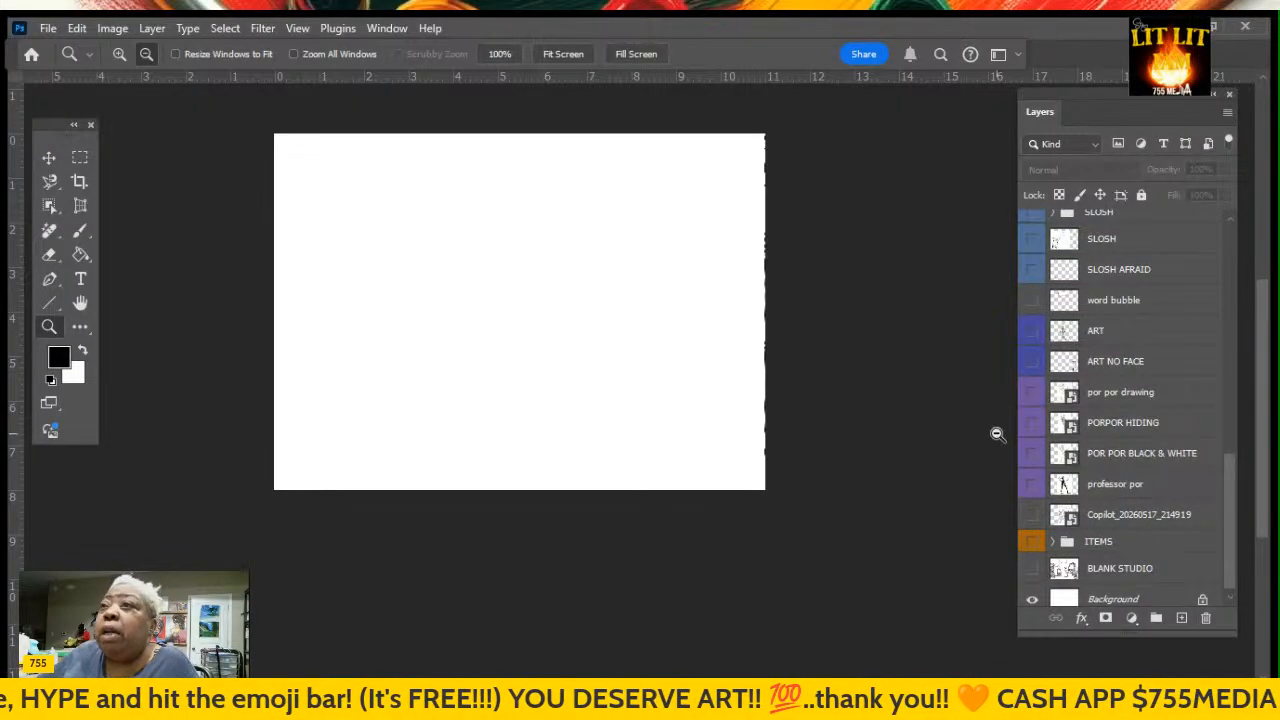
{"action": "scroll", "coordinate": [1118, 556], "scroll_direction": "down", "scroll_amount": 1}
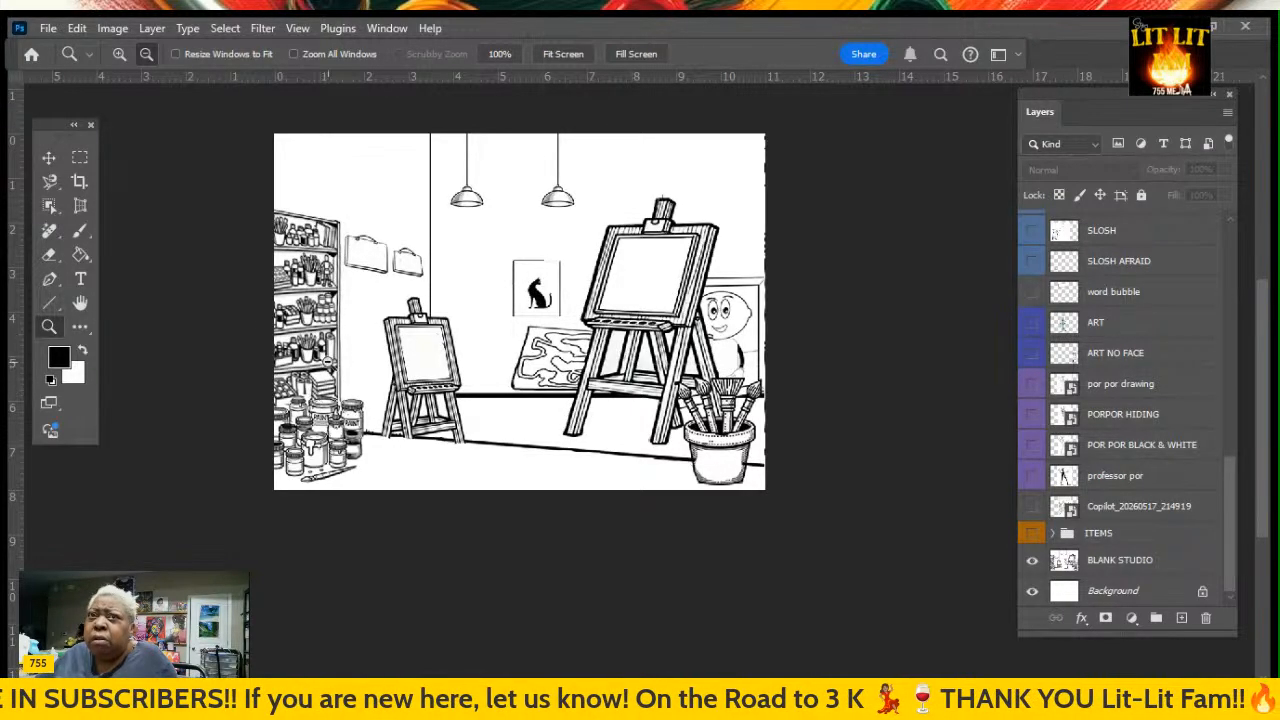
Inspect the BLANK STUDIO artwork up close, covering the supply shelves, paint jars, small easel, wall canvases and cat picture
{"action": "left_click", "coordinate": [121, 56]}
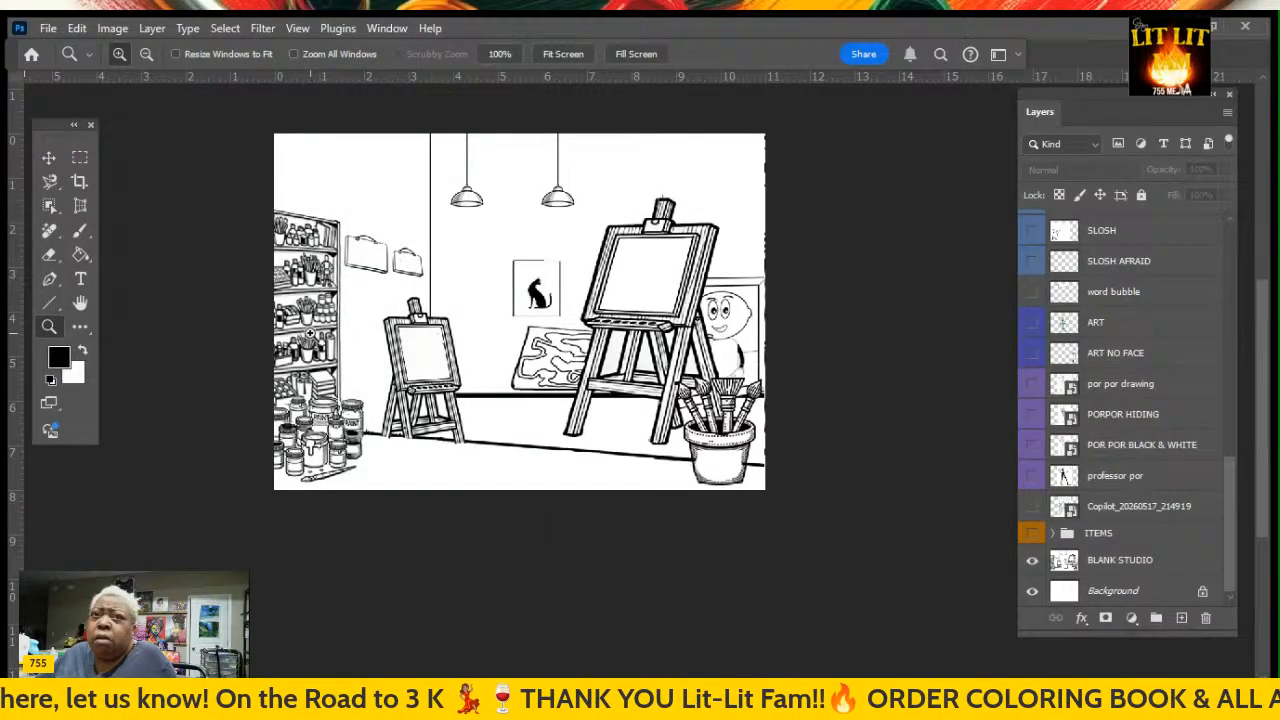
{"action": "left_click", "coordinate": [310, 336]}
{"action": "left_click", "coordinate": [310, 336]}
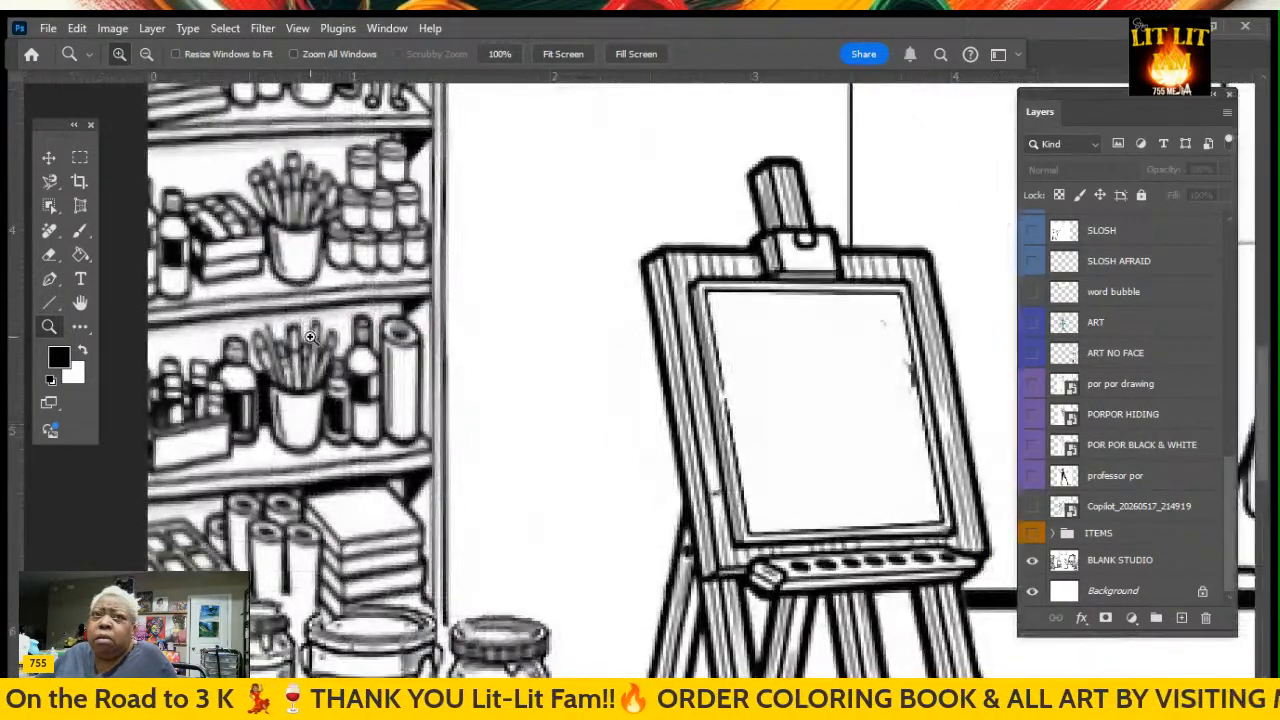
{"action": "scroll", "coordinate": [310, 336], "scroll_direction": "down", "scroll_amount": 2}
{"action": "scroll", "coordinate": [310, 336], "scroll_direction": "down", "scroll_amount": 8}
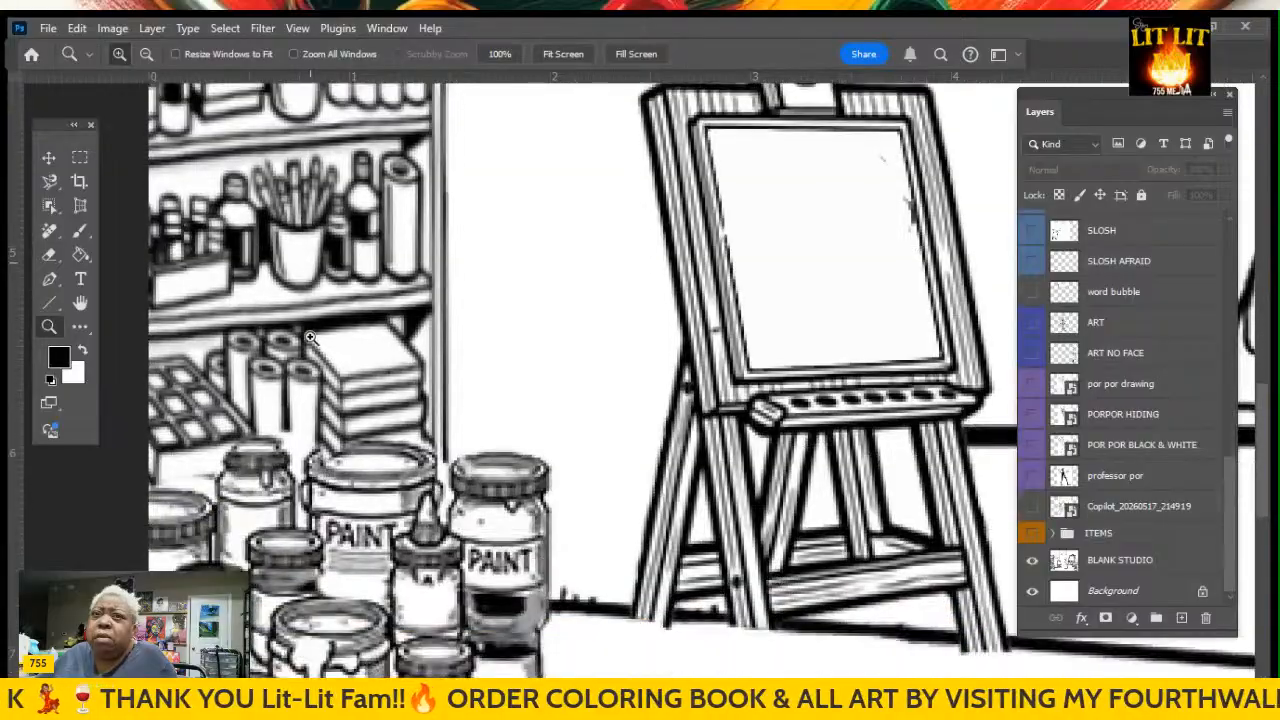
{"action": "scroll", "coordinate": [310, 338], "scroll_direction": "down", "scroll_amount": 3}
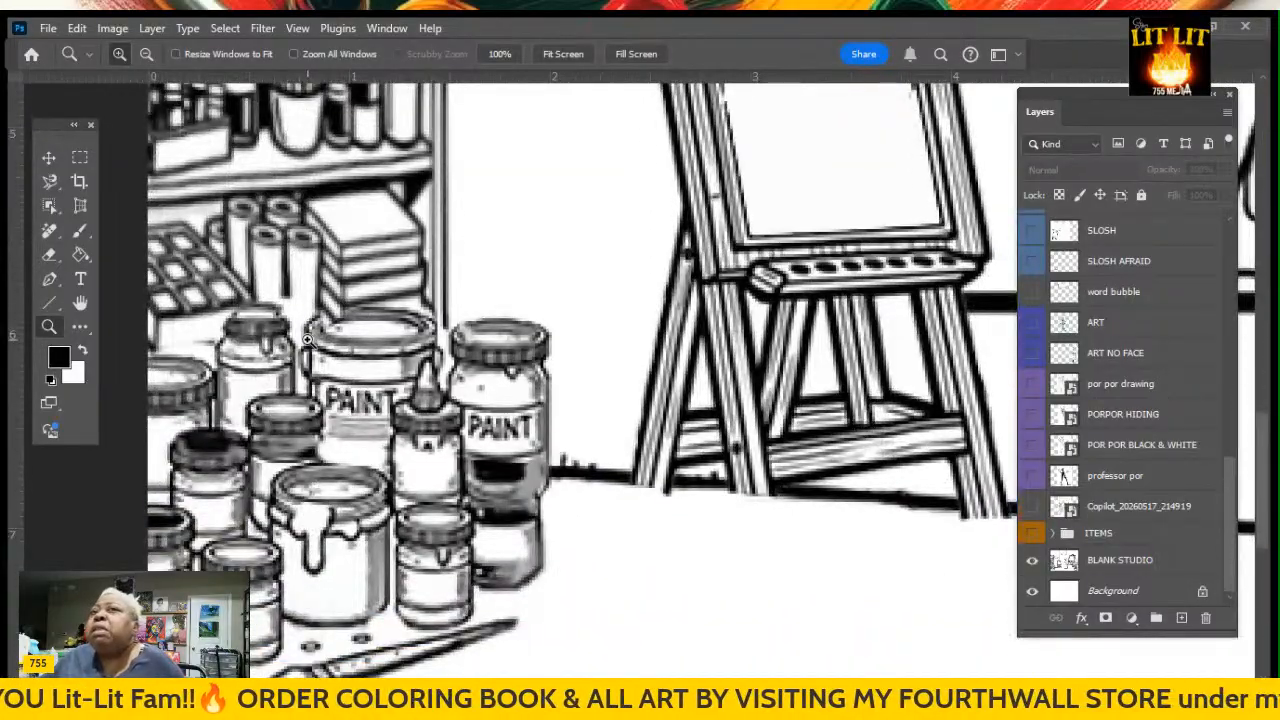
{"action": "scroll", "coordinate": [307, 340], "scroll_direction": "up", "scroll_amount": 7}
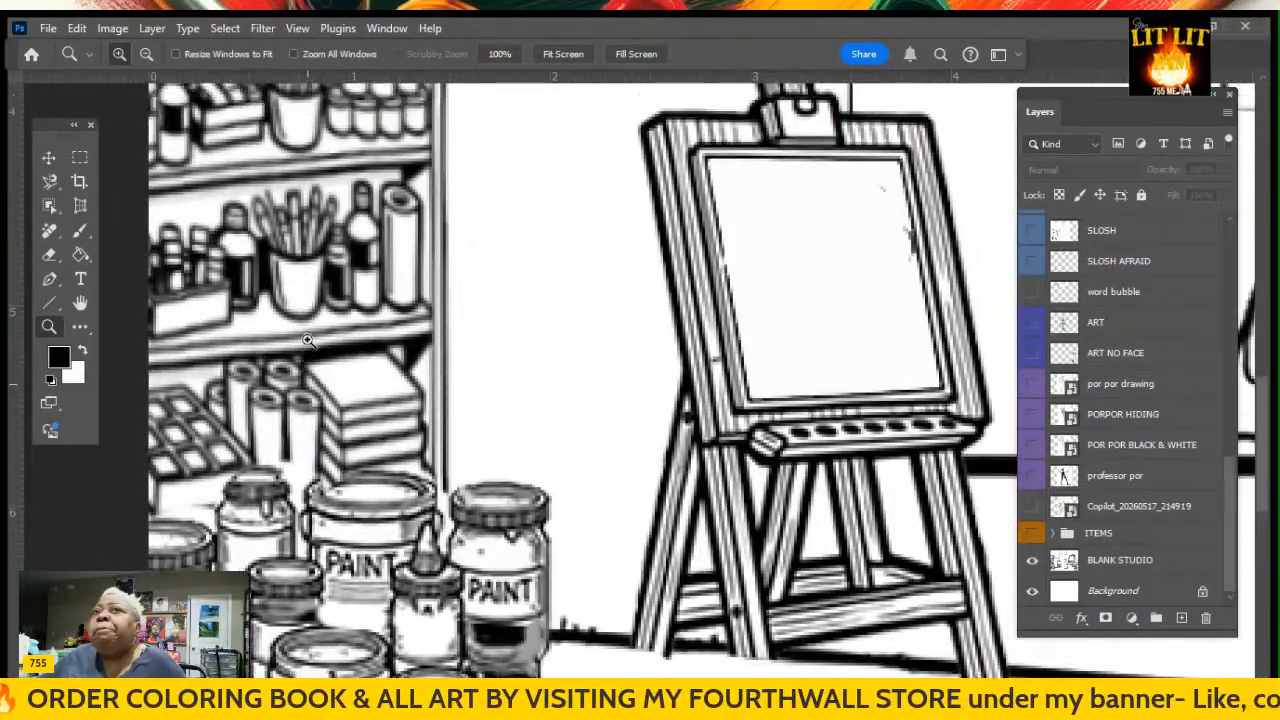
{"action": "scroll", "coordinate": [307, 340], "scroll_direction": "up", "scroll_amount": 10}
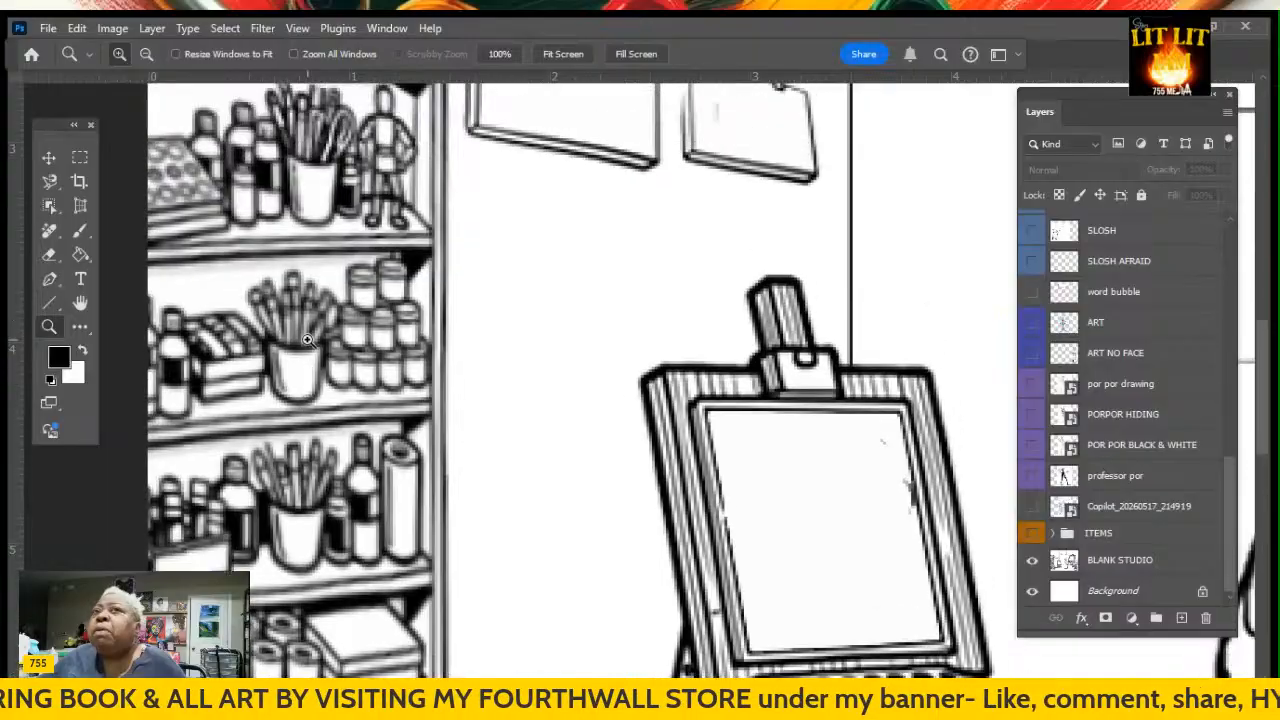
{"action": "scroll", "coordinate": [307, 340], "scroll_direction": "up", "scroll_amount": 8}
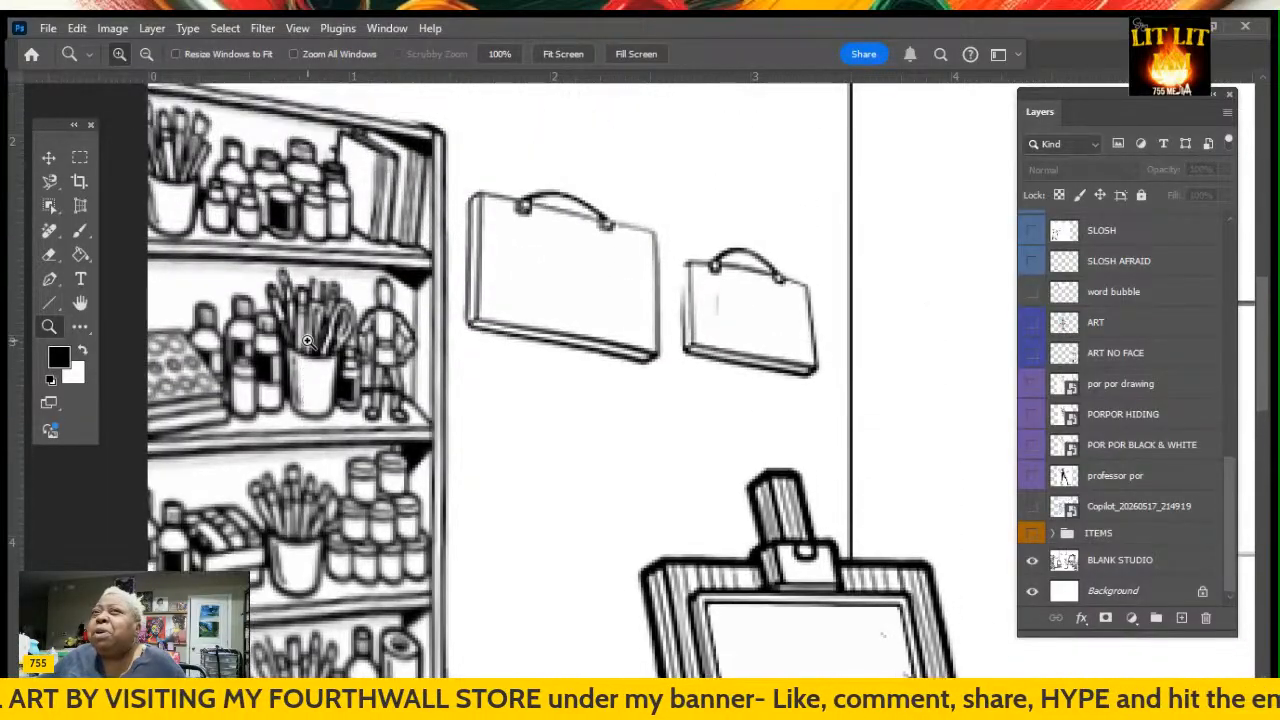
{"action": "scroll", "coordinate": [307, 340], "scroll_direction": "up", "scroll_amount": 6}
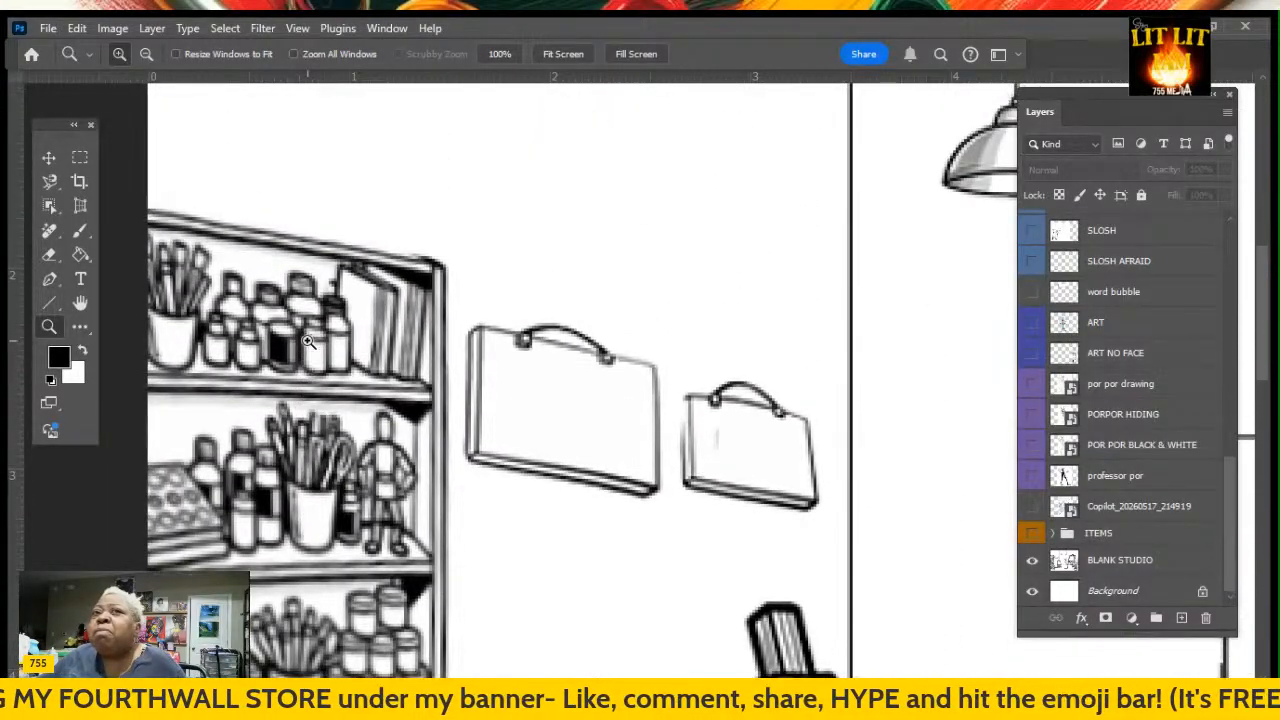
{"action": "scroll", "coordinate": [307, 340], "scroll_direction": "down", "scroll_amount": 5}
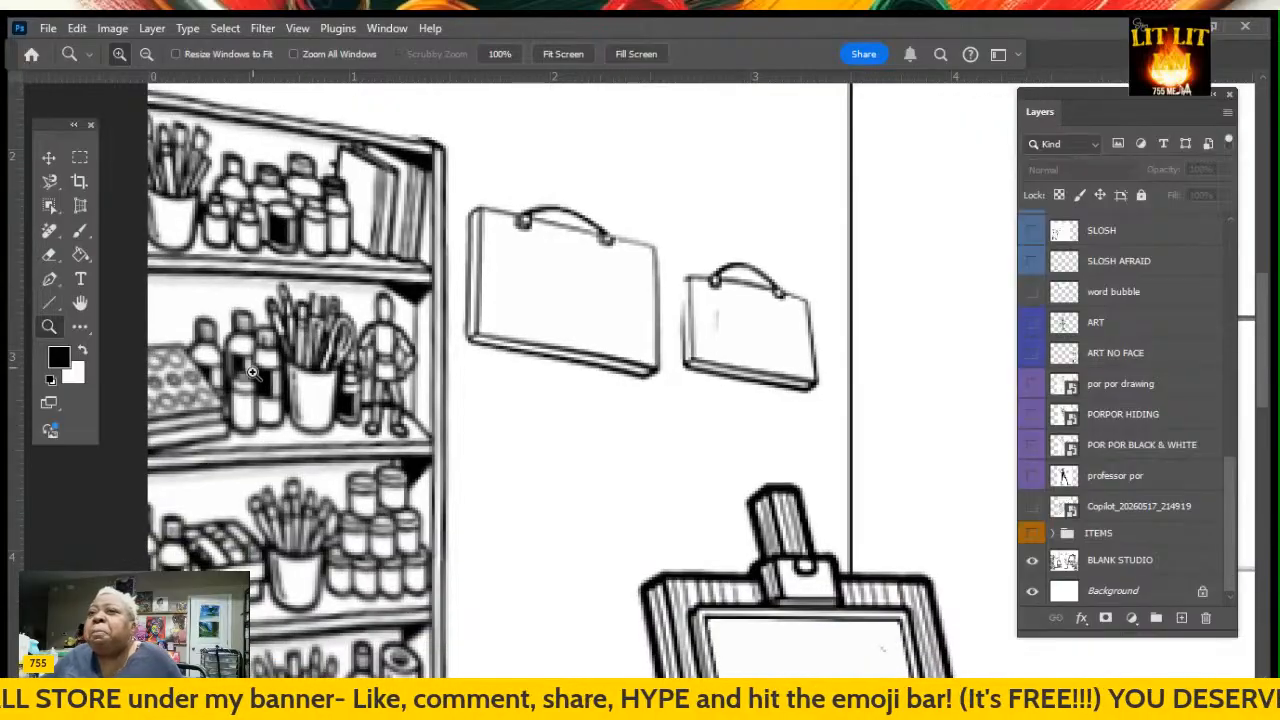
{"action": "scroll", "coordinate": [540, 355], "scroll_direction": "right", "scroll_amount": 15}
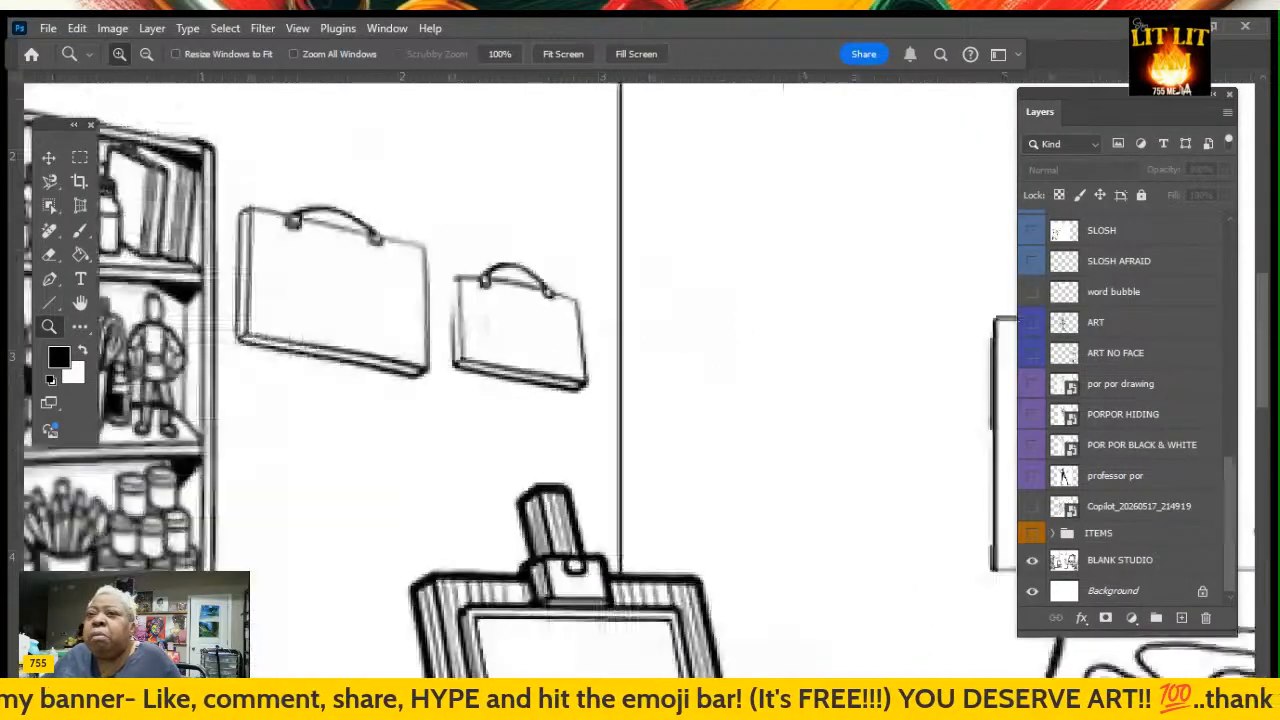
{"action": "scroll", "coordinate": [627, 425], "scroll_direction": "left", "scroll_amount": 2}
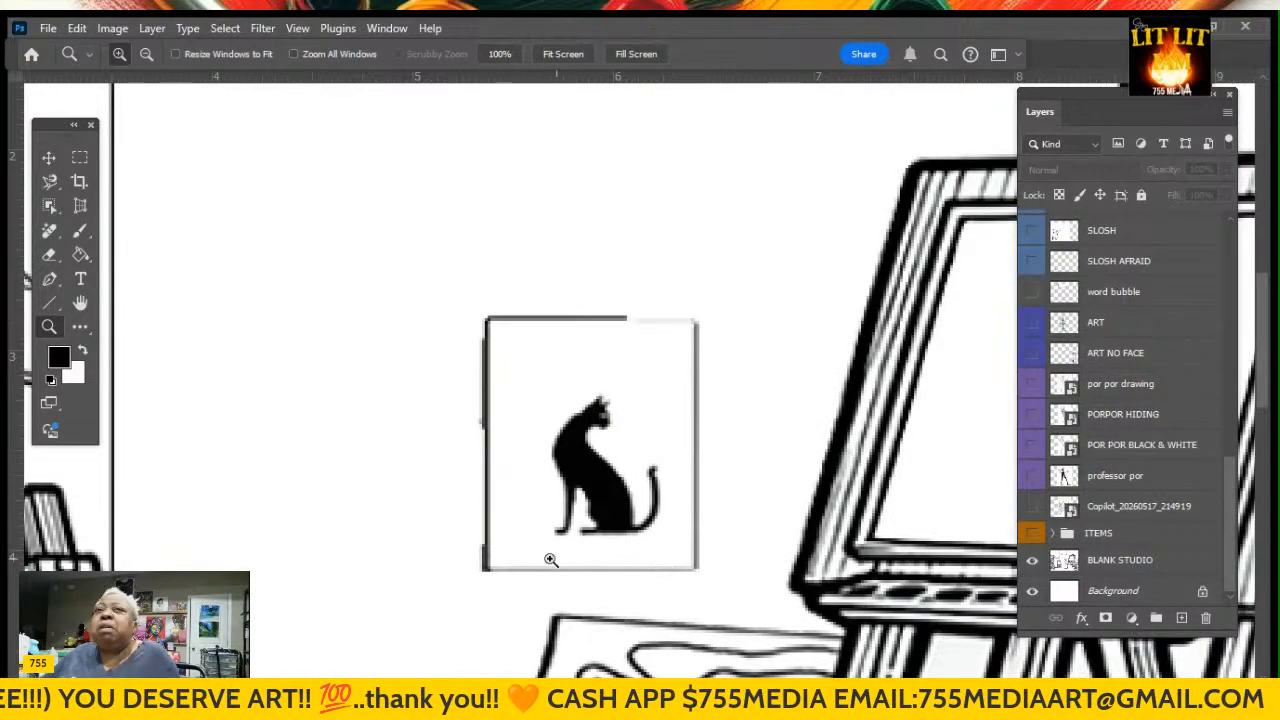
{"action": "left_click", "coordinate": [50, 305]}
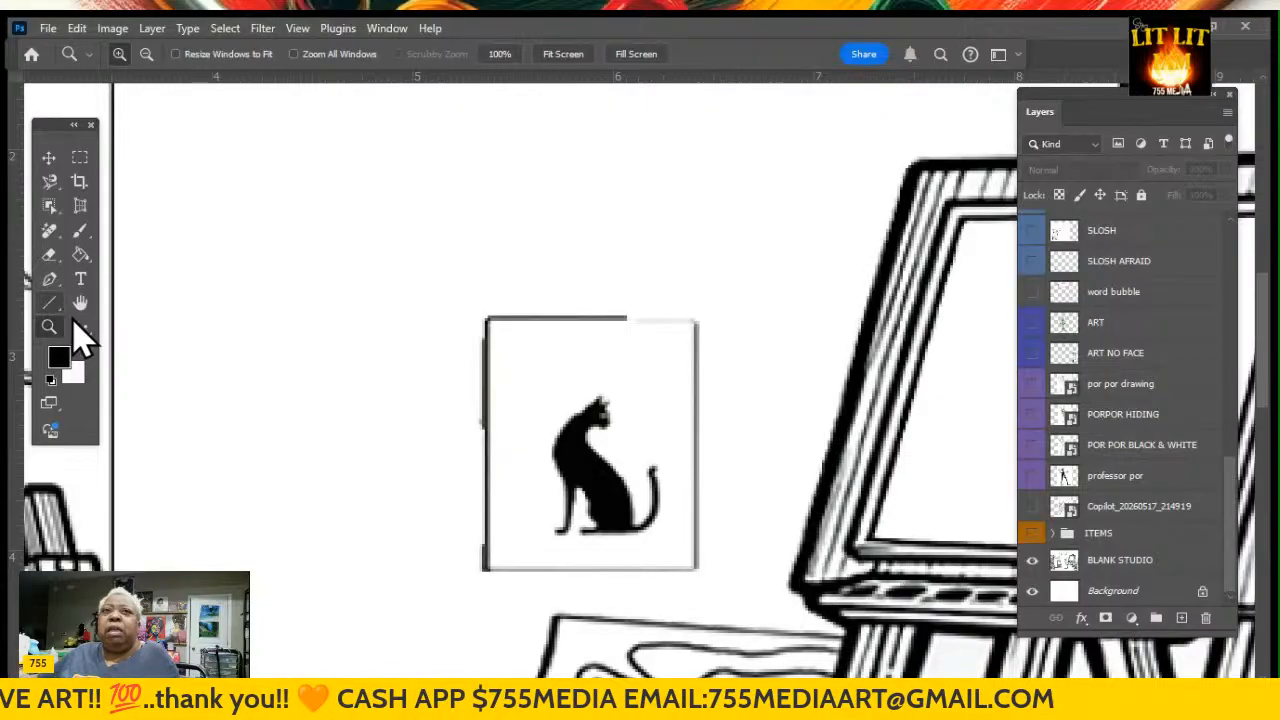
{"action": "left_click_drag", "start_coordinate": [471, 267], "coordinate": [771, 268]}
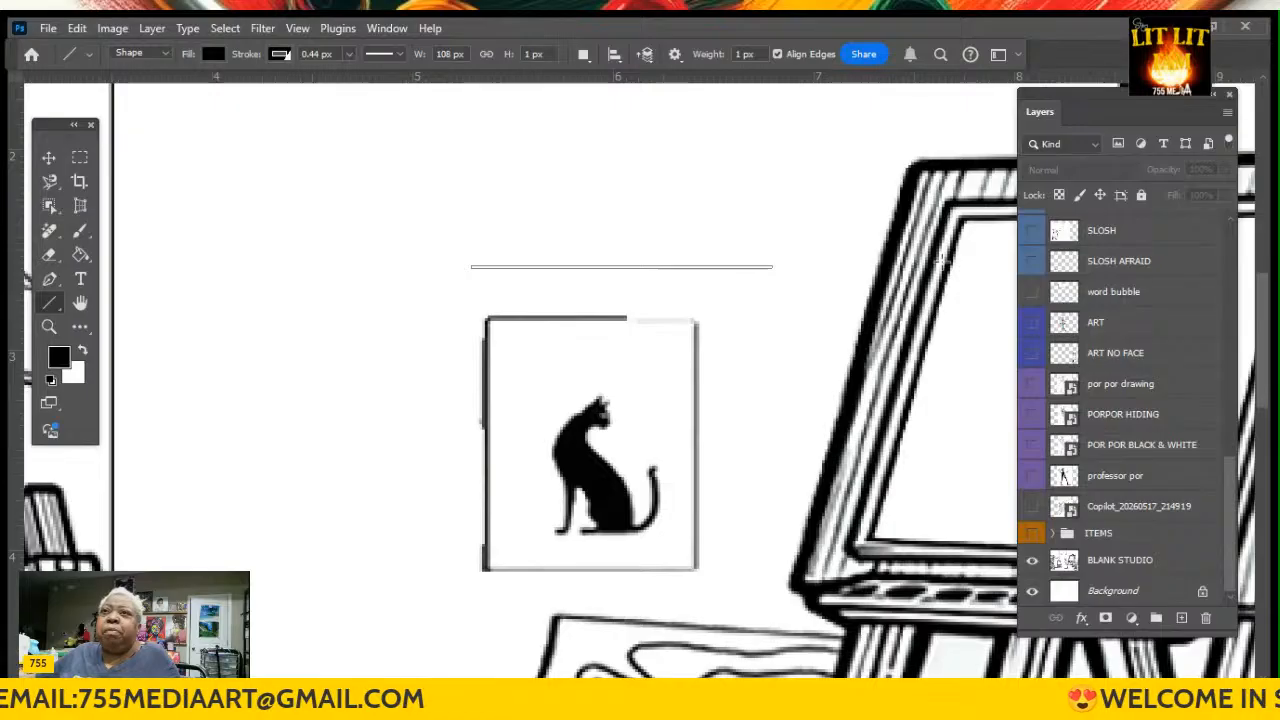
{"action": "left_click", "coordinate": [970, 254]}
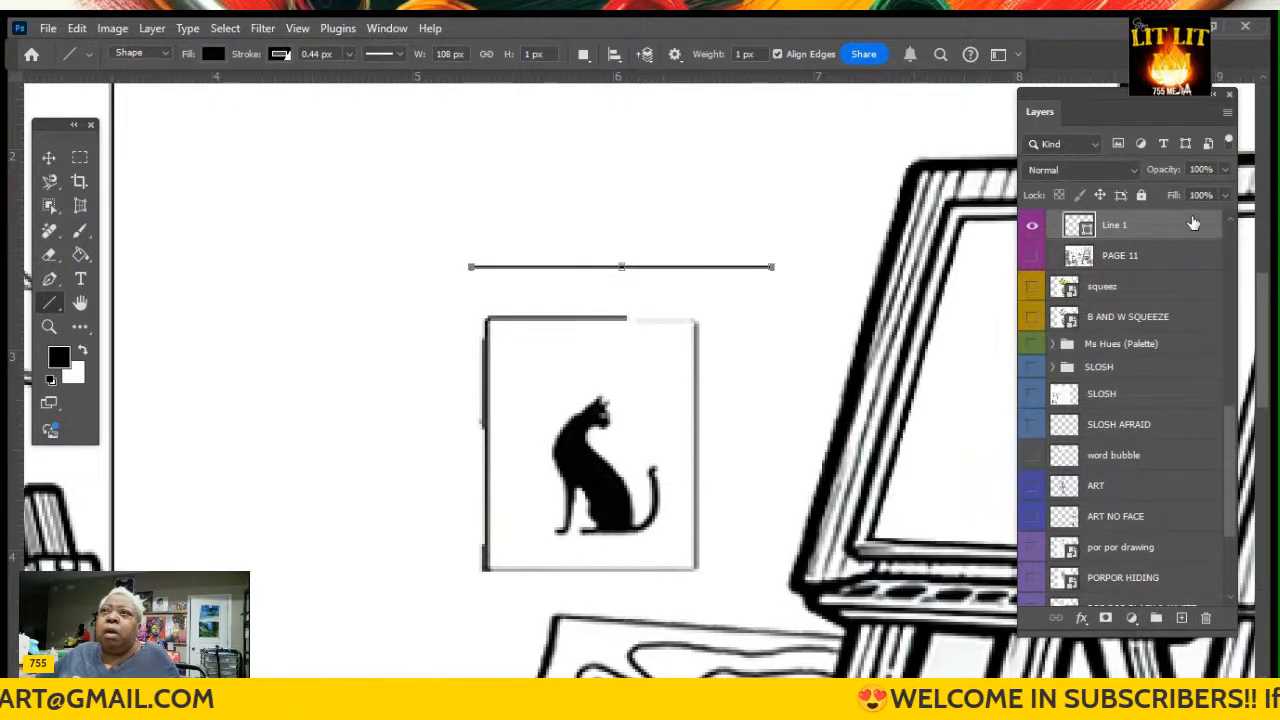
{"action": "left_click_drag", "start_coordinate": [1185, 230], "coordinate": [1206, 619]}
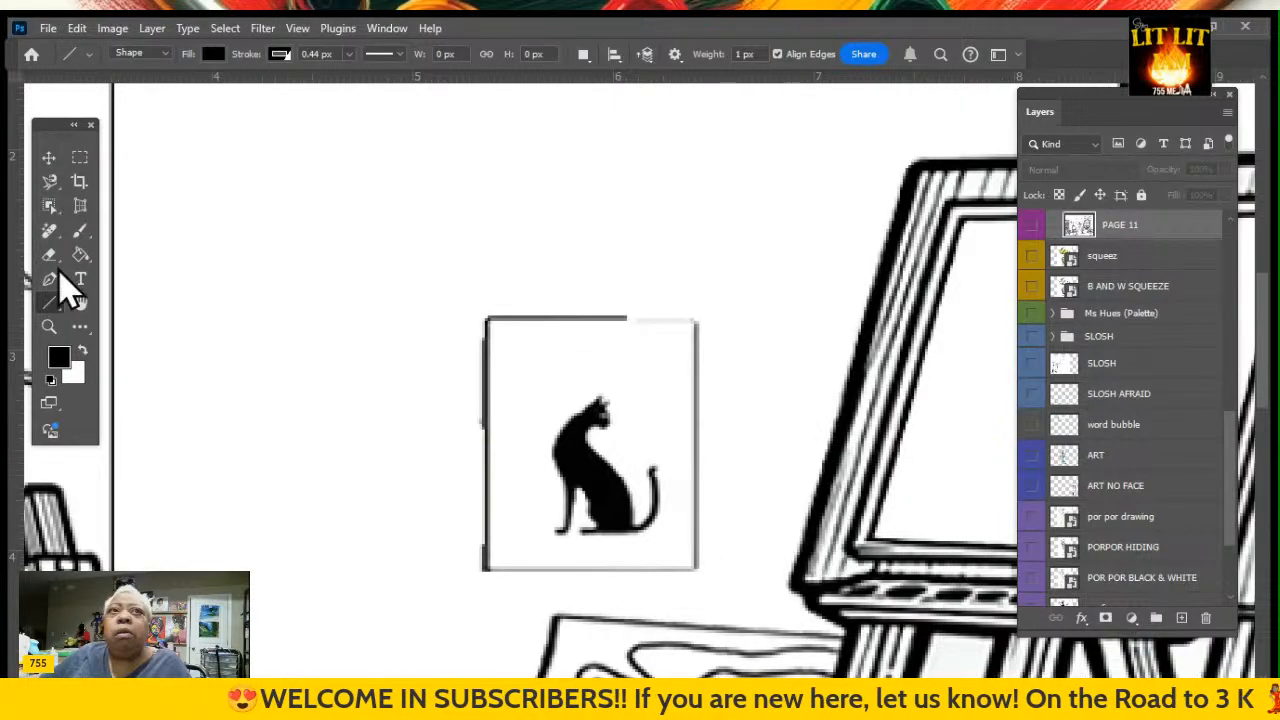
Shift the BLANK STUDIO artwork to the left and examine the large easel, abstract painting and brush pot
{"action": "left_click", "coordinate": [48, 157]}
{"action": "left_click_drag", "start_coordinate": [808, 487], "coordinate": [368, 452]}
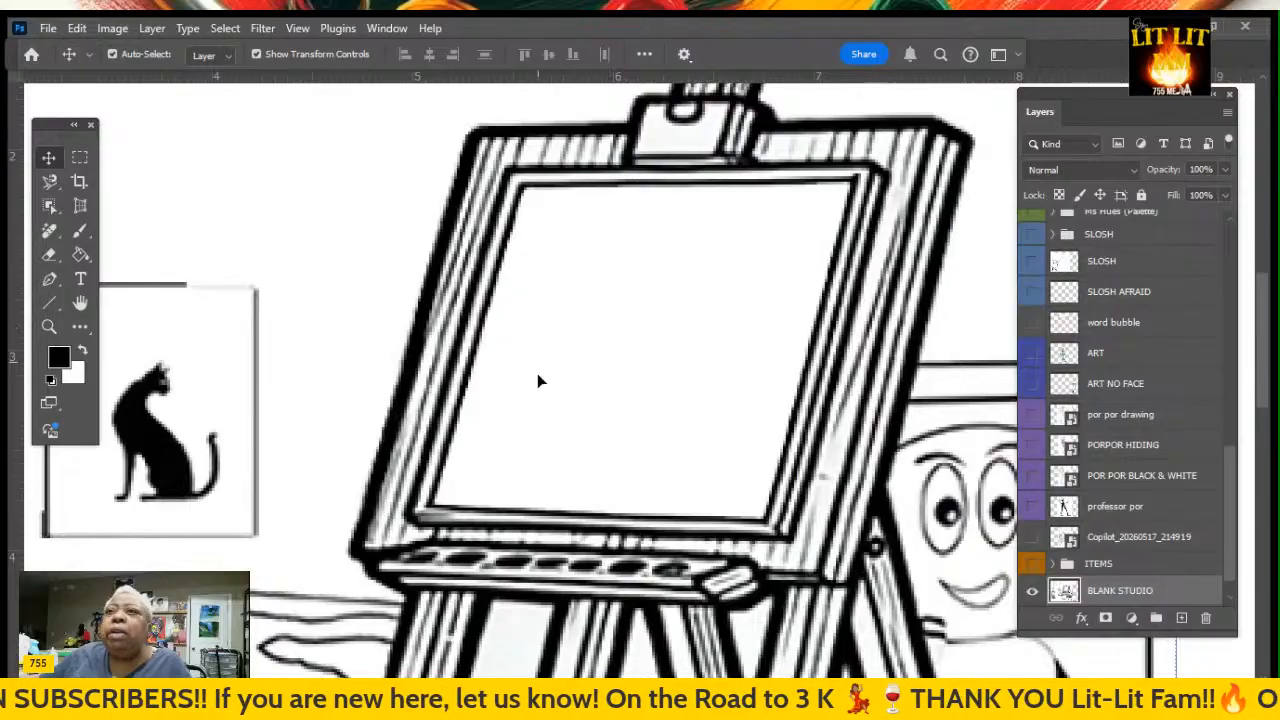
{"action": "scroll", "coordinate": [731, 453], "scroll_direction": "down", "scroll_amount": 5}
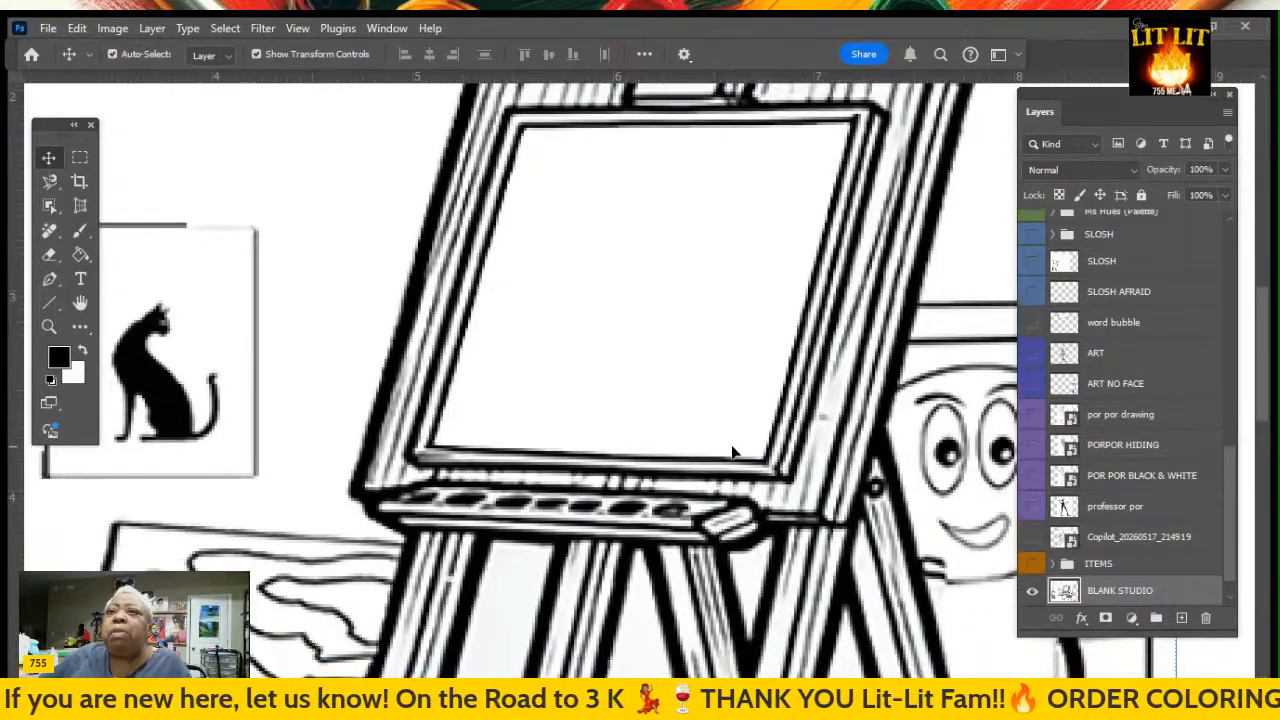
{"action": "scroll", "coordinate": [731, 453], "scroll_direction": "down", "scroll_amount": 3}
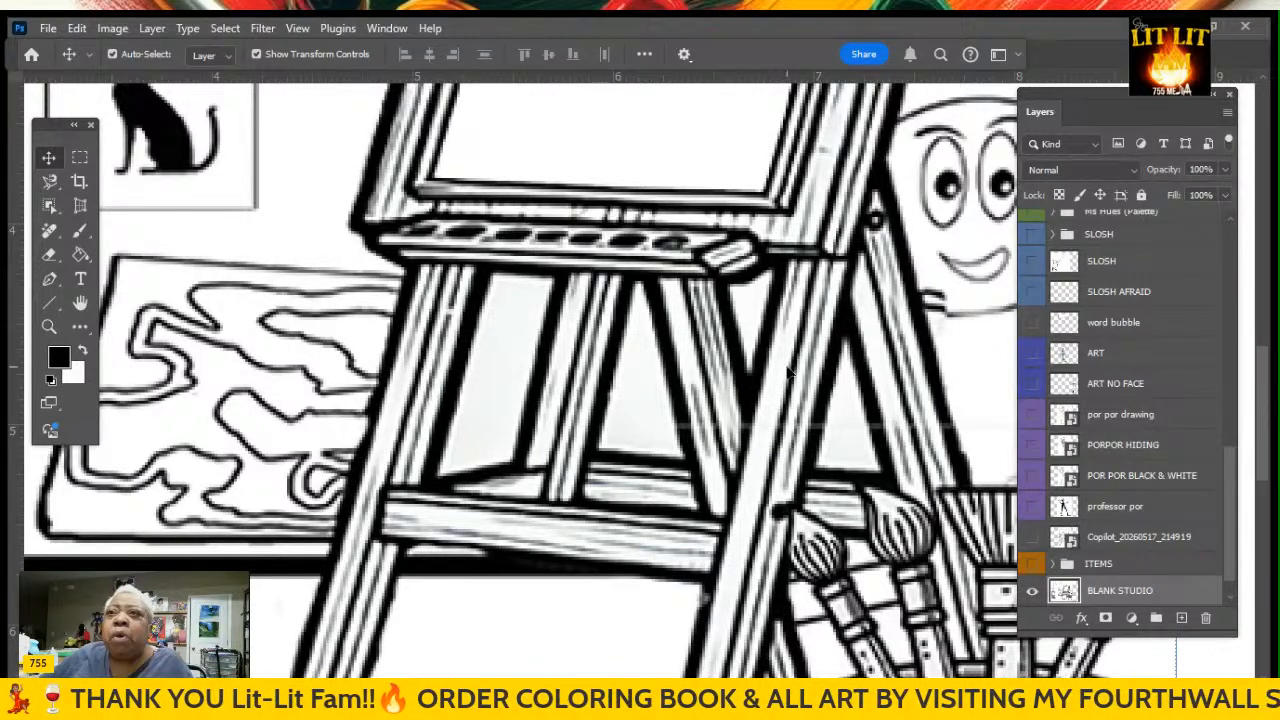
{"action": "scroll", "coordinate": [845, 548], "scroll_direction": "down", "scroll_amount": 5}
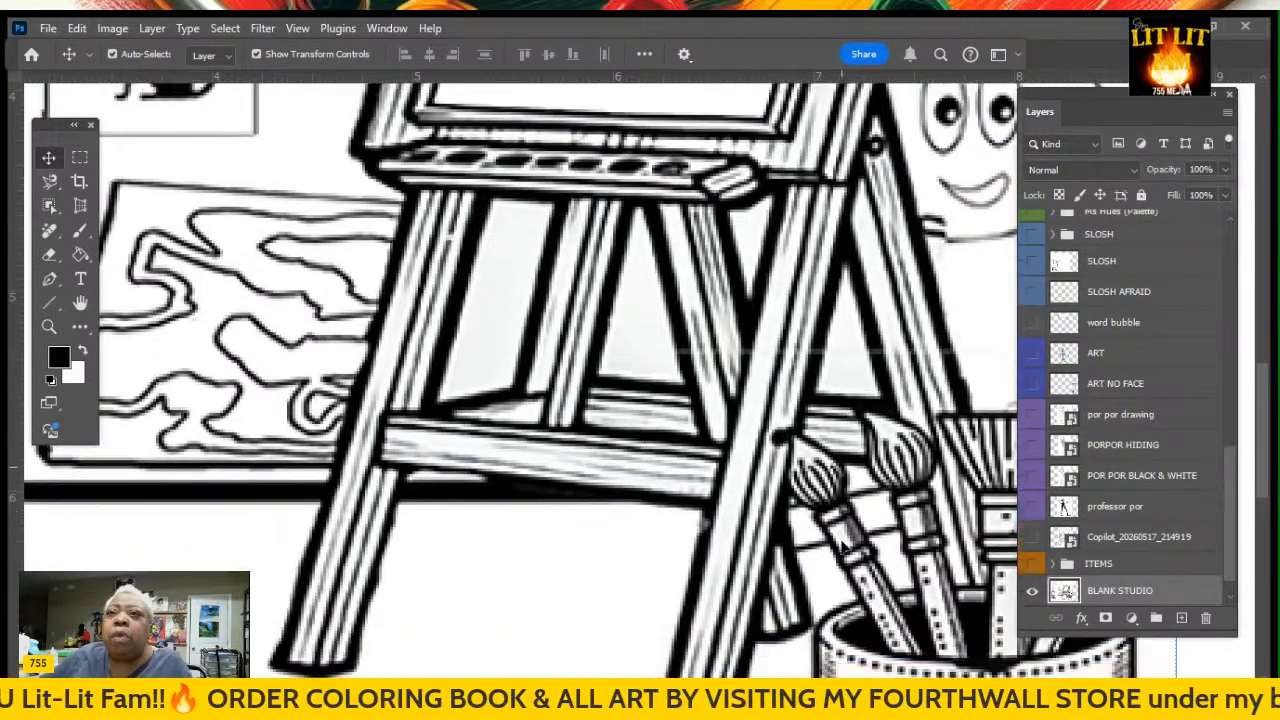
{"action": "scroll", "coordinate": [845, 548], "scroll_direction": "down", "scroll_amount": 2}
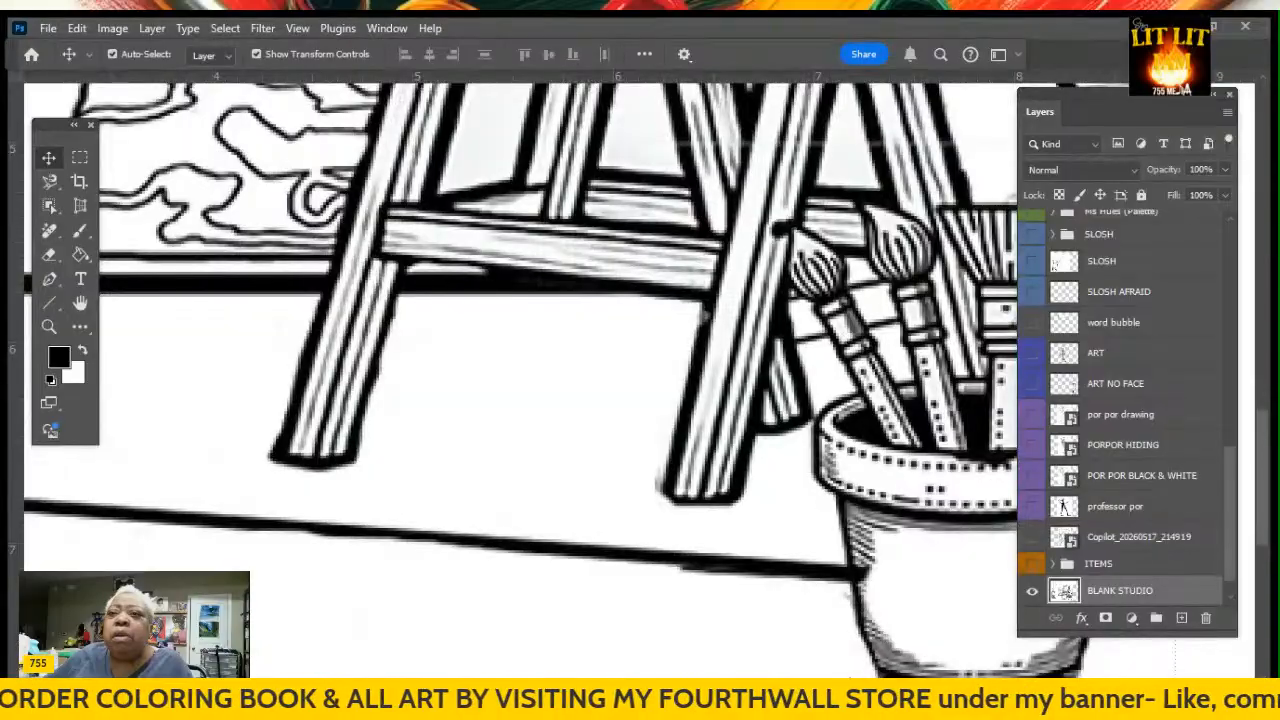
{"action": "scroll", "coordinate": [413, 460], "scroll_direction": "left", "scroll_amount": 5}
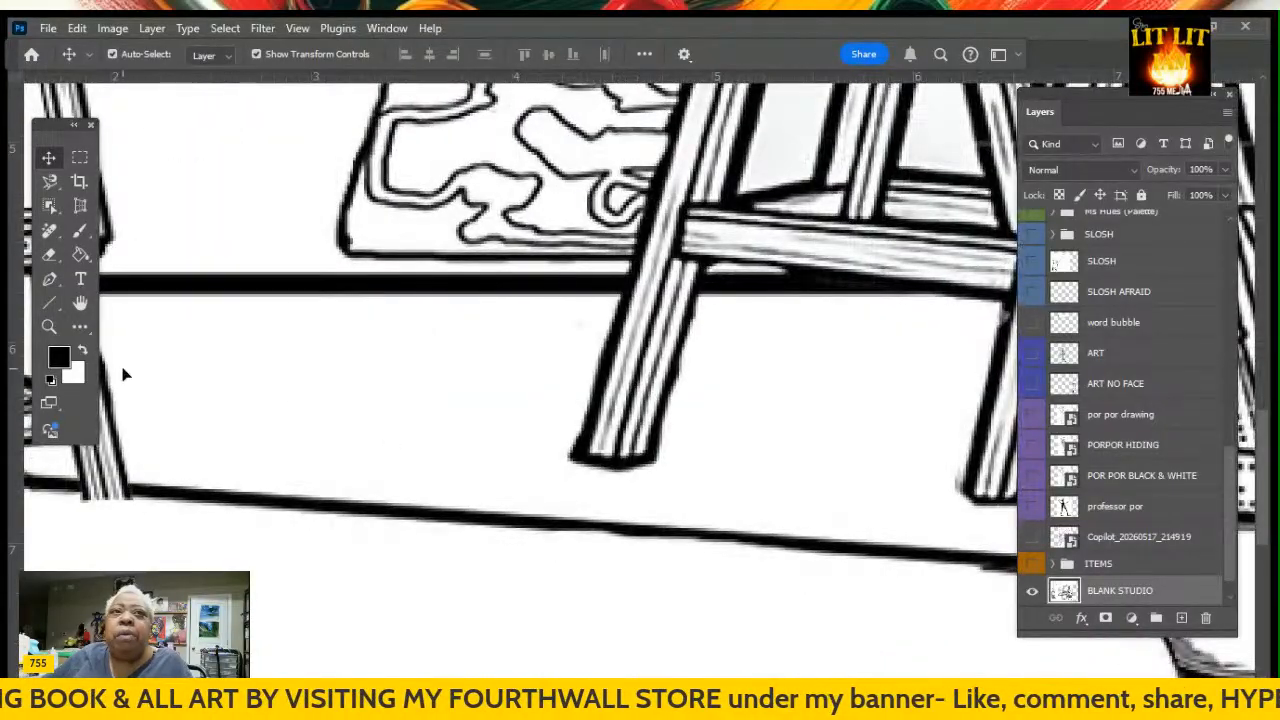
Move the BLANK STUDIO artwork back to the right so it fills the page, and check the whole scene
{"action": "left_click", "coordinate": [49, 327]}
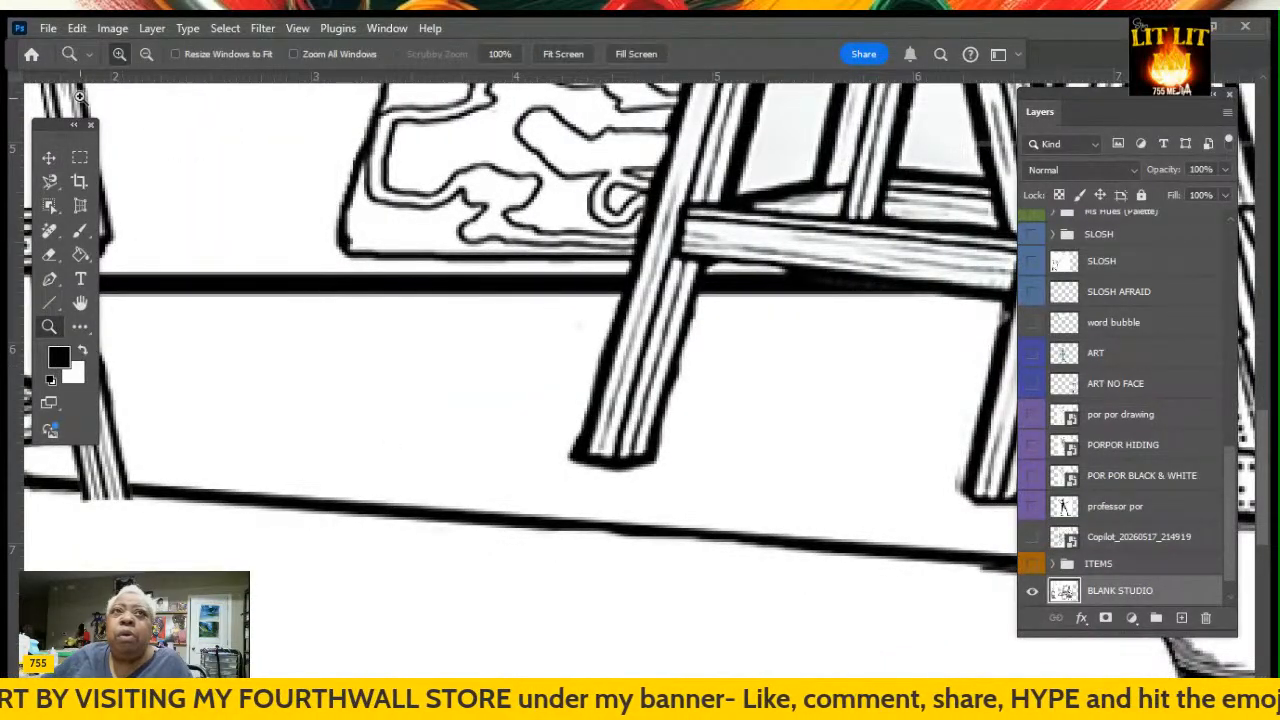
{"action": "left_click", "coordinate": [146, 54]}
{"action": "left_click", "coordinate": [380, 373]}
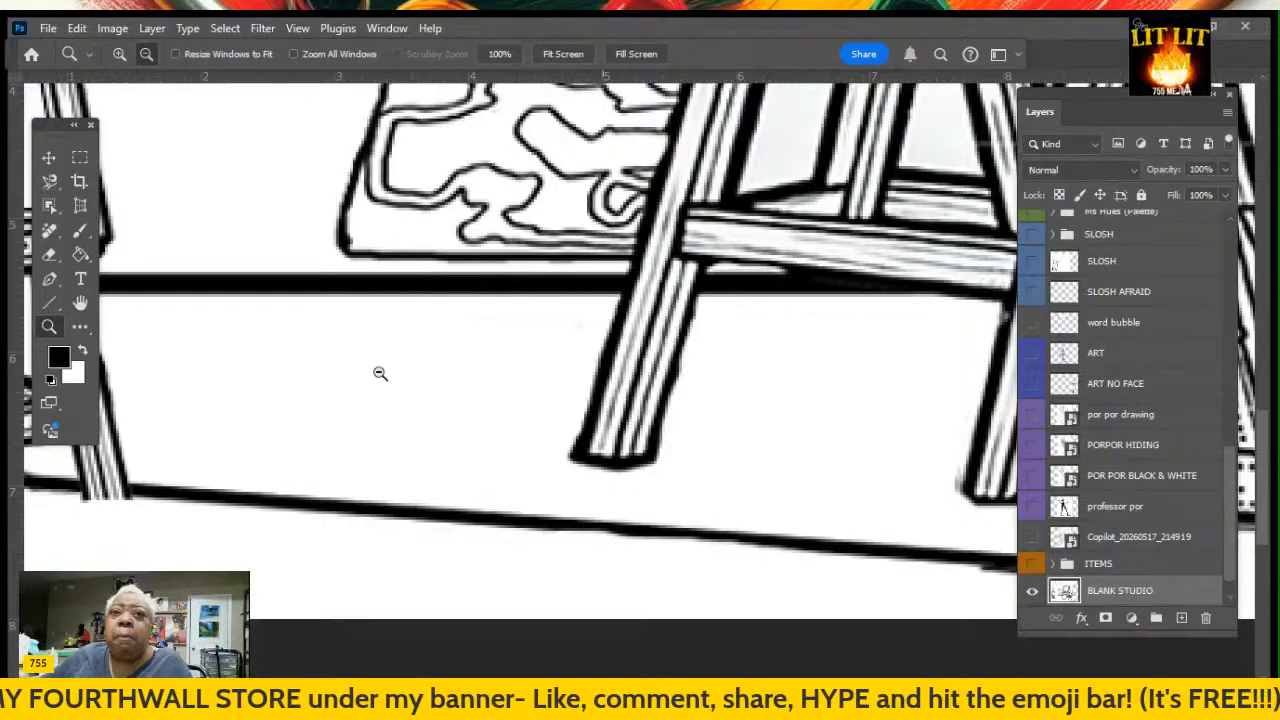
{"action": "left_click", "coordinate": [375, 371]}
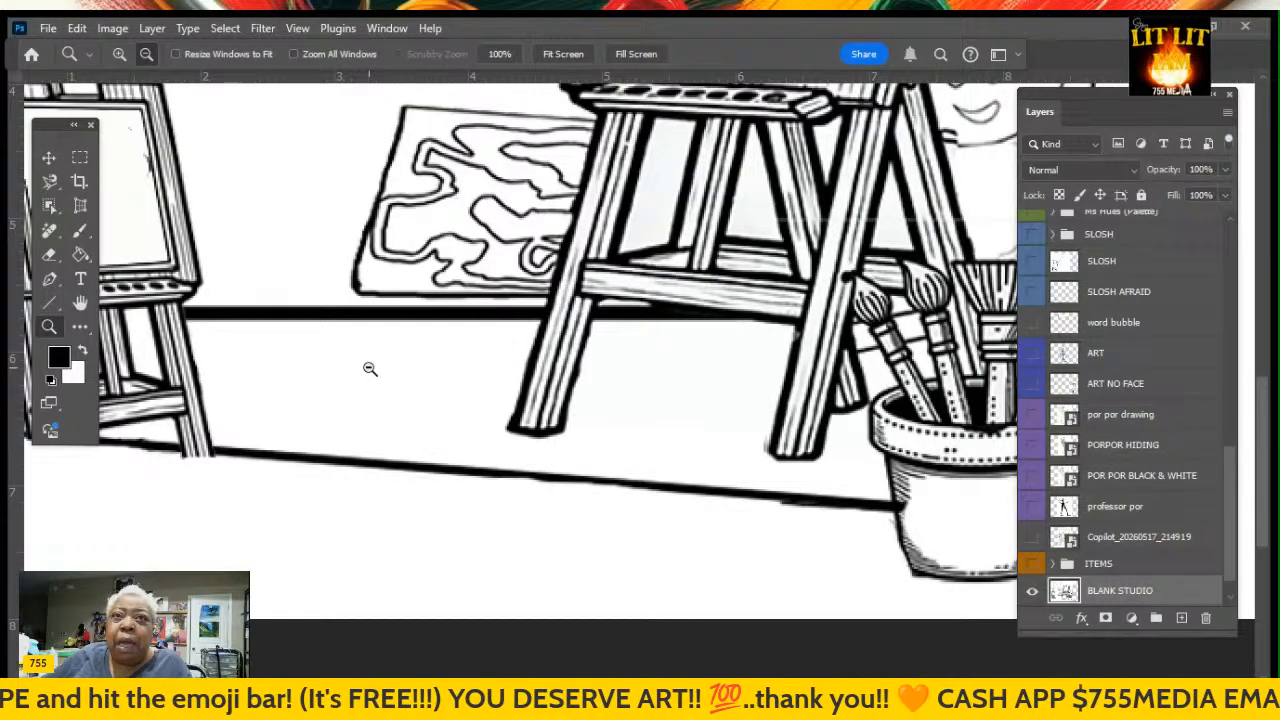
{"action": "left_click", "coordinate": [370, 369]}
{"action": "left_click", "coordinate": [370, 369]}
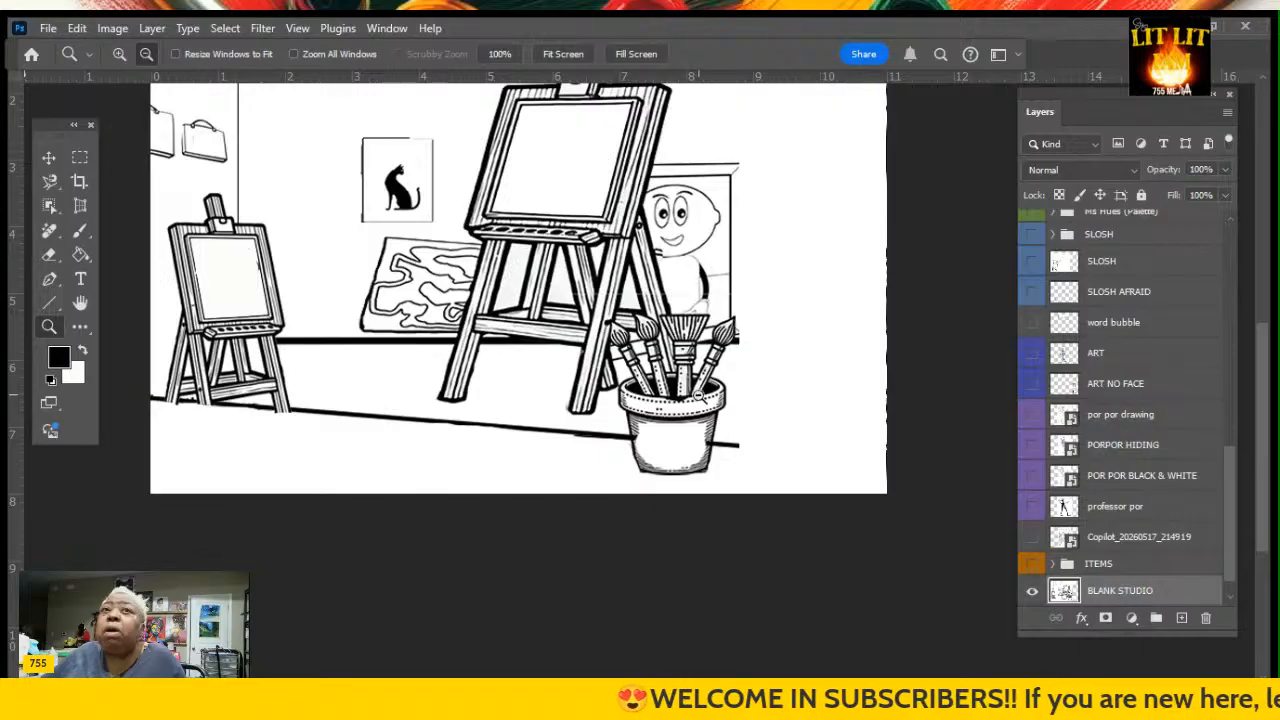
{"action": "left_click", "coordinate": [48, 157]}
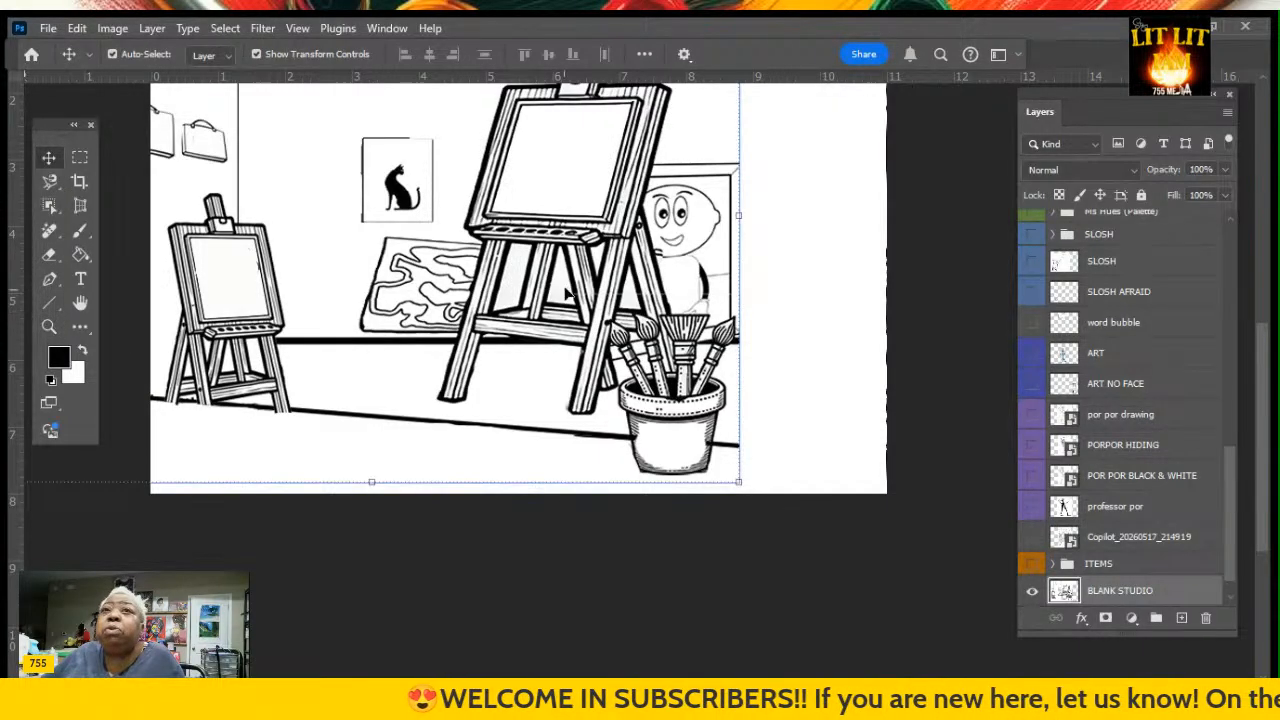
{"action": "left_click_drag", "start_coordinate": [567, 271], "coordinate": [703, 280]}
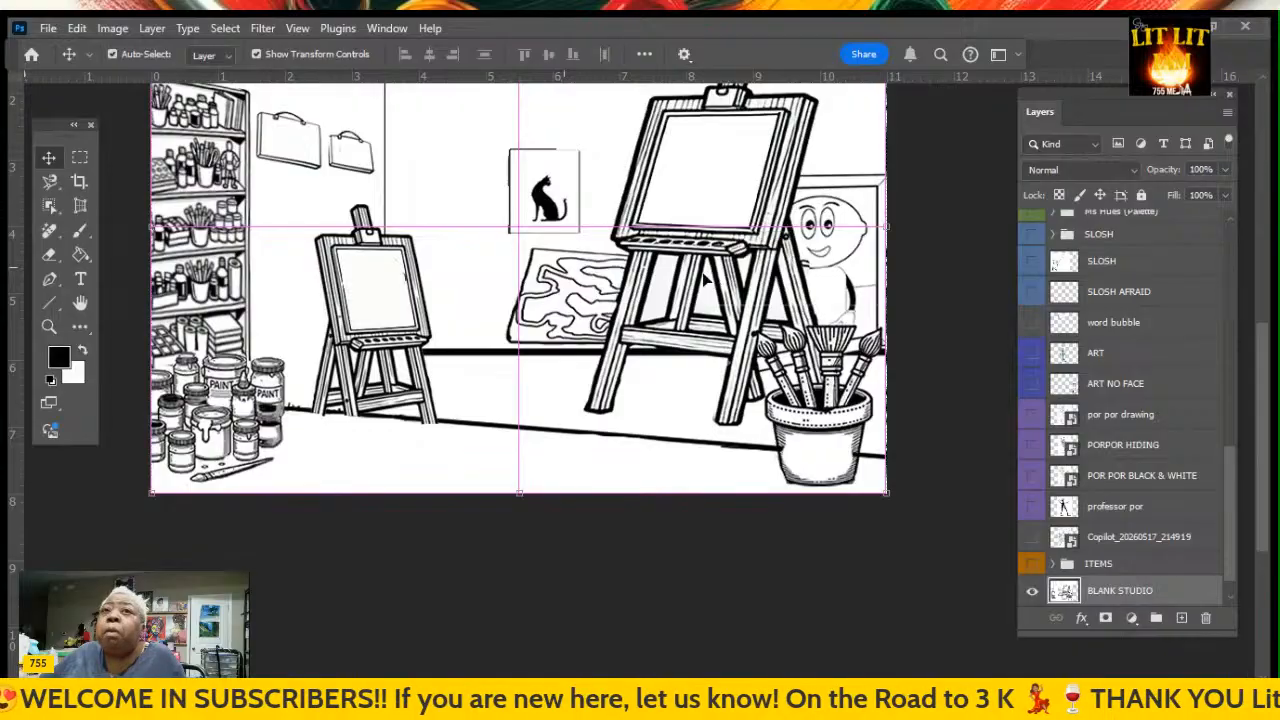
{"action": "scroll", "coordinate": [478, 386], "scroll_direction": "up", "scroll_amount": 4}
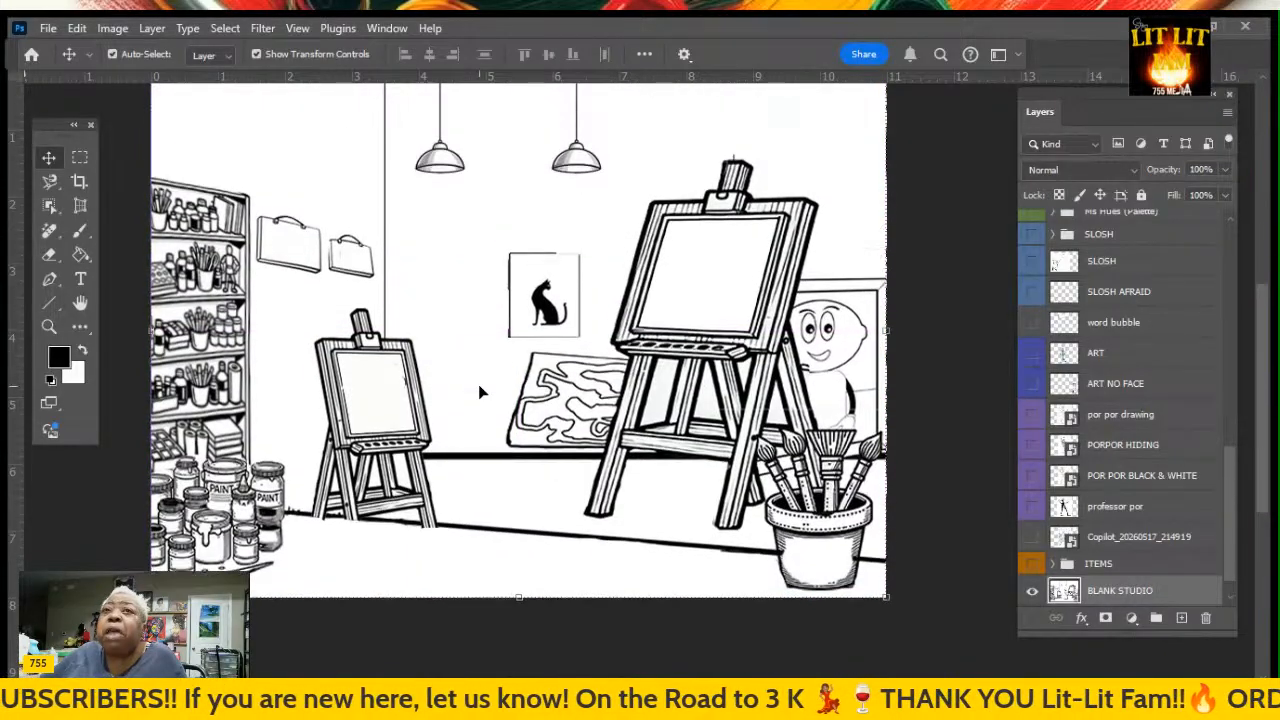
{"action": "scroll", "coordinate": [478, 391], "scroll_direction": "up", "scroll_amount": 2}
{"action": "scroll", "coordinate": [479, 390], "scroll_direction": "down", "scroll_amount": 4}
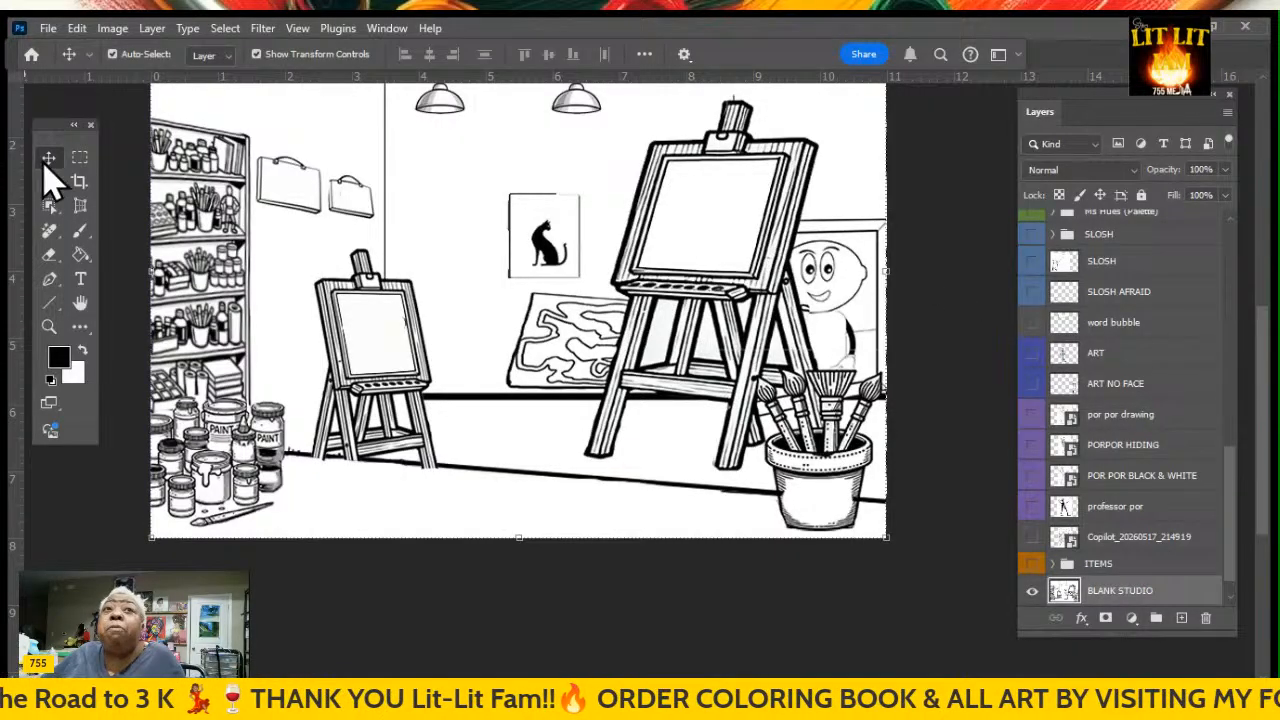
{"action": "scroll", "coordinate": [568, 288], "scroll_direction": "up", "scroll_amount": 1}
{"action": "scroll", "coordinate": [566, 288], "scroll_direction": "up", "scroll_amount": 3}
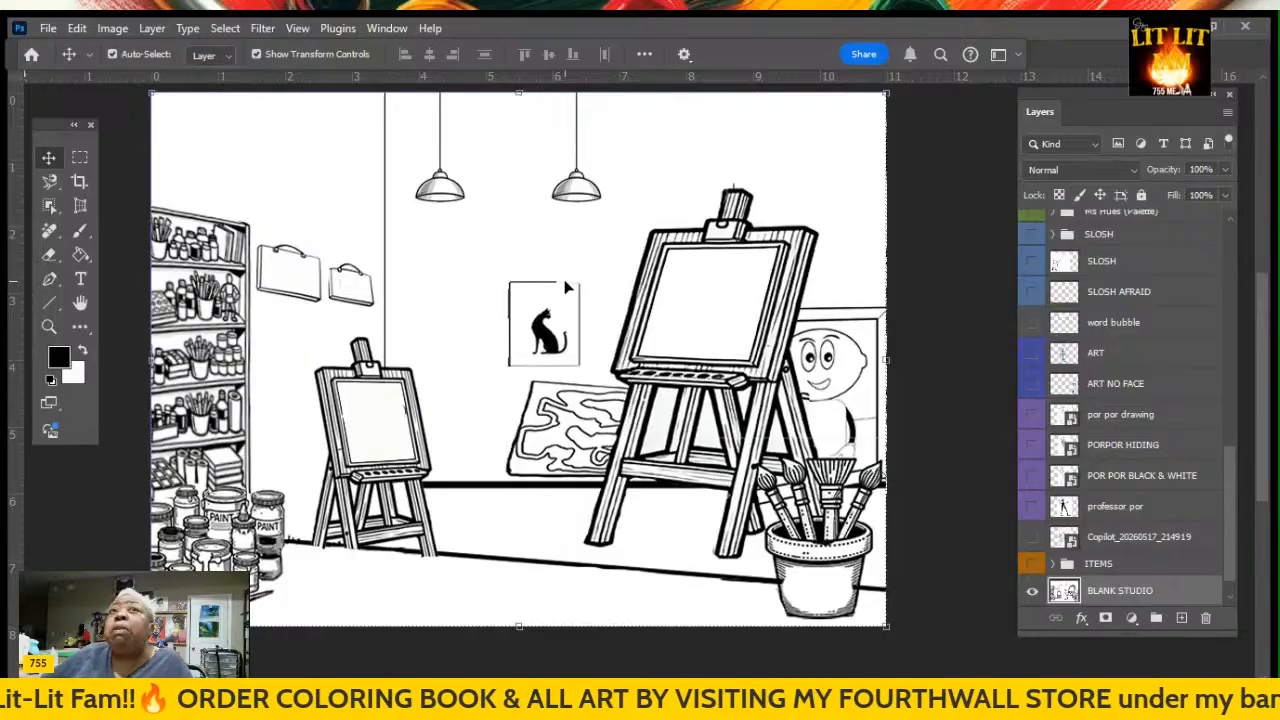
{"action": "scroll", "coordinate": [566, 288], "scroll_direction": "up", "scroll_amount": 1}
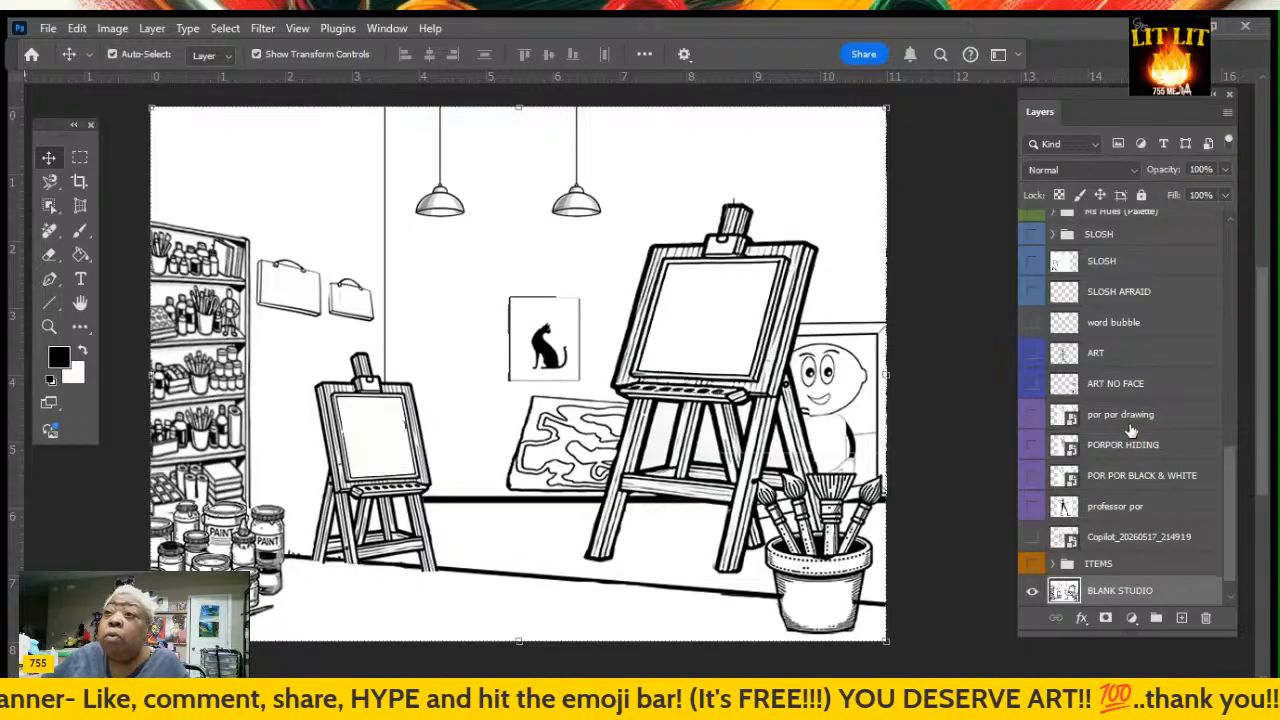
Show the Copilot_20260517_214919 layer with the JUST KIDDING artwork, hide BLANK STUDIO, and select the Copilot layer
{"action": "scroll", "coordinate": [1130, 432], "scroll_direction": "down", "scroll_amount": 1}
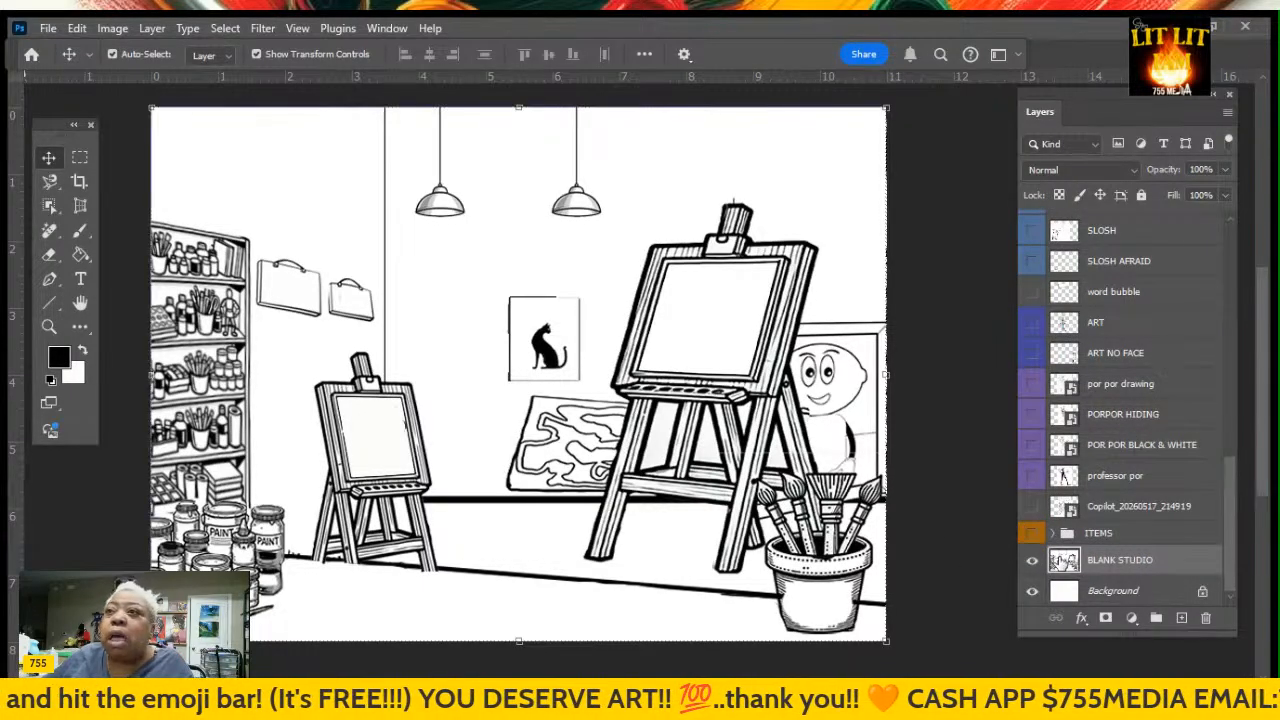
{"action": "left_click", "coordinate": [1033, 507]}
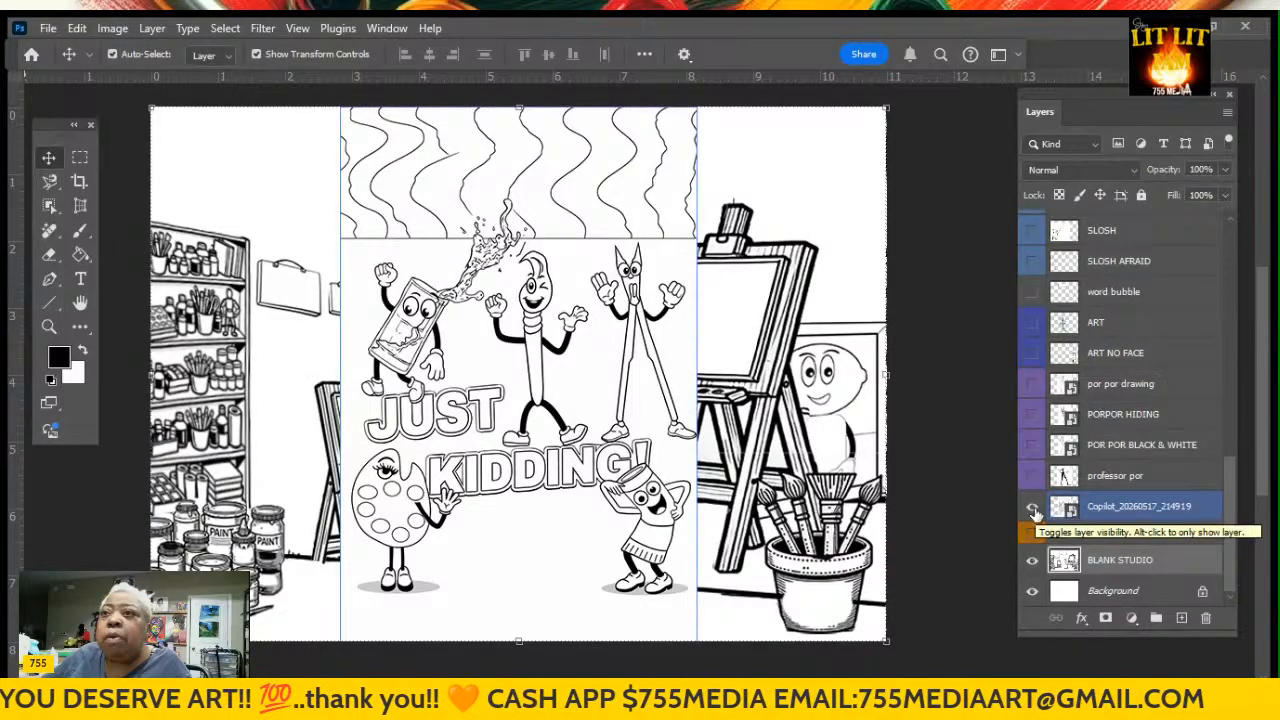
{"action": "left_click", "coordinate": [1033, 562]}
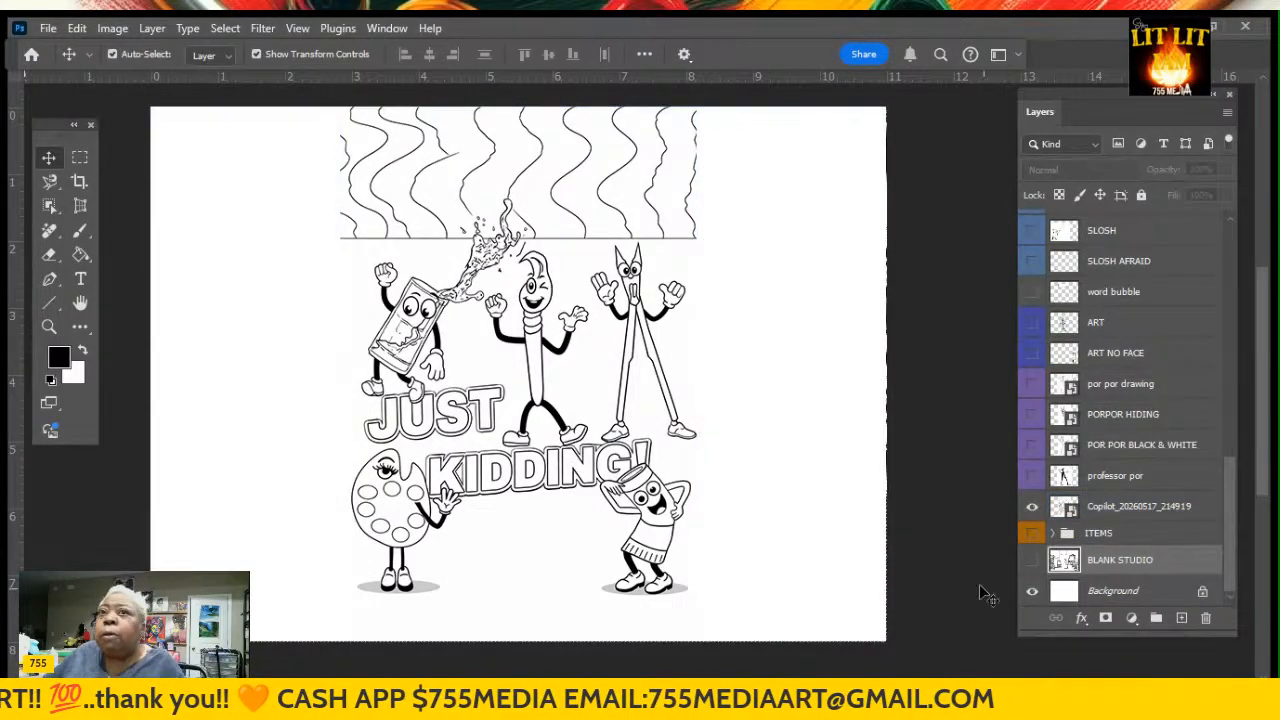
{"action": "left_click", "coordinate": [613, 469]}
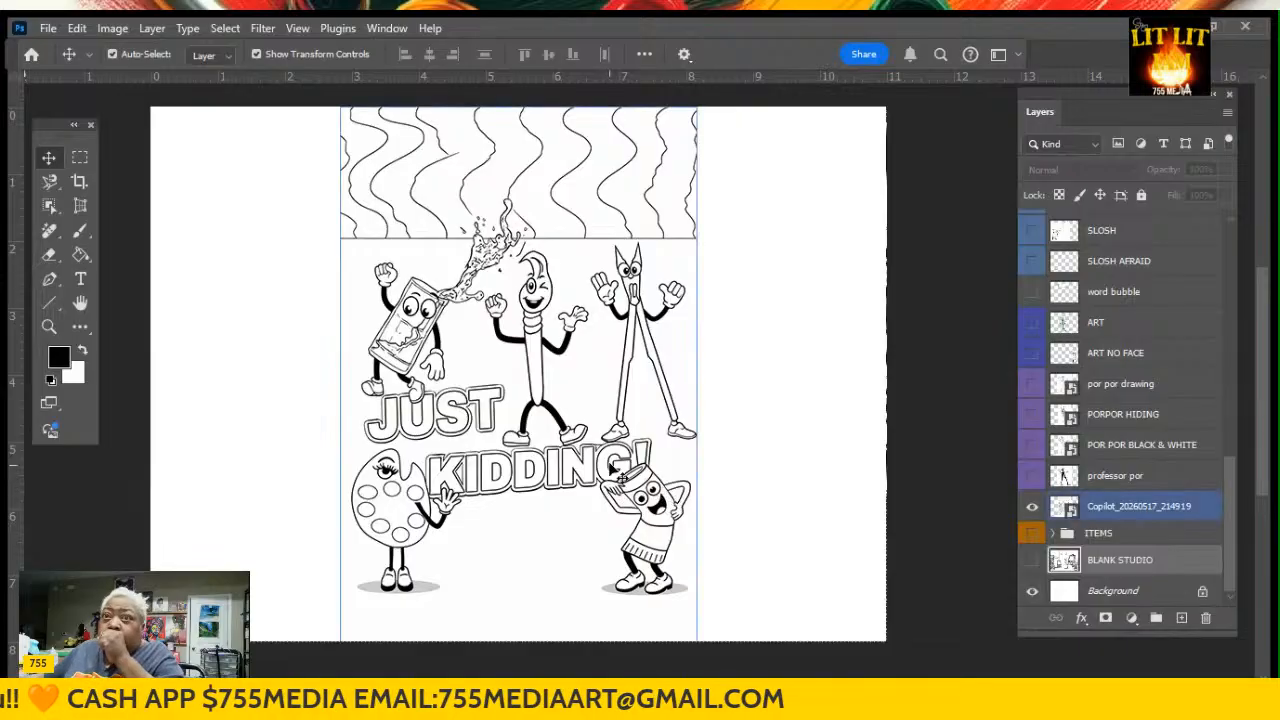
{"action": "left_click", "coordinate": [634, 298]}
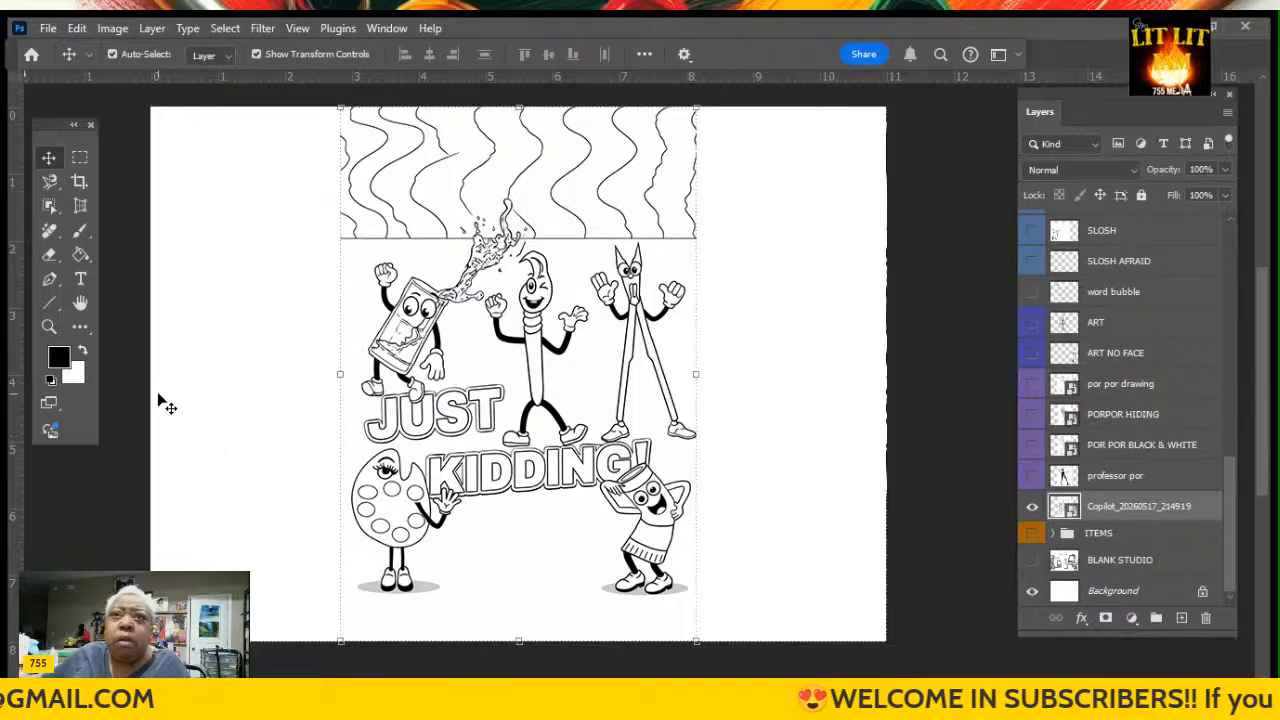
Rasterize the JUST KIDDING artwork layer and erase the long-legged, pointy-eared character's mouth, reducing the eraser size from 9 to 6
{"action": "left_click", "coordinate": [49, 329]}
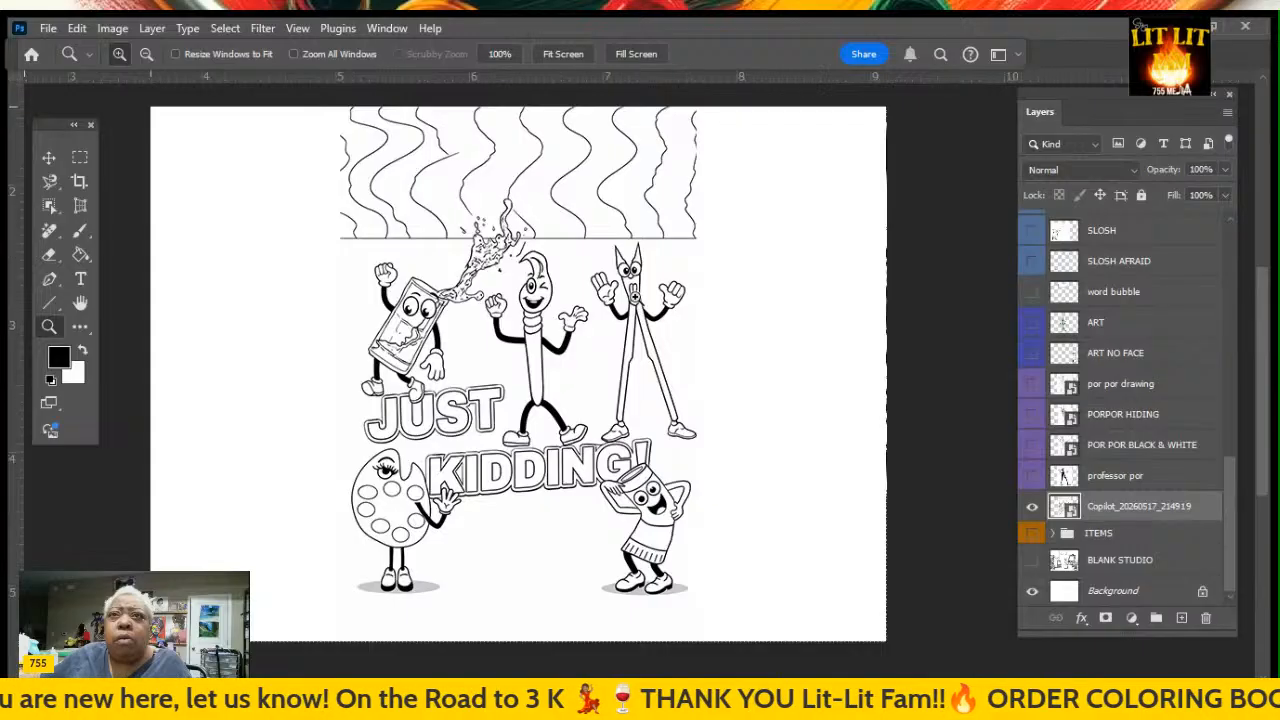
{"action": "left_click", "coordinate": [636, 300]}
{"action": "left_click", "coordinate": [636, 300]}
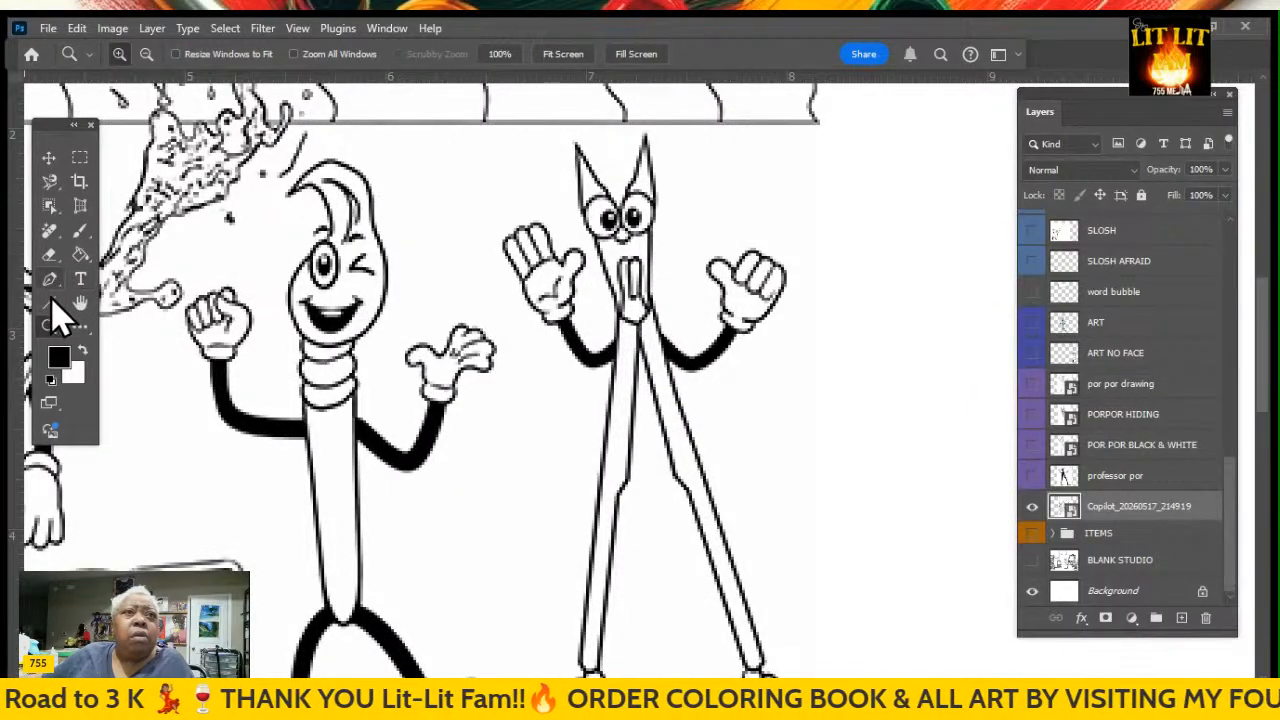
{"action": "left_click", "coordinate": [50, 258]}
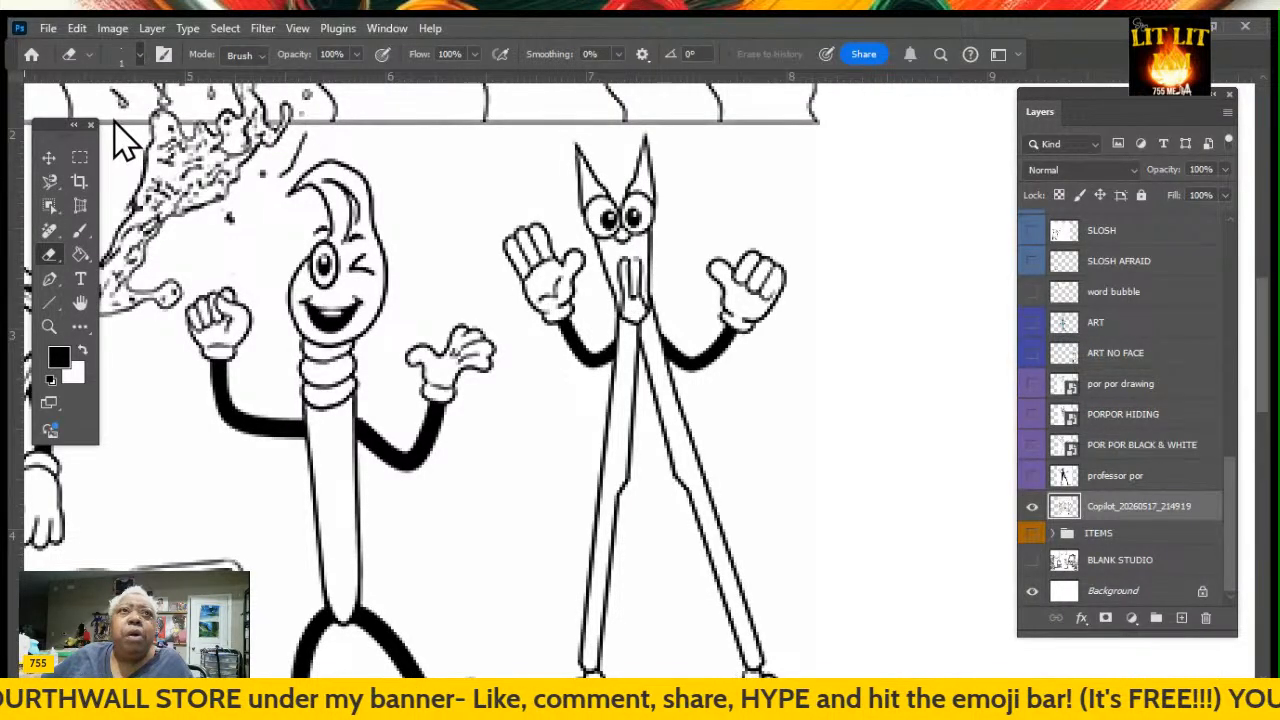
{"action": "left_click_drag", "start_coordinate": [114, 119], "coordinate": [117, 119]}
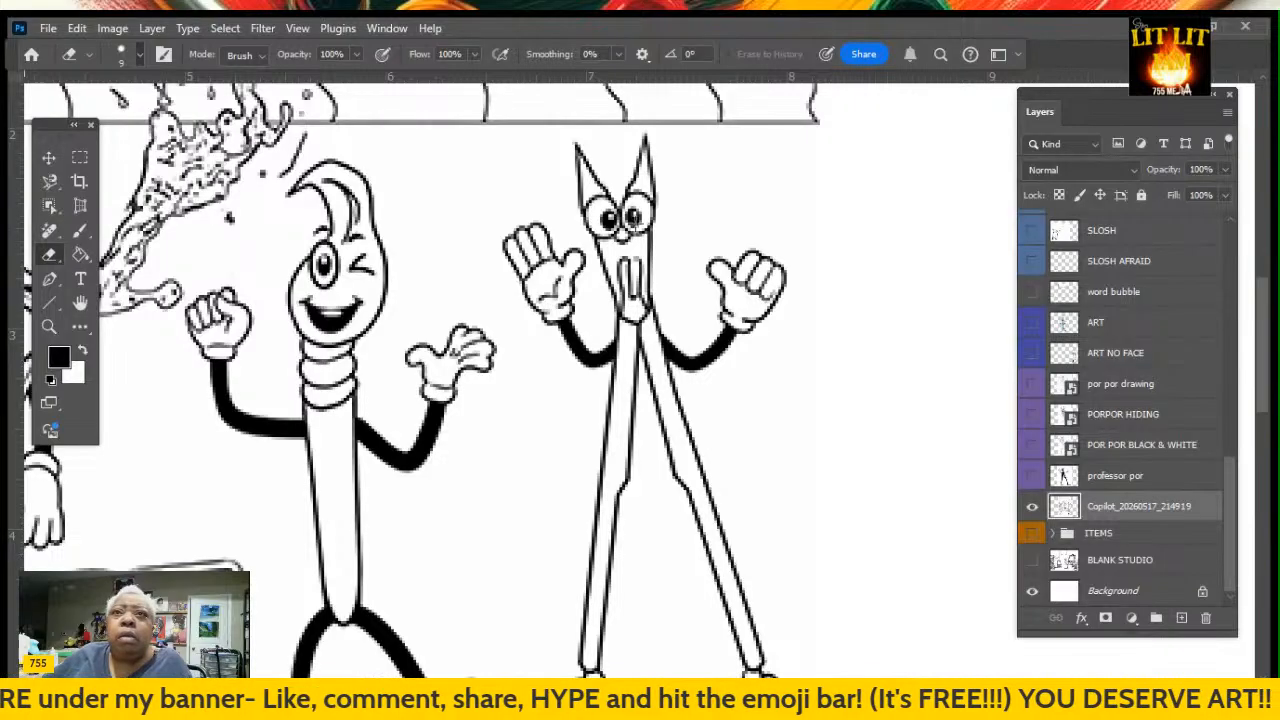
{"action": "mouse_move", "coordinate": [630, 262]}
{"action": "left_mouse_down"}
{"action": "mouse_move", "coordinate": [632, 285]}
{"action": "mouse_move", "coordinate": [620, 258]}
{"action": "left_mouse_up"}
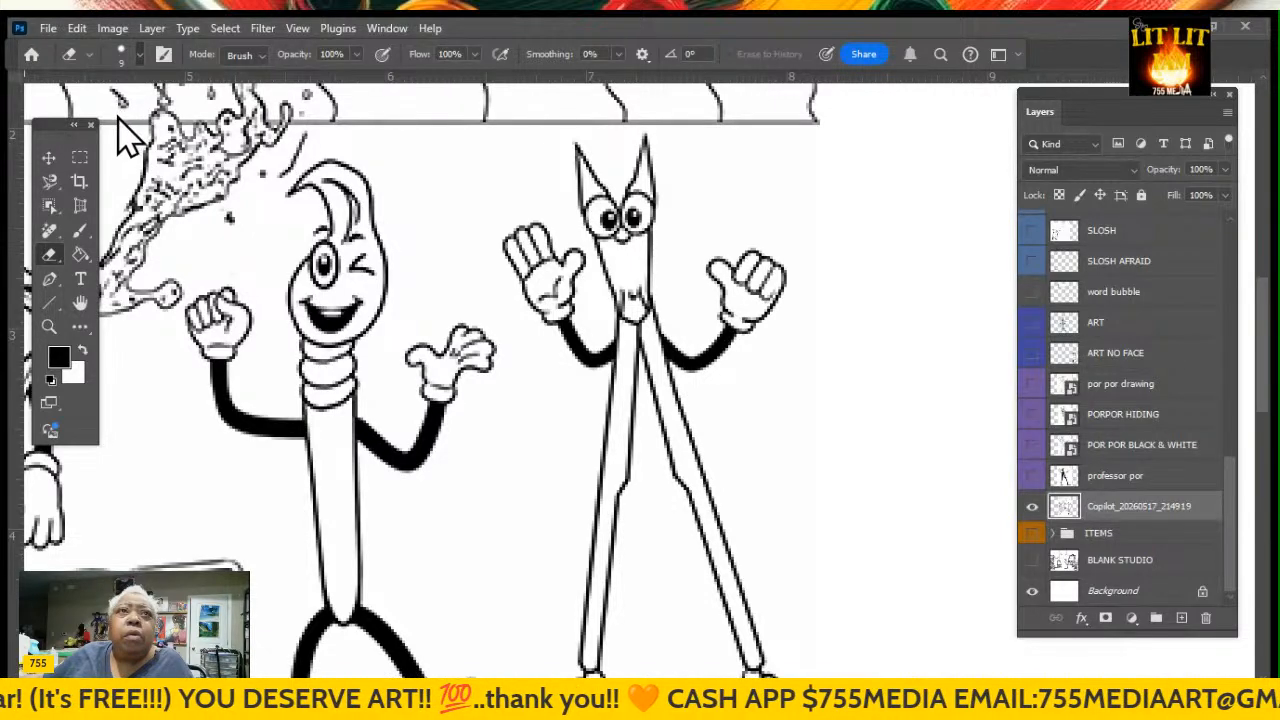
{"action": "key", "text": "bracketleft"}
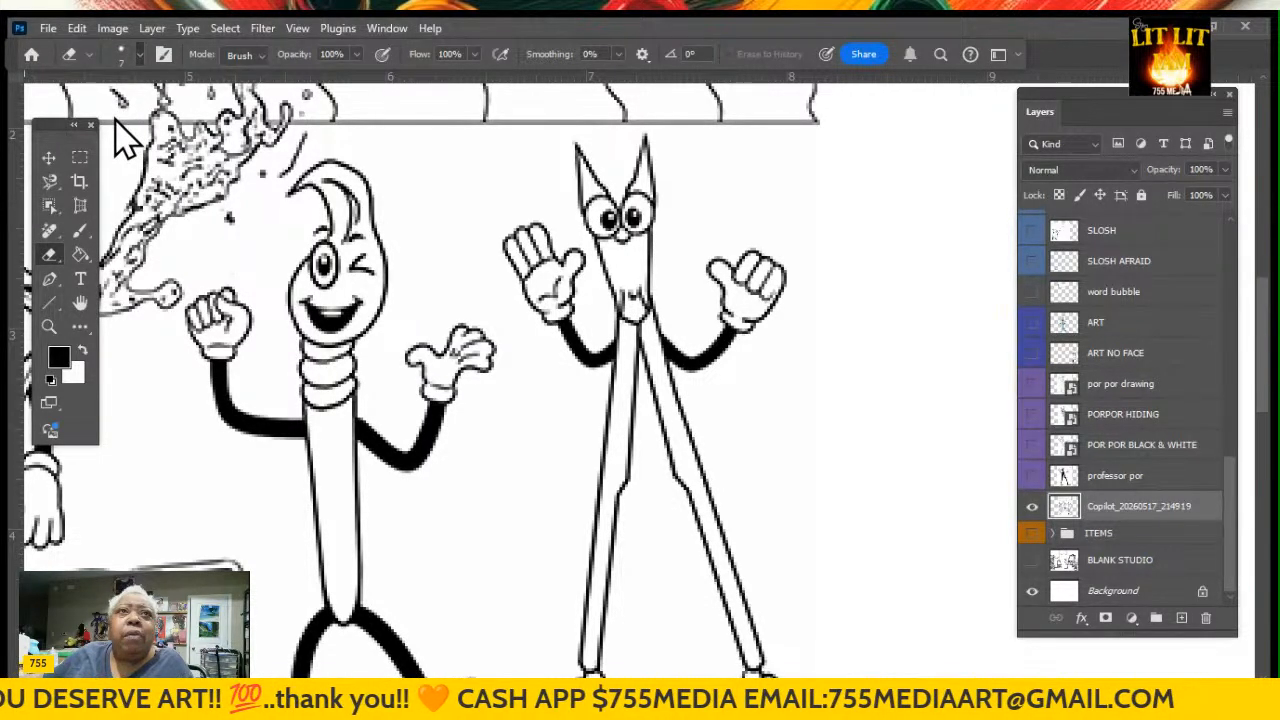
{"action": "key", "text": "bracketleft"}
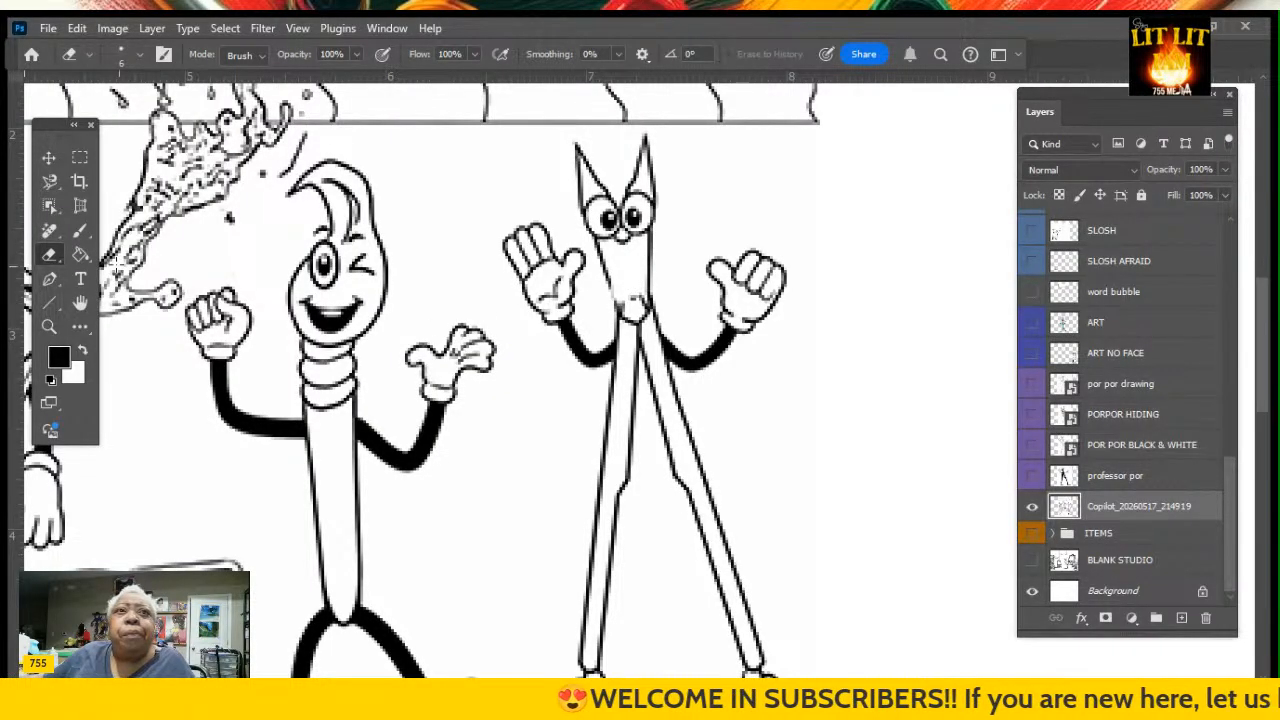
Paint a black frowning mouth on the pointy-eared character at brush size 3, and redraw its face outline at size 2
{"action": "left_click", "coordinate": [84, 233]}
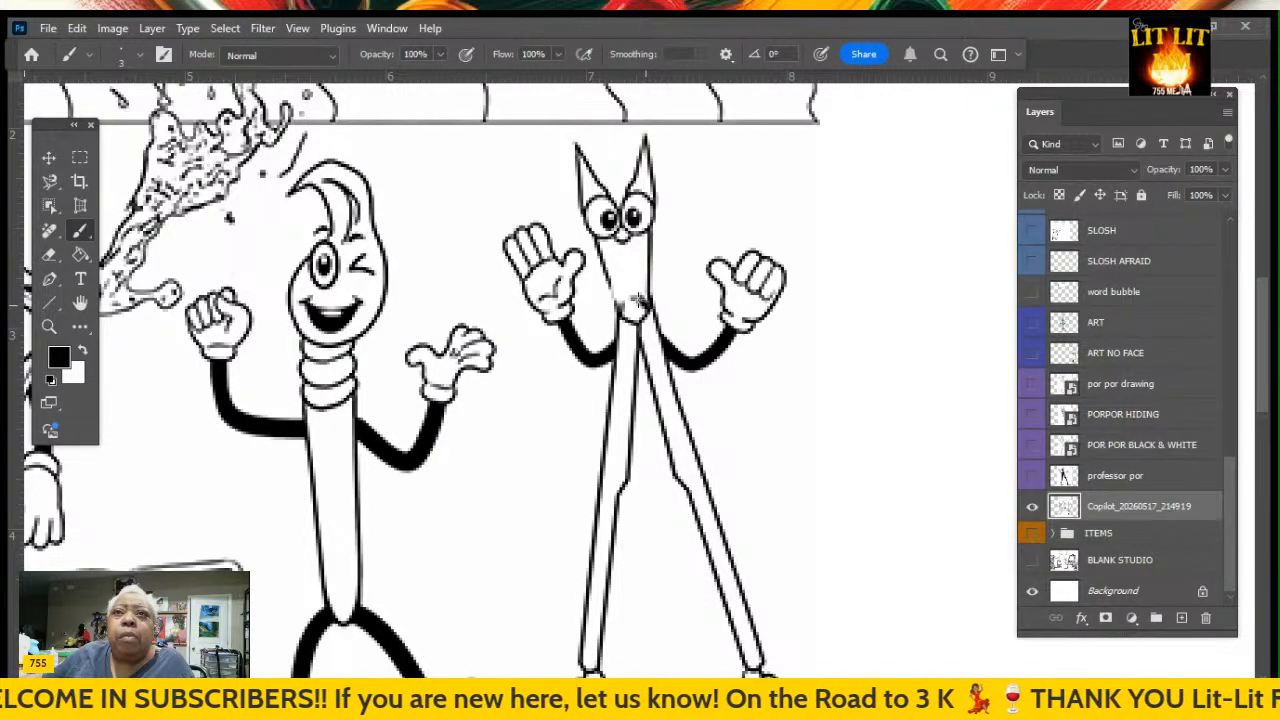
{"action": "left_click_drag", "start_coordinate": [633, 298], "coordinate": [618, 304]}
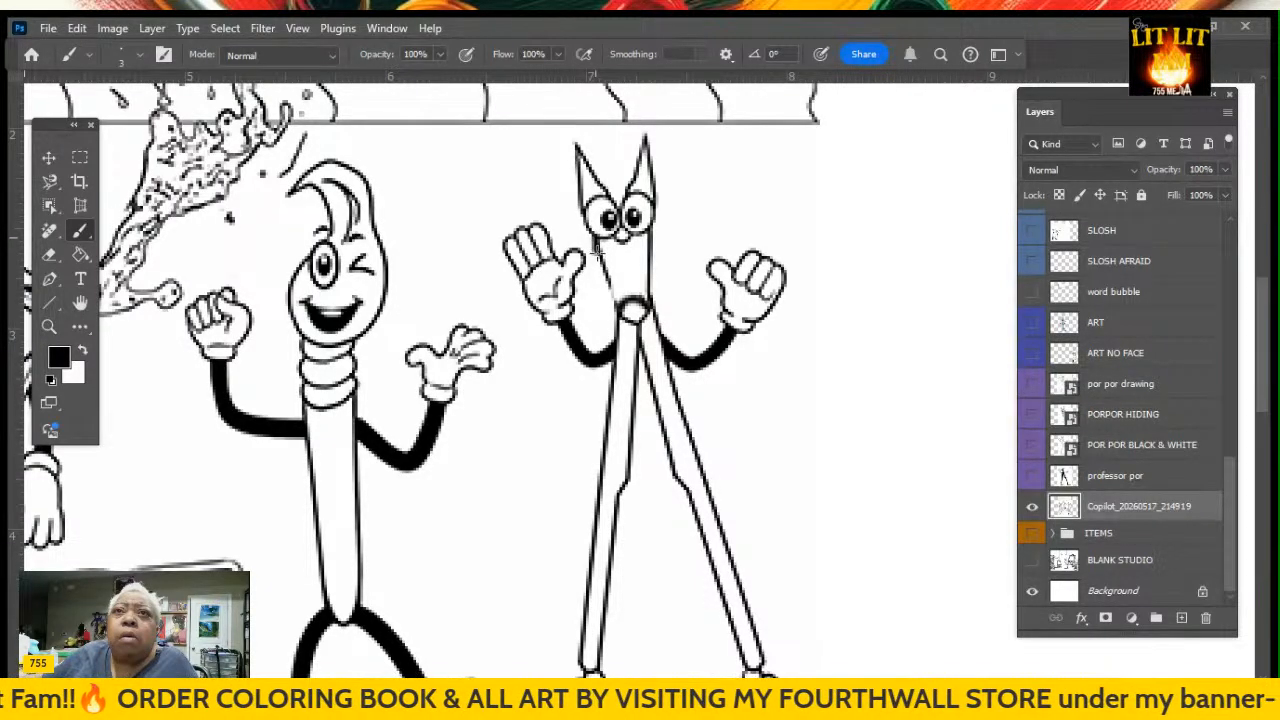
{"action": "left_click_drag", "start_coordinate": [598, 254], "coordinate": [600, 260]}
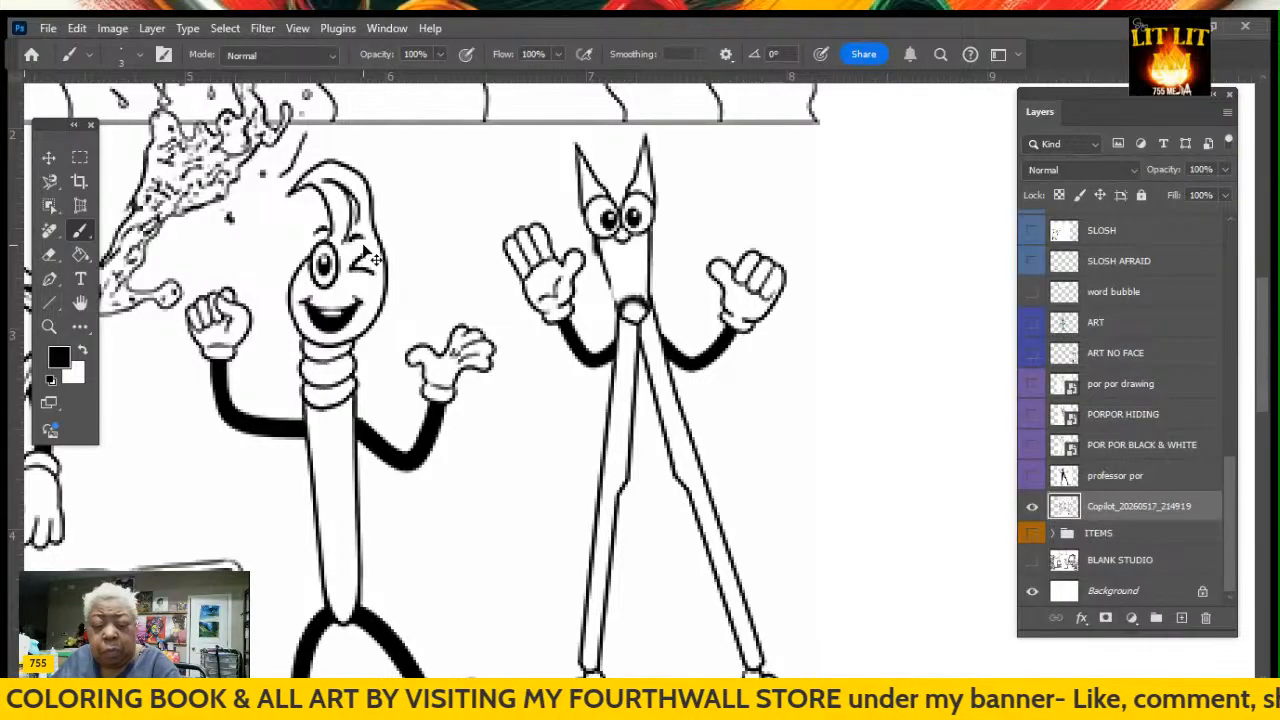
{"action": "key", "text": "ctrl+z"}
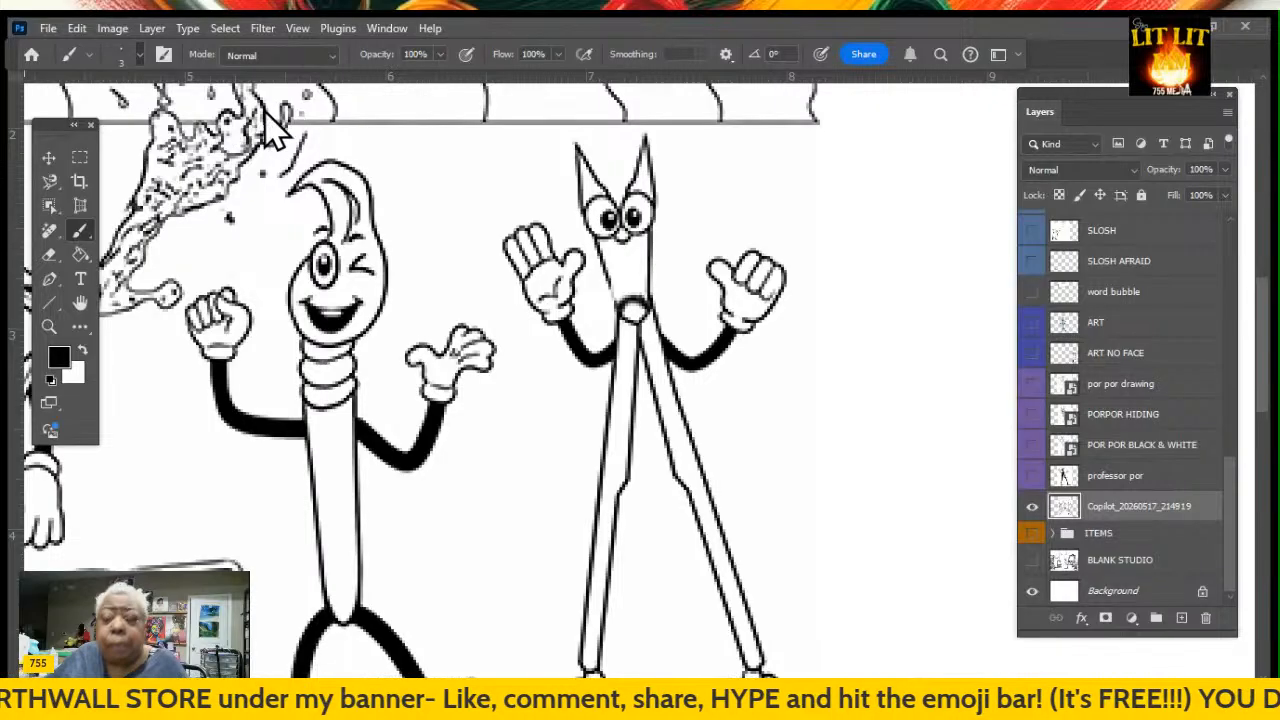
{"action": "key", "text": "bracketleft"}
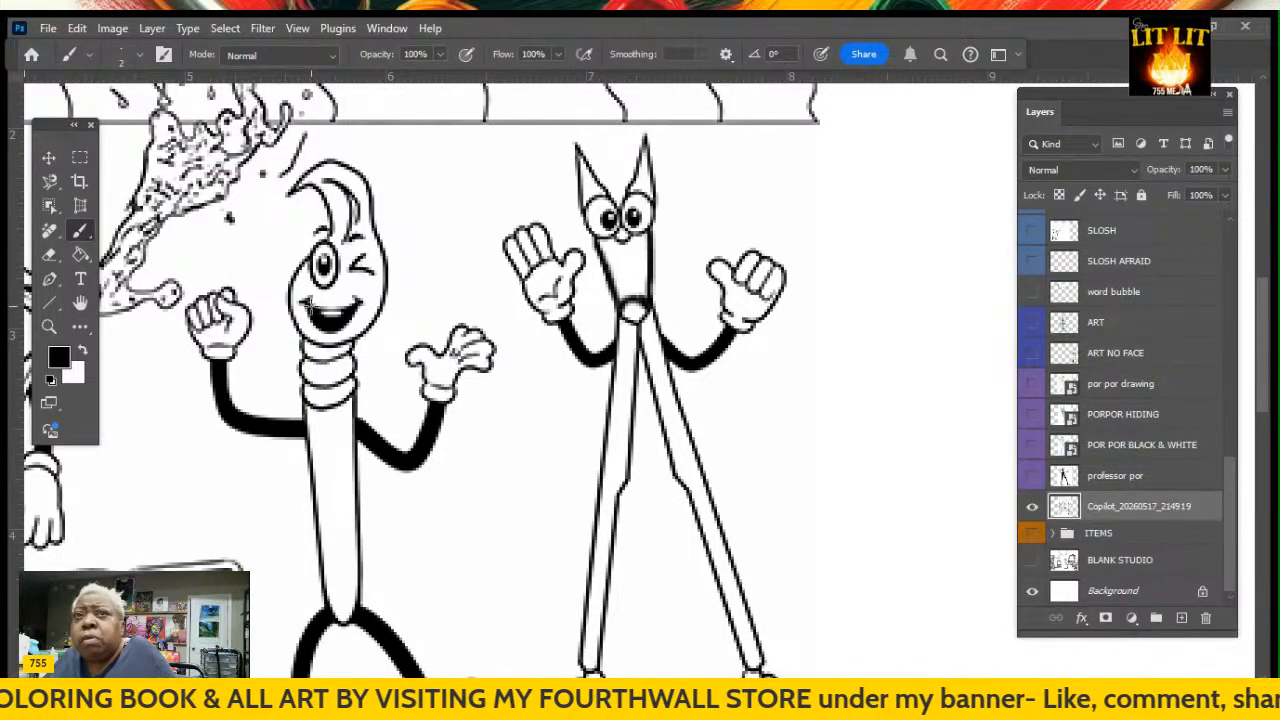
Erase the winking eye of the paintbrush character with the eraser at size 6
{"action": "left_click", "coordinate": [49, 254]}
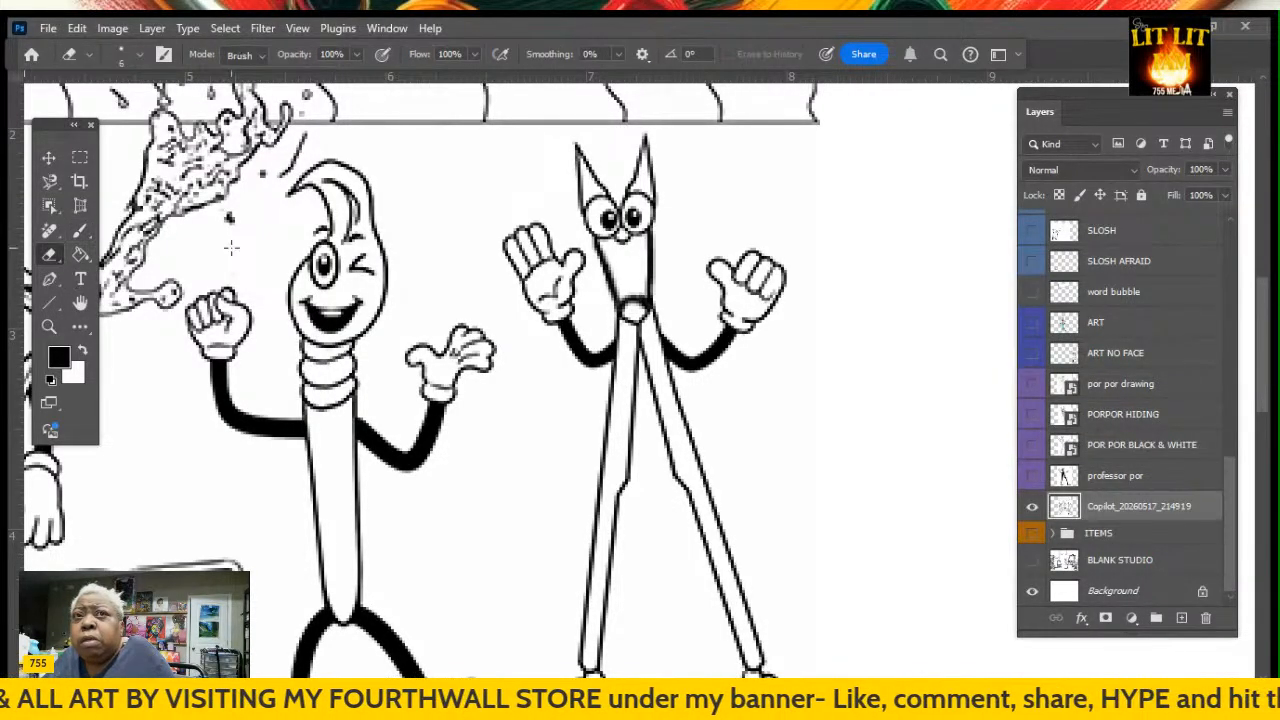
{"action": "left_click_drag", "start_coordinate": [344, 258], "coordinate": [365, 272]}
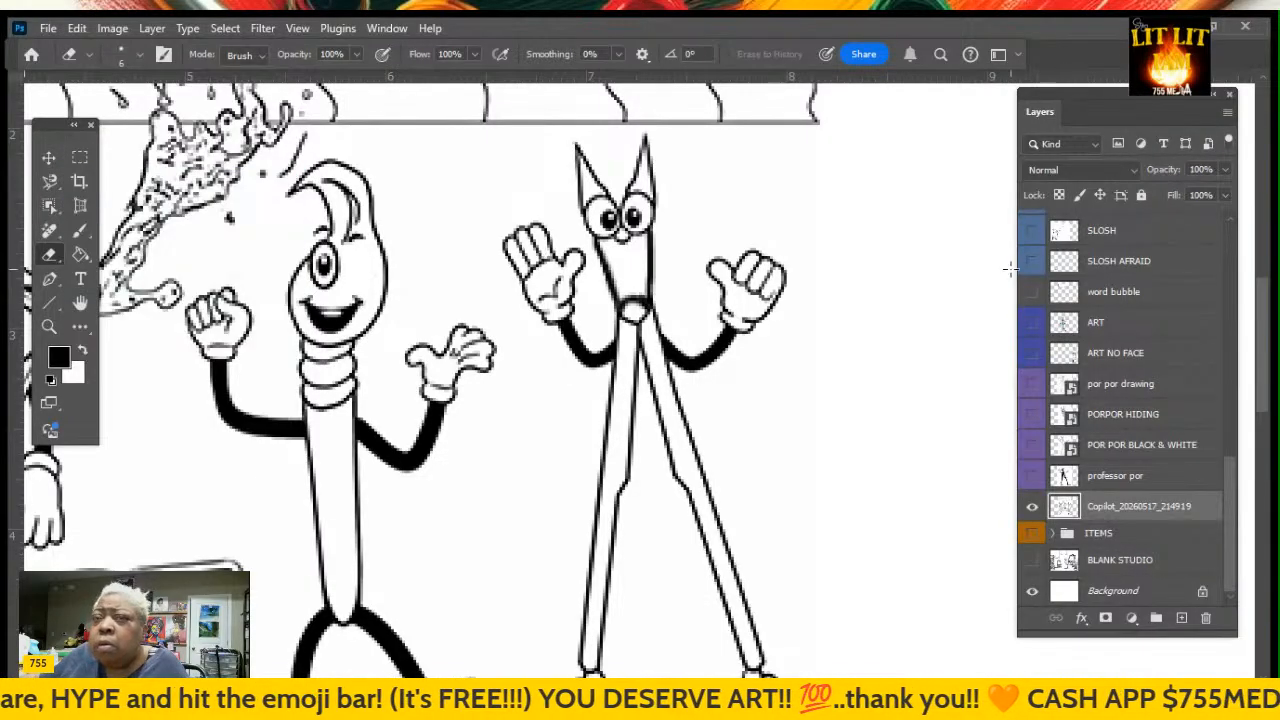
Show and expand the ITEMS layer group, then briefly preview its SCARED FACE layer and hide it again
{"action": "left_click", "coordinate": [48, 157]}
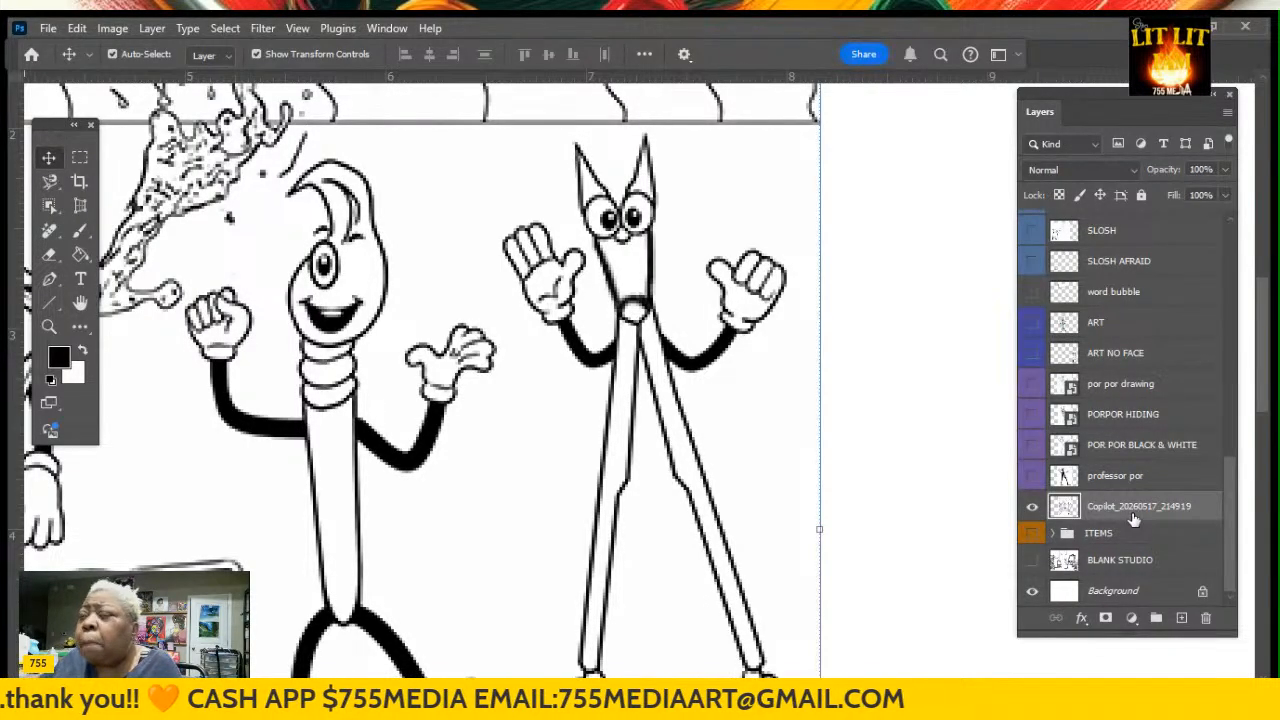
{"action": "left_click", "coordinate": [1098, 535]}
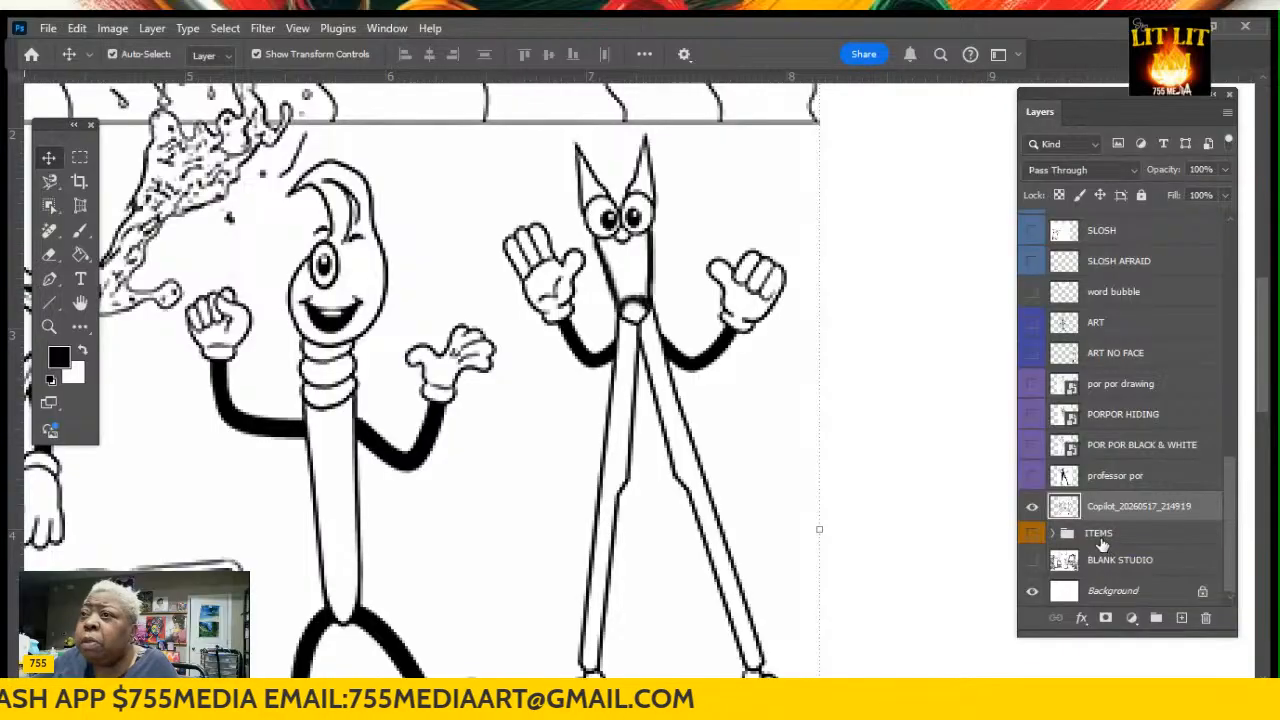
{"action": "left_click", "coordinate": [1032, 533]}
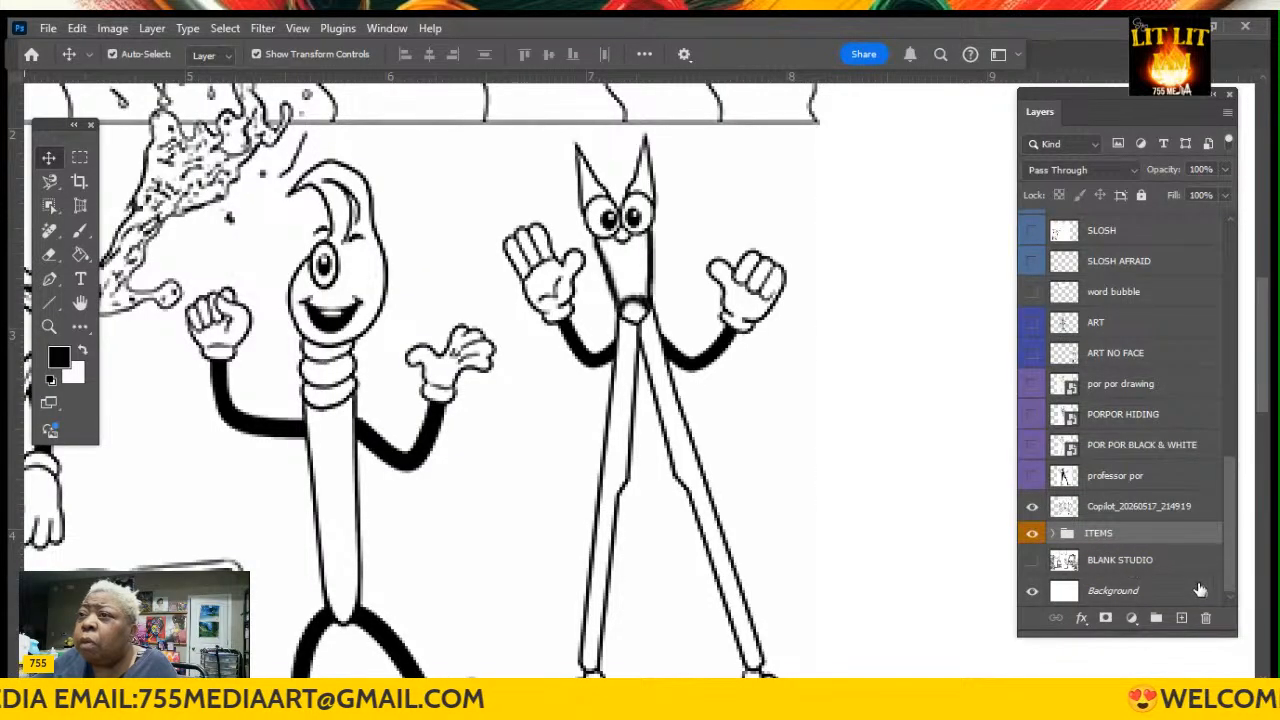
{"action": "left_click", "coordinate": [1052, 533]}
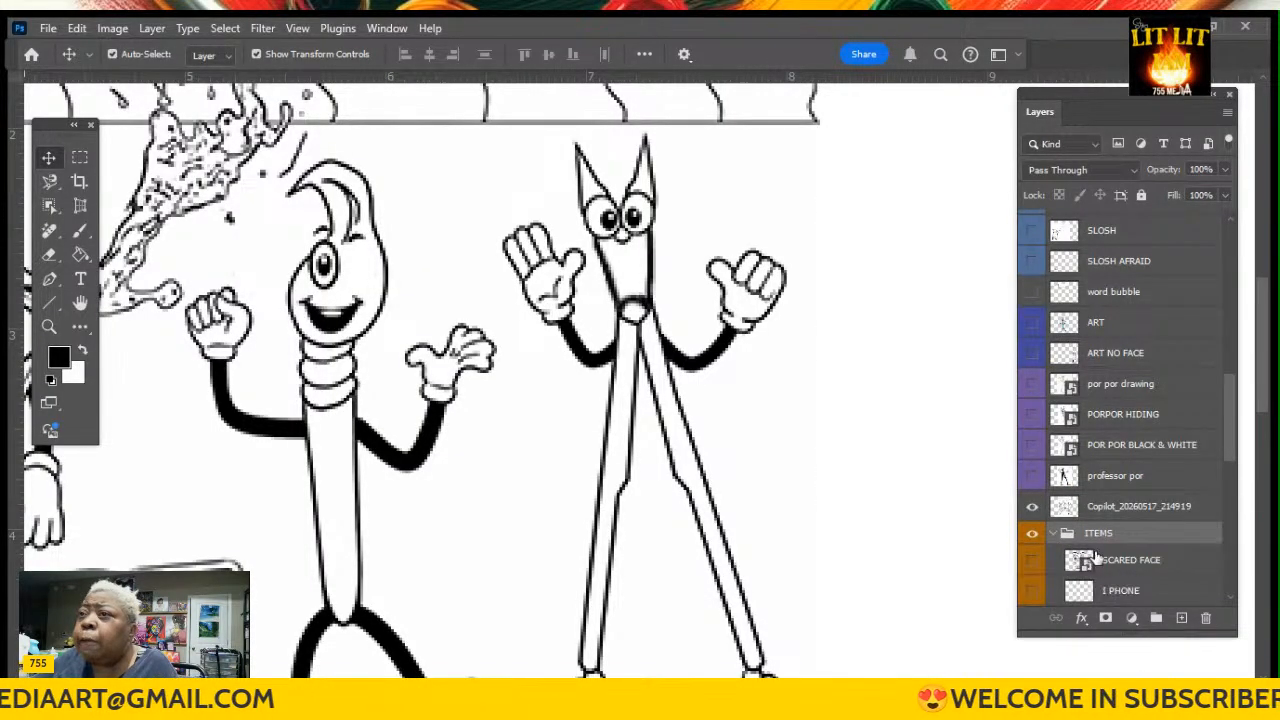
{"action": "scroll", "coordinate": [1107, 558], "scroll_direction": "down", "scroll_amount": 2}
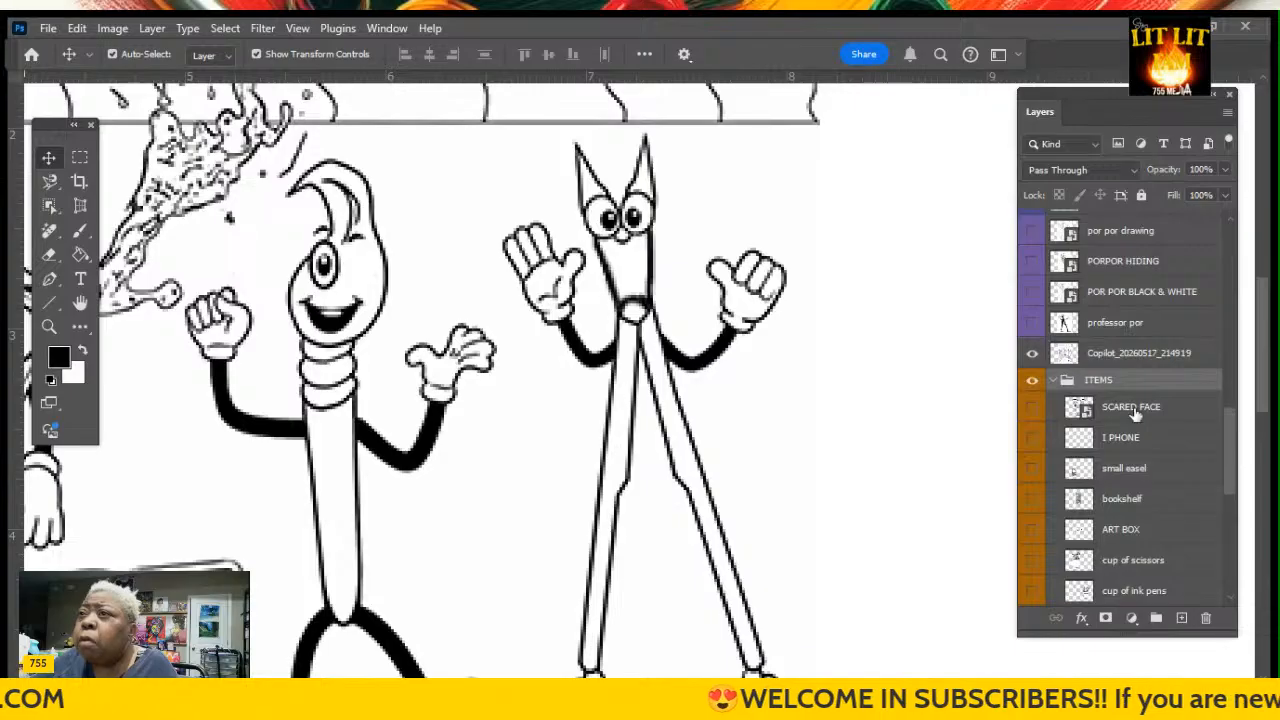
{"action": "left_click", "coordinate": [1032, 407]}
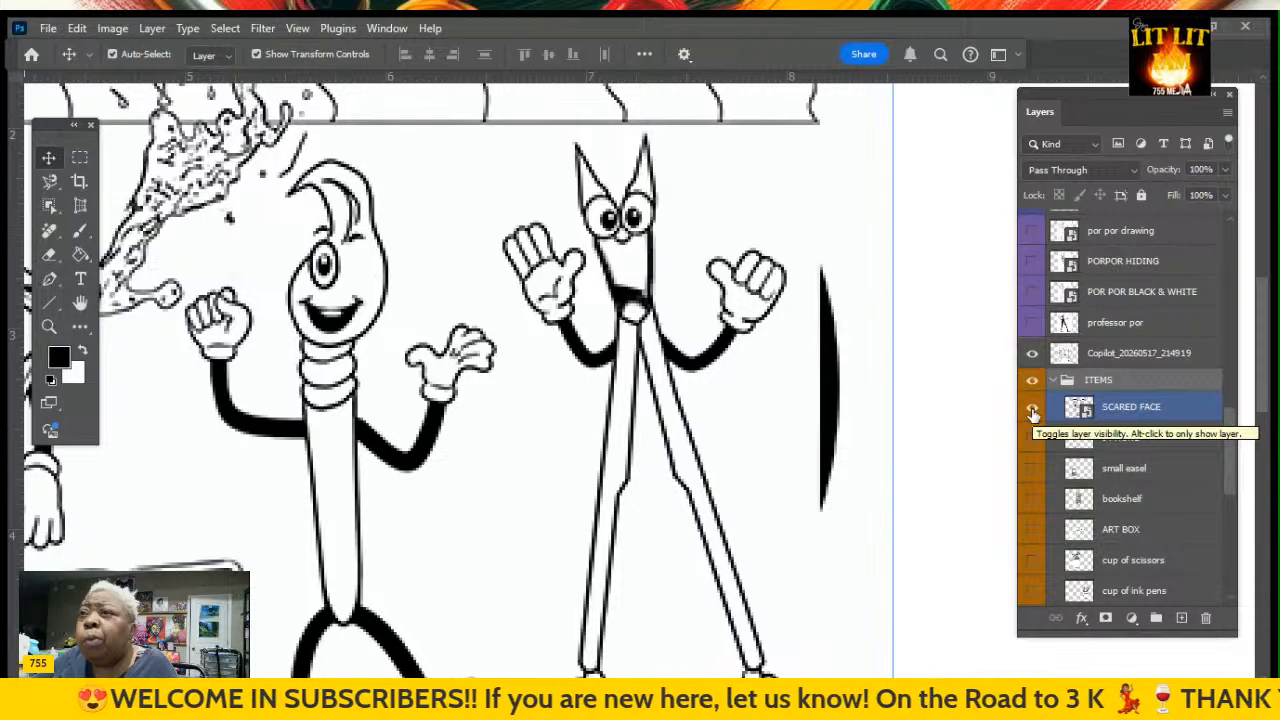
{"action": "left_click", "coordinate": [1032, 410]}
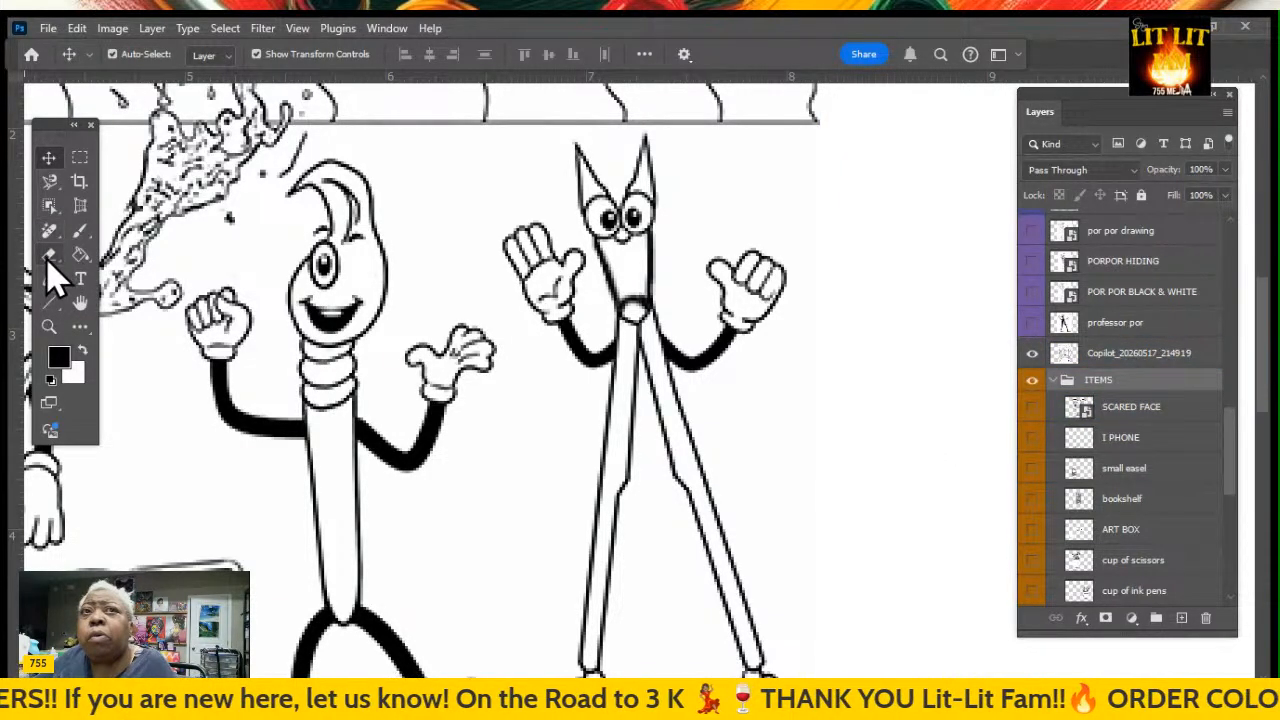
Activate the Magic Eraser and select the Copilot_20260517_214919 layer
{"action": "left_click", "coordinate": [48, 258]}
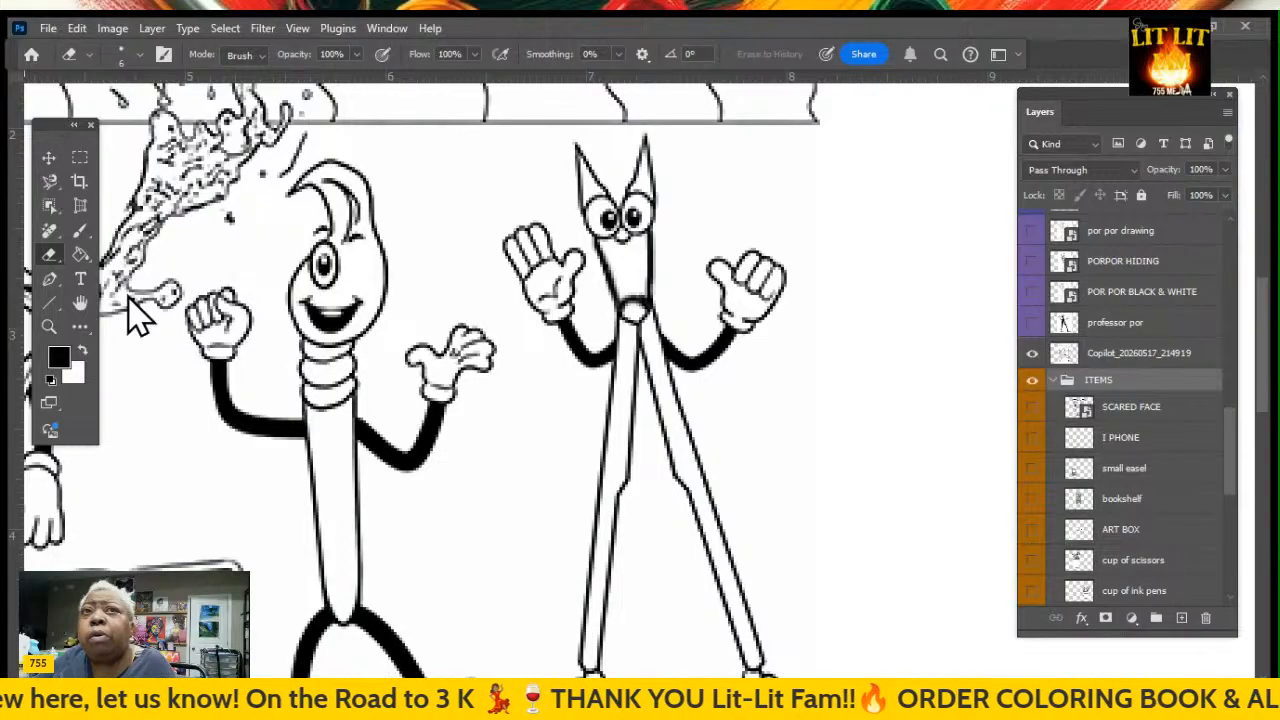
{"action": "key", "text": "shift+e"}
{"action": "key", "text": "shift+e"}
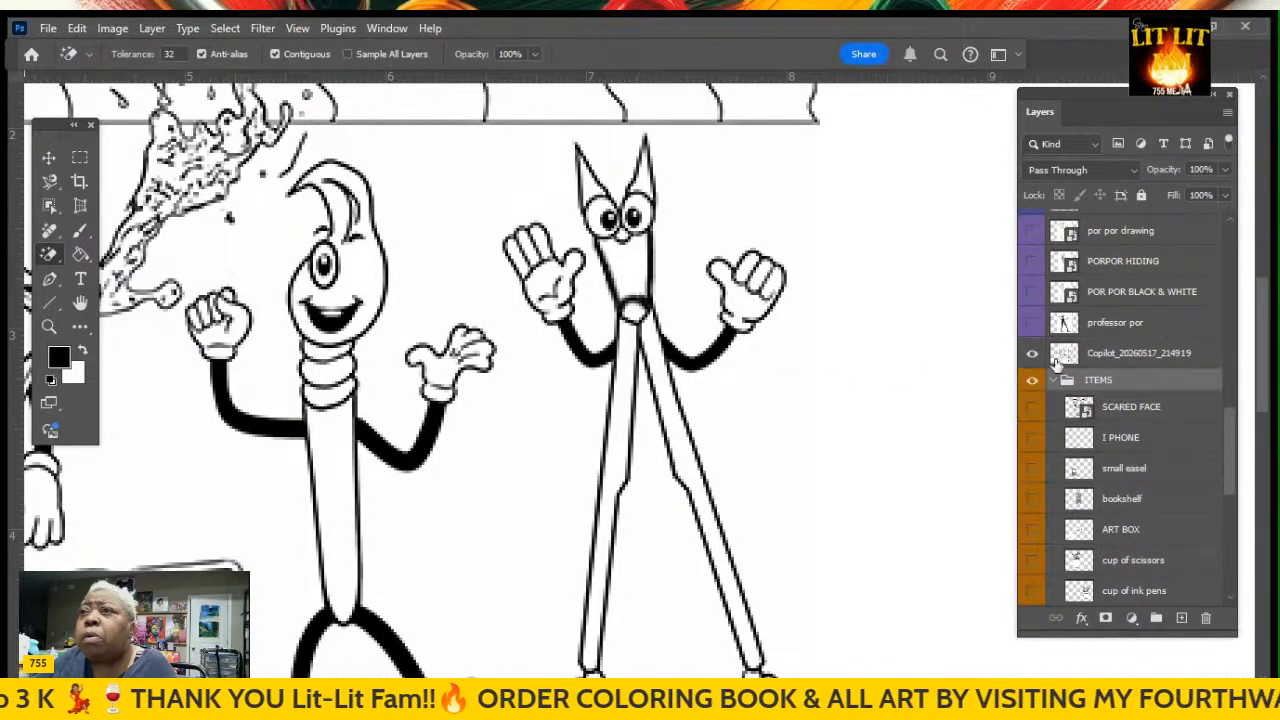
{"action": "left_click", "coordinate": [1097, 362]}
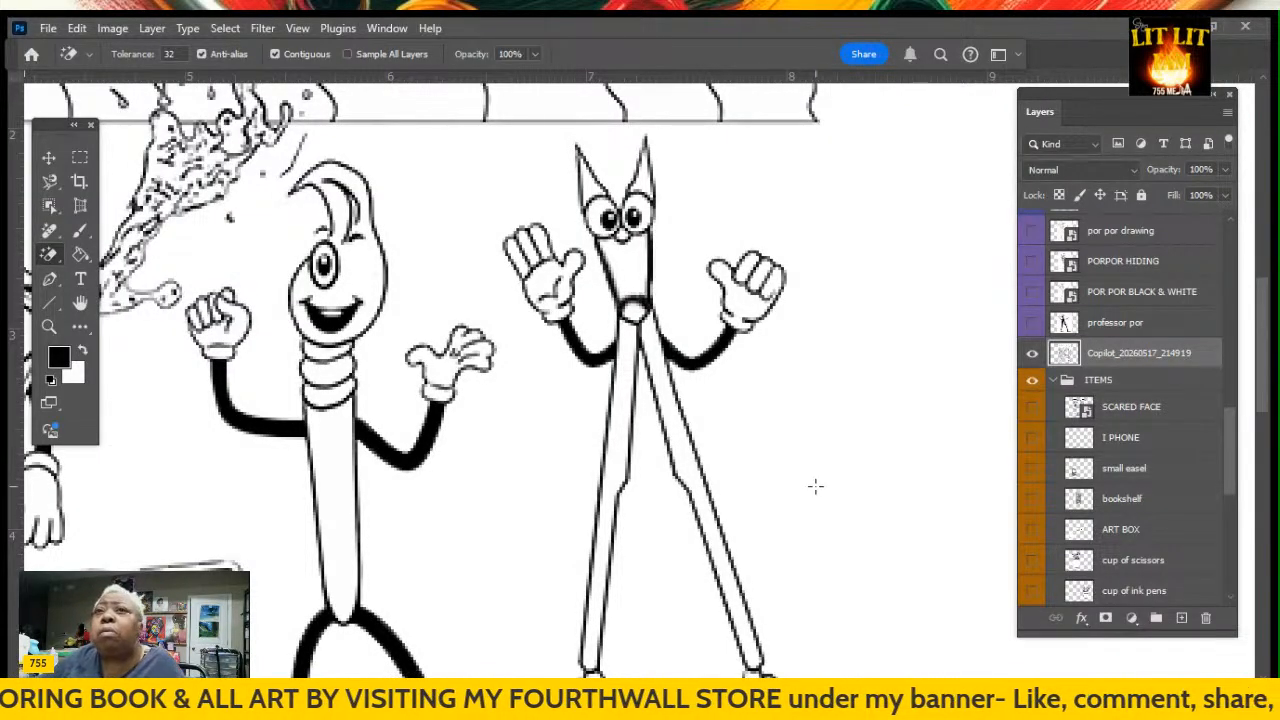
{"action": "scroll", "coordinate": [640, 540], "scroll_direction": "down", "scroll_amount": 2}
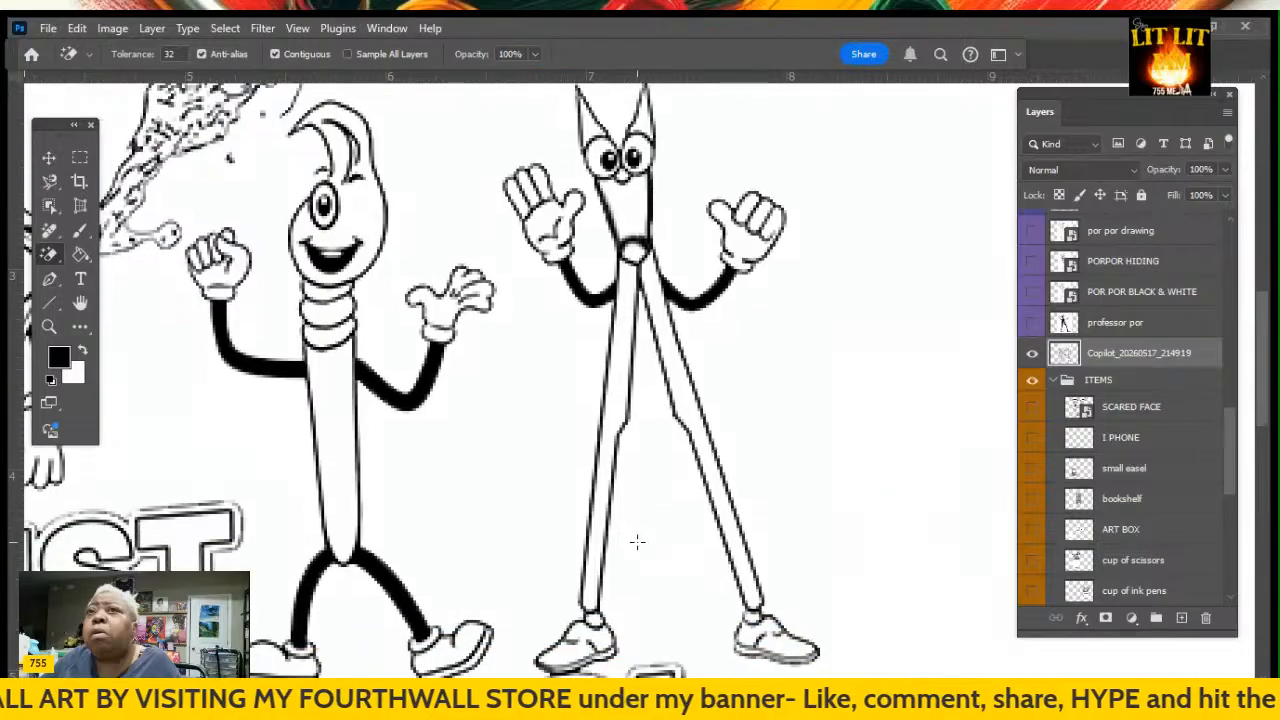
{"action": "scroll", "coordinate": [638, 539], "scroll_direction": "down", "scroll_amount": 2}
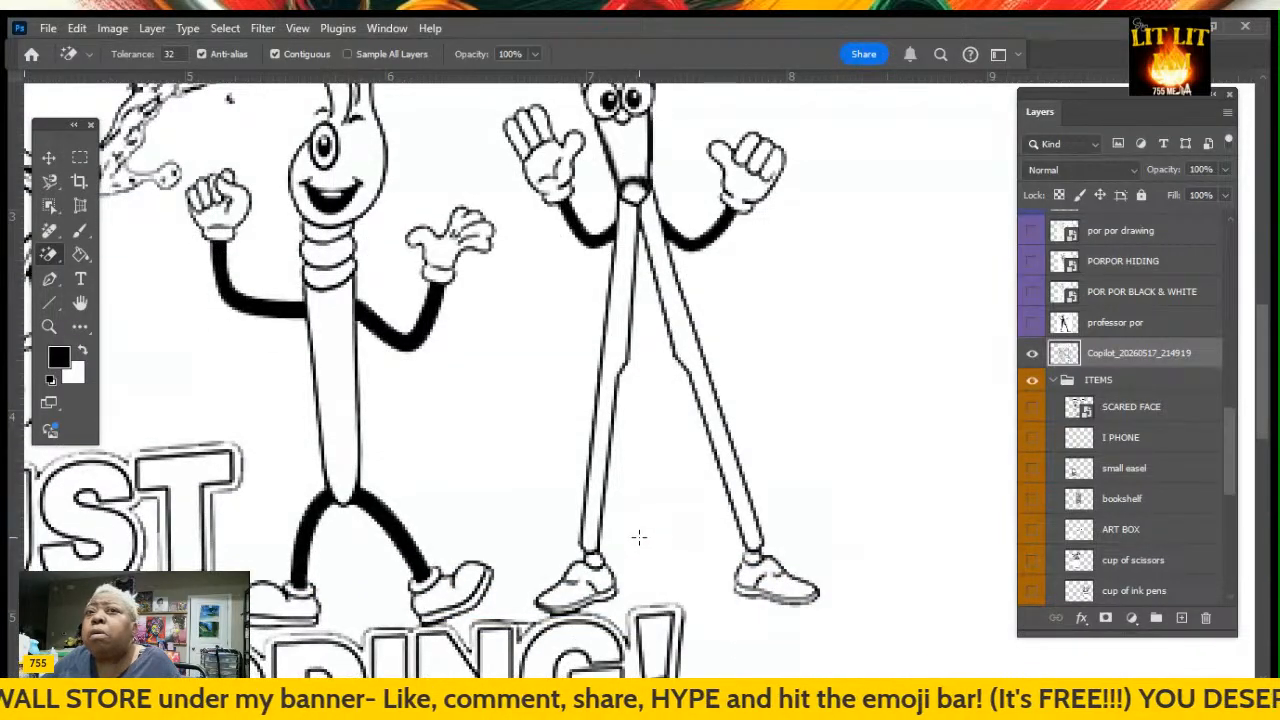
{"action": "scroll", "coordinate": [638, 538], "scroll_direction": "down", "scroll_amount": 7}
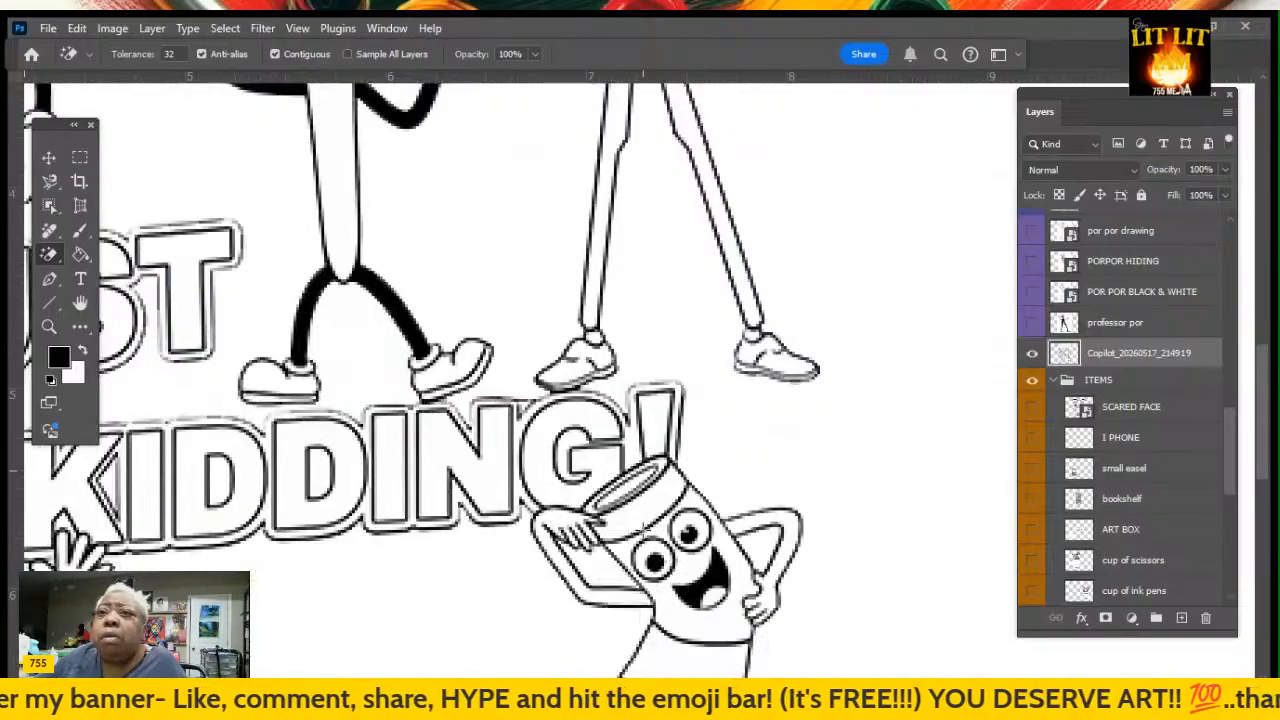
{"action": "scroll", "coordinate": [520, 360], "scroll_direction": "up", "scroll_amount": 4}
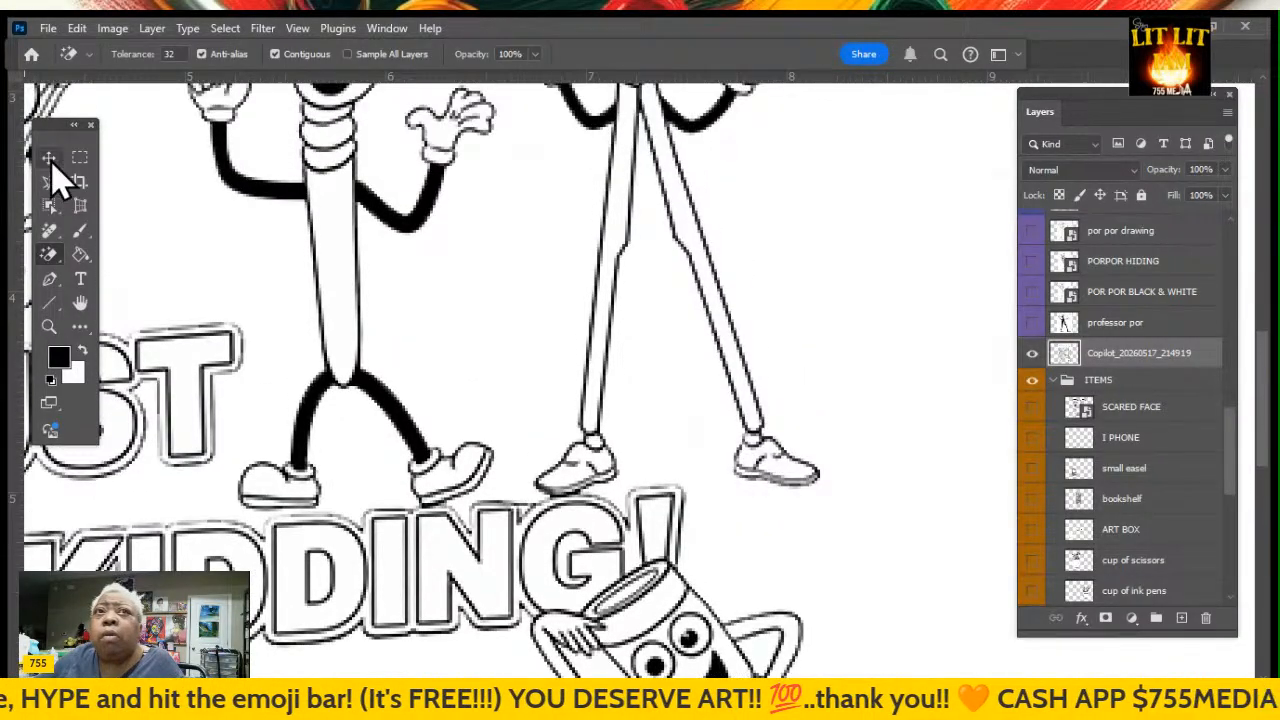
Make the SCARED FACE layer in the ITEMS group visible behind the JUST KIDDING artwork
{"action": "left_click", "coordinate": [48, 157]}
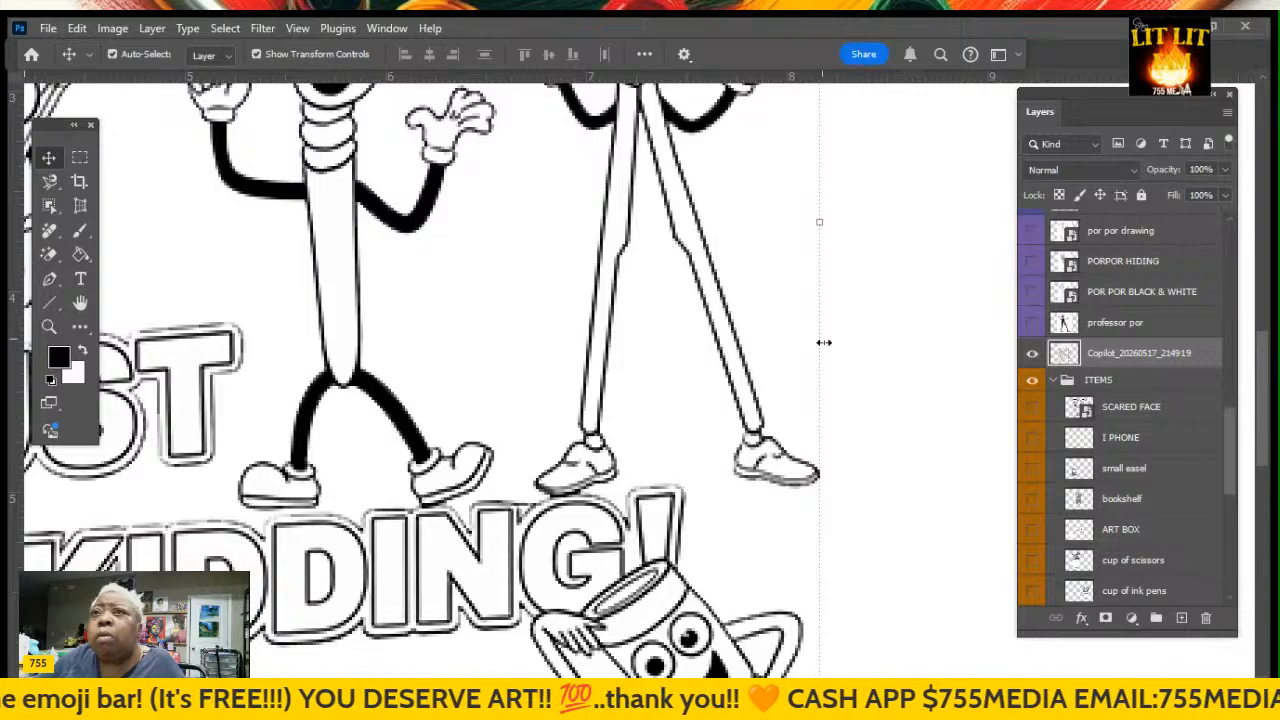
{"action": "scroll", "coordinate": [836, 365], "scroll_direction": "up", "scroll_amount": 10}
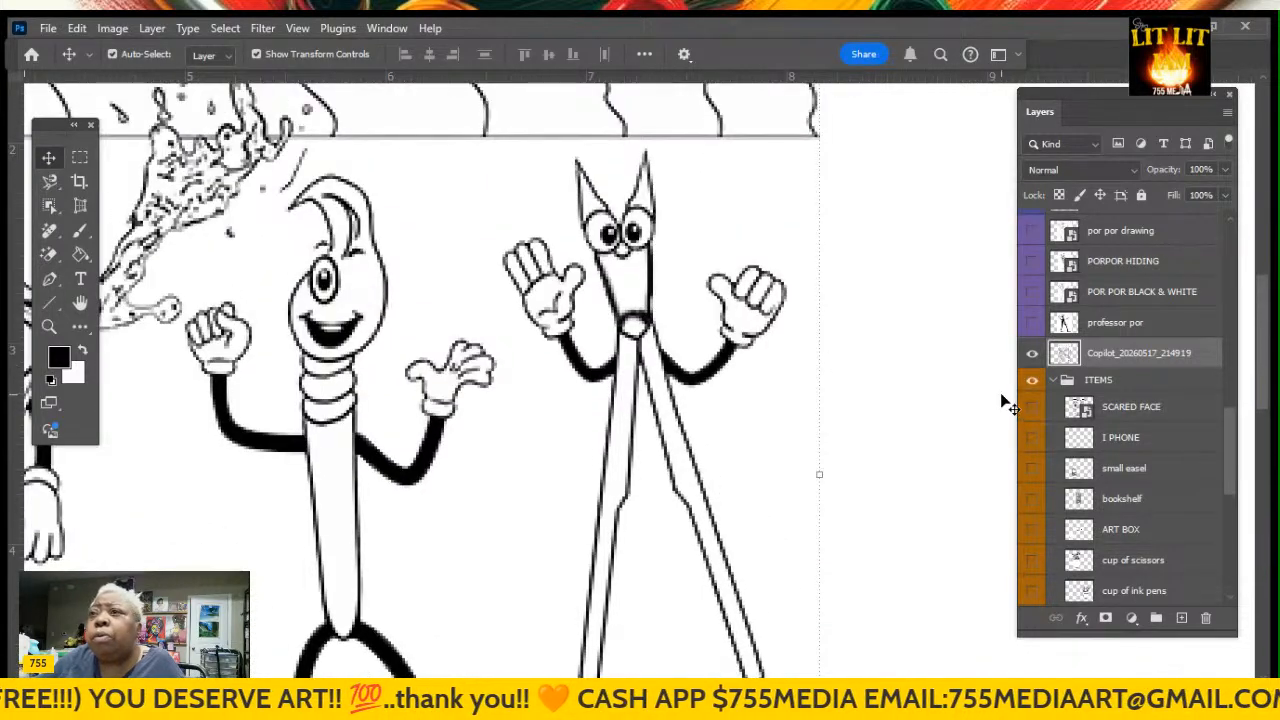
{"action": "left_click", "coordinate": [1032, 407]}
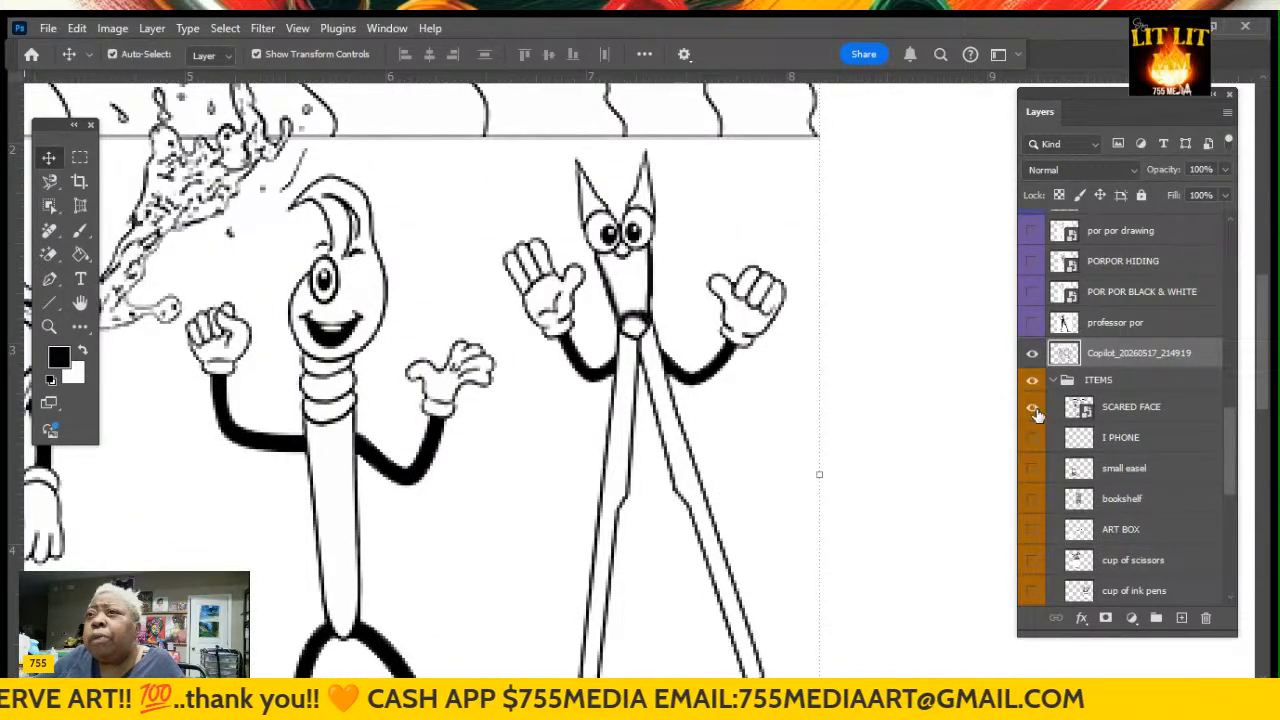
{"action": "left_click", "coordinate": [1135, 410]}
{"action": "scroll", "coordinate": [632, 430], "scroll_direction": "up", "scroll_amount": 14}
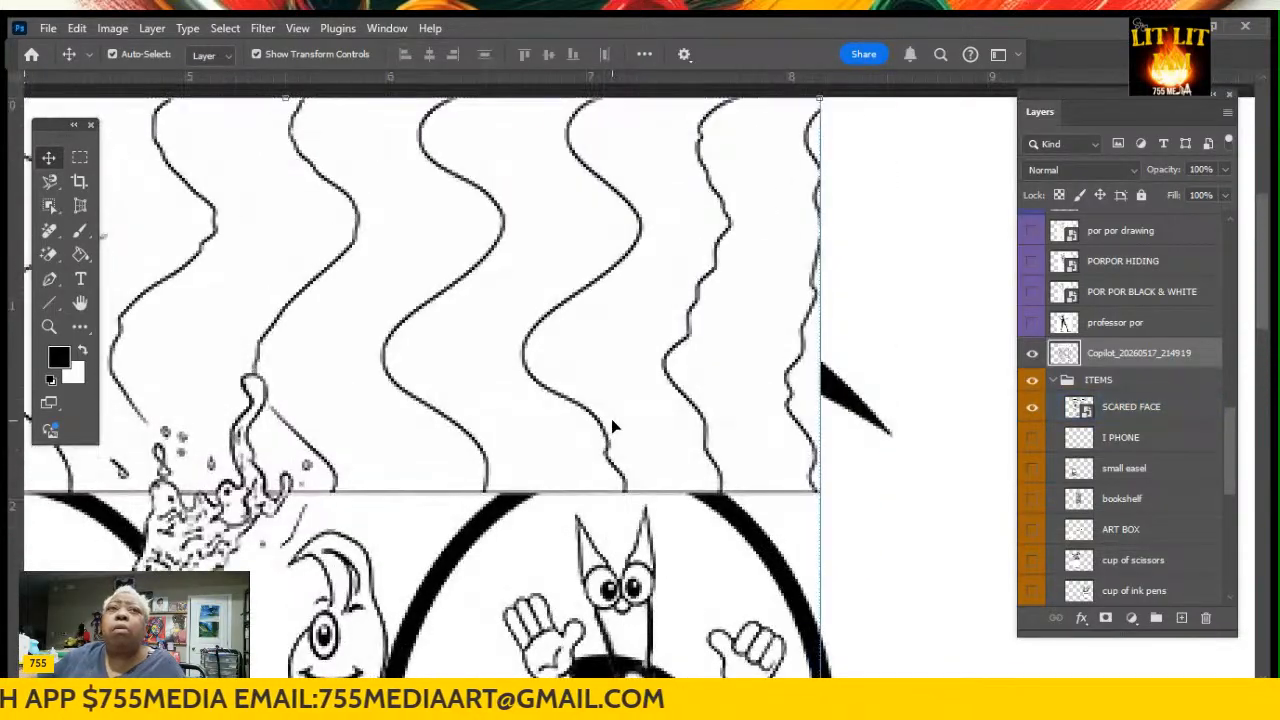
Scale the JUST KIDDING artwork down to about 36.68% toward its upper-right corner and apply the transformation
{"action": "left_click", "coordinate": [50, 328]}
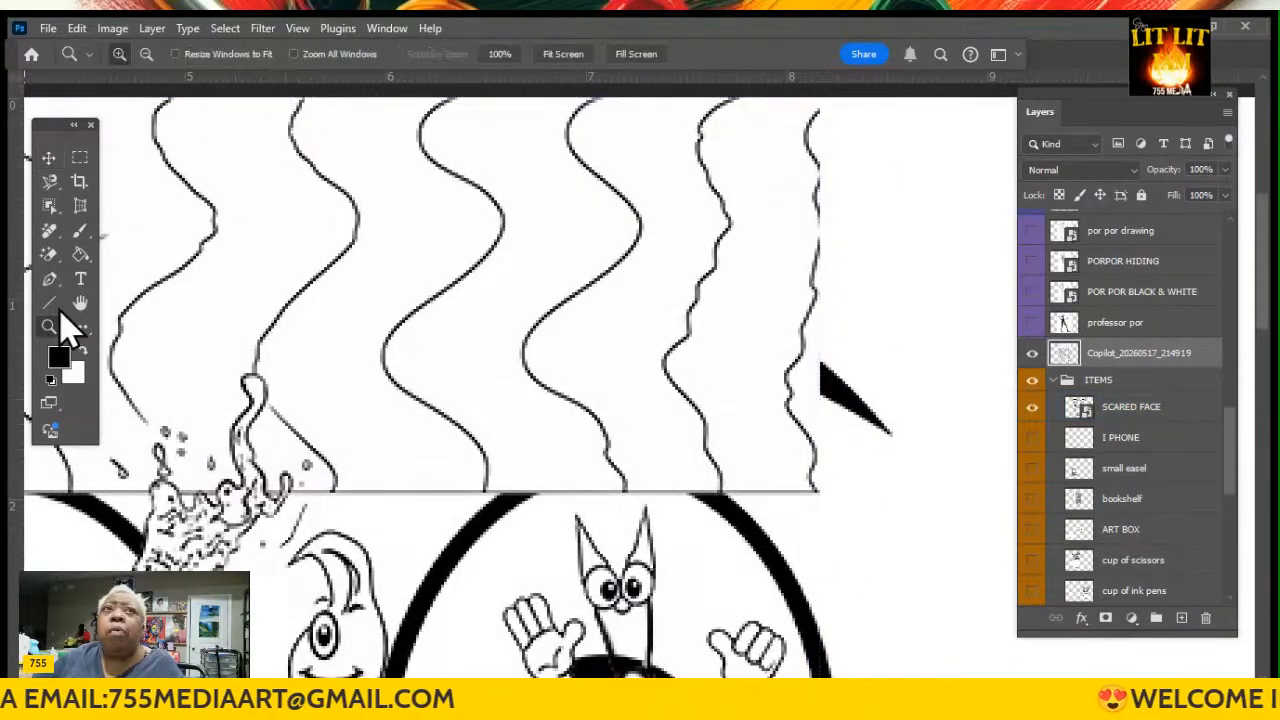
{"action": "left_click", "coordinate": [879, 334], "text": "alt"}
{"action": "left_click", "coordinate": [879, 334], "text": "alt"}
{"action": "scroll", "coordinate": [490, 466], "scroll_direction": "down", "scroll_amount": 3}
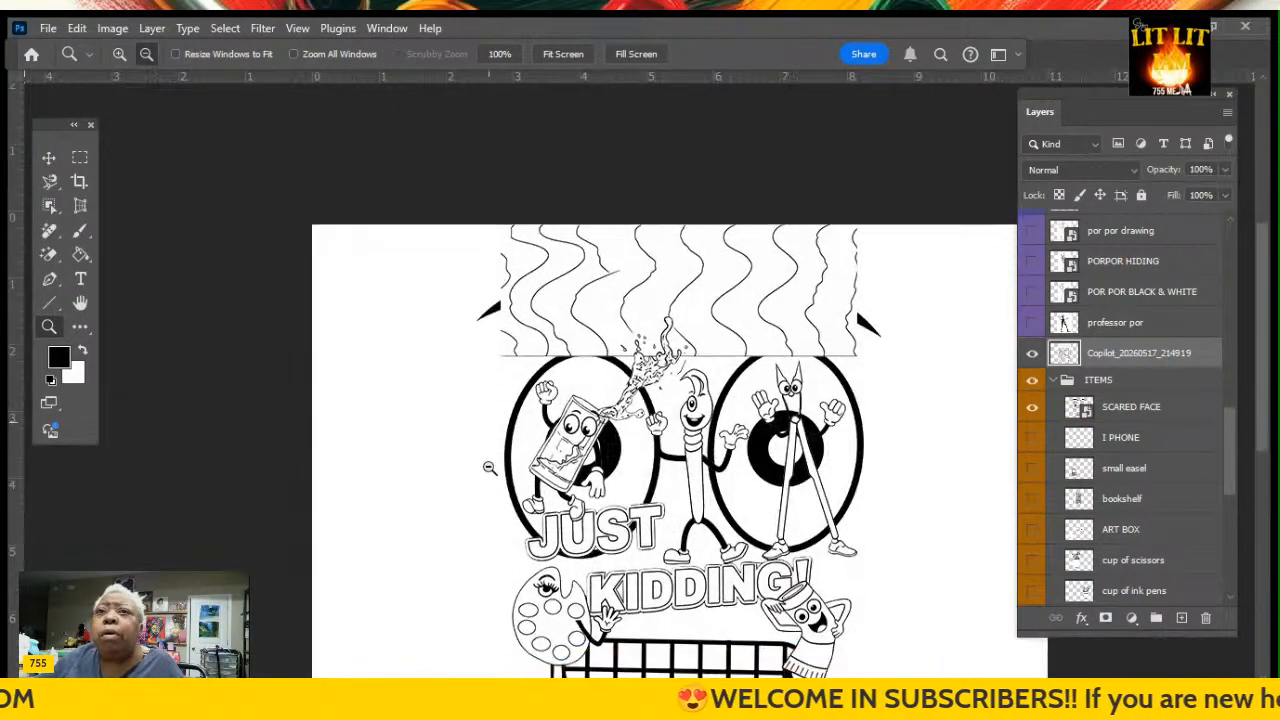
{"action": "left_click", "coordinate": [48, 158]}
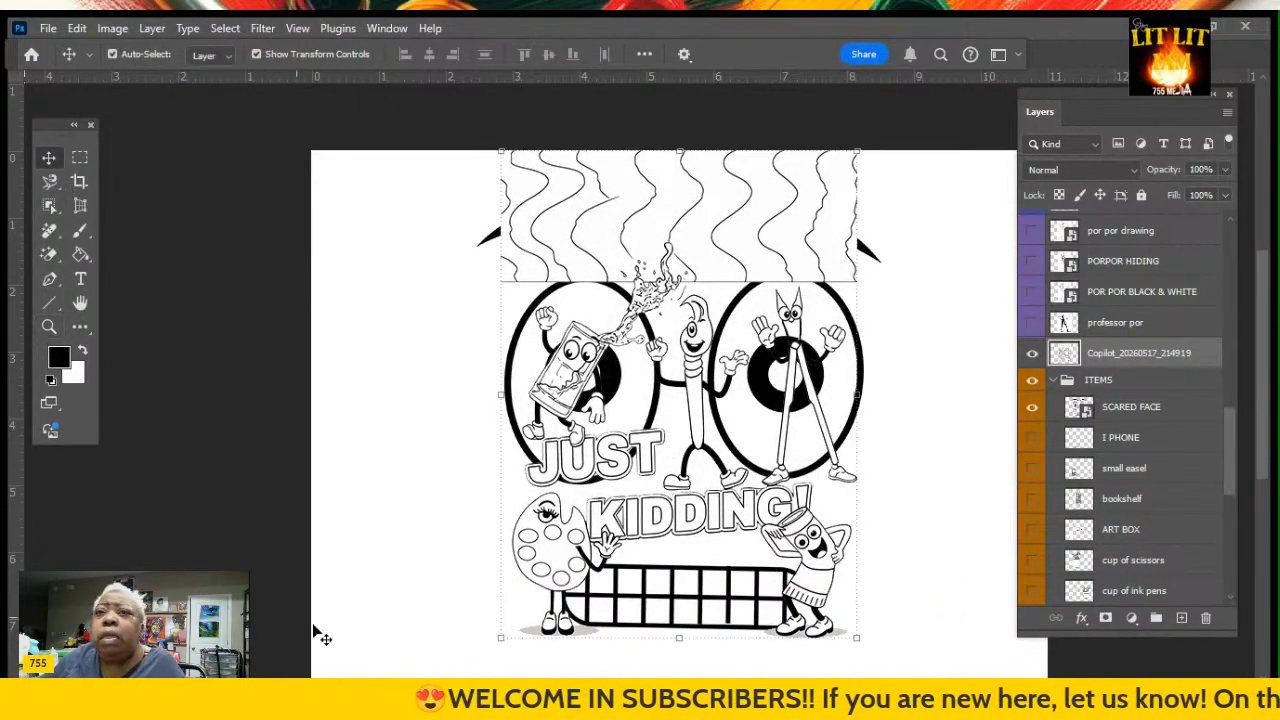
{"action": "left_click", "coordinate": [497, 642]}
{"action": "left_click_drag", "start_coordinate": [497, 642], "coordinate": [727, 328]}
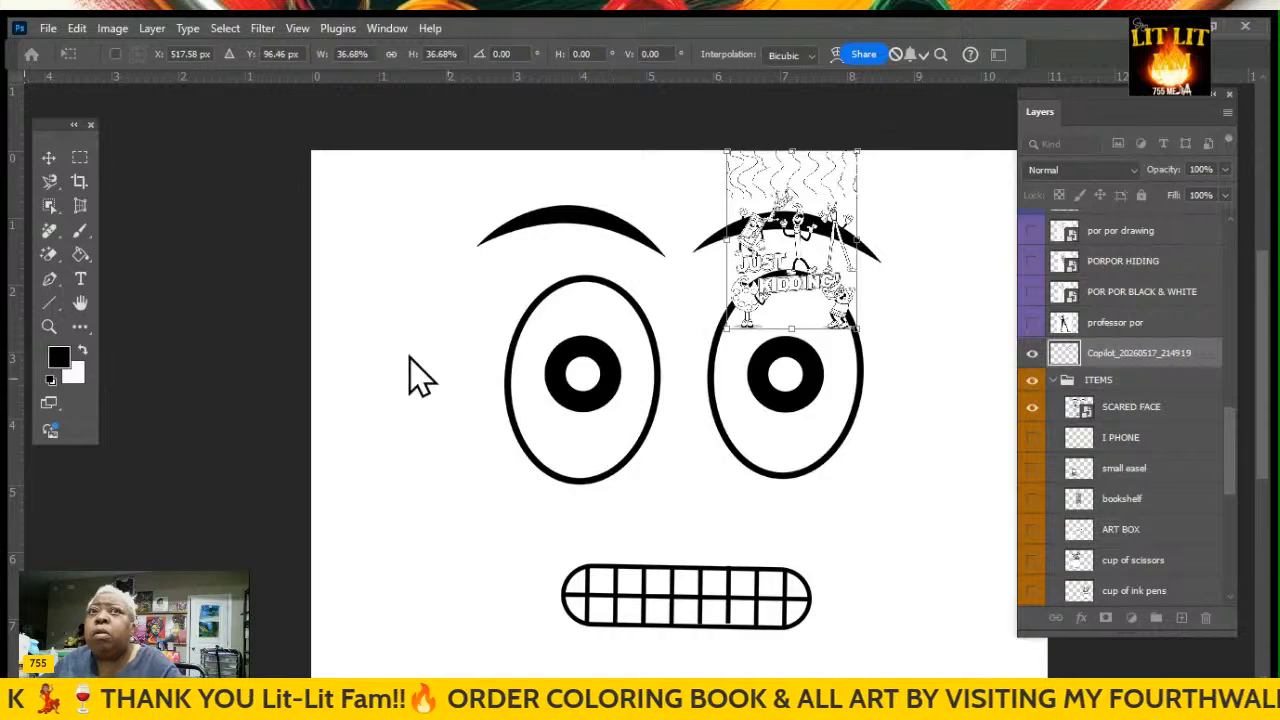
{"action": "left_click", "coordinate": [48, 157]}
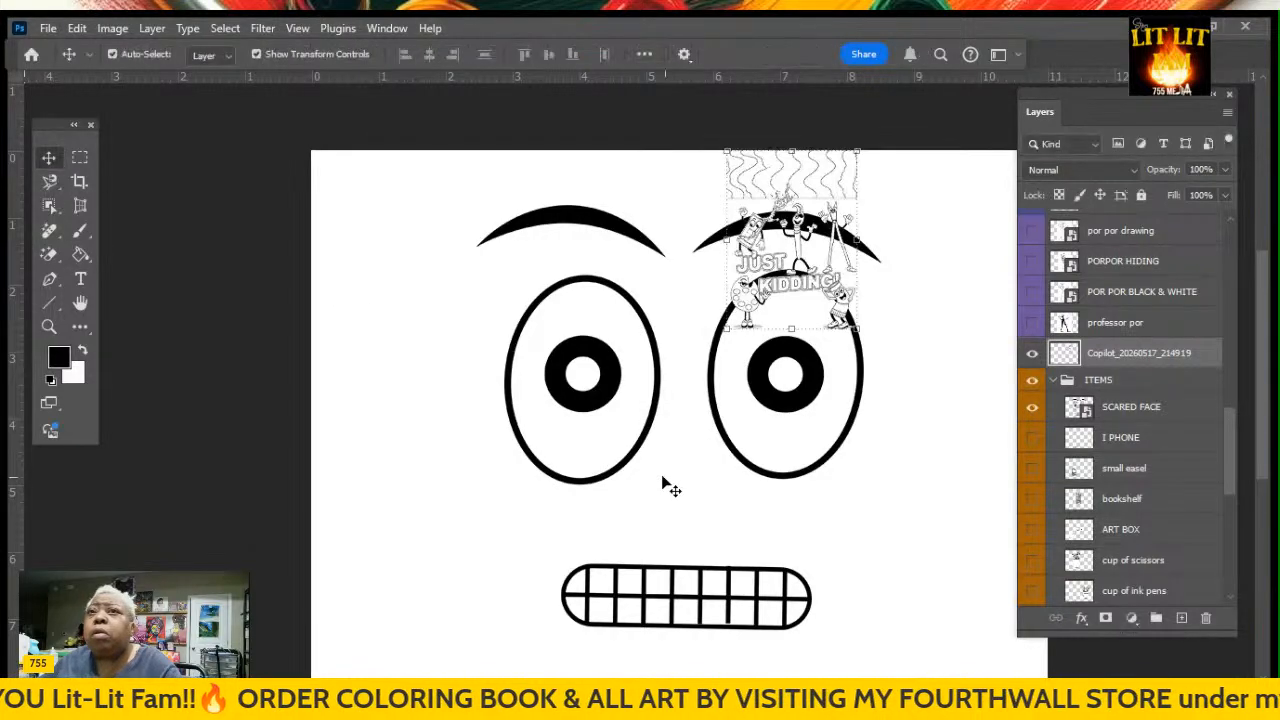
Select the large scared face on the canvas, shift it down, and shrink it to about 3.06% near the page's lower edge
{"action": "left_click", "coordinate": [613, 462]}
{"action": "left_click", "coordinate": [597, 400]}
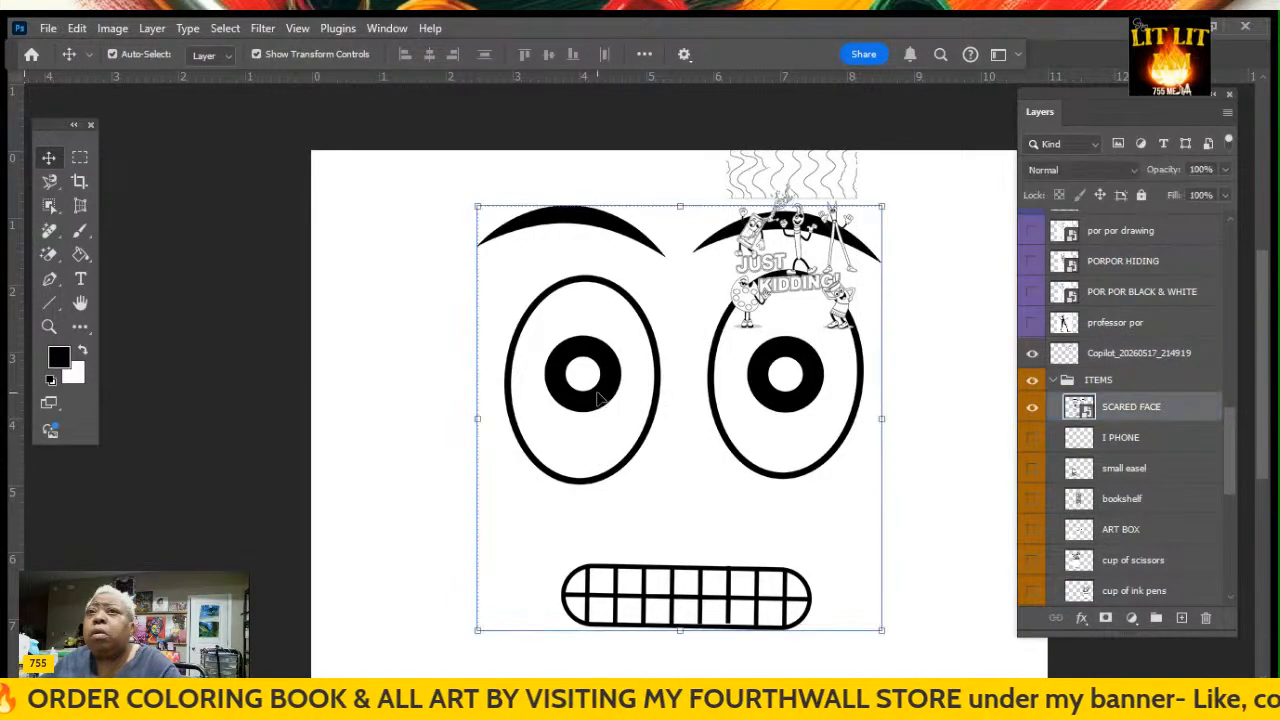
{"action": "left_click_drag", "start_coordinate": [472, 203], "coordinate": [421, 300]}
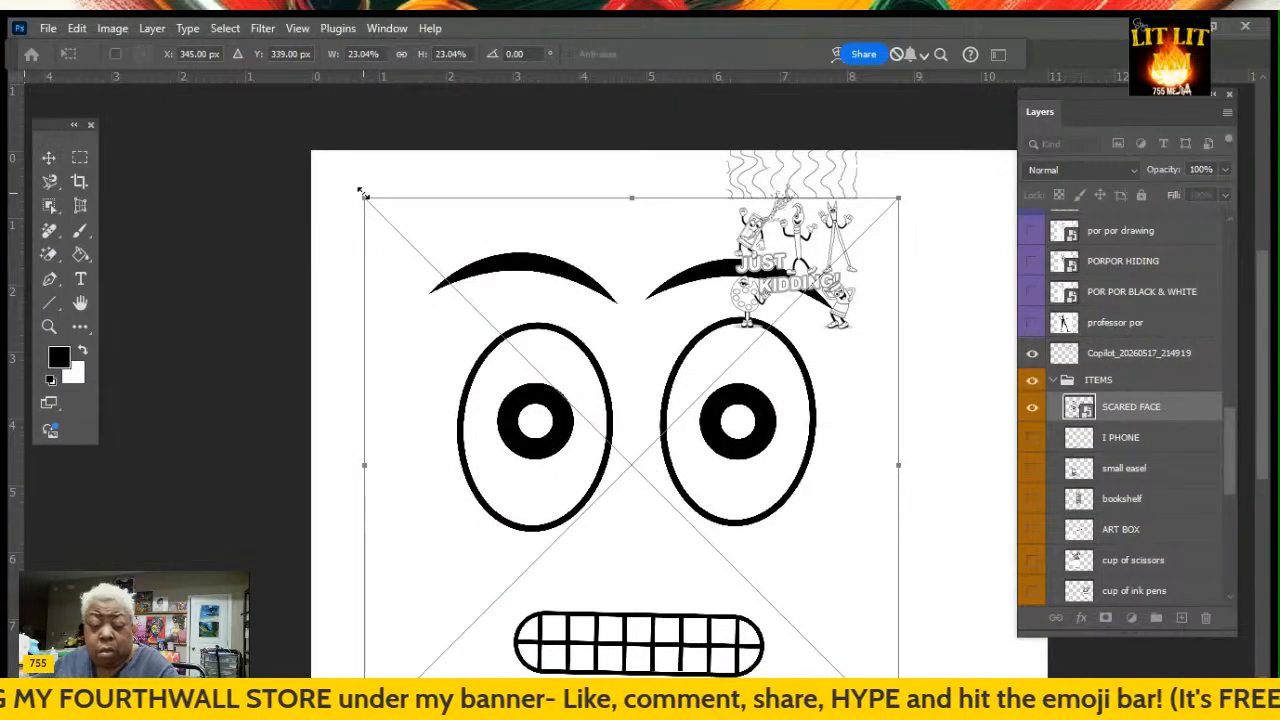
{"action": "left_click_drag", "start_coordinate": [364, 196], "coordinate": [822, 651]}
{"action": "left_click", "coordinate": [757, 251]}
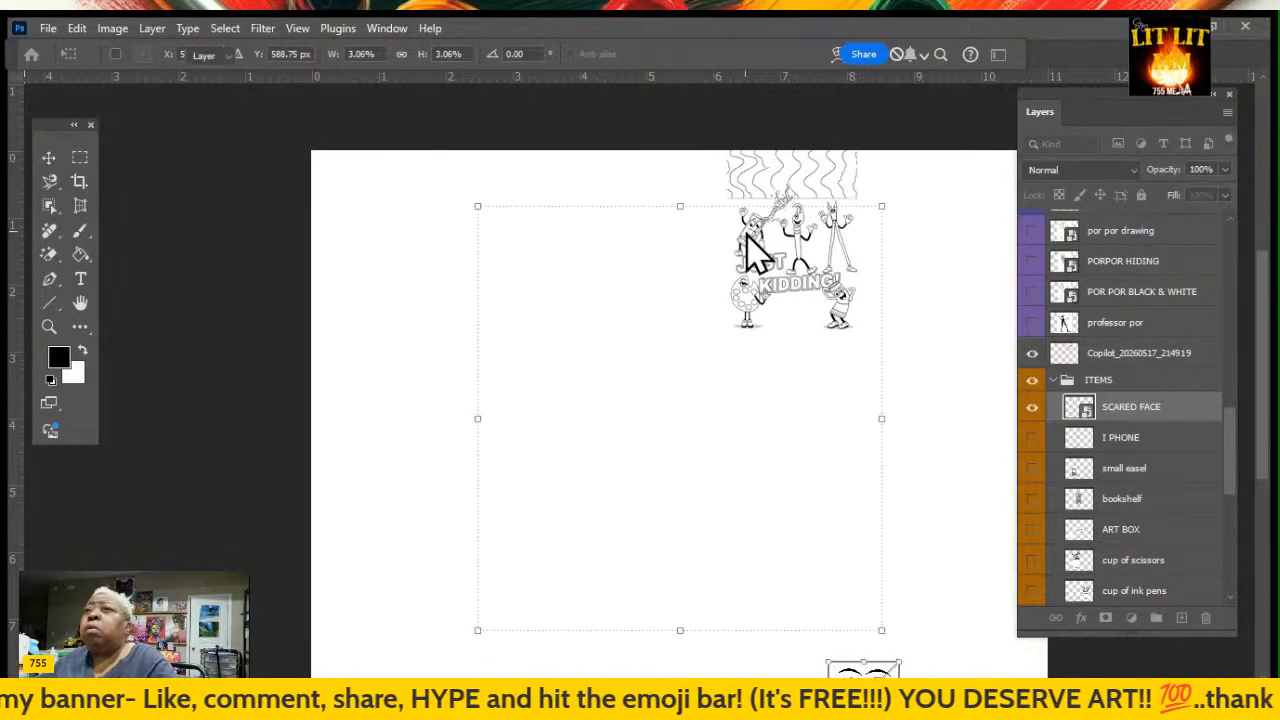
Select the small JUST KIDDING artwork, enlarge it to about 510.48% from its upper-right corner, and apply the transformation
{"action": "left_click", "coordinate": [790, 265]}
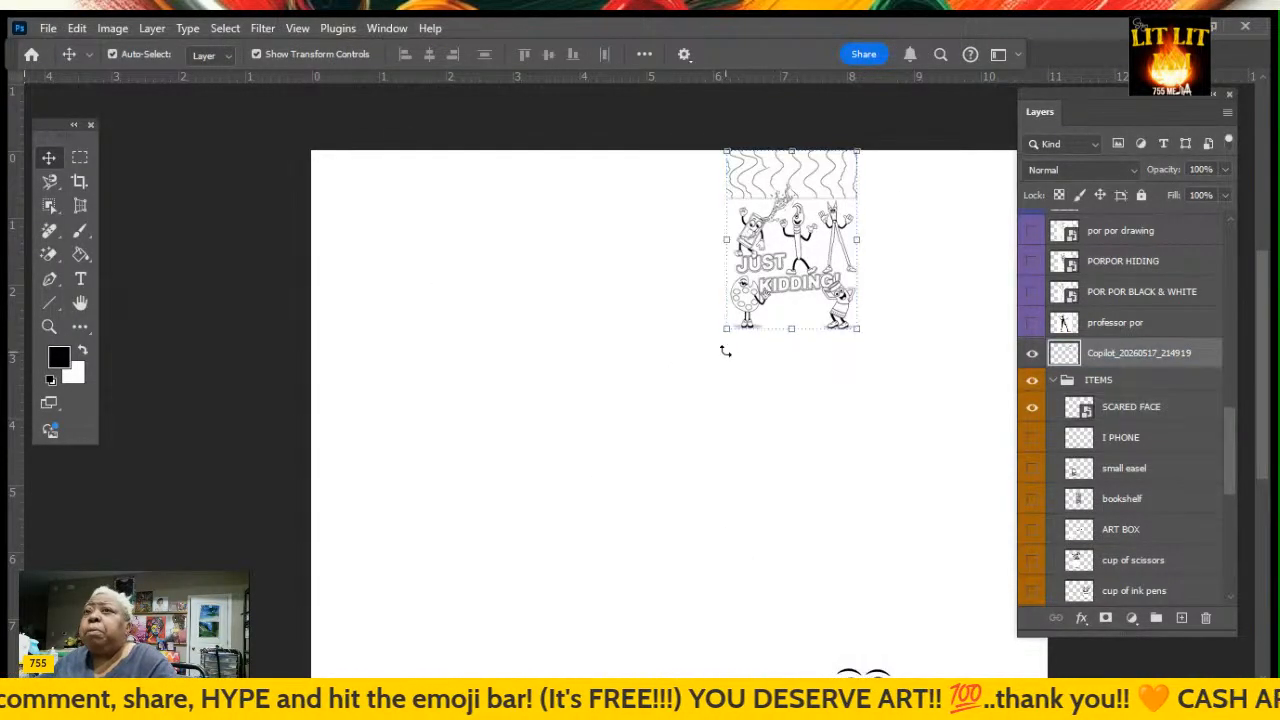
{"action": "left_click", "coordinate": [722, 330]}
{"action": "left_click_drag", "start_coordinate": [722, 330], "coordinate": [190, 719]}
{"action": "scroll", "coordinate": [190, 719], "scroll_direction": "down", "scroll_amount": 5}
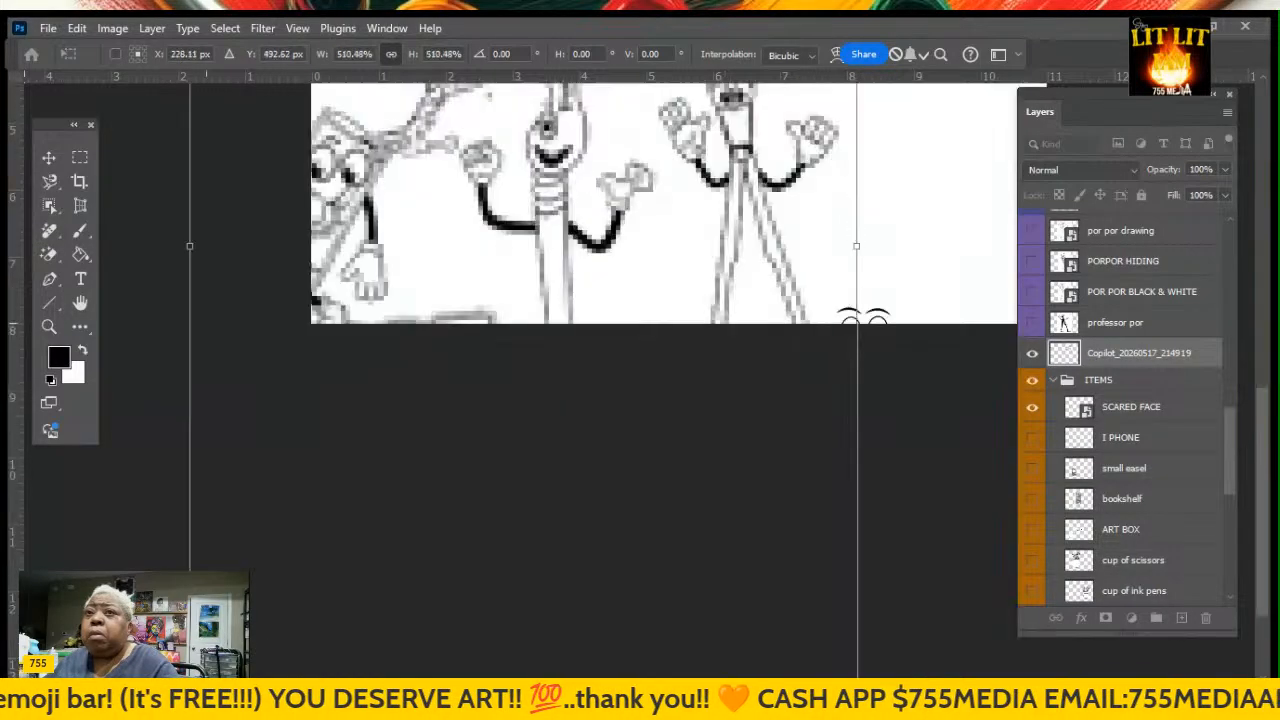
{"action": "scroll", "coordinate": [662, 260], "scroll_direction": "up", "scroll_amount": 1}
{"action": "scroll", "coordinate": [662, 260], "scroll_direction": "up", "scroll_amount": 3}
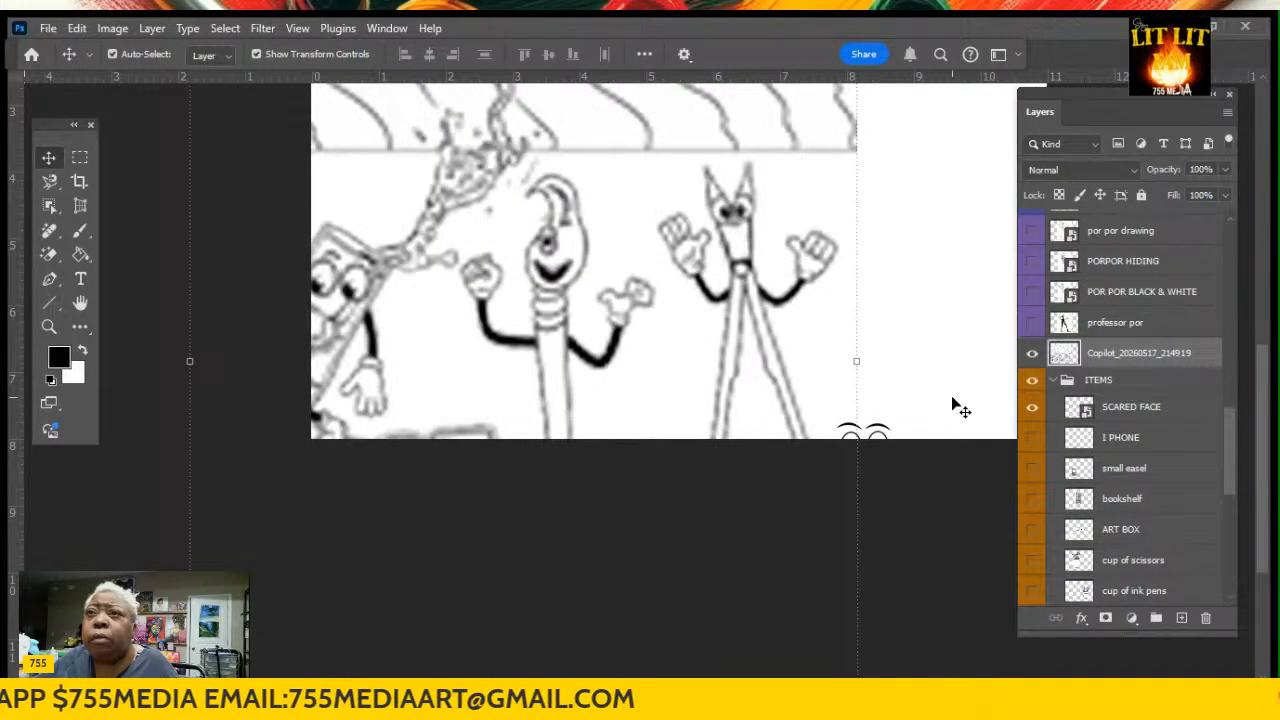
Move the small scared face into the blank area beside the pointy-eared character and hide the SCARED FACE layer
{"action": "left_click", "coordinate": [1100, 410]}
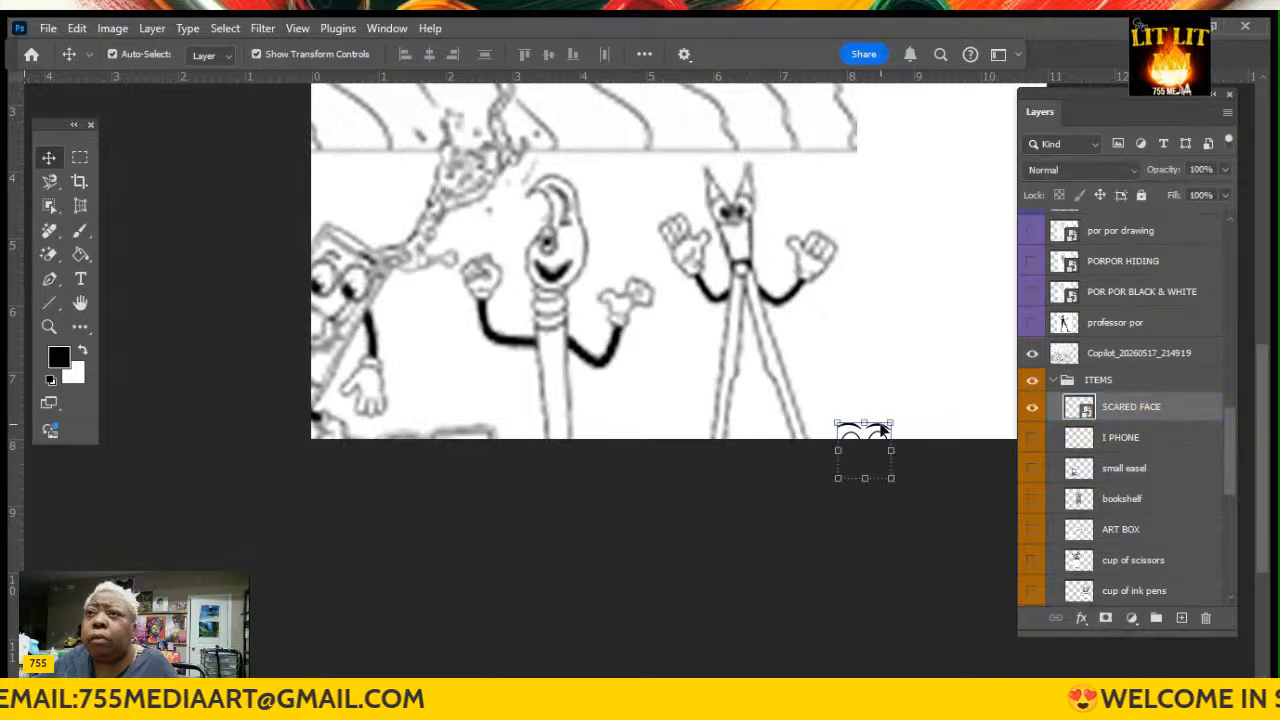
{"action": "left_click_drag", "start_coordinate": [876, 436], "coordinate": [916, 280]}
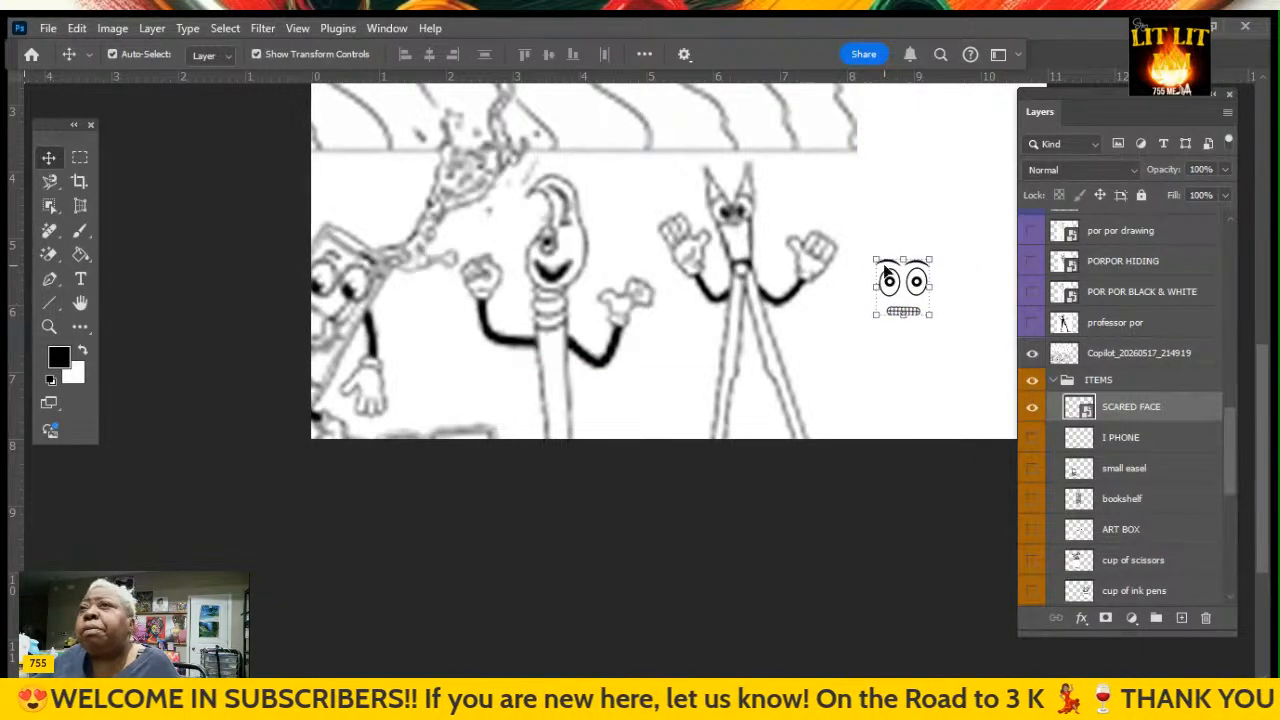
{"action": "left_click", "coordinate": [1036, 413]}
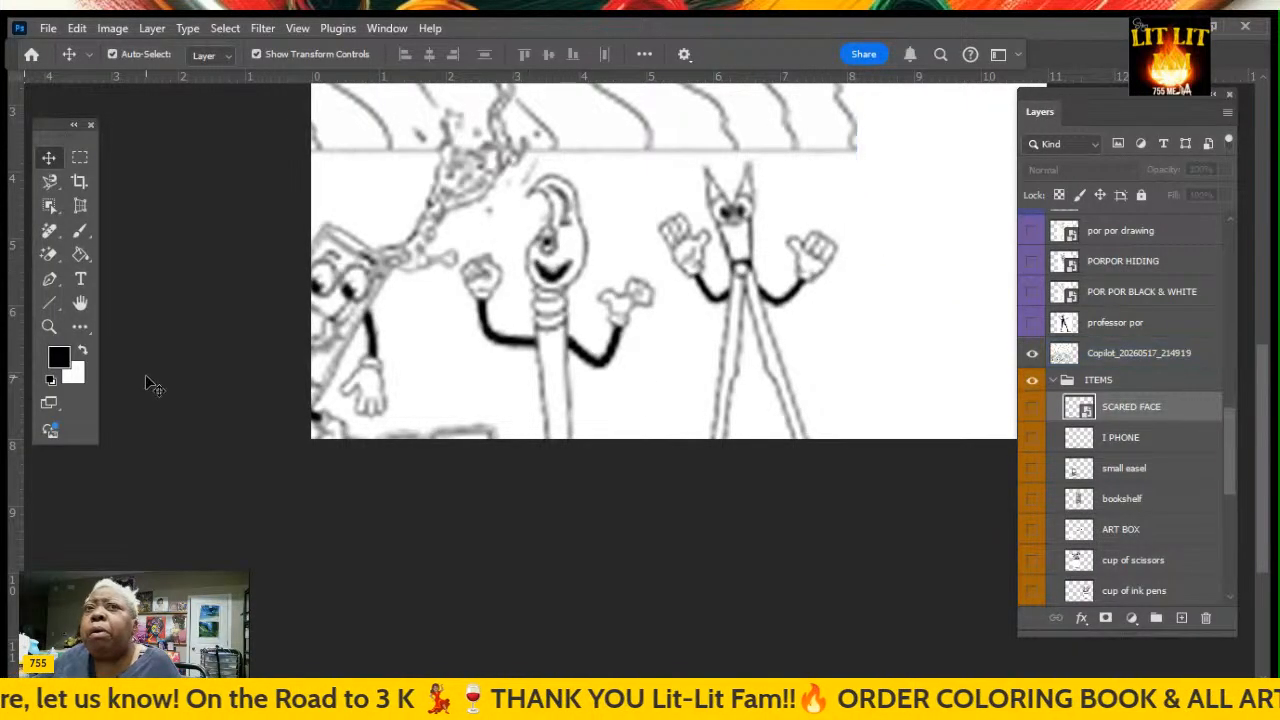
Select the Copilot_20260517_214919 page artwork, pick the Magic Eraser tool, and hide and reshow the artwork to check it
{"action": "left_click_drag", "start_coordinate": [474, 373], "coordinate": [447, 384]}
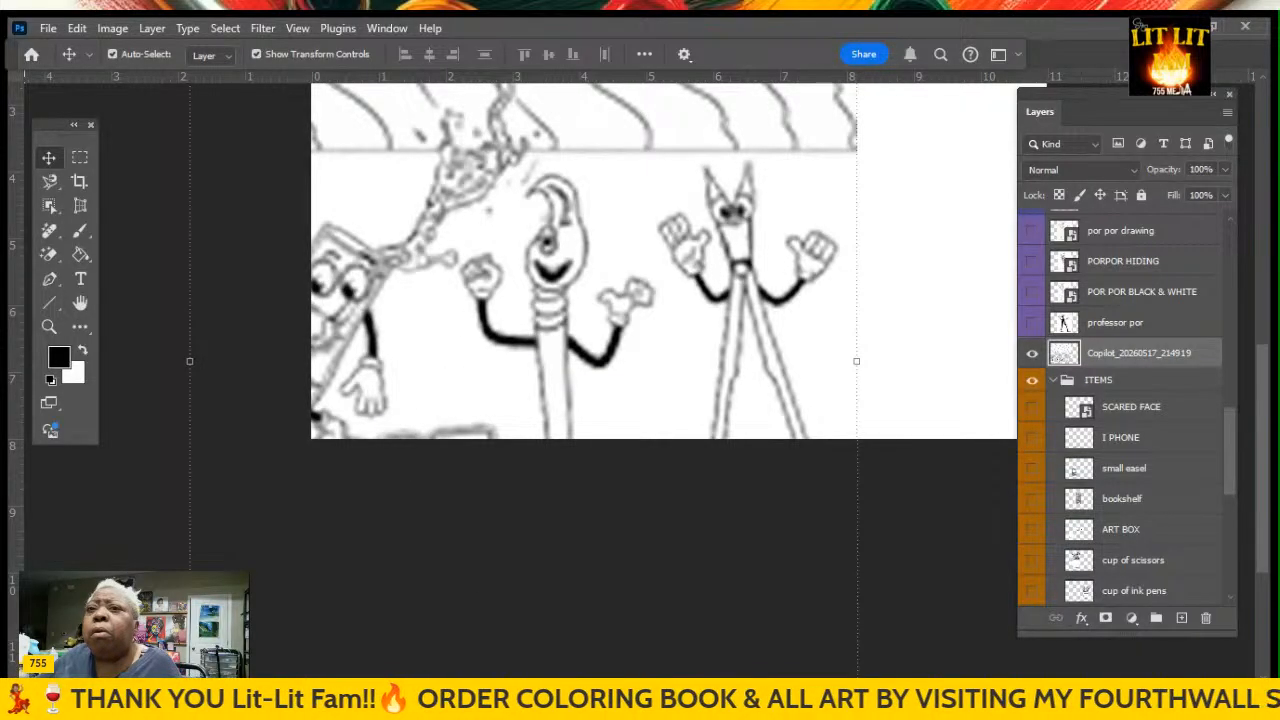
{"action": "left_click_drag", "start_coordinate": [598, 698], "coordinate": [640, 698]}
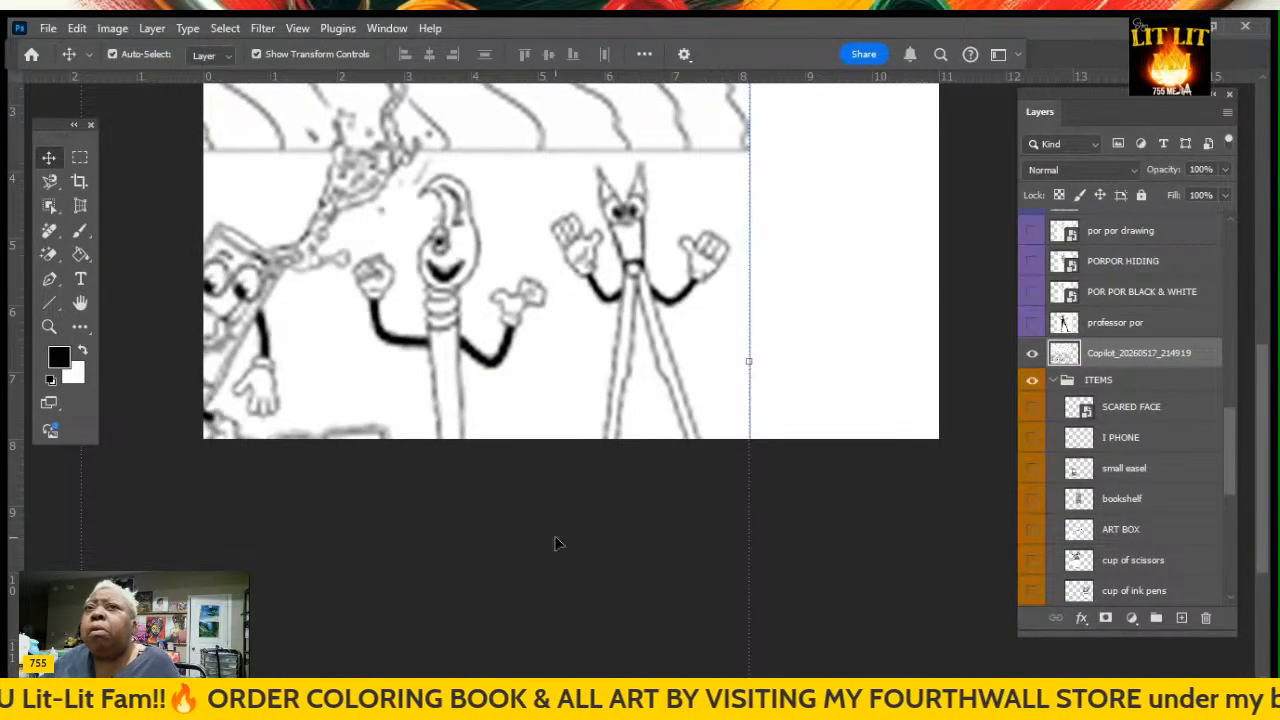
{"action": "scroll", "coordinate": [586, 380], "scroll_direction": "up", "scroll_amount": 5}
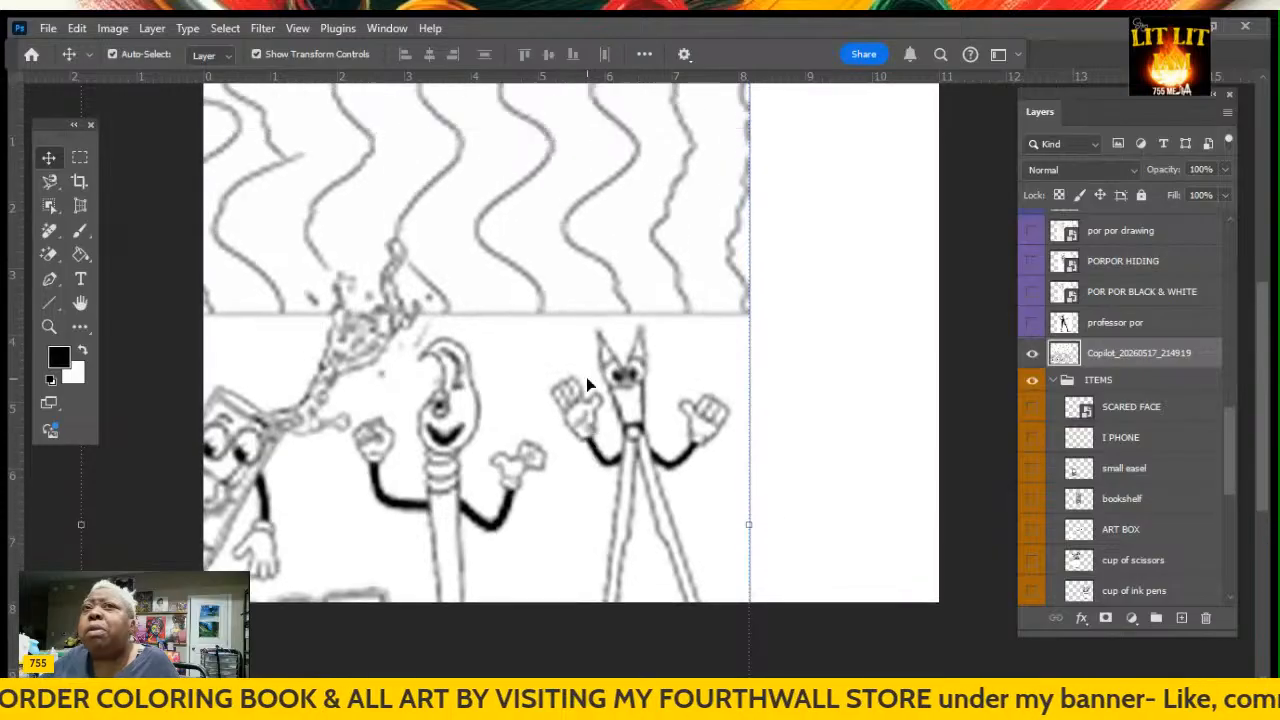
{"action": "scroll", "coordinate": [586, 377], "scroll_direction": "up", "scroll_amount": 2}
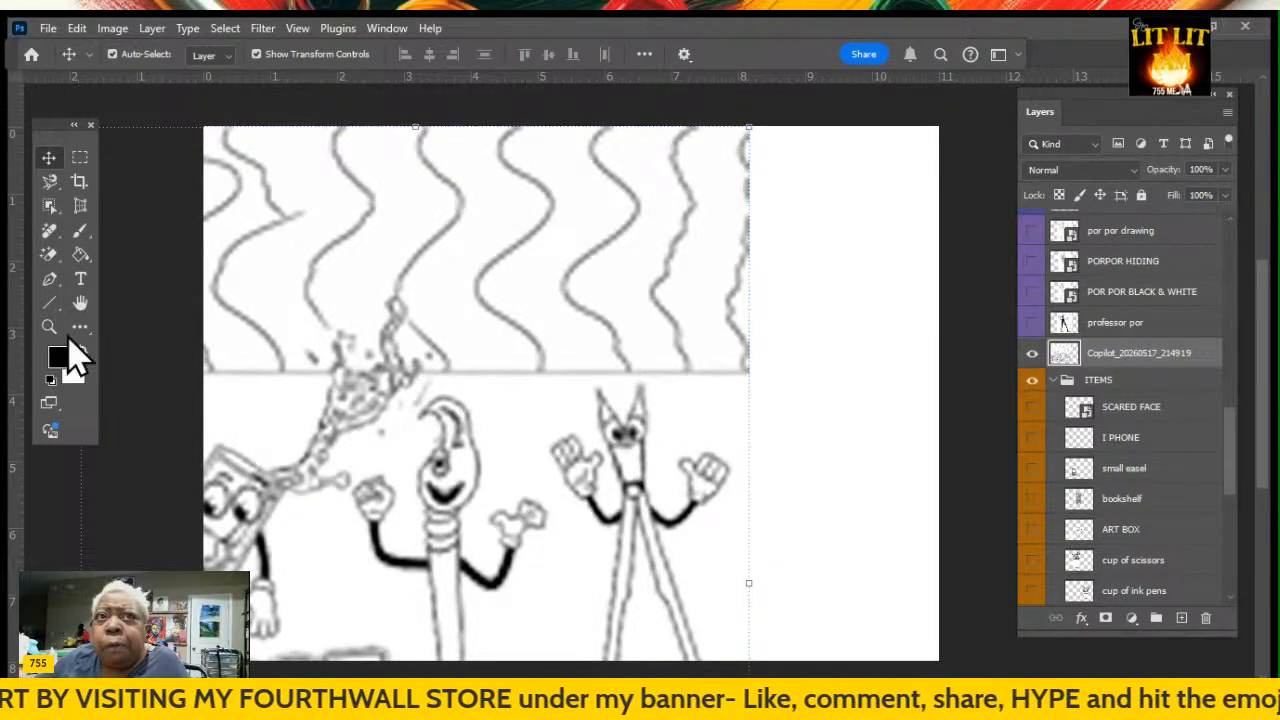
{"action": "left_click", "coordinate": [49, 256]}
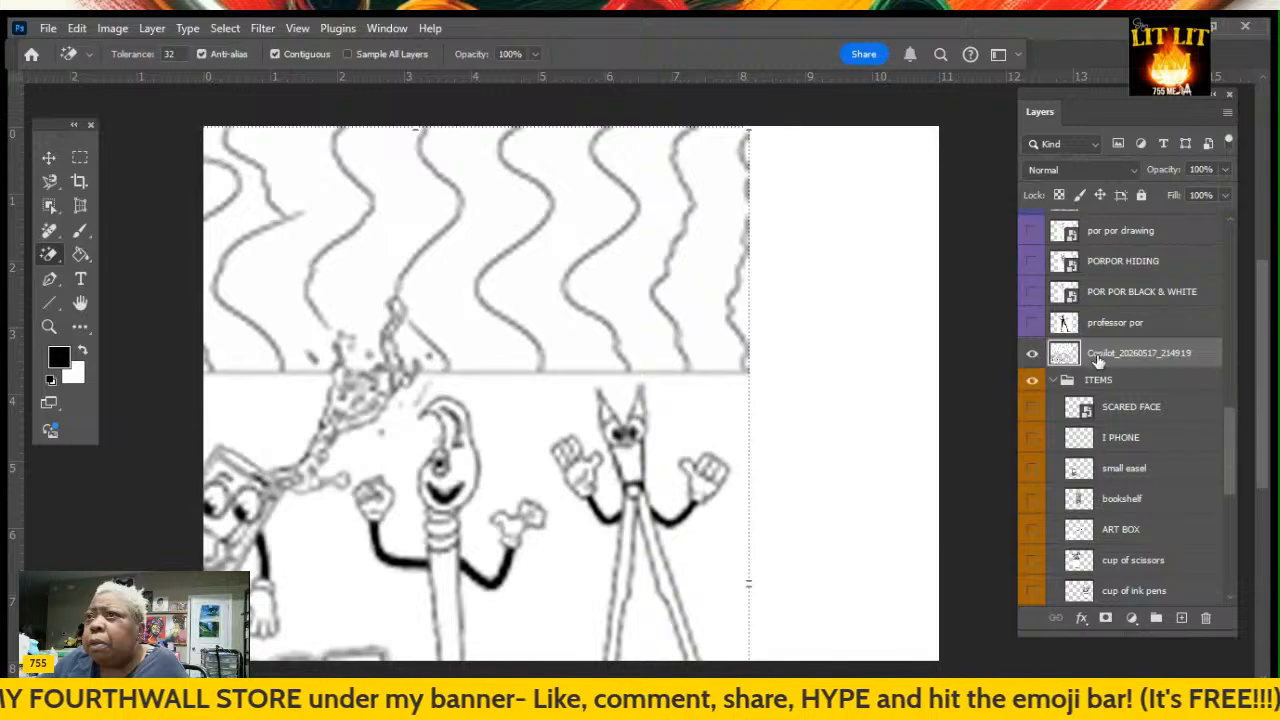
{"action": "left_click", "coordinate": [1031, 354]}
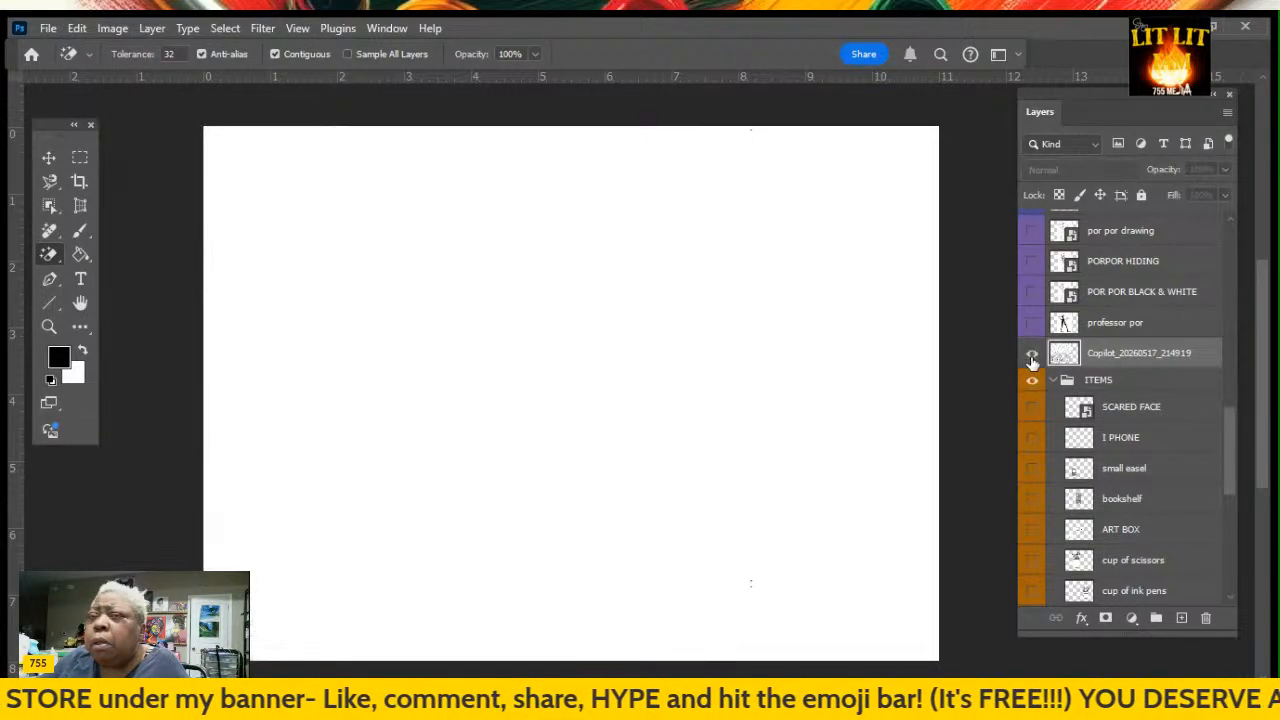
{"action": "left_click", "coordinate": [1031, 354]}
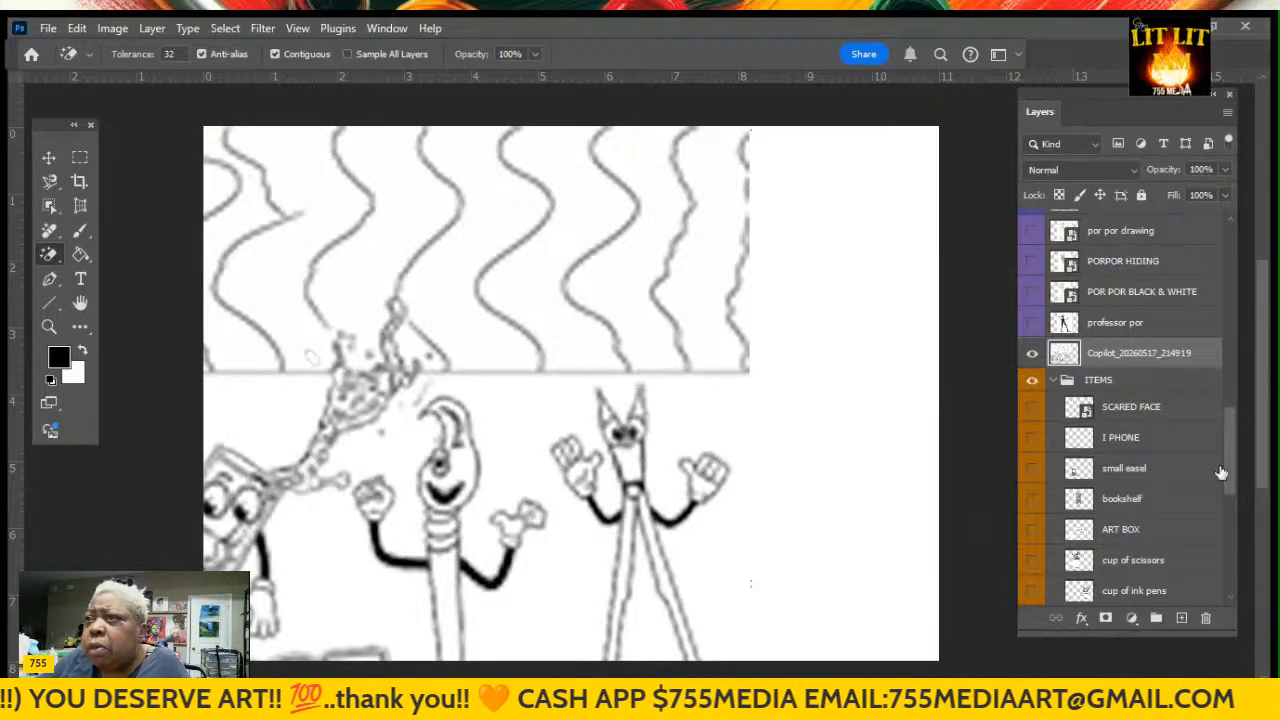
Show the MOUTHS layer in the ITEMS group and hide the Copilot_20260517_214919 page artwork
{"action": "scroll", "coordinate": [1104, 522], "scroll_direction": "down", "scroll_amount": 3}
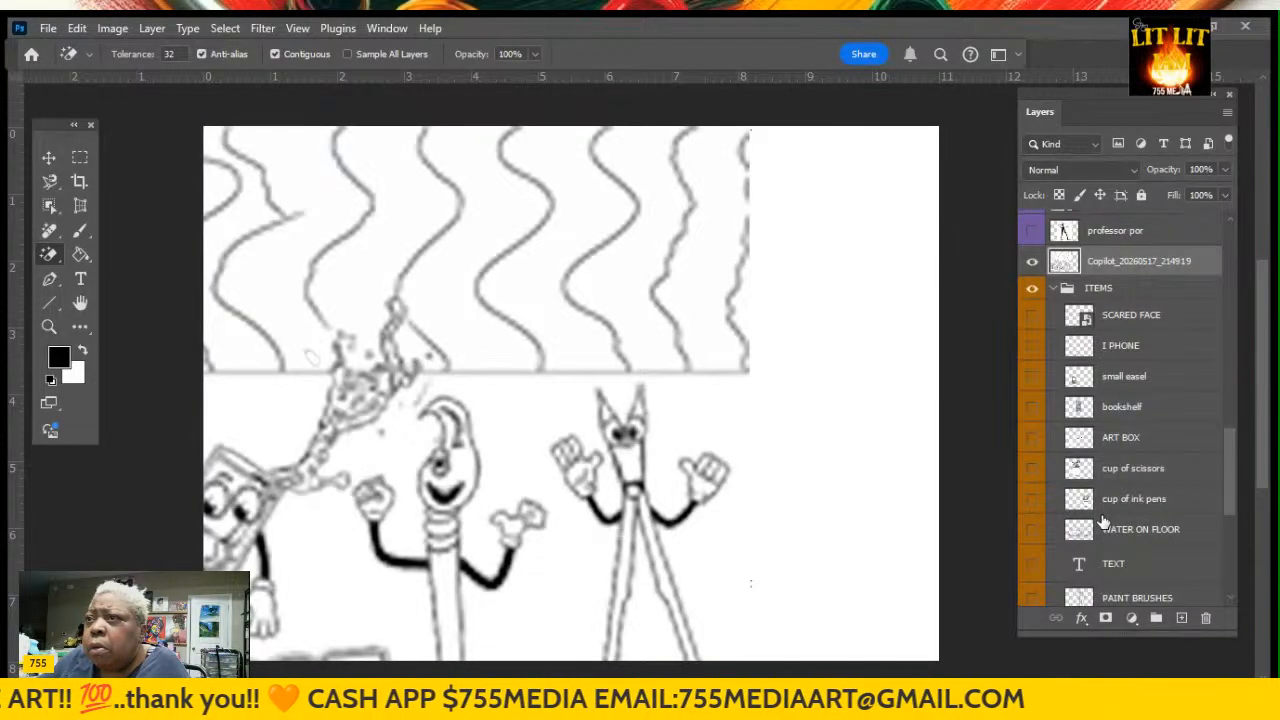
{"action": "scroll", "coordinate": [1104, 522], "scroll_direction": "down", "scroll_amount": 7}
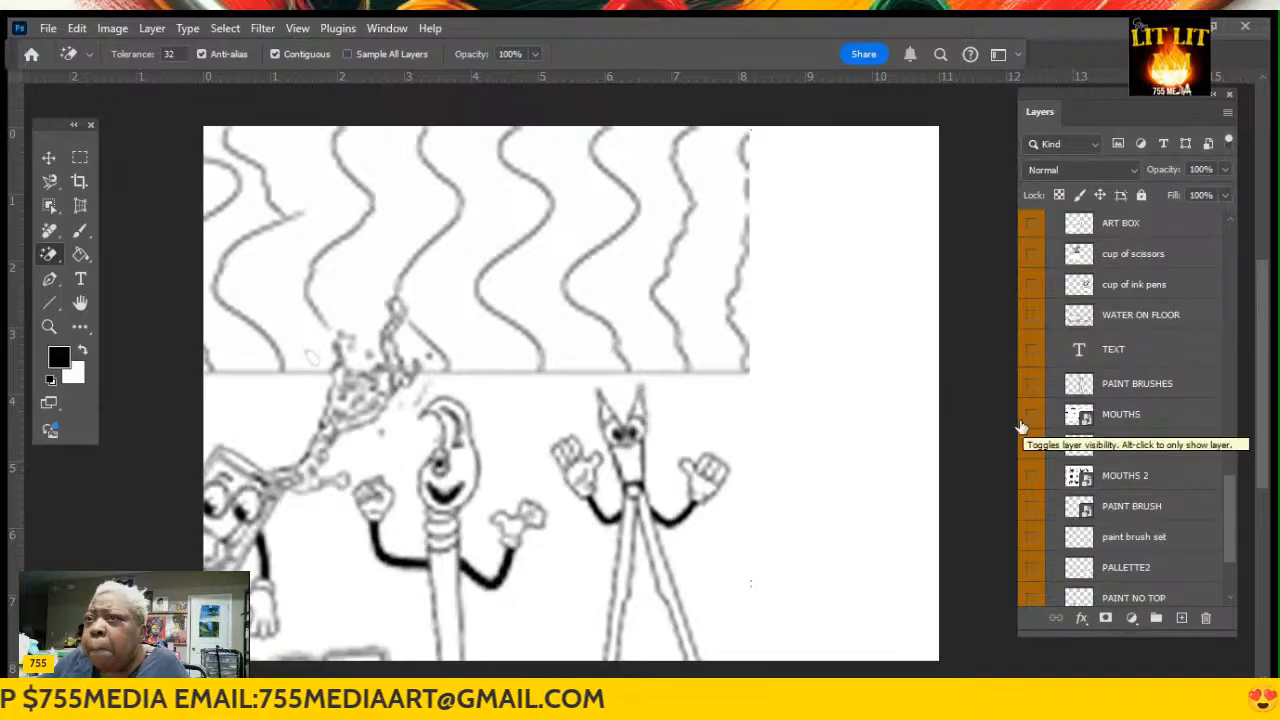
{"action": "left_click", "coordinate": [1030, 416]}
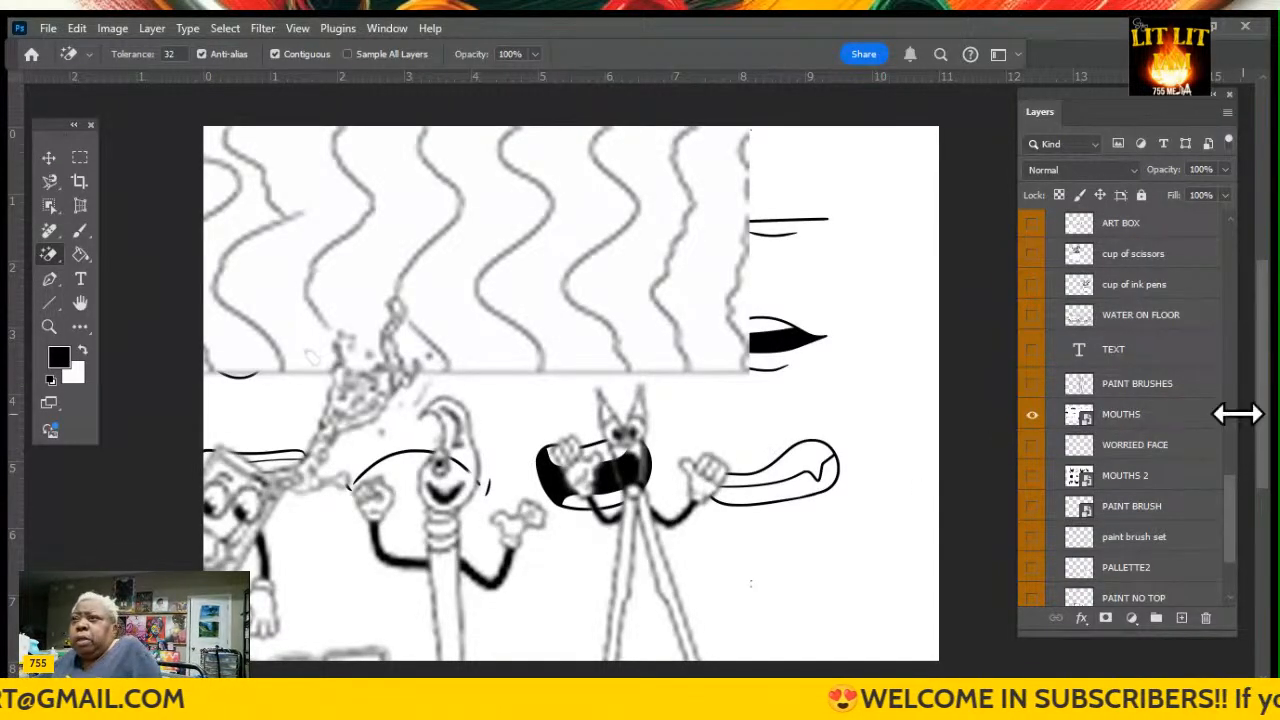
{"action": "scroll", "coordinate": [1052, 351], "scroll_direction": "up", "scroll_amount": 5}
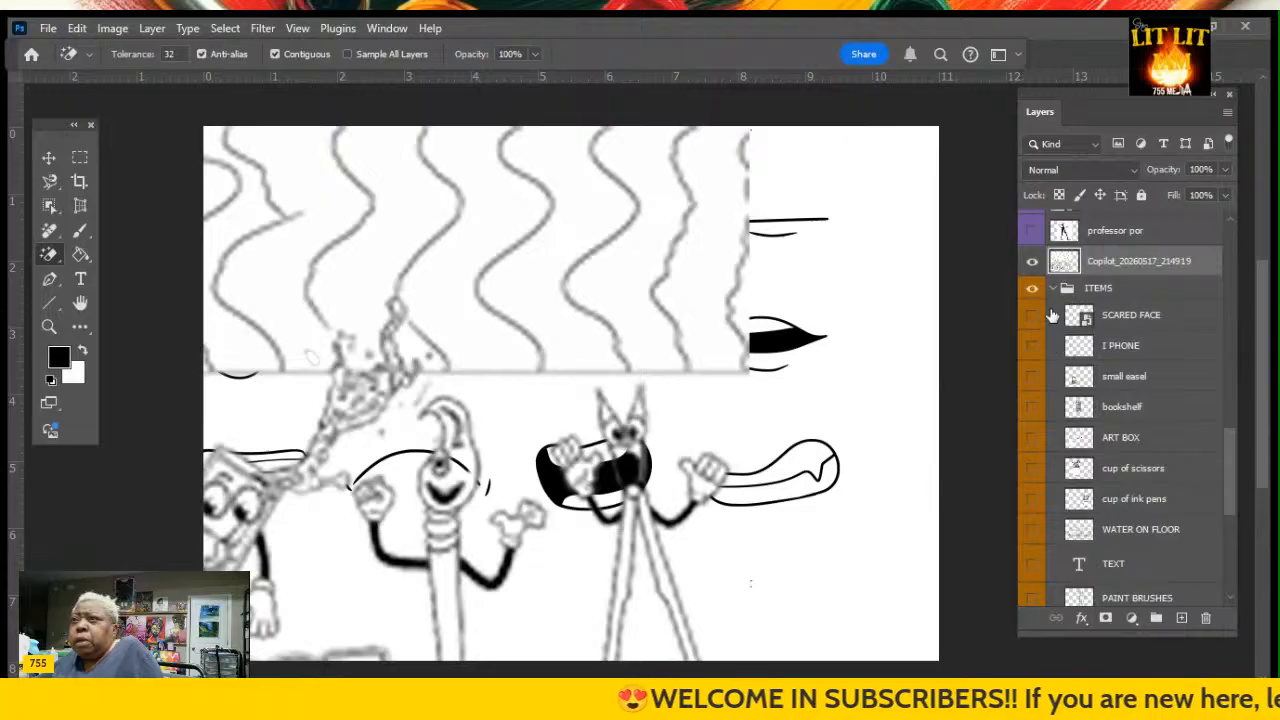
{"action": "left_click", "coordinate": [1033, 264]}
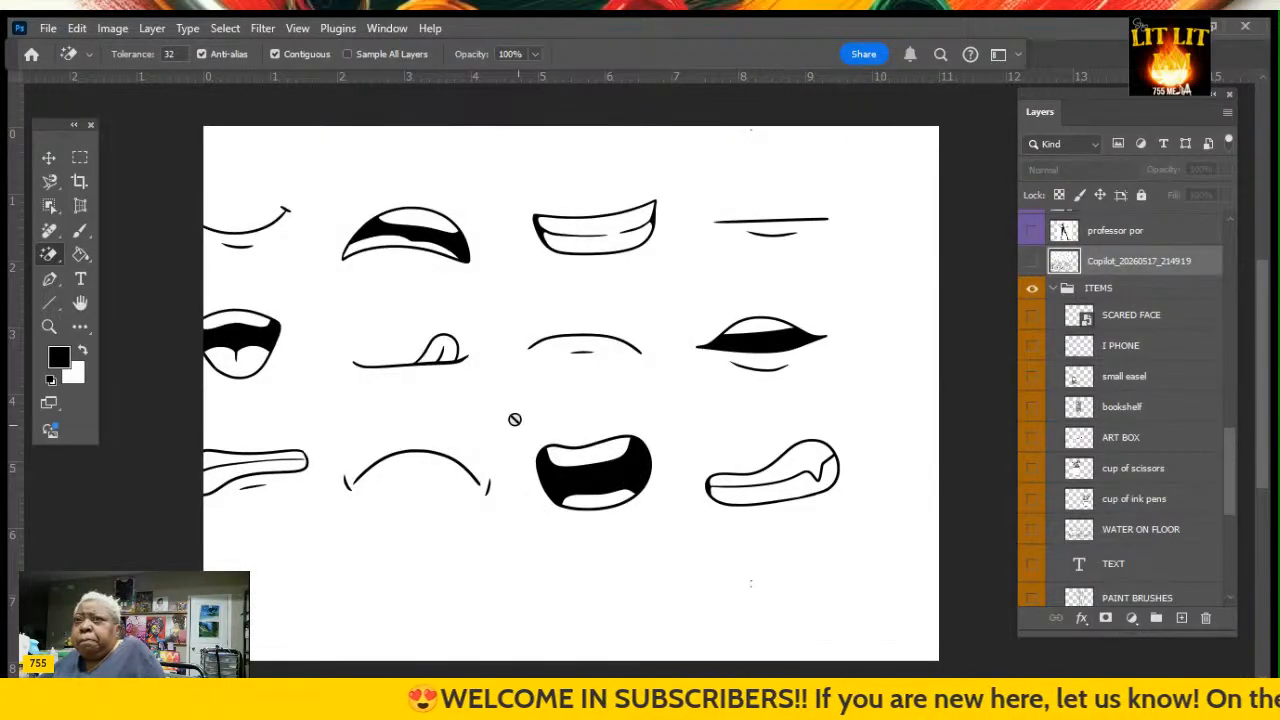
Shift the mouth sheet right and down so its first column fits on the page, and copy the upper-left smile onto a new layer
{"action": "left_click", "coordinate": [48, 157]}
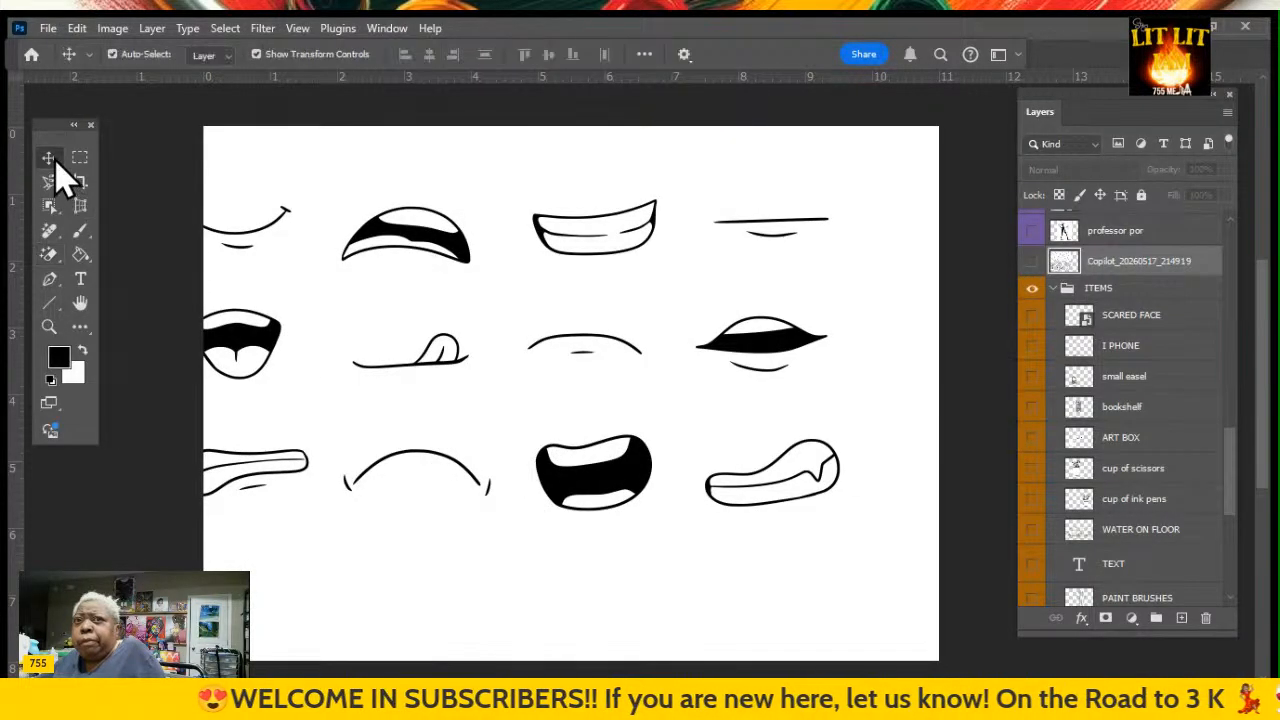
{"action": "mouse_move", "coordinate": [258, 350]}
{"action": "left_mouse_down"}
{"action": "mouse_move", "coordinate": [447, 333]}
{"action": "mouse_move", "coordinate": [386, 391]}
{"action": "left_mouse_up"}
{"action": "left_click", "coordinate": [80, 158]}
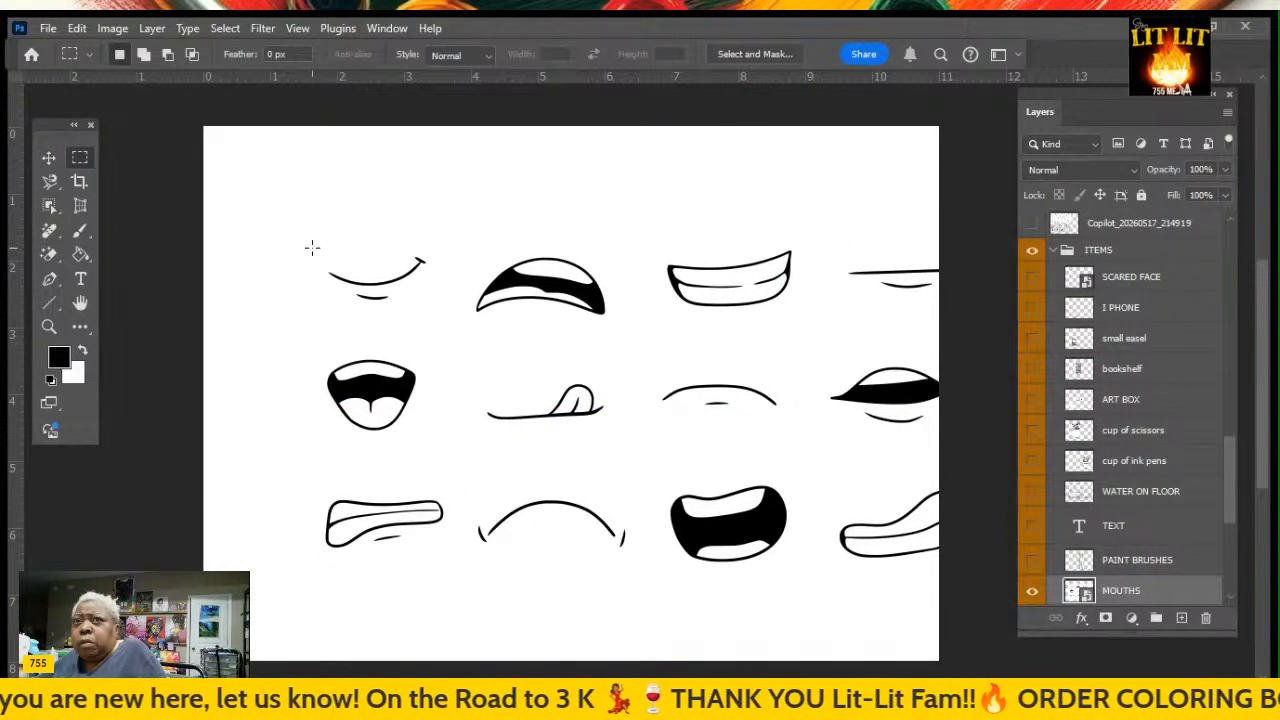
{"action": "left_click_drag", "start_coordinate": [319, 247], "coordinate": [434, 310]}
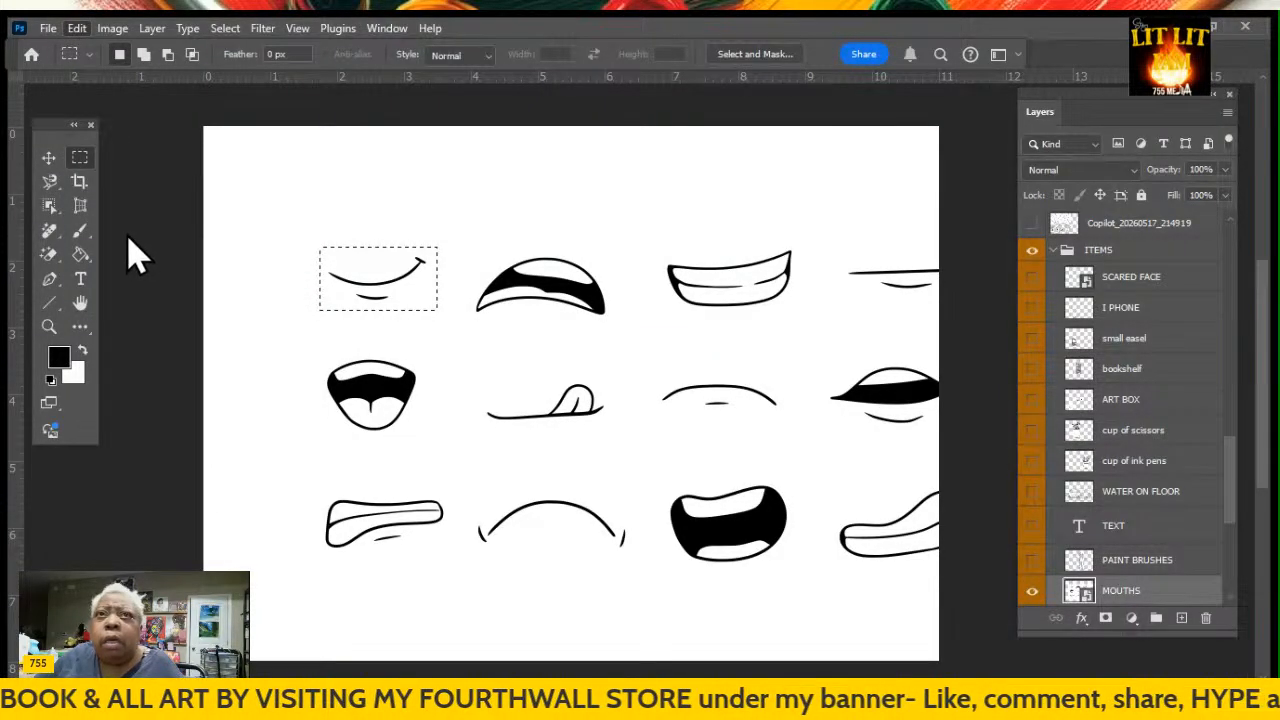
{"action": "key", "text": "ctrl+j"}
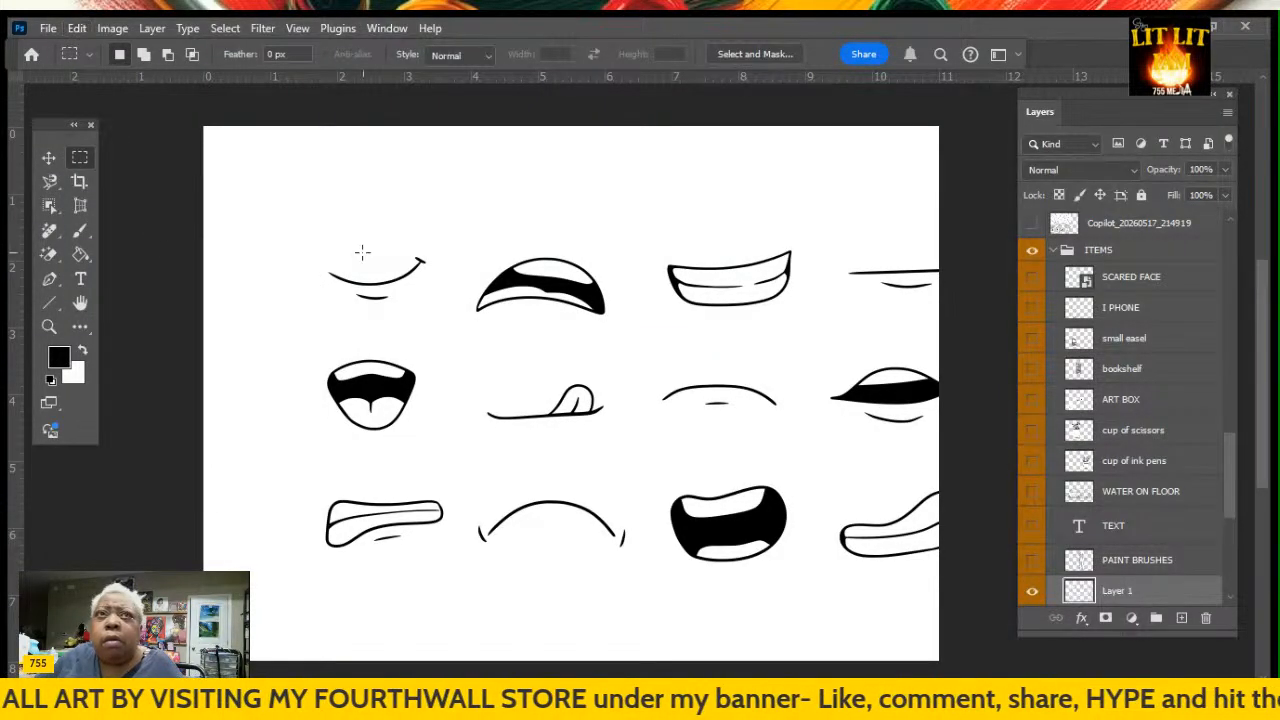
Move the copied smile into the blank upper-left corner of the page and toggle its layer off and on to check it
{"action": "left_click", "coordinate": [49, 158]}
{"action": "left_click_drag", "start_coordinate": [372, 275], "coordinate": [273, 188]}
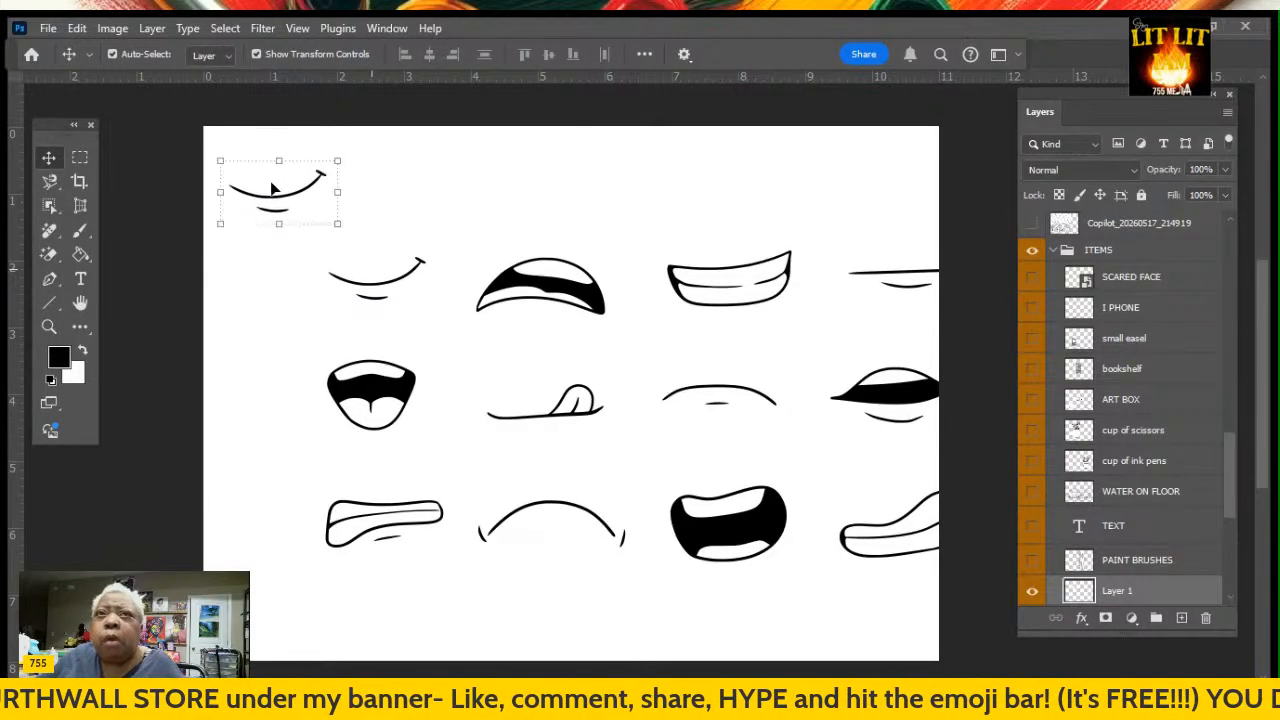
{"action": "left_click", "coordinate": [1032, 595]}
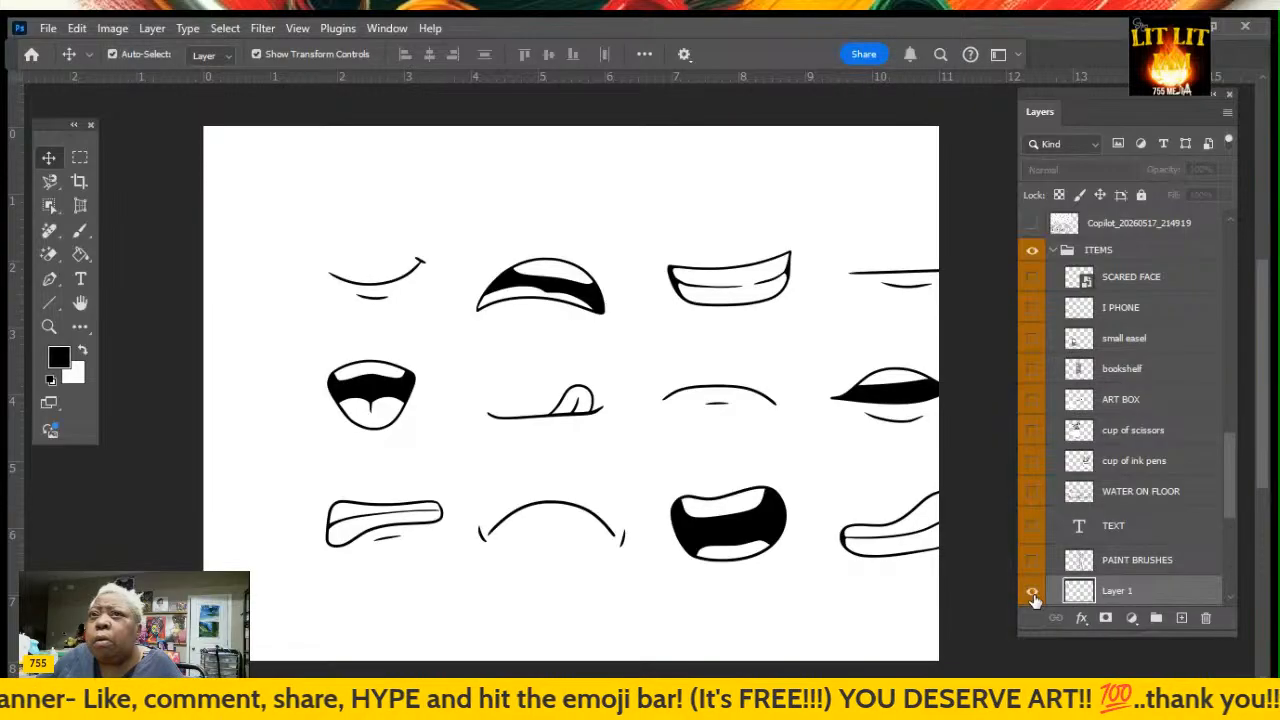
{"action": "left_click", "coordinate": [1032, 594]}
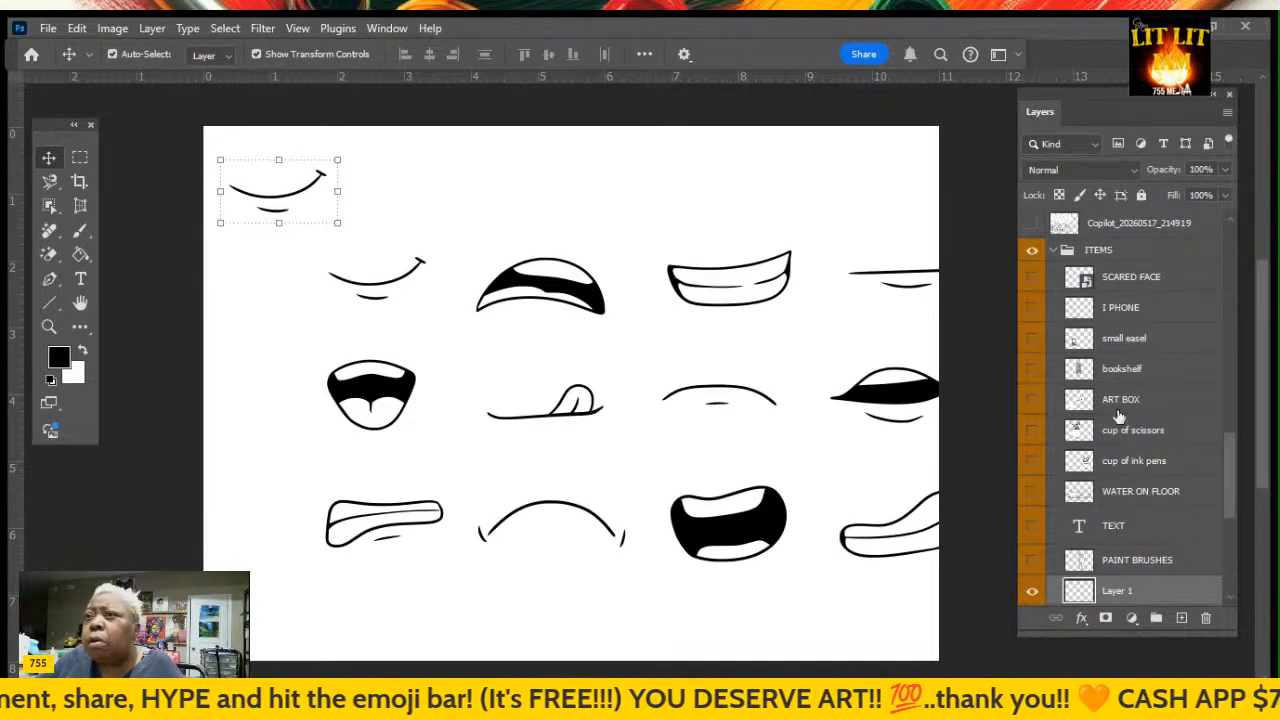
Rename the copied smile's layer as SMILE
{"action": "double_click", "coordinate": [1117, 592]}
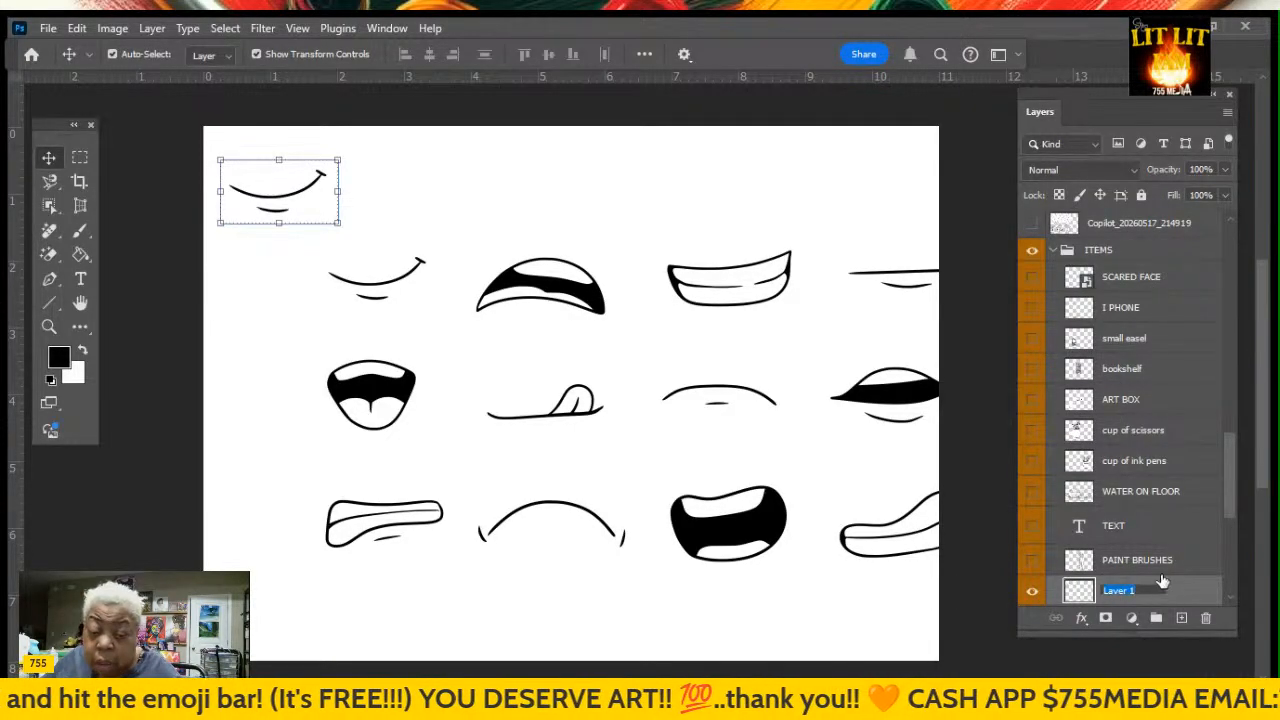
{"action": "type", "text": "SMILE"}
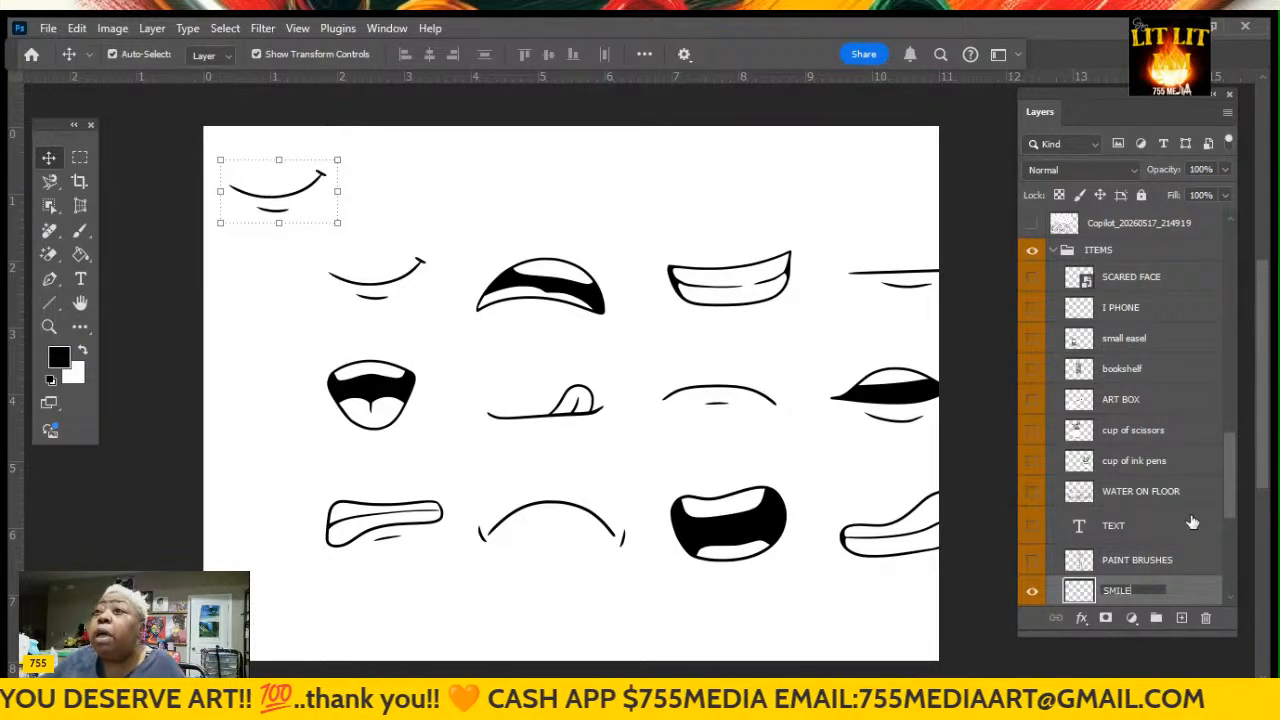
{"action": "key", "text": "Return"}
{"action": "left_click", "coordinate": [1190, 524]}
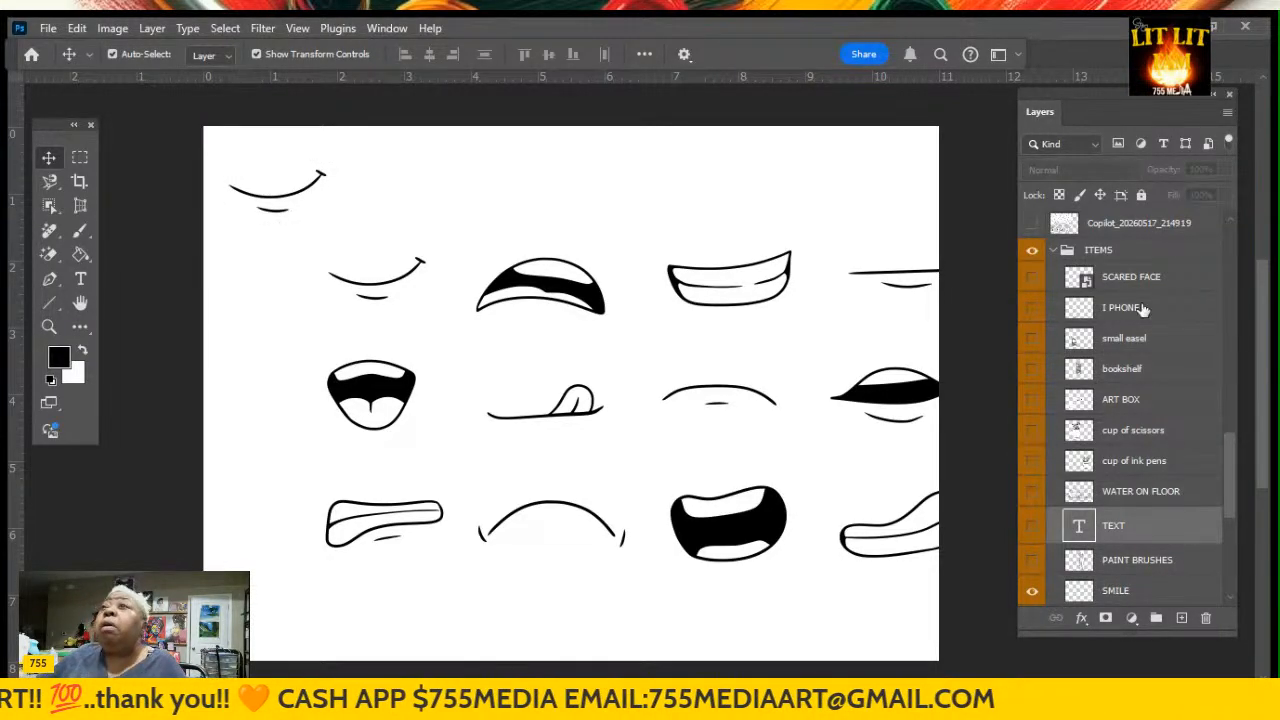
Show the Copilot_20260517_214919 artwork, move the SMILE layer out of the ITEMS group, and hide that group while keeping SMILE visible
{"action": "left_click", "coordinate": [1031, 225]}
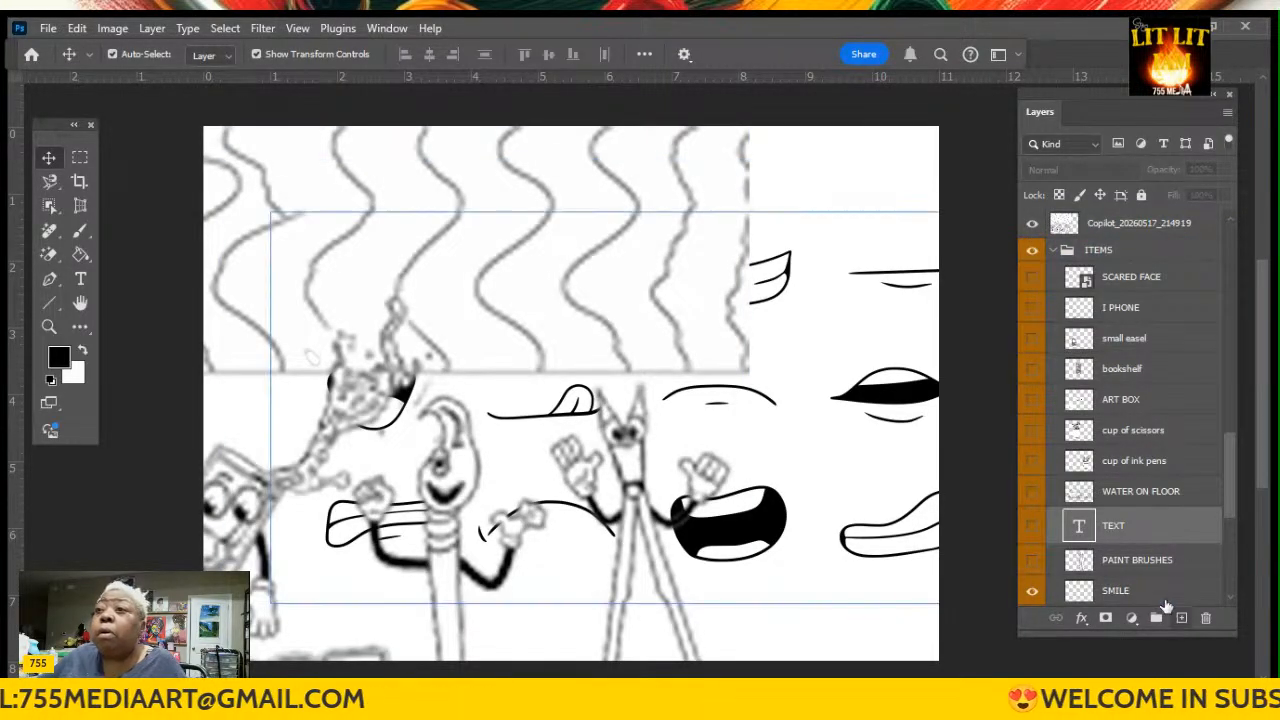
{"action": "left_click_drag", "start_coordinate": [1140, 590], "coordinate": [1050, 275]}
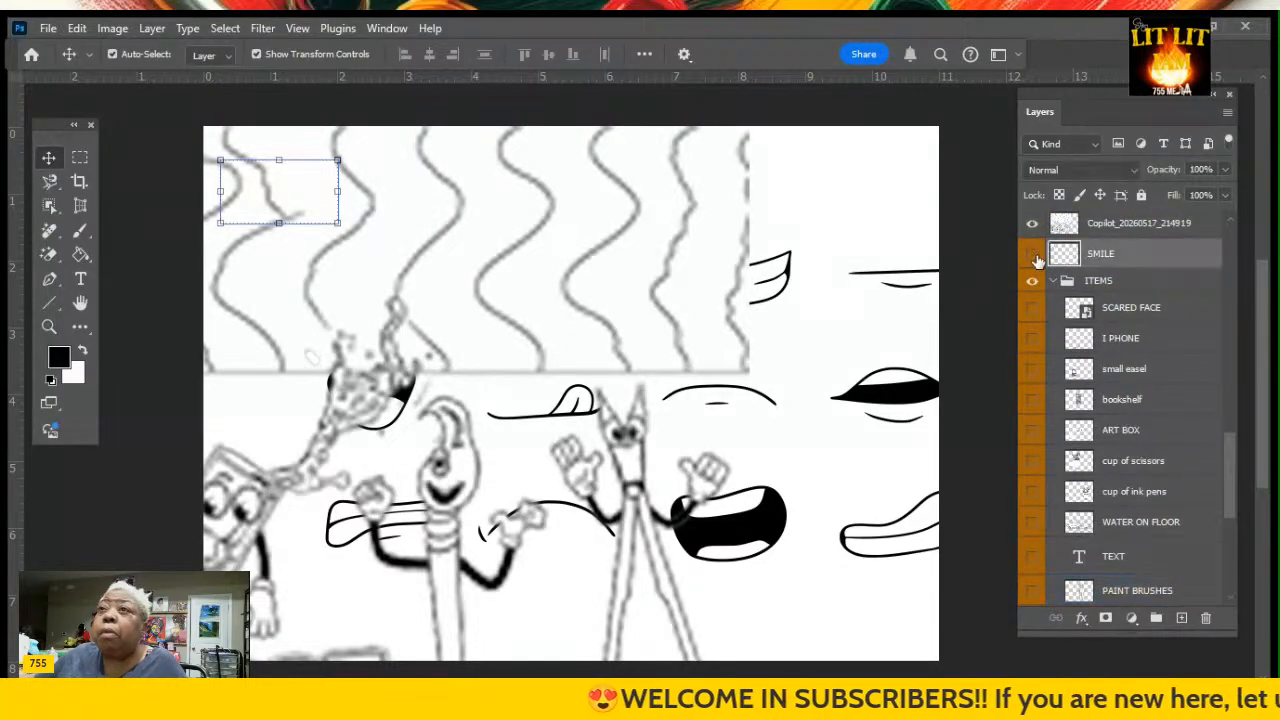
{"action": "left_click", "coordinate": [1030, 282]}
{"action": "left_click", "coordinate": [1031, 283]}
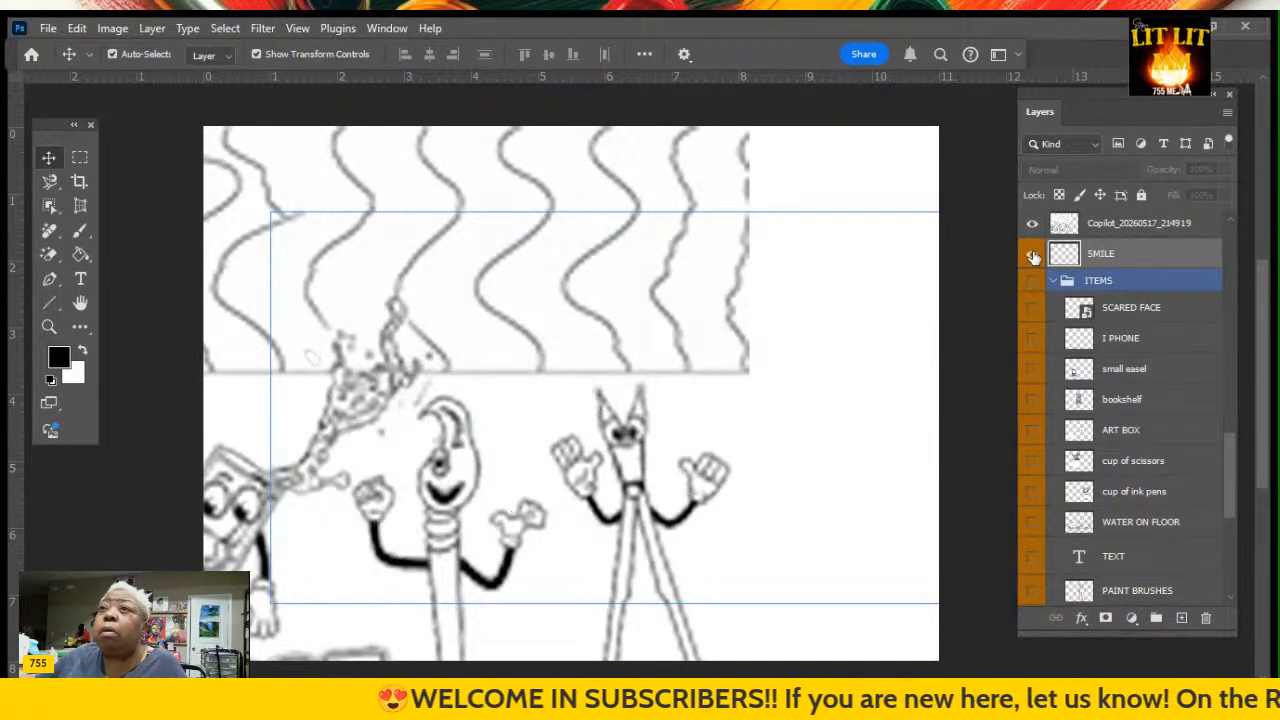
{"action": "left_click", "coordinate": [1031, 255]}
Place the SMILE layer above the Copilot_20260517_214919 layer and move the smile into the blank area beside the pointy-eared character
{"action": "scroll", "coordinate": [690, 560], "scroll_direction": "up", "scroll_amount": 2}
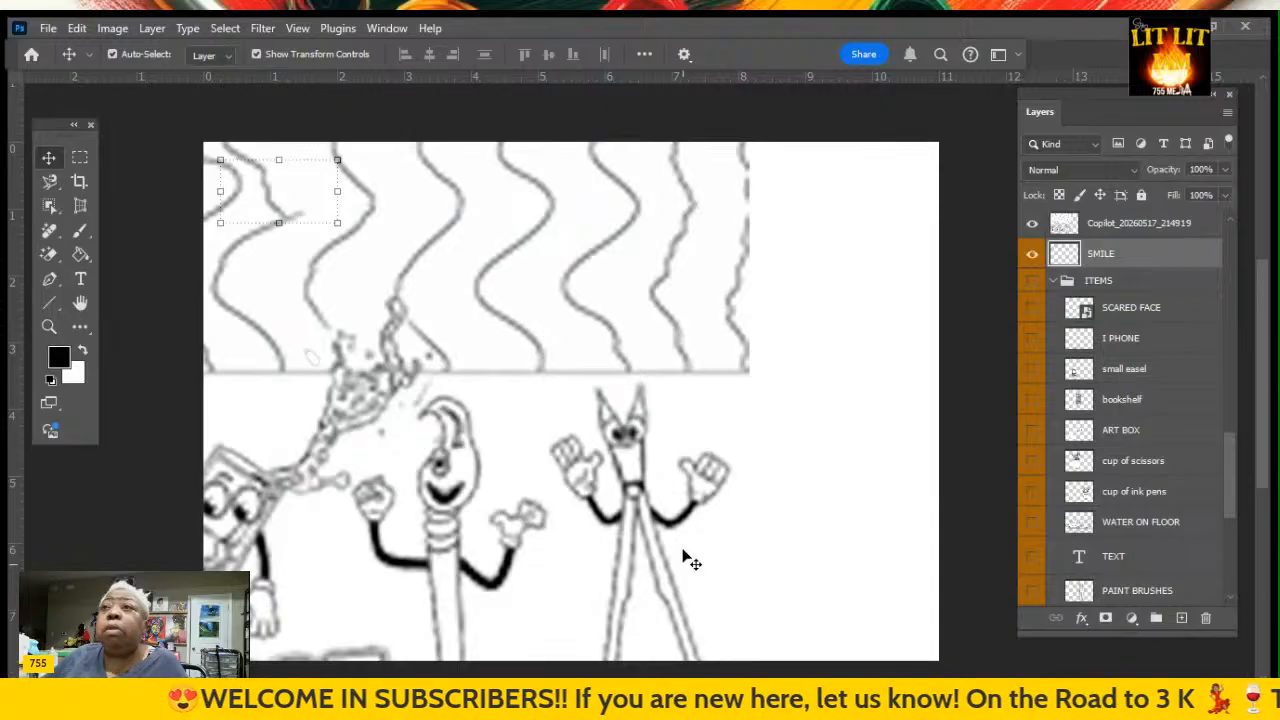
{"action": "scroll", "coordinate": [1180, 320], "scroll_direction": "up", "scroll_amount": 2}
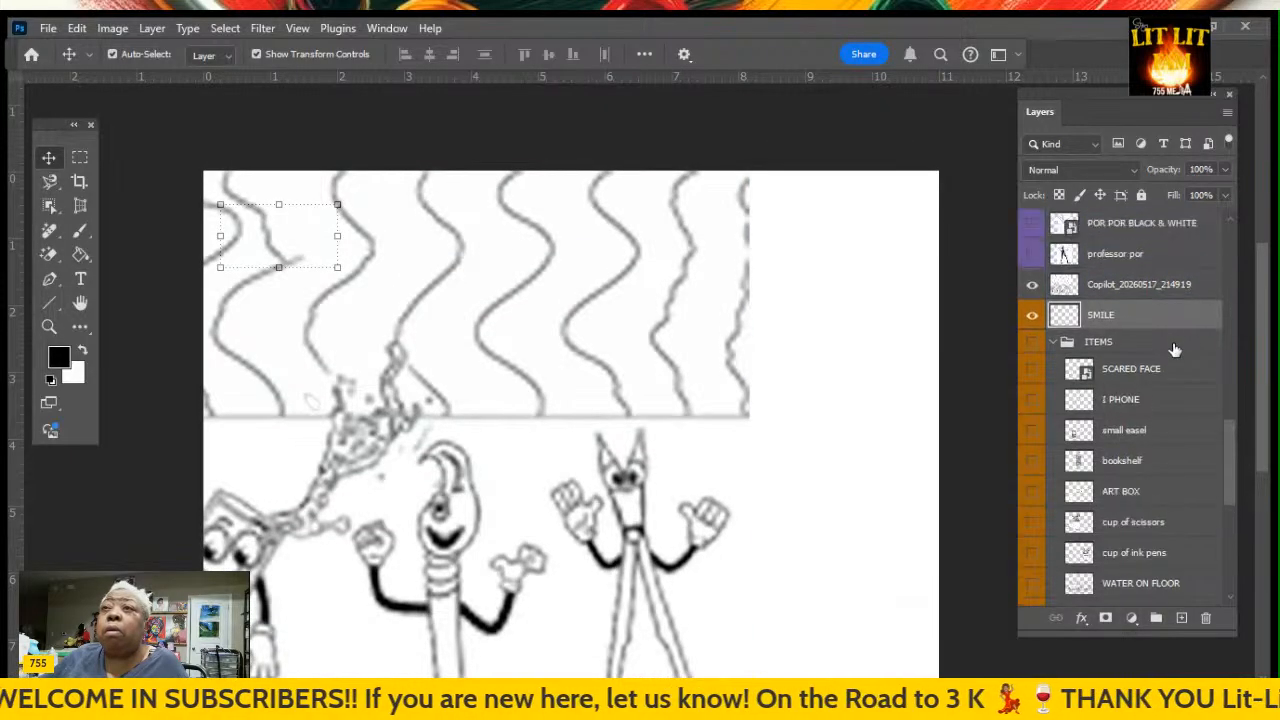
{"action": "left_click_drag", "start_coordinate": [1157, 318], "coordinate": [1152, 278]}
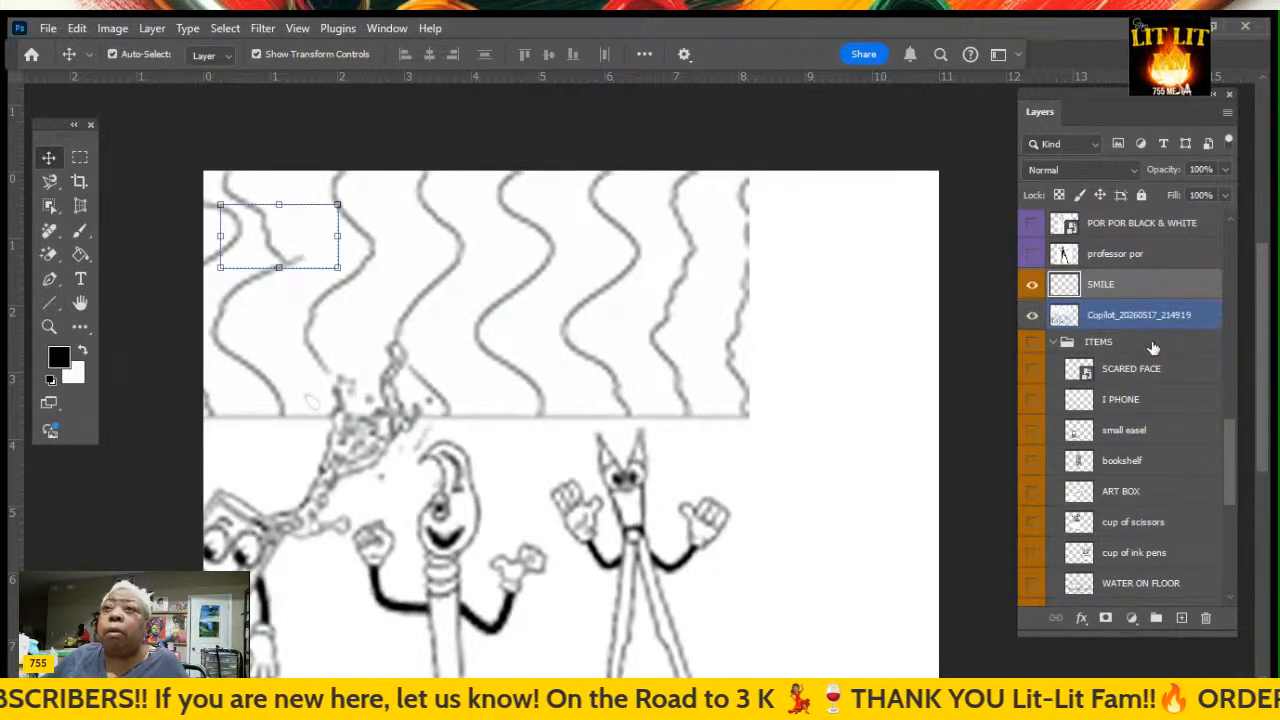
{"action": "mouse_move", "coordinate": [273, 232]}
{"action": "left_mouse_down"}
{"action": "mouse_move", "coordinate": [650, 395]}
{"action": "mouse_move", "coordinate": [762, 482]}
{"action": "mouse_move", "coordinate": [804, 465]}
{"action": "left_mouse_up"}
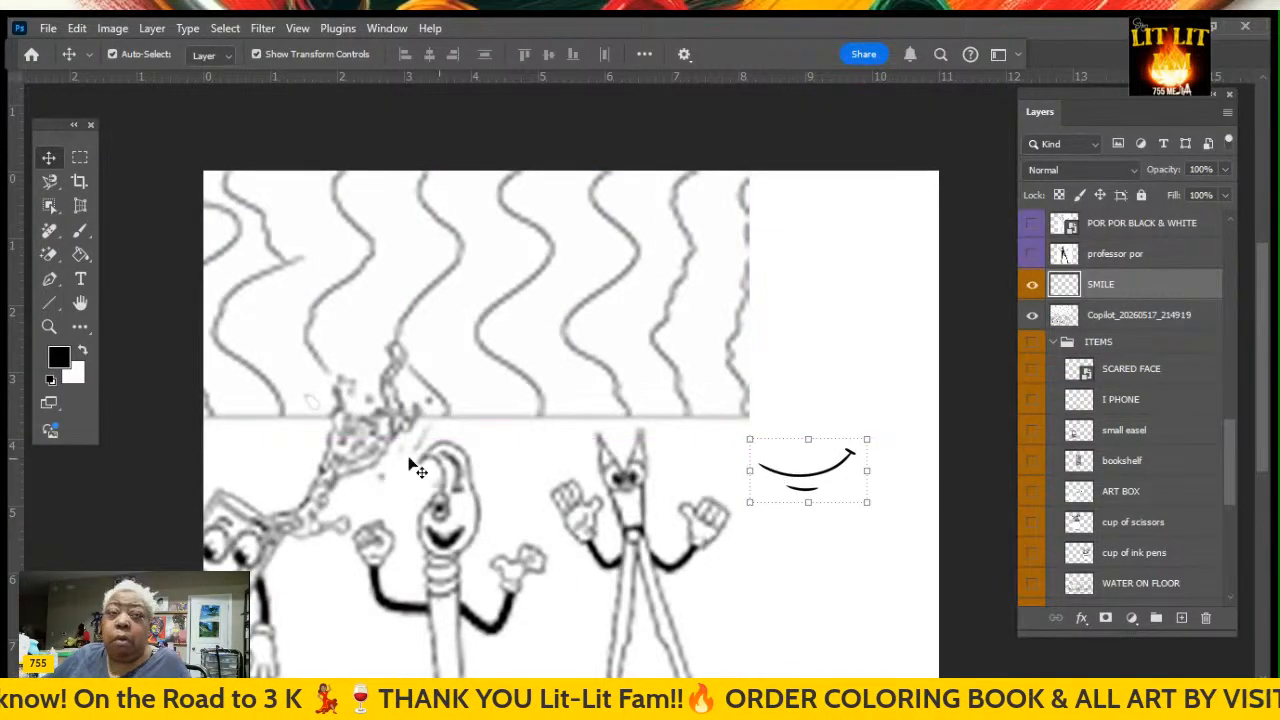
Switch to the Eraser tool and clean up the area around the smile on the SMILE layer
{"action": "left_click", "coordinate": [48, 256]}
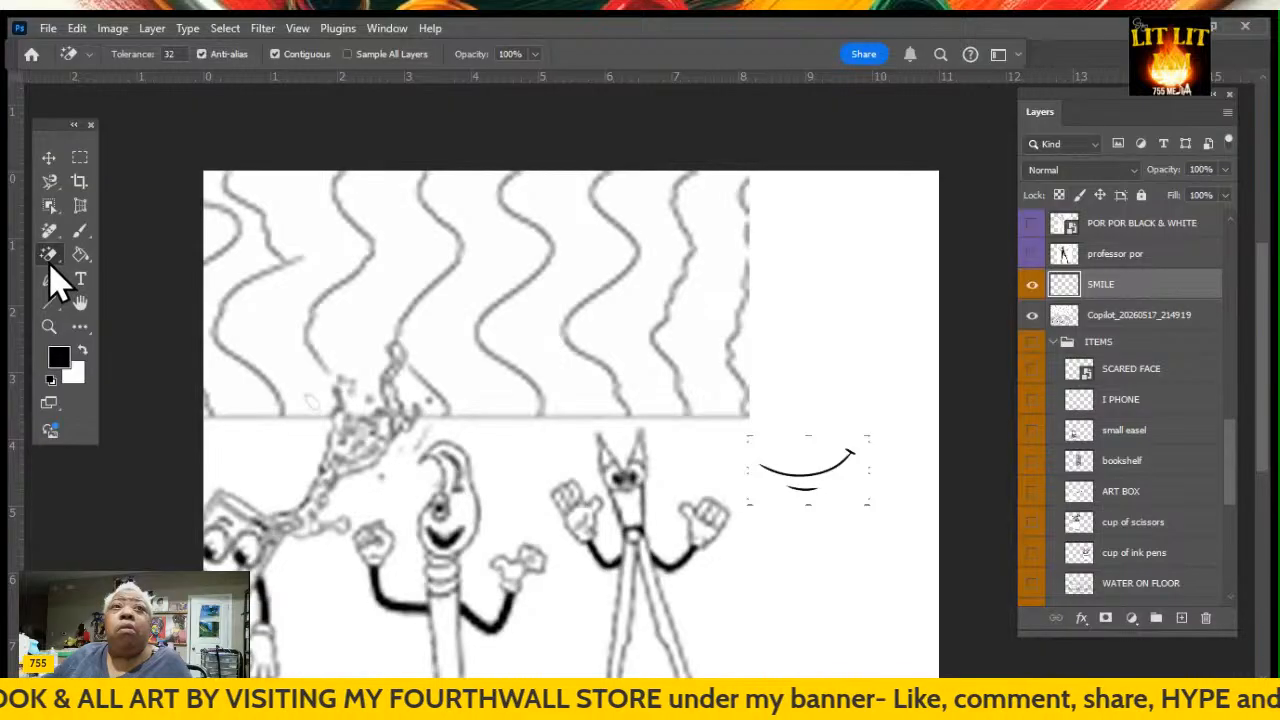
{"action": "key", "text": "shift+e"}
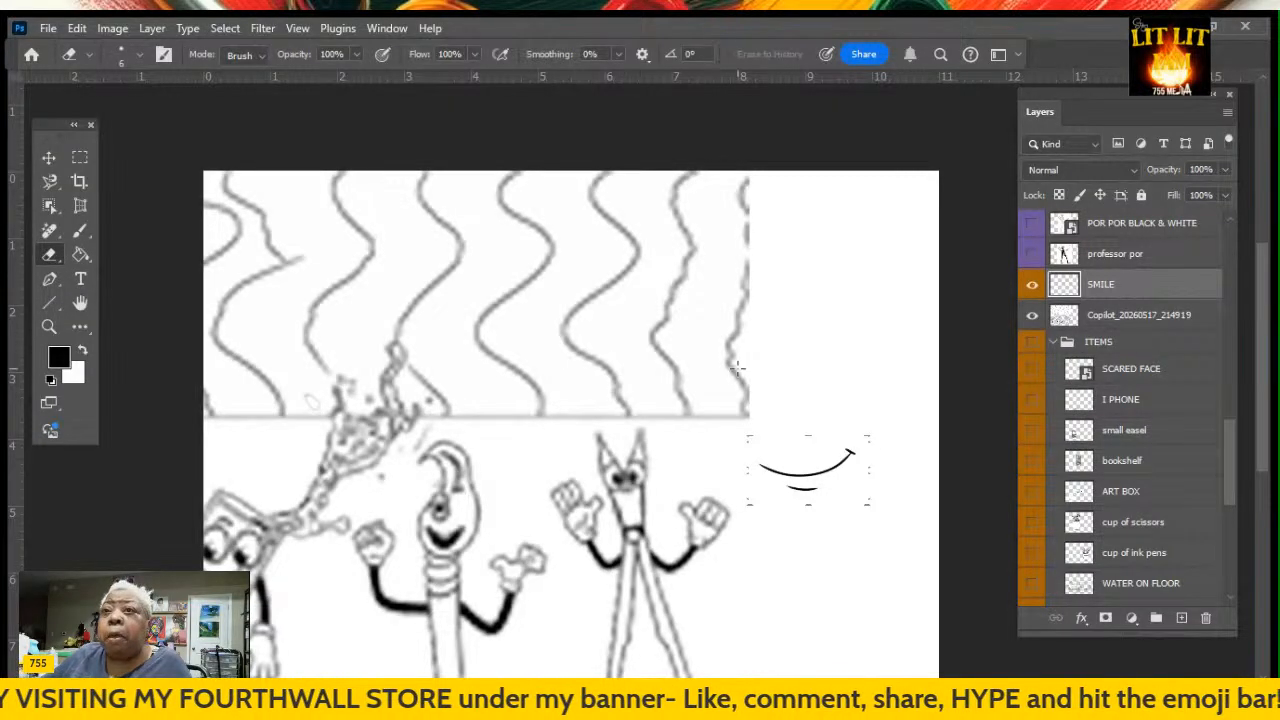
{"action": "key", "text": "ctrl+d"}
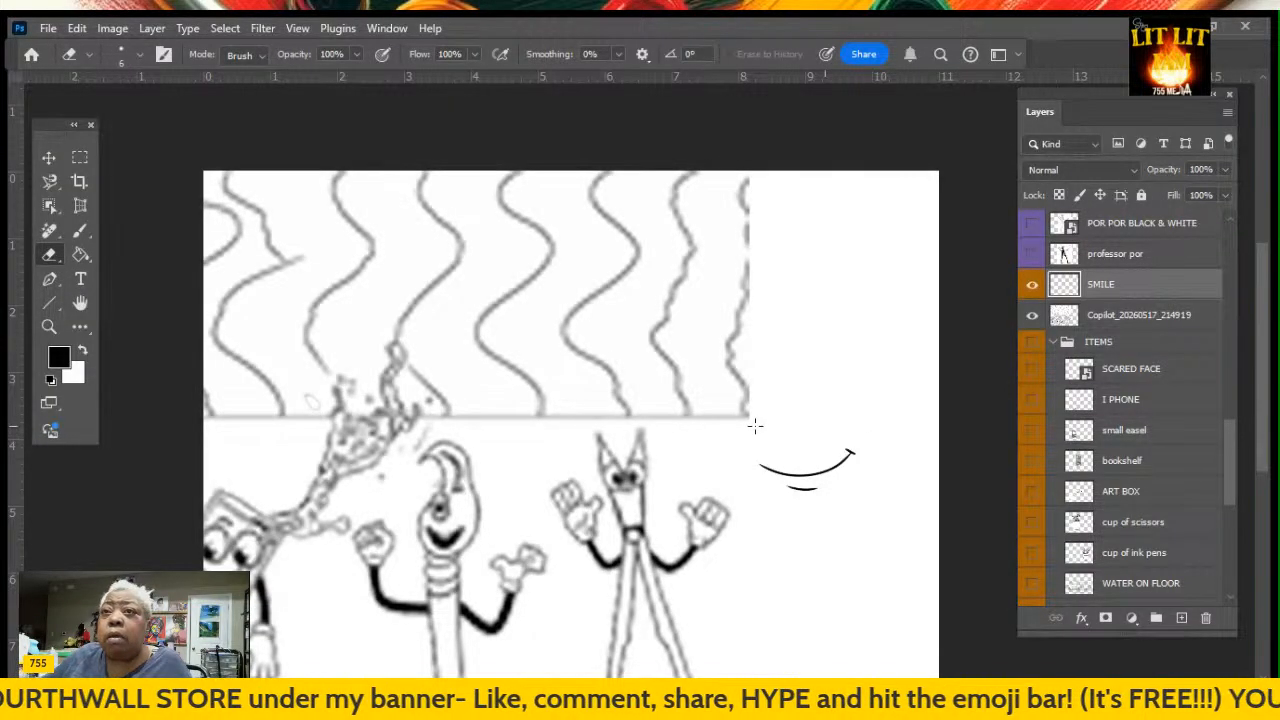
Scale the smile to about 33% of its size and place it on the pointy-eared character's face below the eyes
{"action": "left_click", "coordinate": [48, 157]}
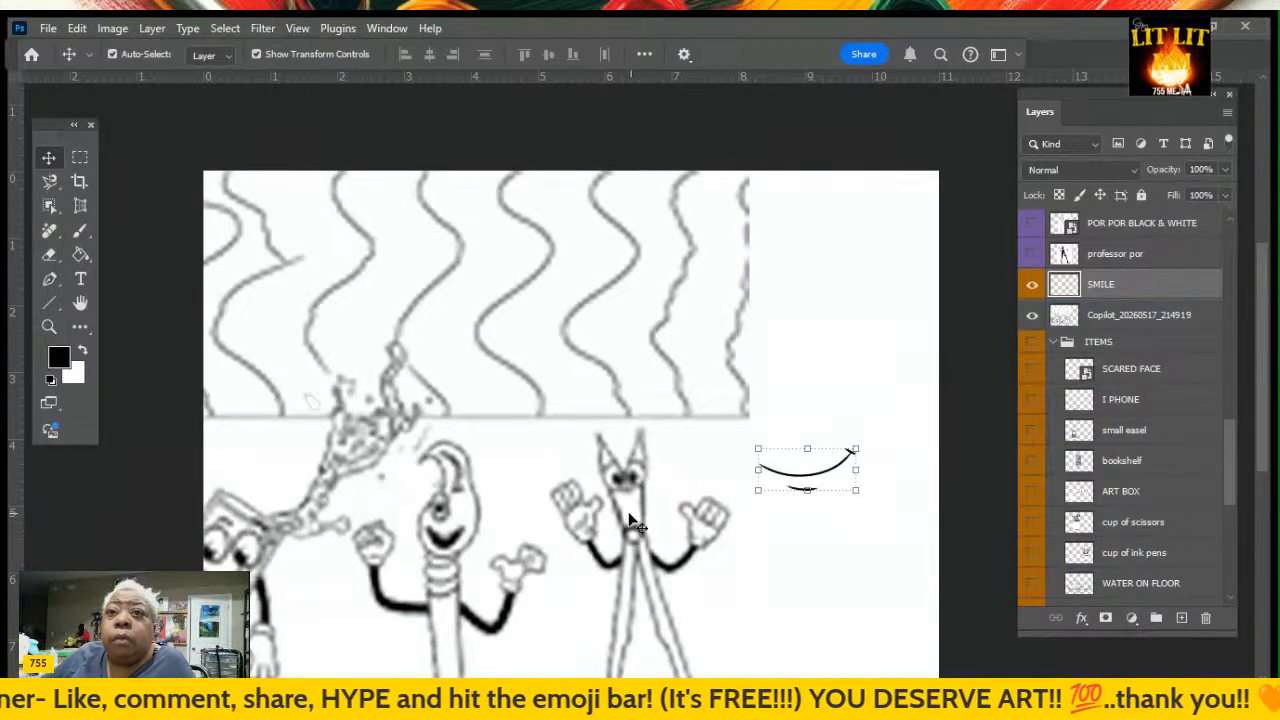
{"action": "left_click", "coordinate": [627, 512]}
{"action": "left_click", "coordinate": [772, 470]}
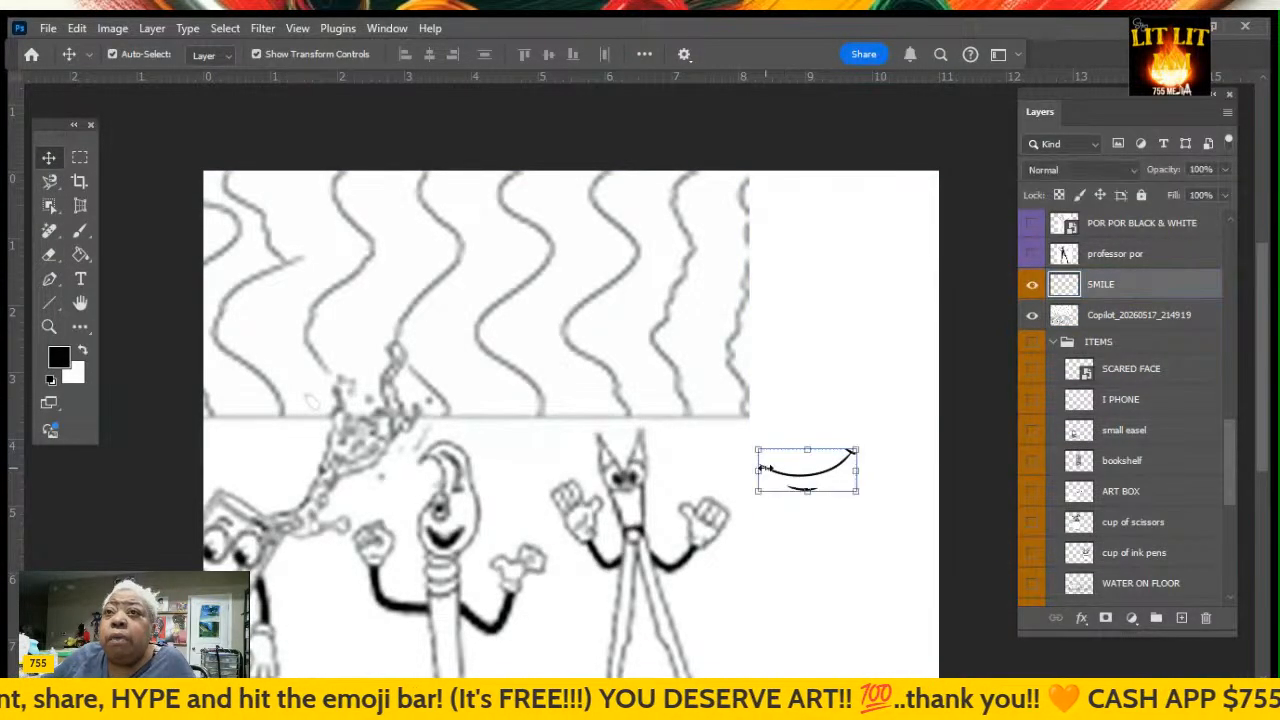
{"action": "left_click", "coordinate": [759, 452]}
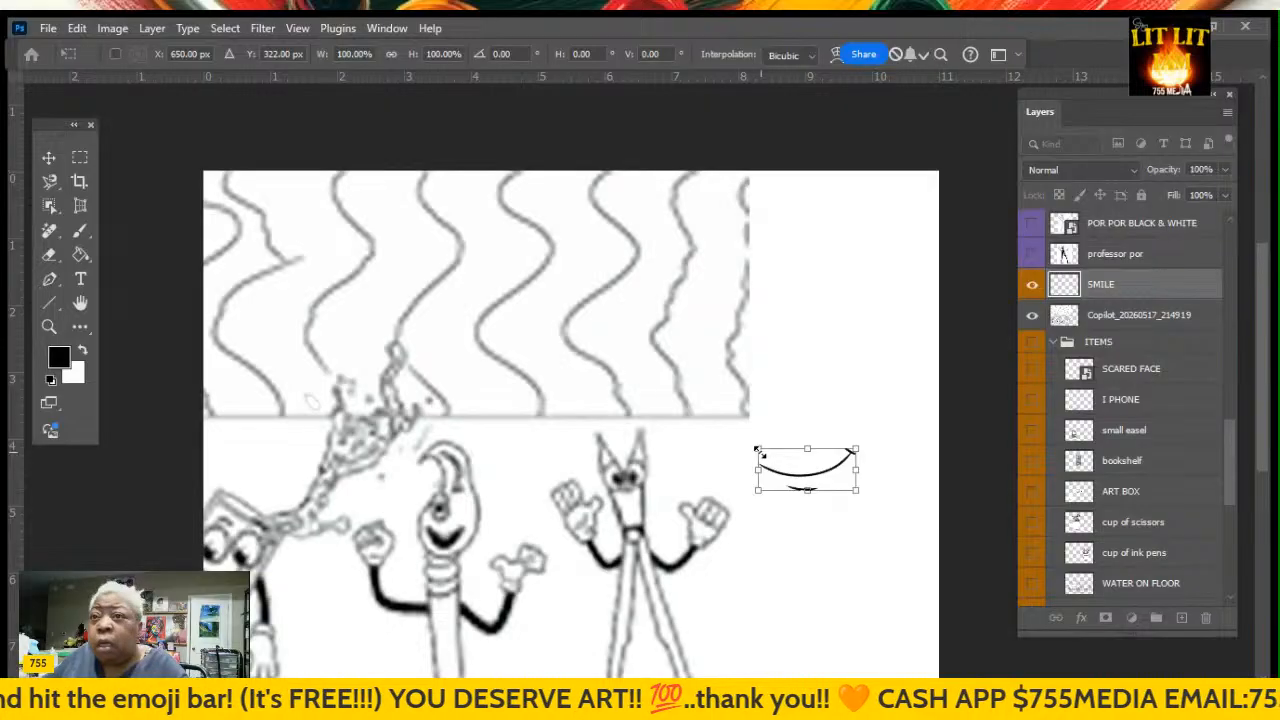
{"action": "left_click_drag", "start_coordinate": [759, 452], "coordinate": [632, 508]}
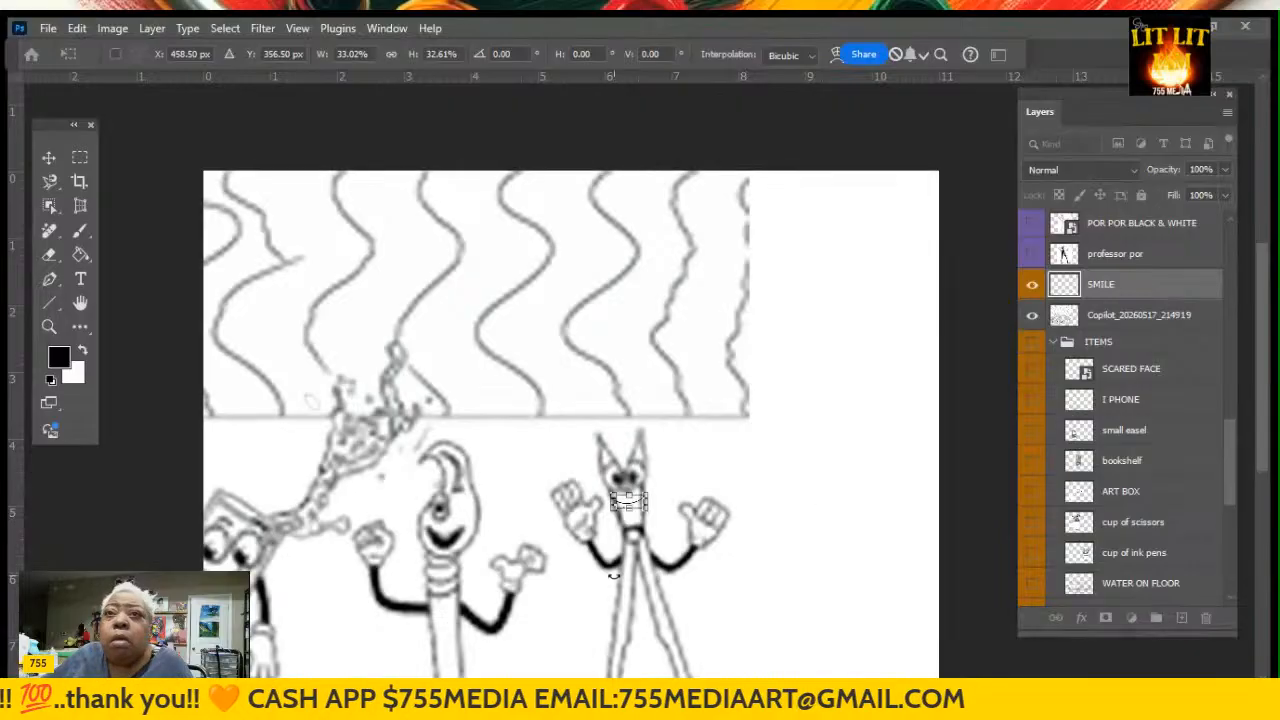
Shrink the smile on the pointy-eared character to about 77% width and 73% height so it fits between the face edges
{"action": "left_click", "coordinate": [48, 328]}
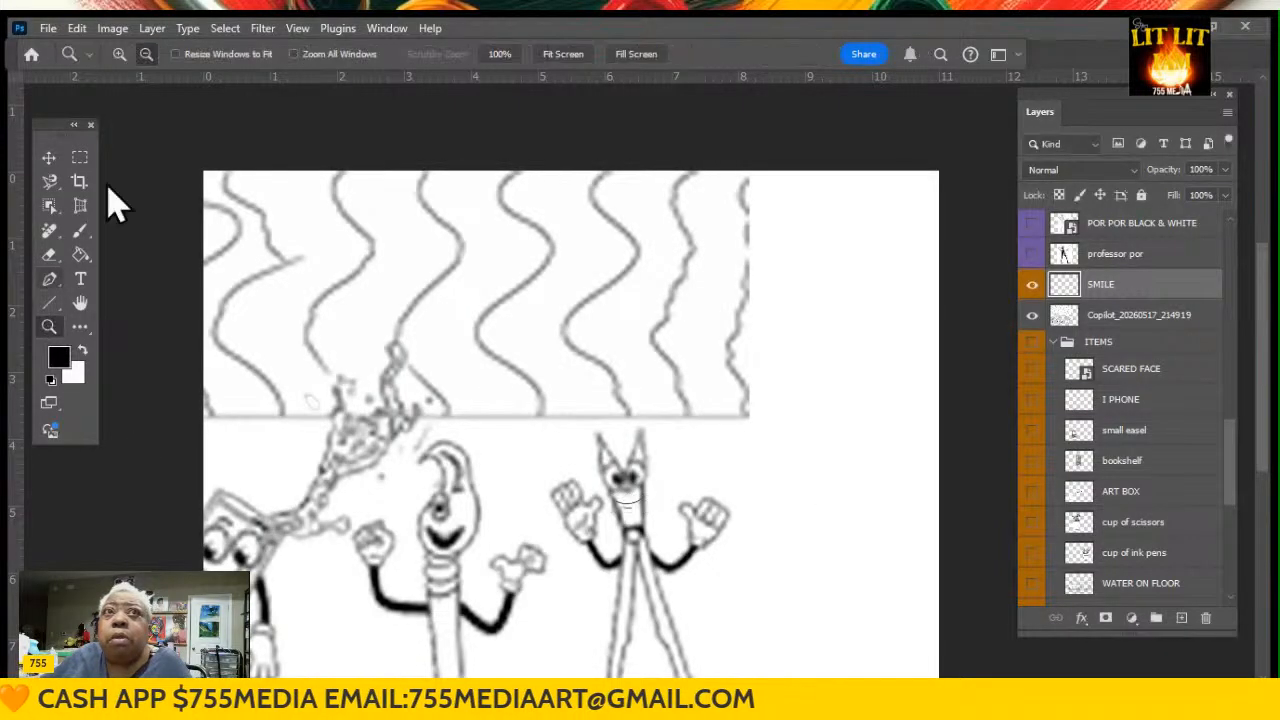
{"action": "left_click", "coordinate": [118, 60]}
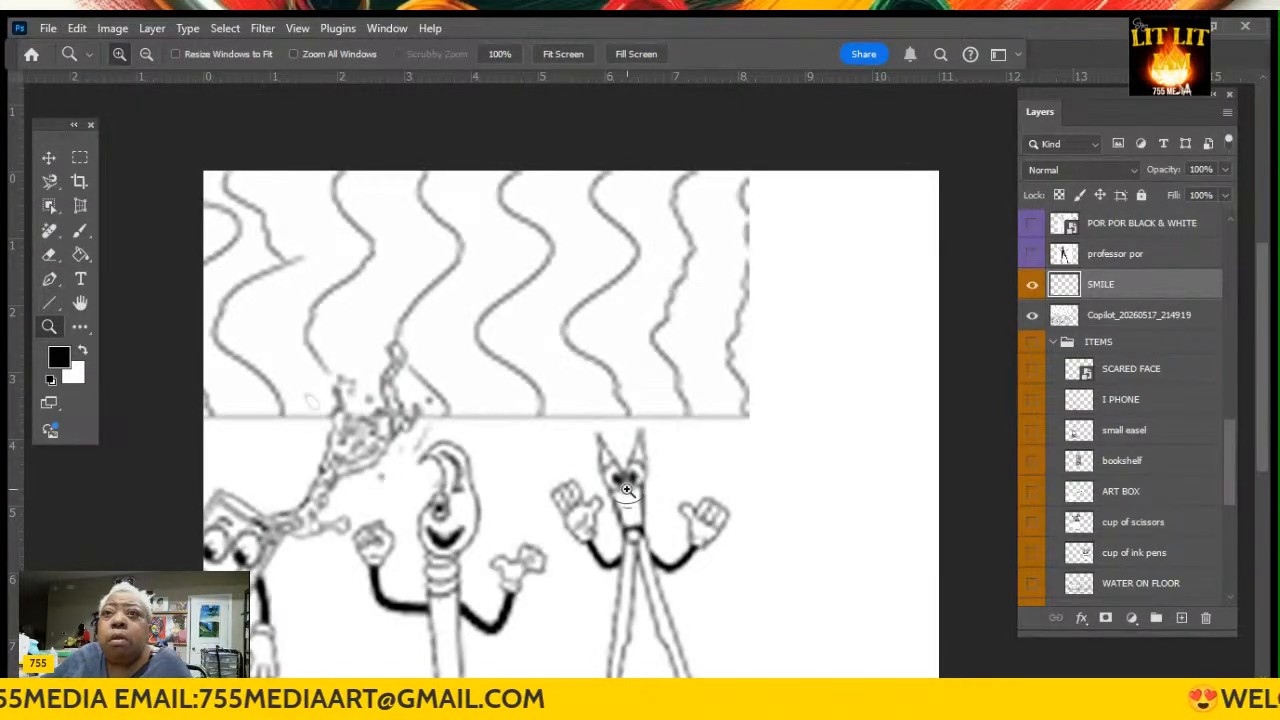
{"action": "left_click", "coordinate": [627, 489]}
{"action": "left_click", "coordinate": [627, 489]}
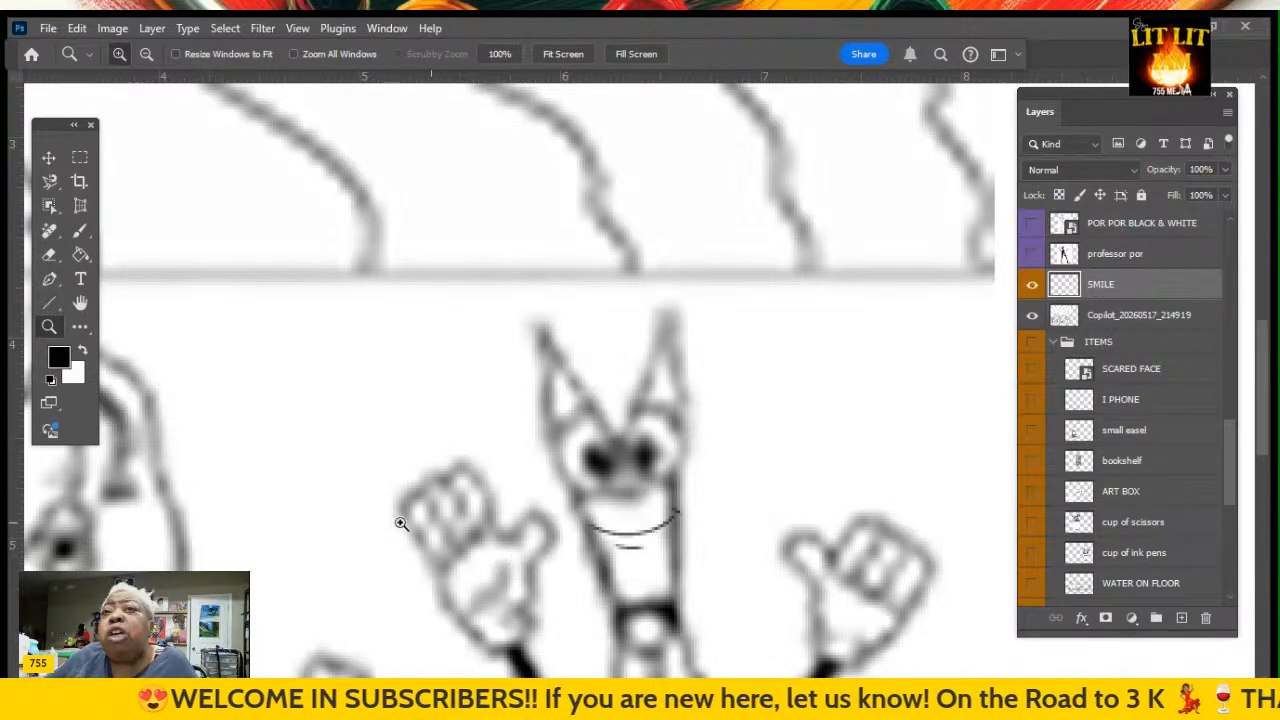
{"action": "left_click", "coordinate": [48, 157]}
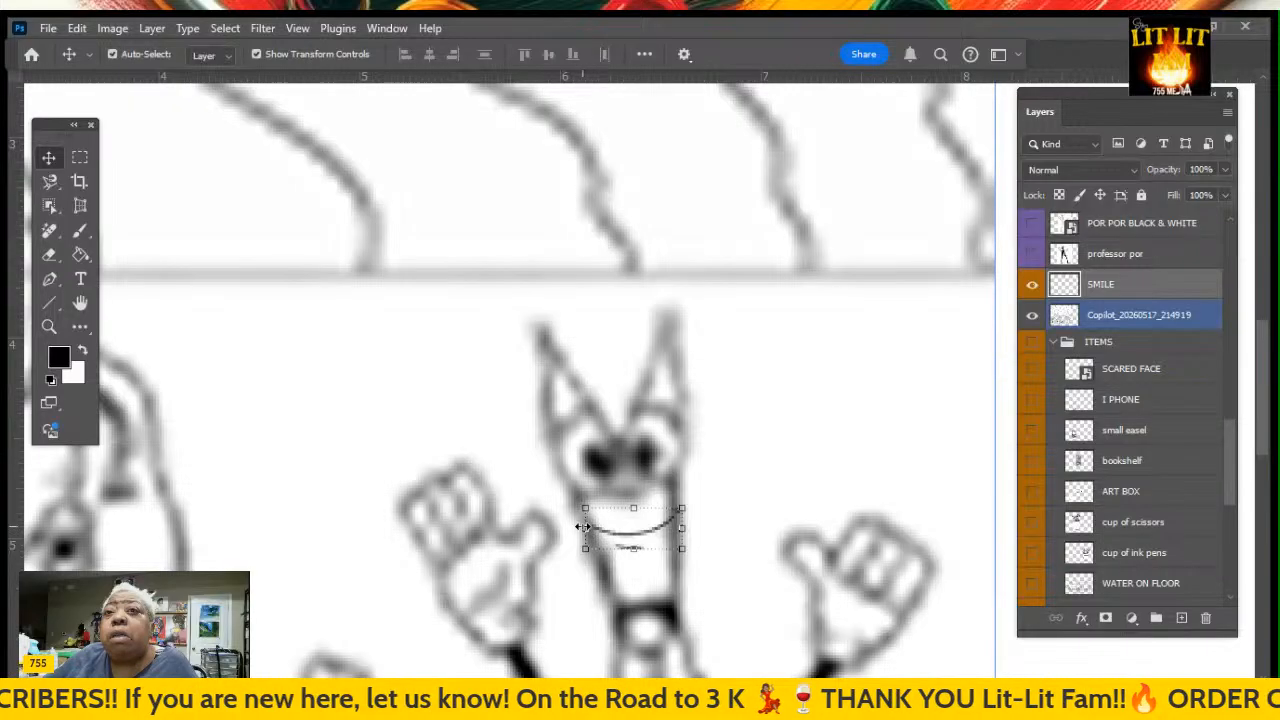
{"action": "left_click", "coordinate": [583, 527]}
{"action": "left_click_drag", "start_coordinate": [583, 527], "coordinate": [647, 544]}
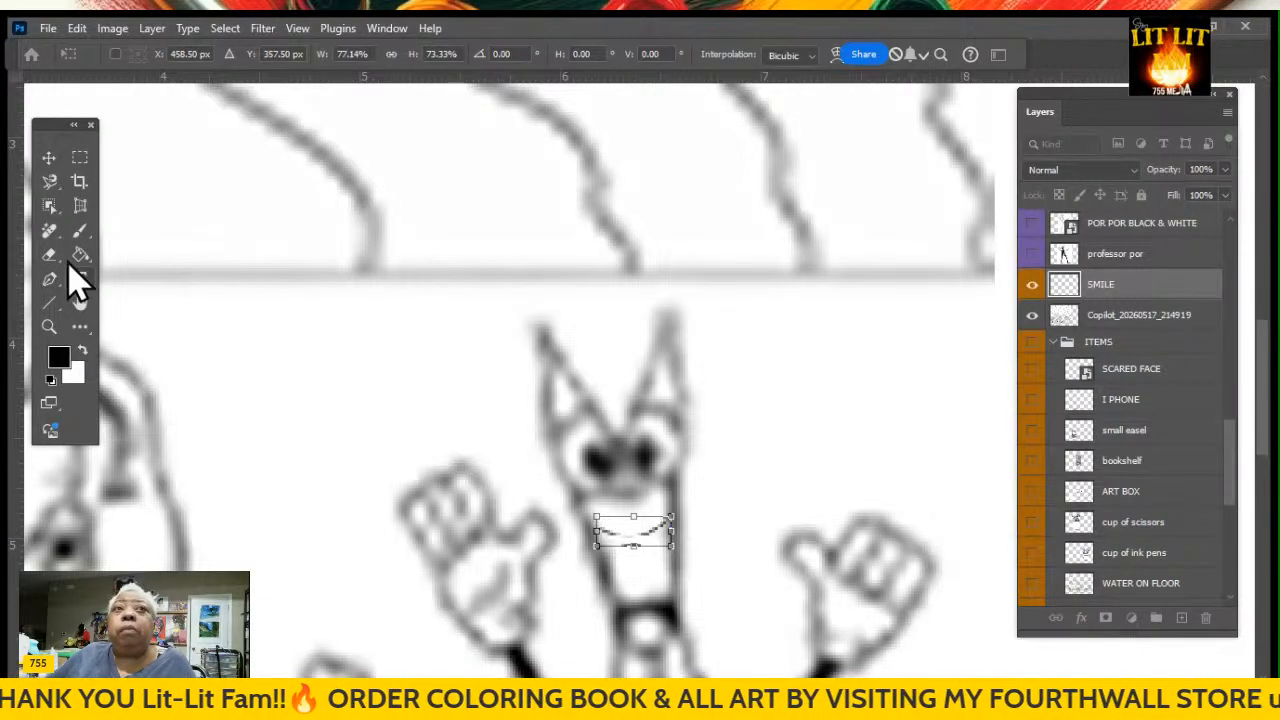
{"action": "left_click", "coordinate": [48, 160]}
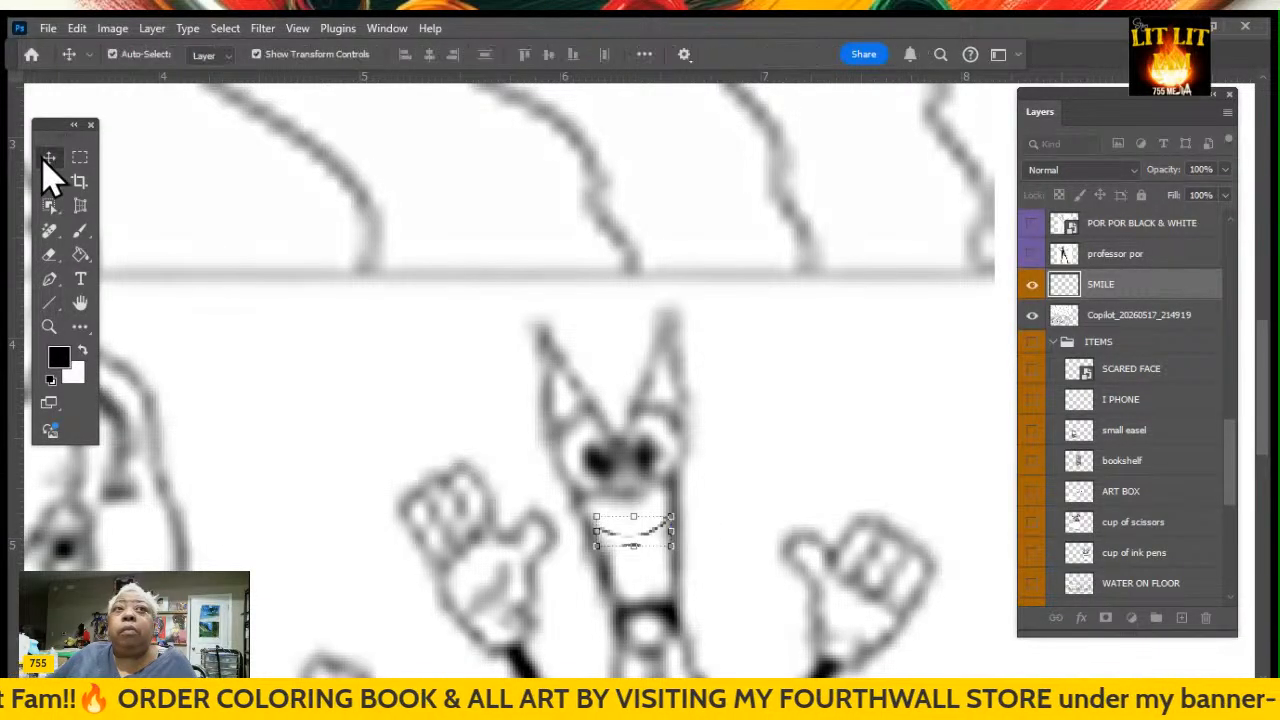
Examine the resized smile on the pointy-eared character up close and in the context of the whole page
{"action": "left_click", "coordinate": [48, 326]}
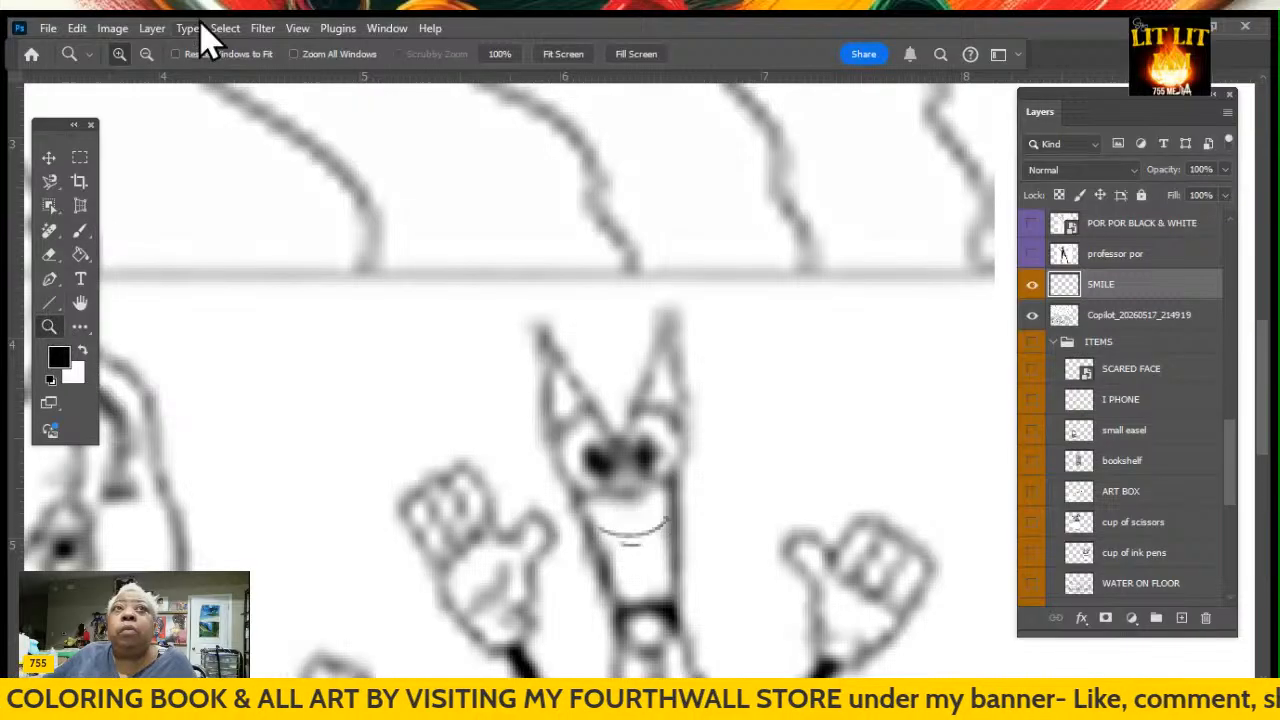
{"action": "left_click", "coordinate": [641, 512]}
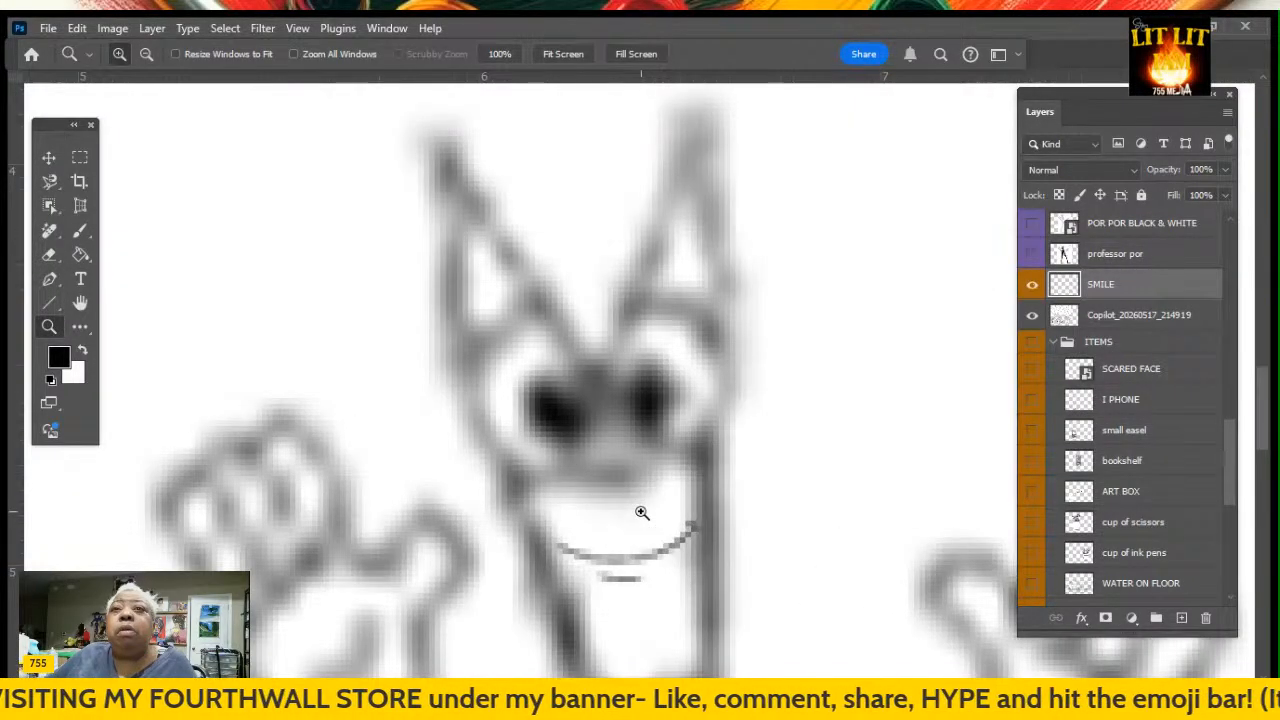
{"action": "scroll", "coordinate": [641, 512], "scroll_direction": "down", "scroll_amount": 1}
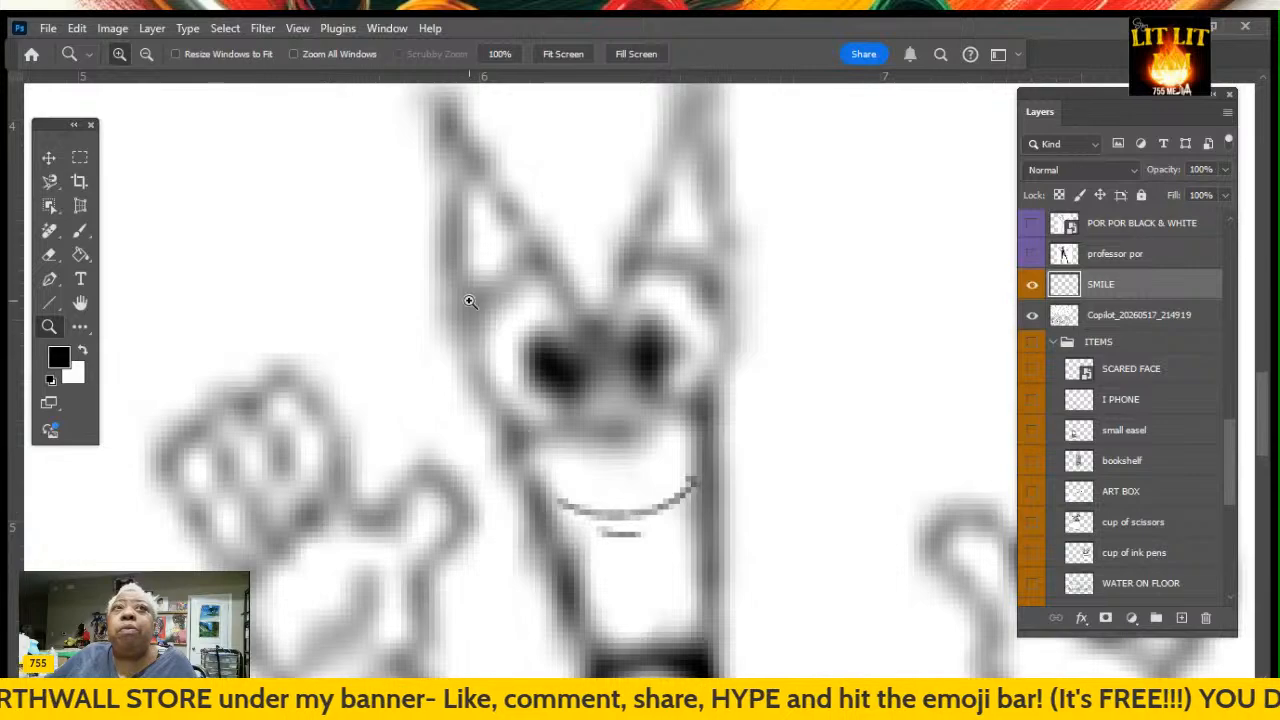
{"action": "left_click", "coordinate": [146, 54]}
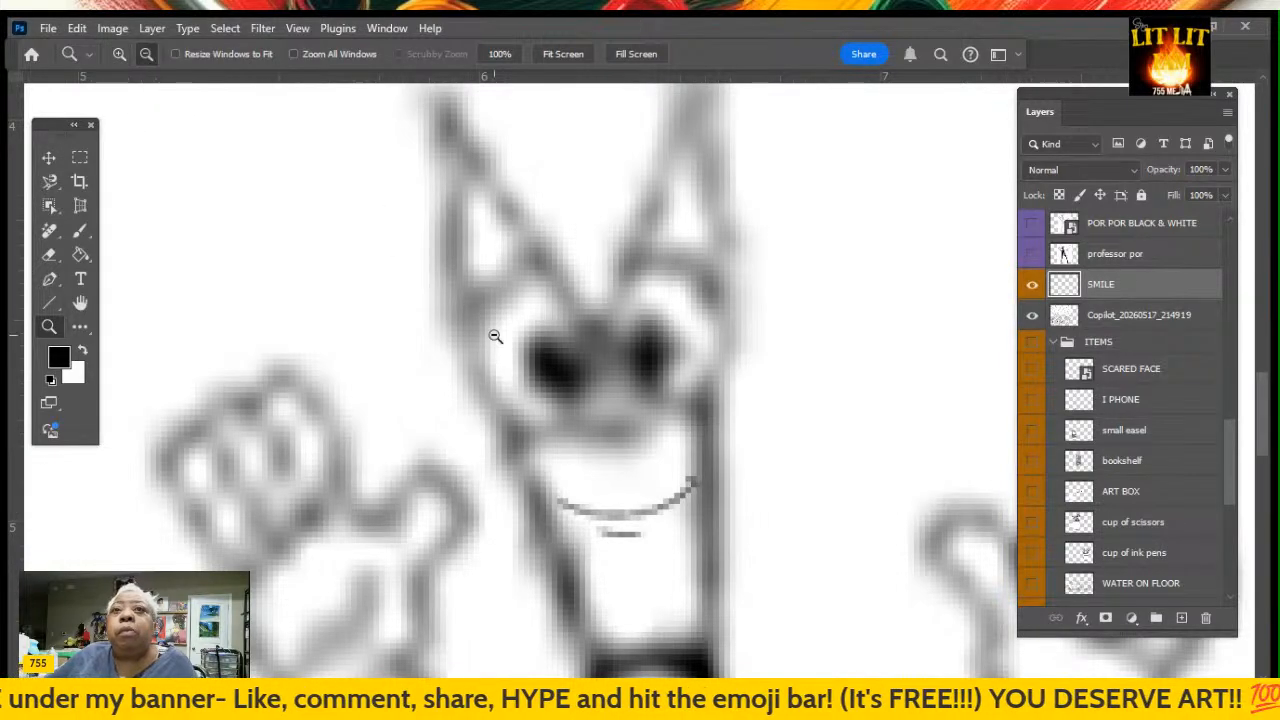
{"action": "left_click", "coordinate": [589, 377]}
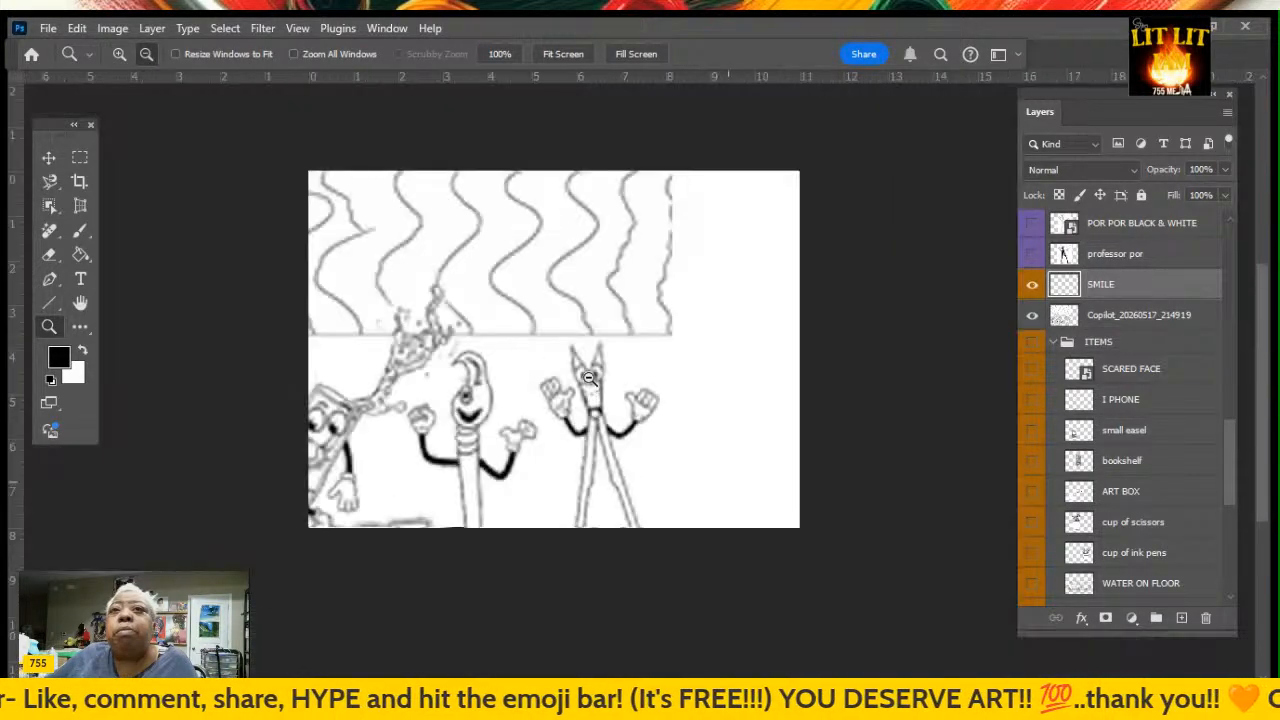
{"action": "scroll", "coordinate": [620, 395], "scroll_direction": "up", "scroll_amount": 1}
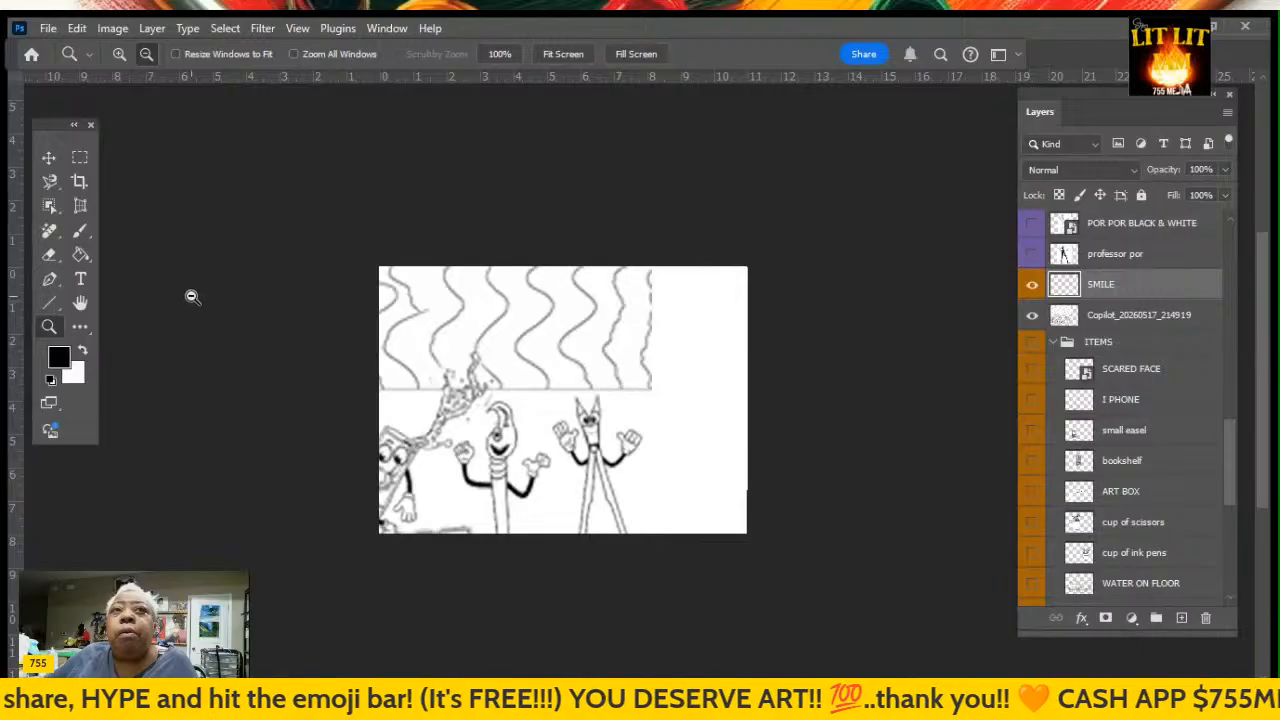
{"action": "left_click", "coordinate": [119, 54]}
{"action": "left_click", "coordinate": [572, 361]}
{"action": "left_click", "coordinate": [572, 361]}
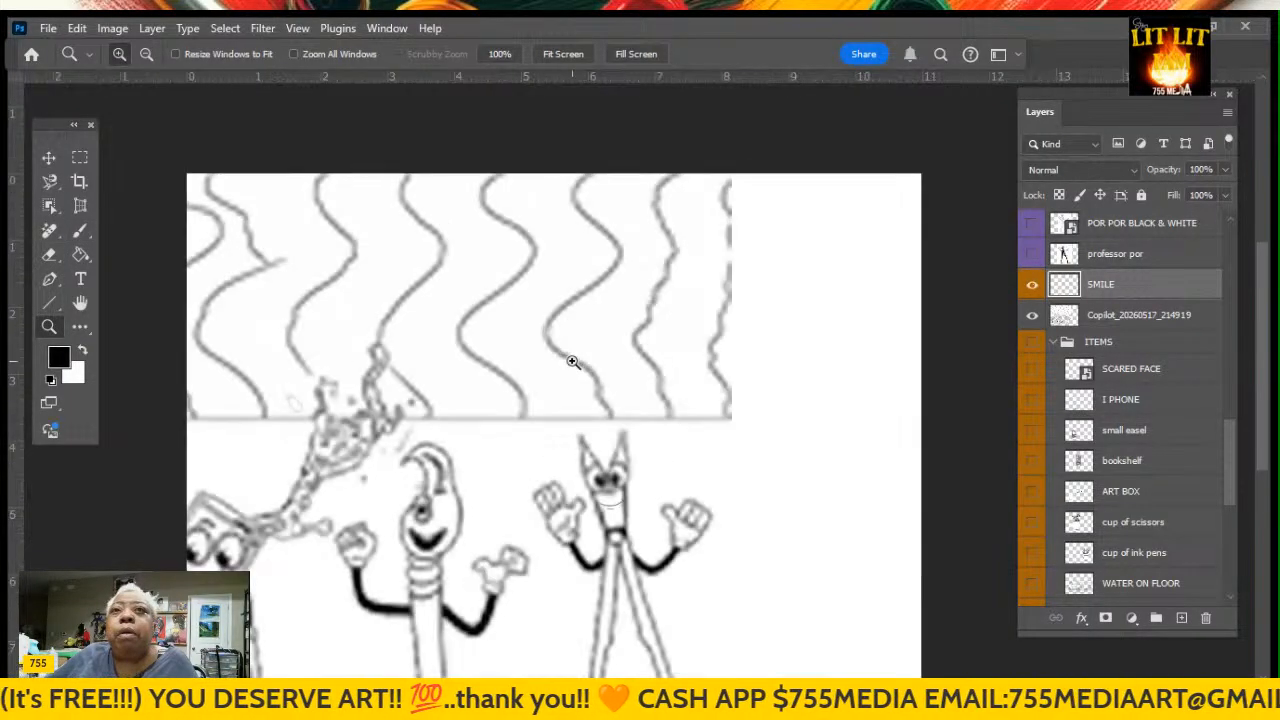
{"action": "scroll", "coordinate": [573, 362], "scroll_direction": "down", "scroll_amount": 1}
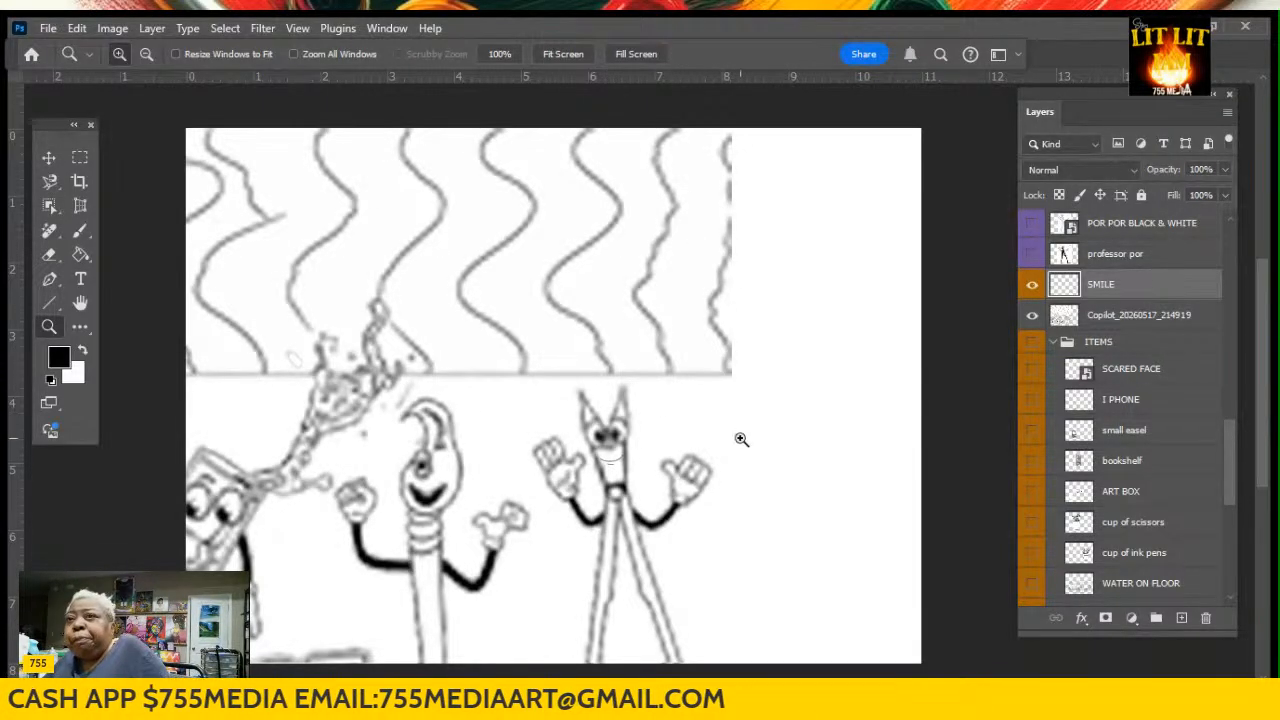
Move the Copilot_20260517_214919 artwork about 2 inches to the right on the page
{"action": "left_click", "coordinate": [48, 160]}
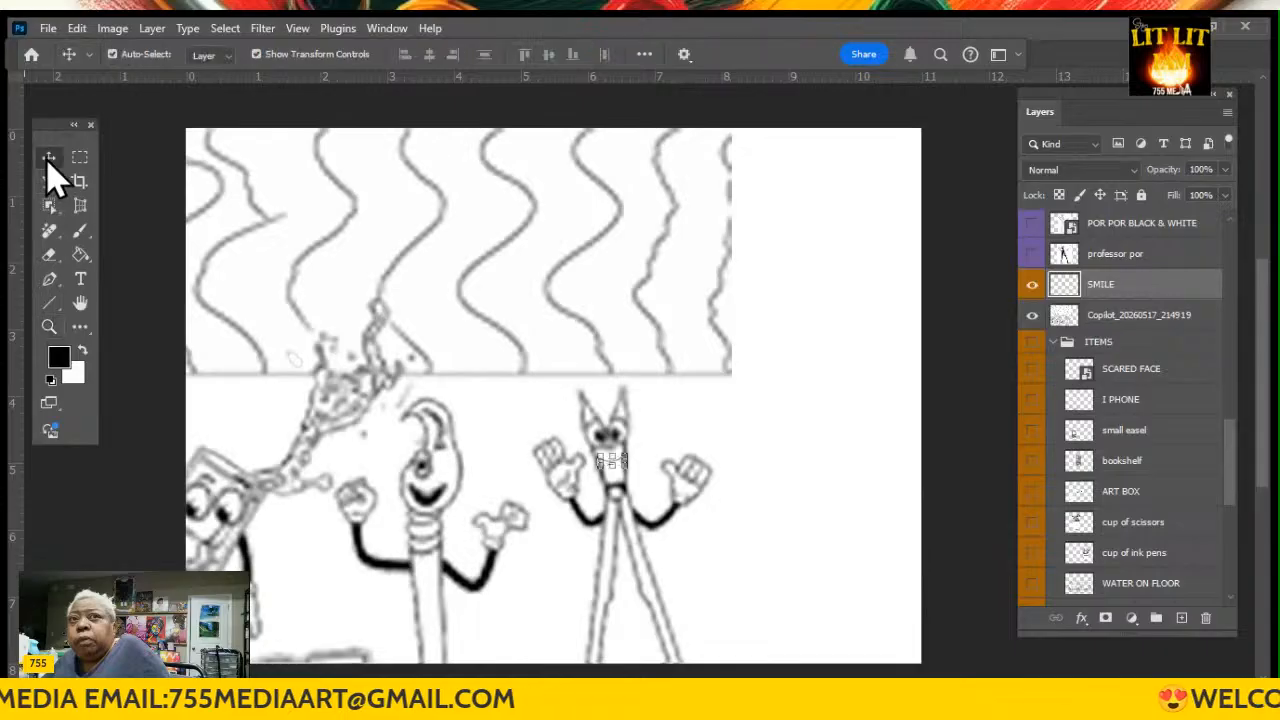
{"action": "left_click", "coordinate": [305, 253]}
{"action": "left_click", "coordinate": [301, 247]}
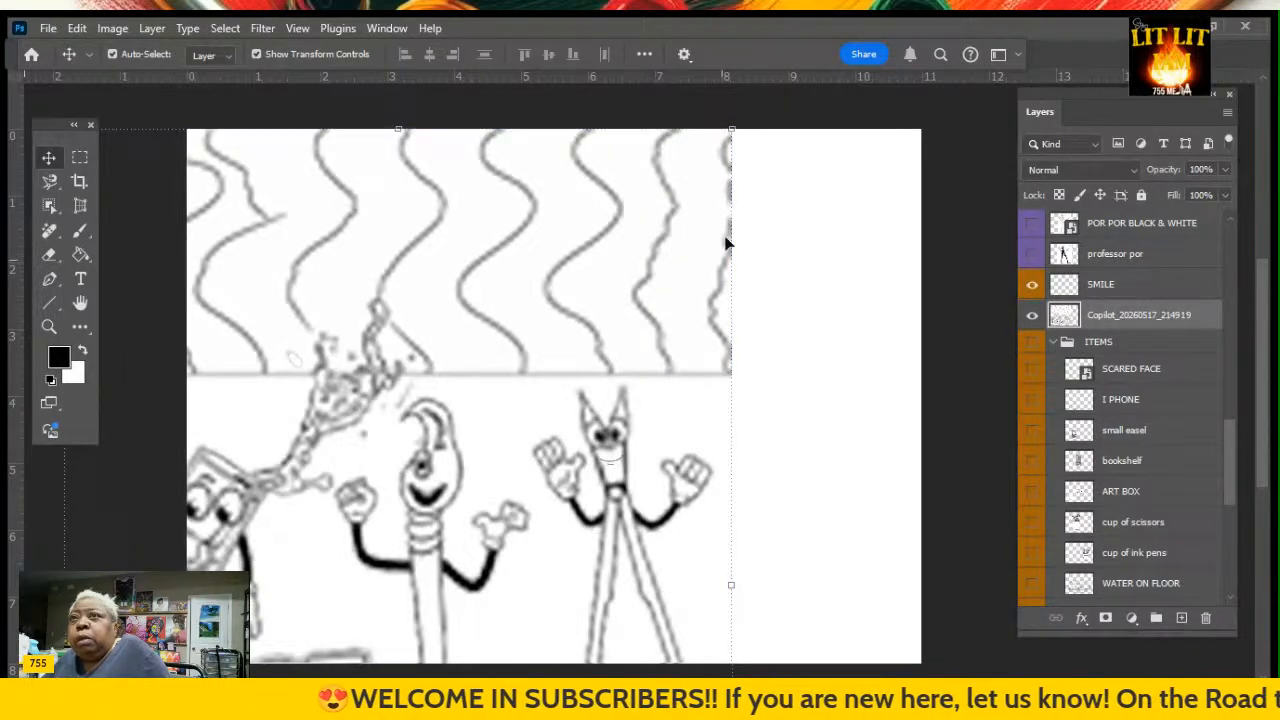
{"action": "left_click_drag", "start_coordinate": [713, 213], "coordinate": [847, 200]}
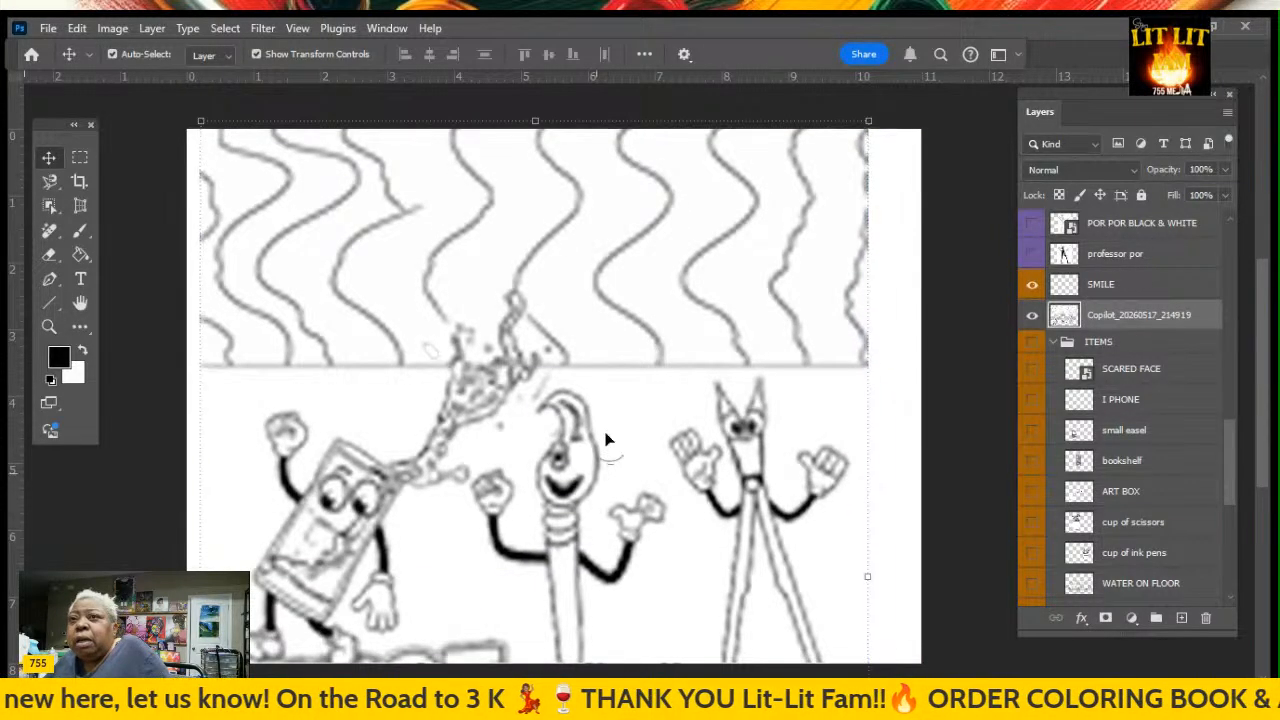
Scale the Copilot_20260517_214919 artwork proportionally to about 59.4% so its lower edge meets the bottom of the page
{"action": "scroll", "coordinate": [588, 471], "scroll_direction": "down", "scroll_amount": 2}
{"action": "scroll", "coordinate": [588, 480], "scroll_direction": "down", "scroll_amount": 12}
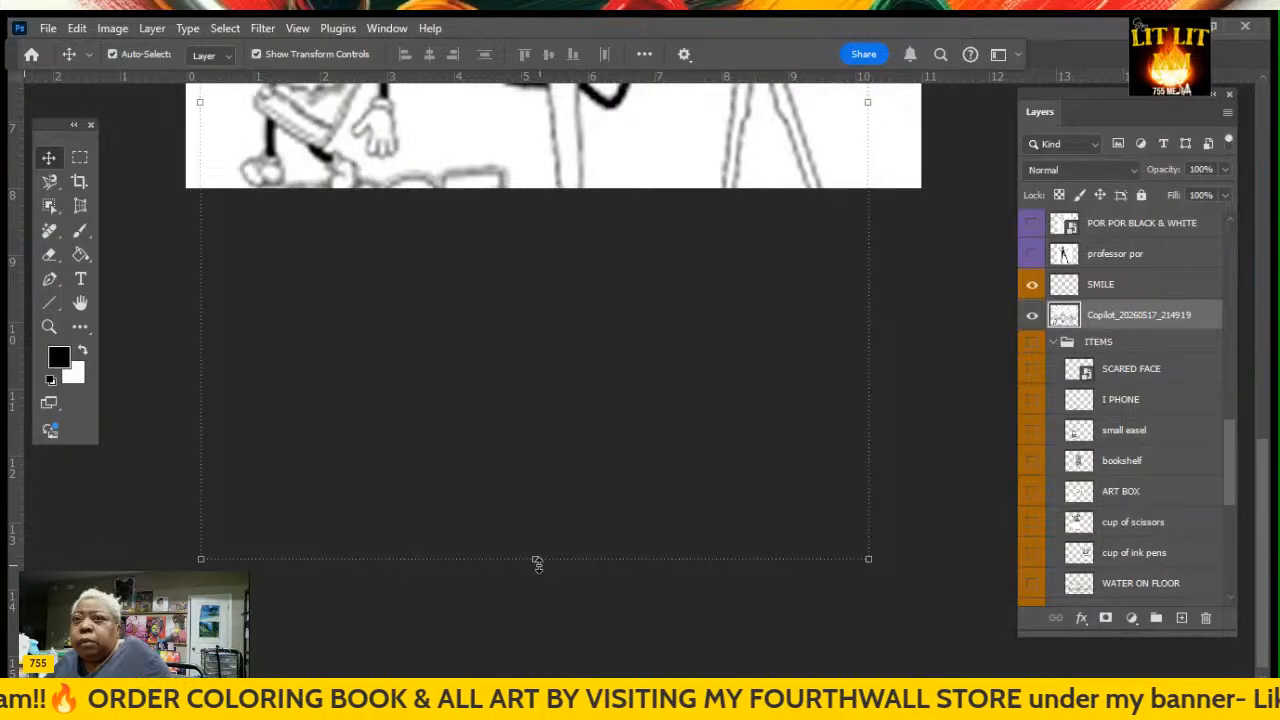
{"action": "left_click_drag", "start_coordinate": [536, 563], "coordinate": [537, 195]}
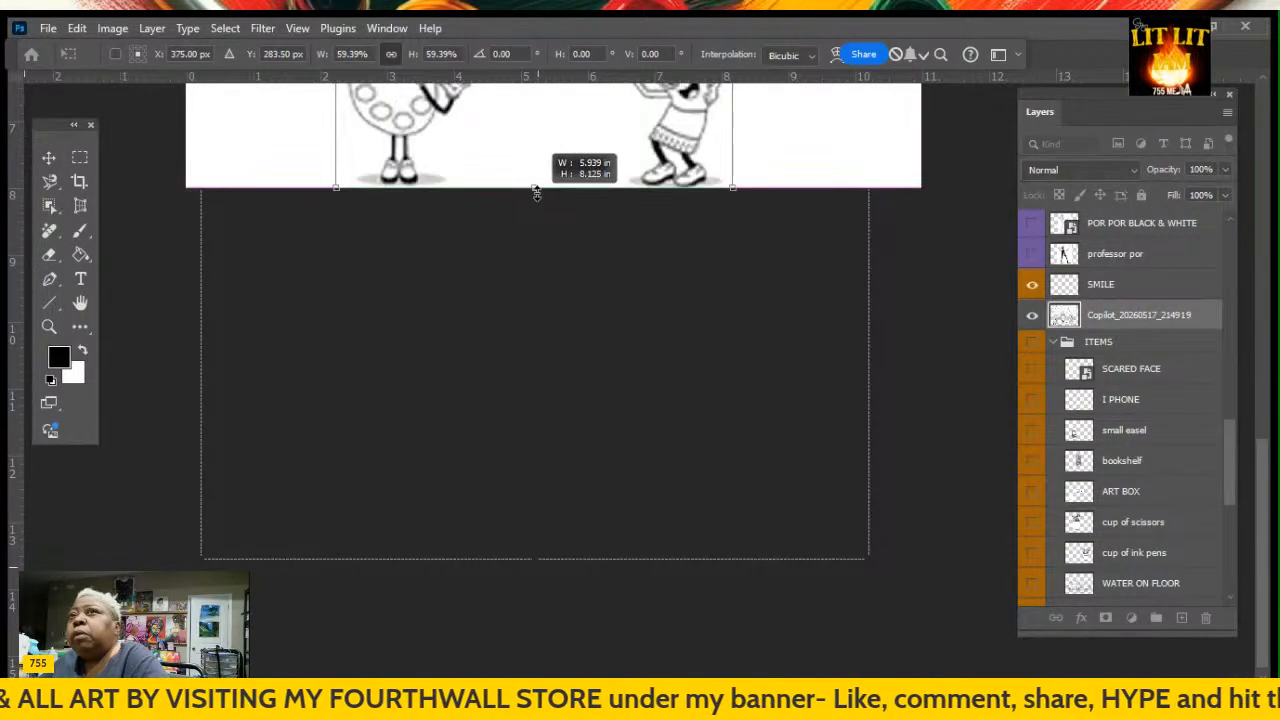
{"action": "scroll", "coordinate": [562, 372], "scroll_direction": "up", "scroll_amount": 4}
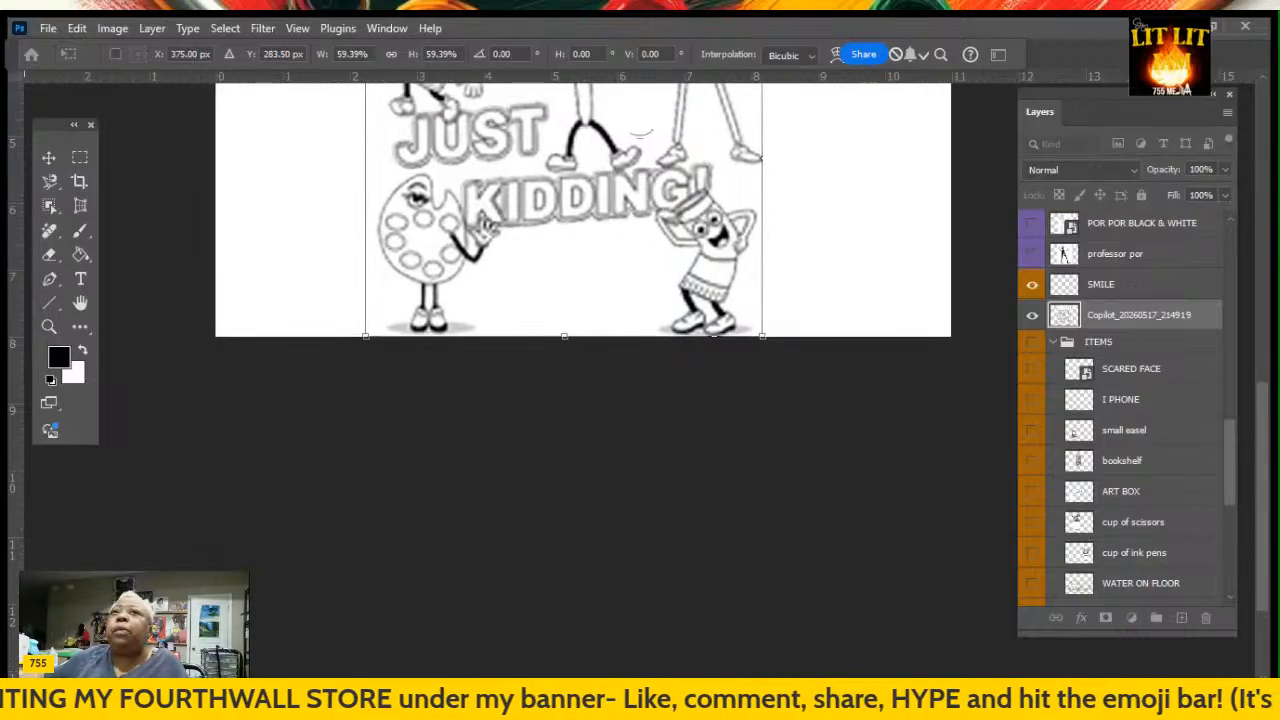
{"action": "scroll", "coordinate": [505, 662], "scroll_direction": "up", "scroll_amount": 6}
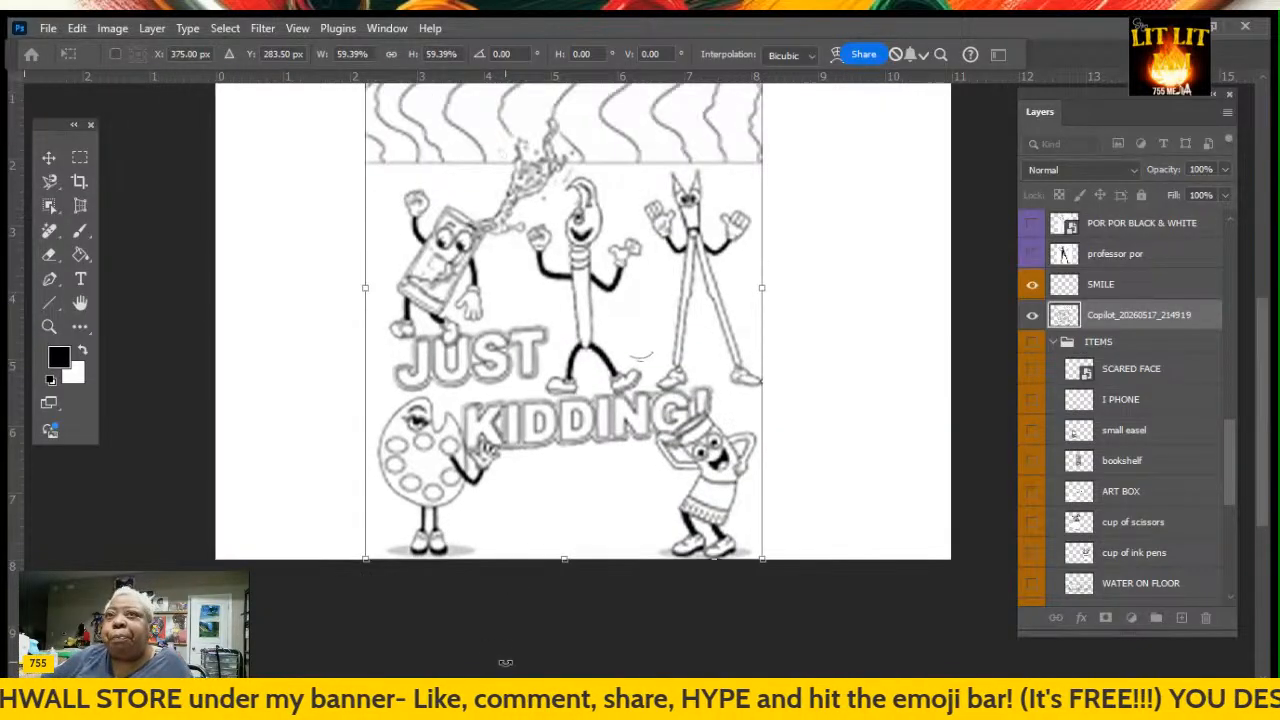
{"action": "scroll", "coordinate": [505, 662], "scroll_direction": "up", "scroll_amount": 2}
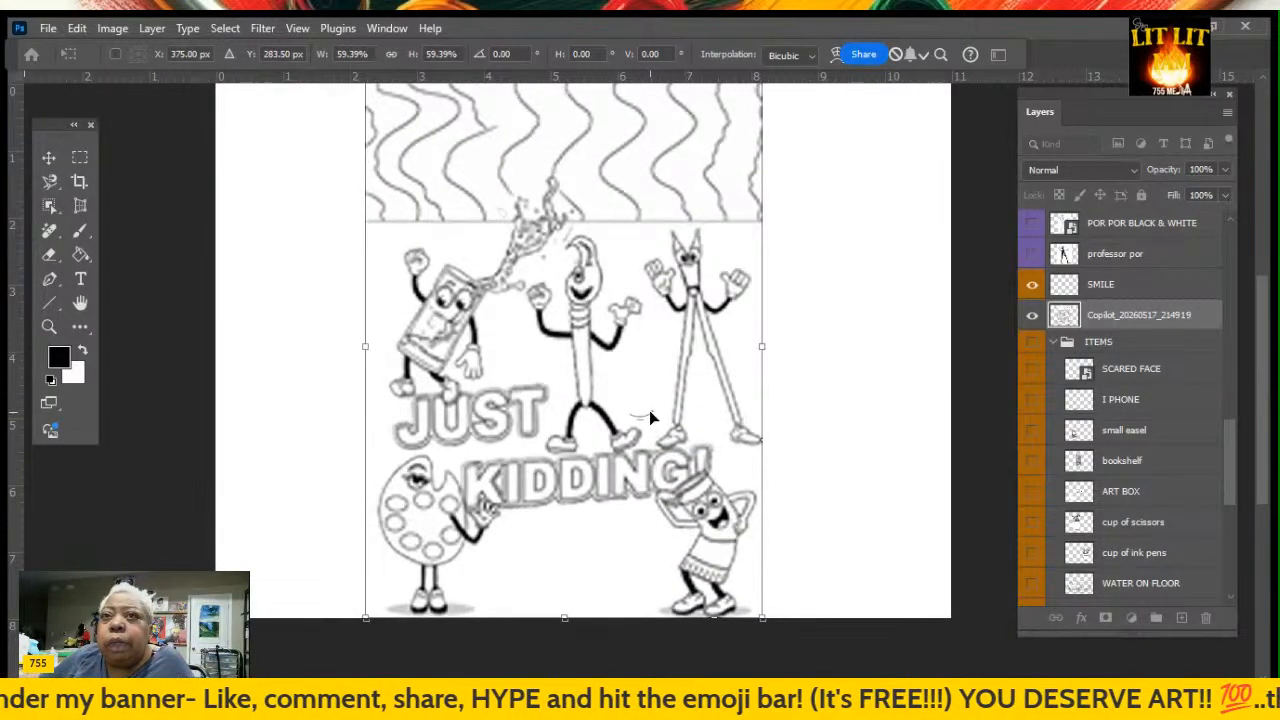
{"action": "mouse_move", "coordinate": [649, 410]}
{"action": "left_mouse_down"}
{"action": "mouse_move", "coordinate": [703, 325]}
{"action": "mouse_move", "coordinate": [648, 411]}
{"action": "left_mouse_up"}
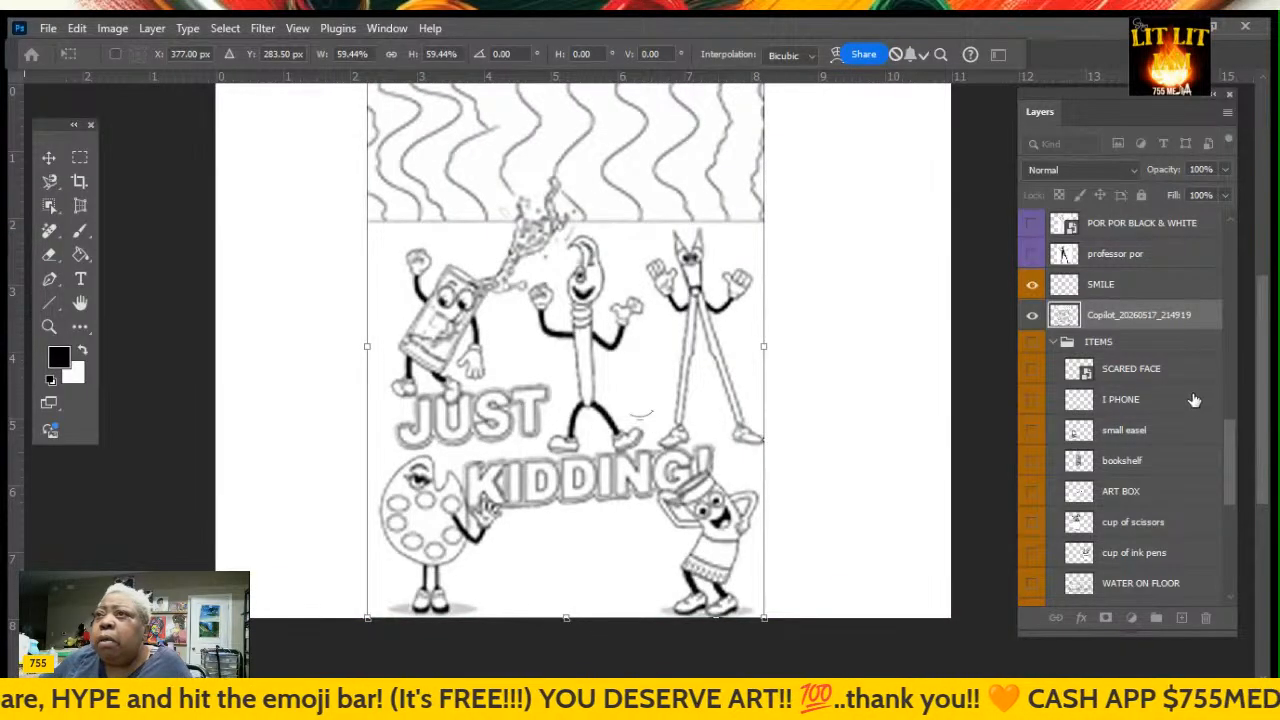
Move the SMILE layer up about 2 inches to the height of the pointy-eared character's head
{"action": "left_click", "coordinate": [1137, 288]}
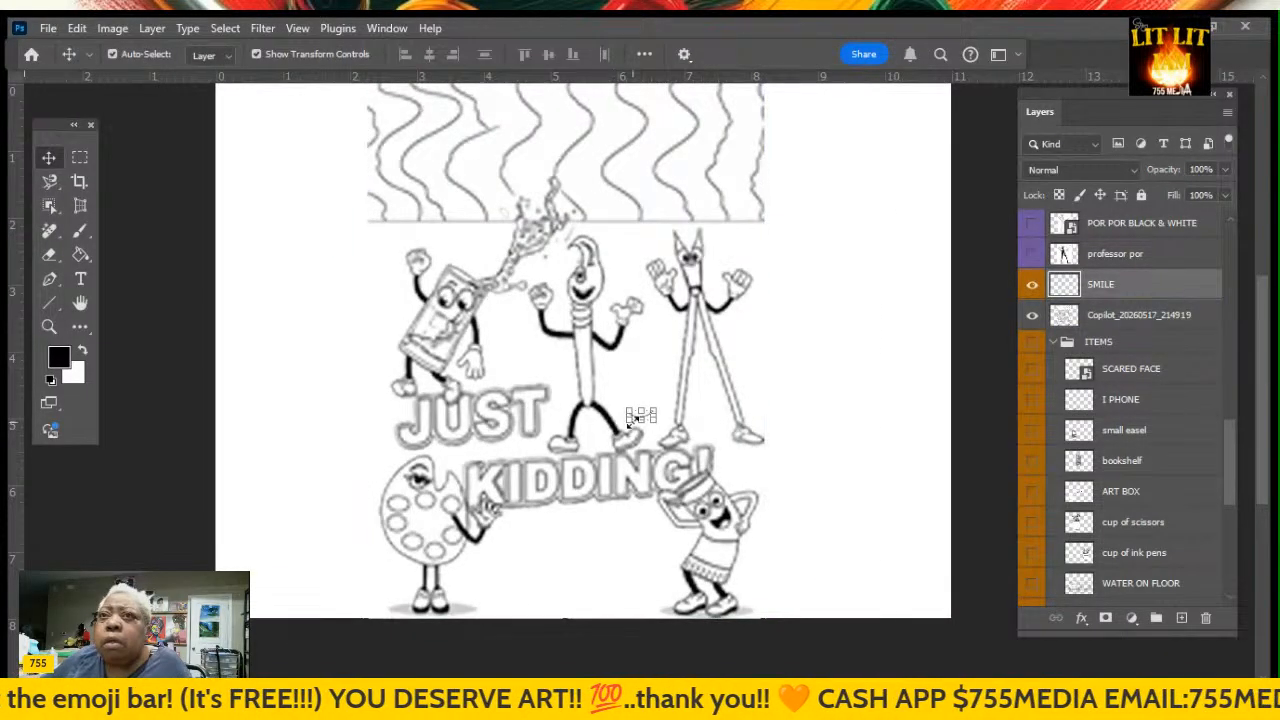
{"action": "mouse_move", "coordinate": [638, 414]}
{"action": "left_mouse_down"}
{"action": "mouse_move", "coordinate": [660, 365]}
{"action": "mouse_move", "coordinate": [641, 419]}
{"action": "left_mouse_up"}
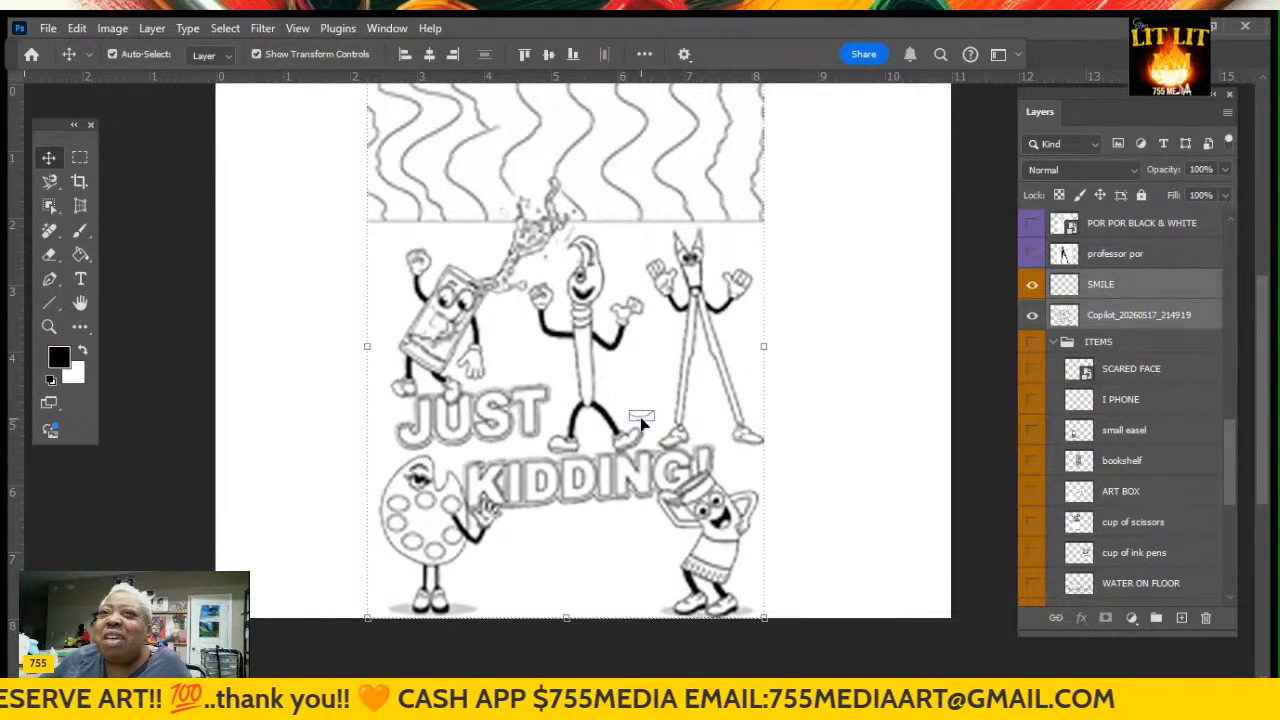
{"action": "left_click", "coordinate": [642, 419]}
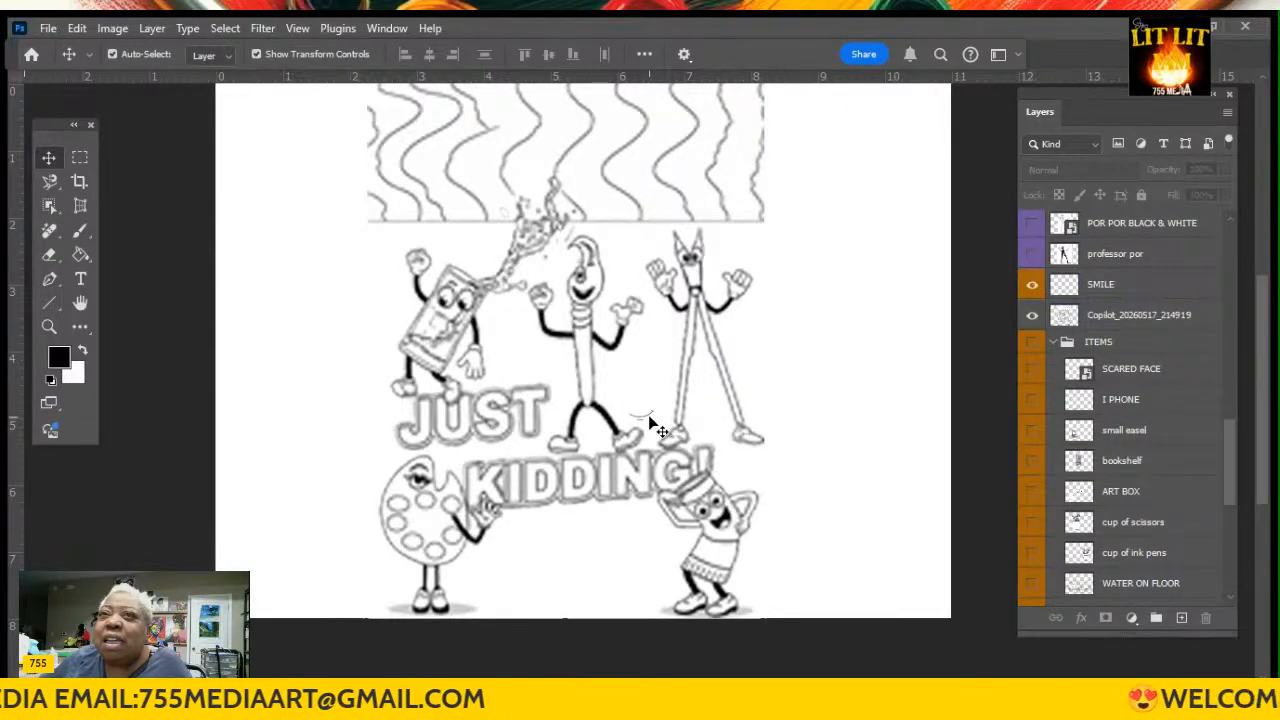
{"action": "left_click", "coordinate": [1131, 294]}
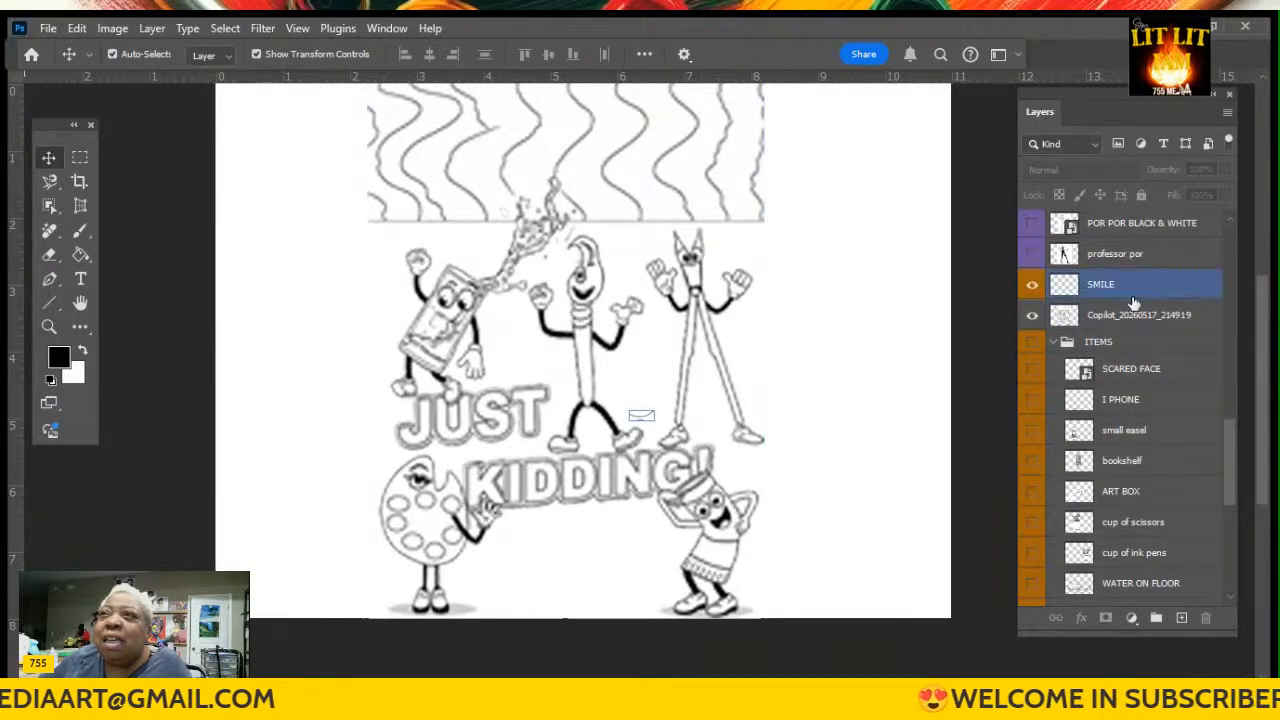
{"action": "left_click", "coordinate": [640, 455]}
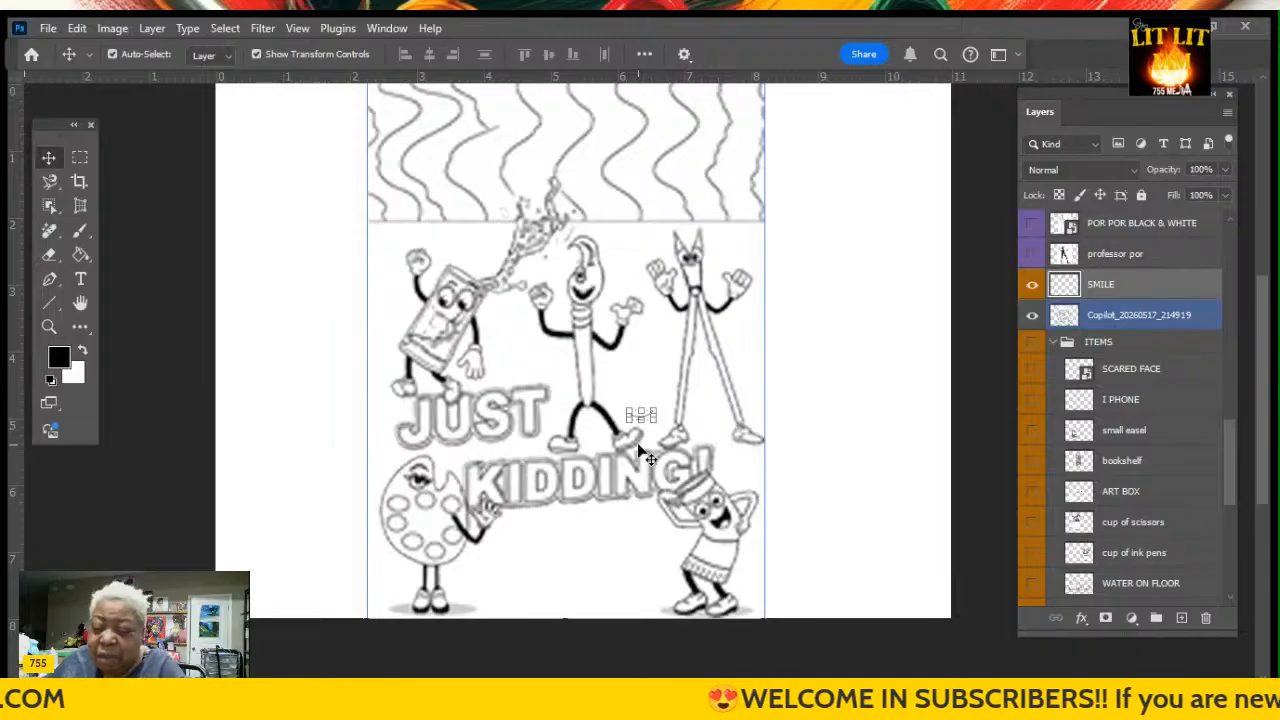
{"action": "key", "text": "Up"}
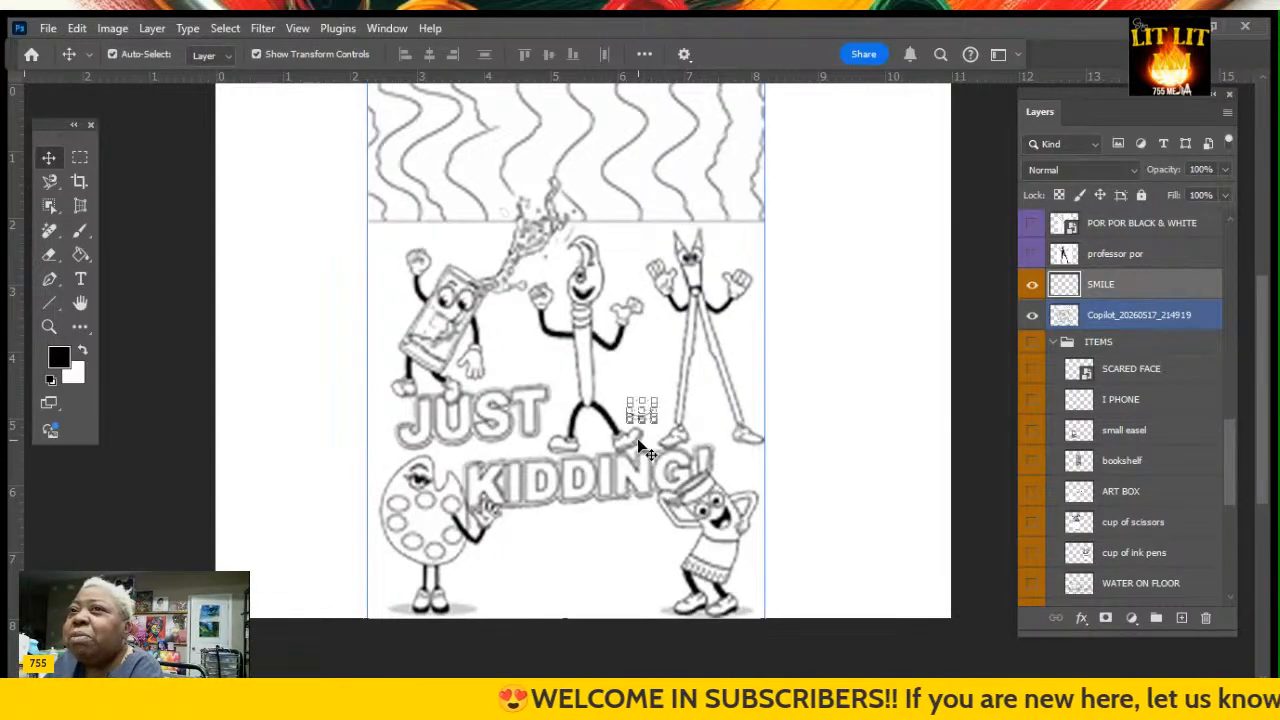
{"action": "key", "text": "Up"}
{"action": "key", "text": "Up"}
{"action": "key", "text": "Up"}
{"action": "key", "text": "Up"}
{"action": "key", "text": "Up"}
{"action": "key", "text": "Up"}
{"action": "key", "text": "Up"}
{"action": "key", "text": "Up"}
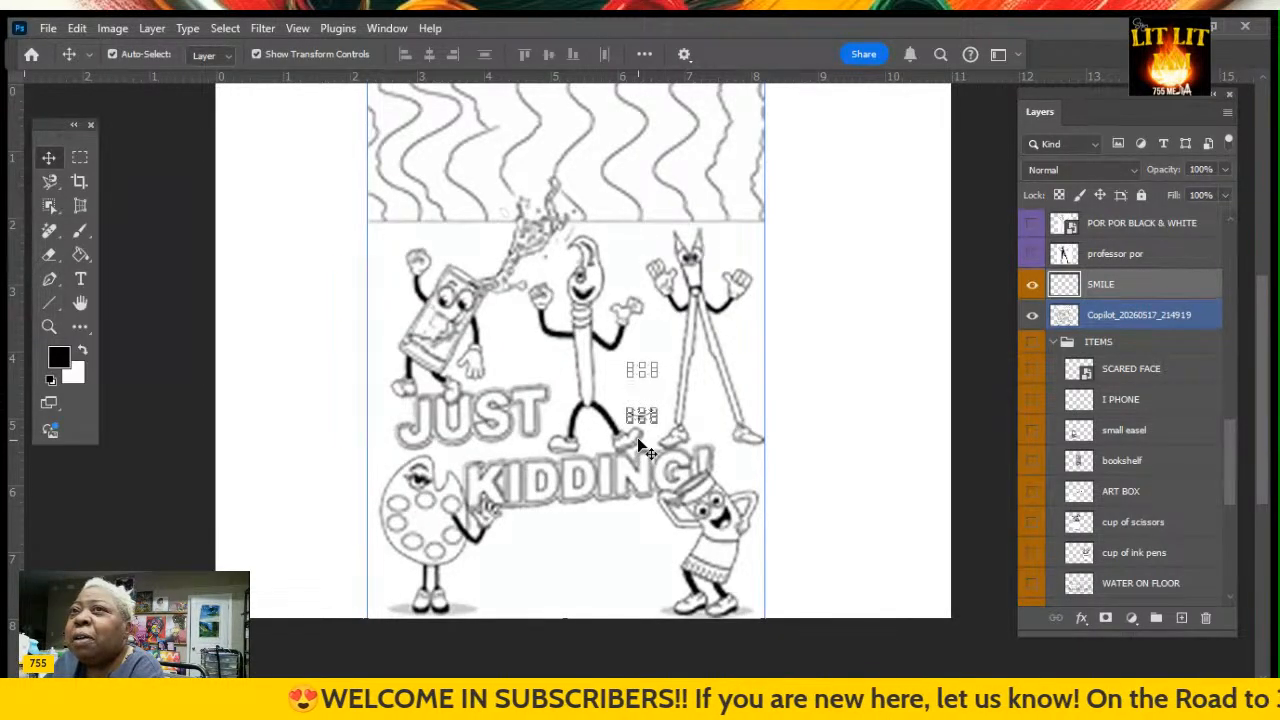
{"action": "key", "text": "Up"}
{"action": "key", "text": "Up"}
{"action": "key", "text": "Up"}
{"action": "key", "text": "Up"}
{"action": "key", "text": "Up"}
{"action": "key", "text": "Up"}
{"action": "key", "text": "Up"}
{"action": "key", "text": "Up"}
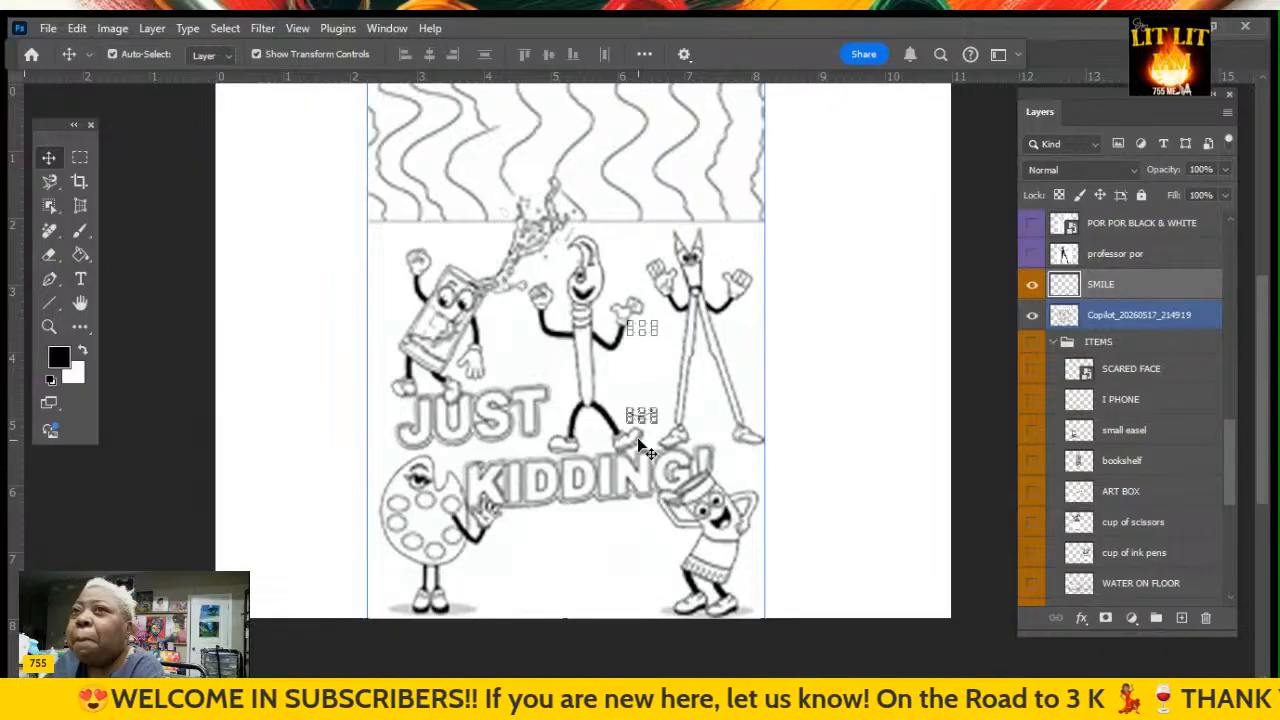
{"action": "key", "text": "Up"}
{"action": "key", "text": "Up"}
{"action": "key", "text": "Up"}
{"action": "key", "text": "Up"}
{"action": "key", "text": "Up"}
{"action": "key", "text": "Up"}
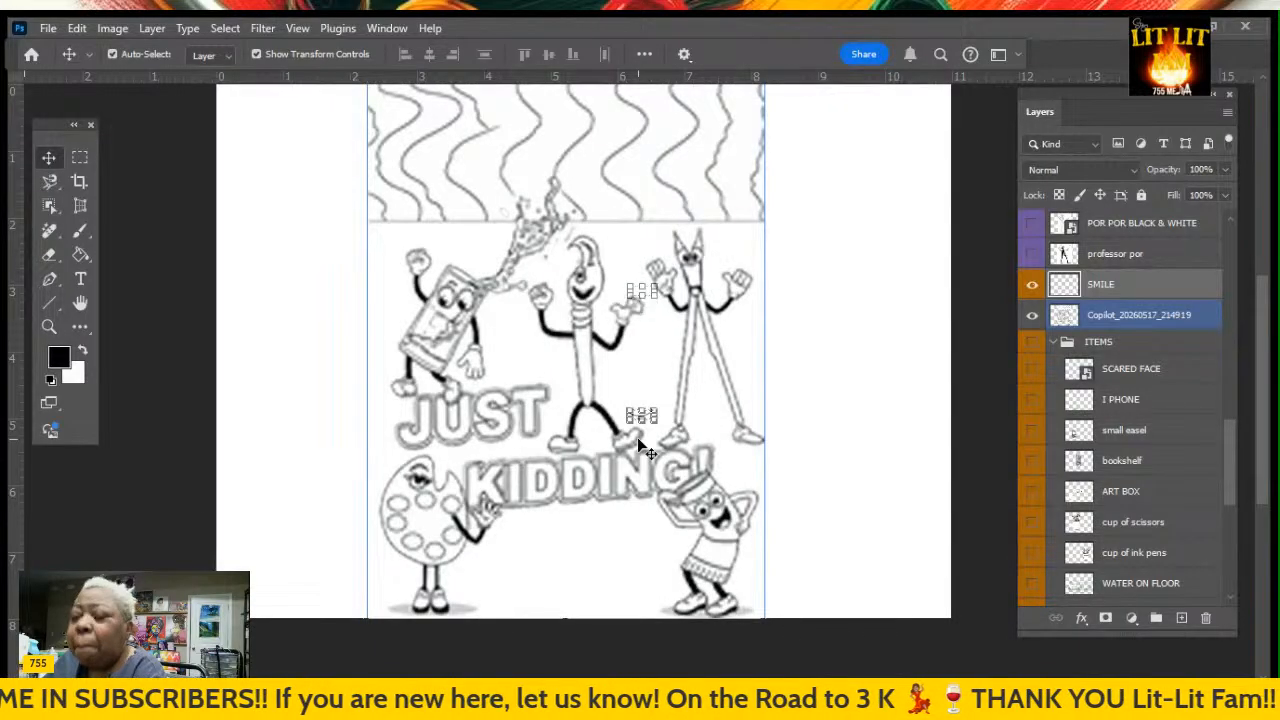
Move the smile right and slightly up onto the lower part of the pointy-eared character's face
{"action": "key", "text": "Right"}
{"action": "key", "text": "Right"}
{"action": "key", "text": "Right"}
{"action": "key", "text": "Right"}
{"action": "key", "text": "Right"}
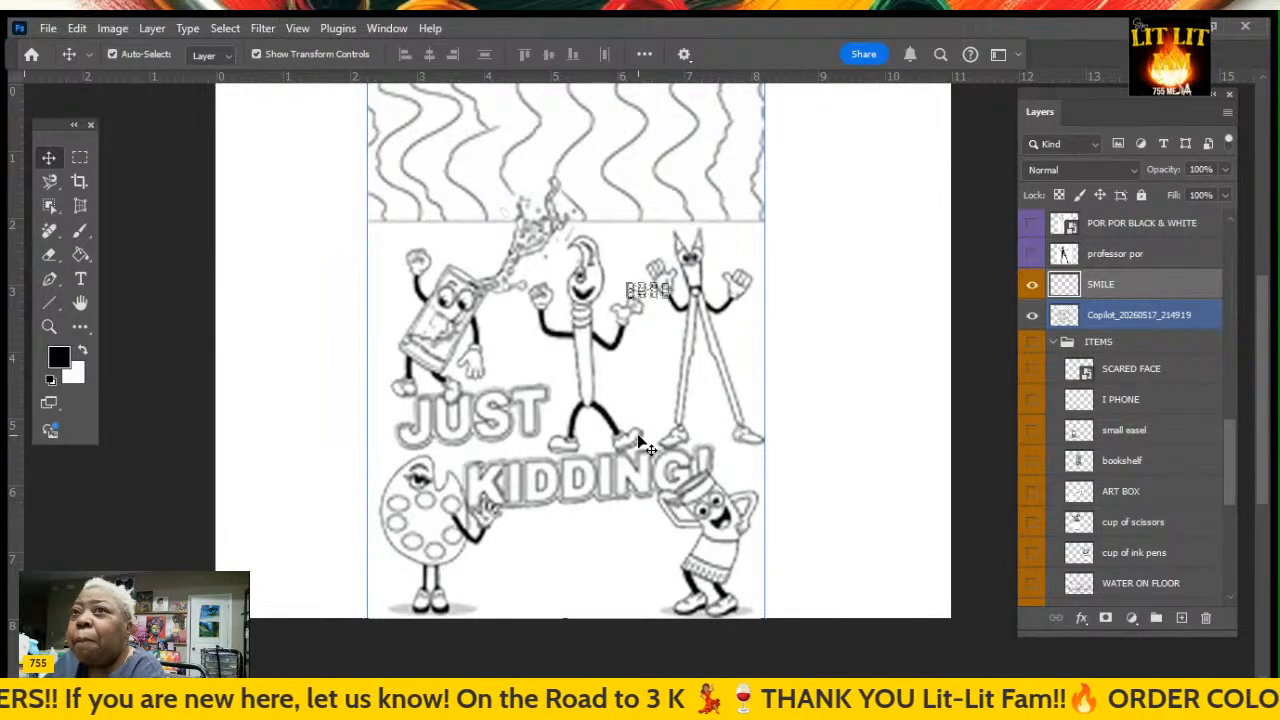
{"action": "key", "text": "Right"}
{"action": "key", "text": "Right"}
{"action": "key", "text": "Right"}
{"action": "key", "text": "Right"}
{"action": "key", "text": "Right"}
{"action": "key", "text": "Right"}
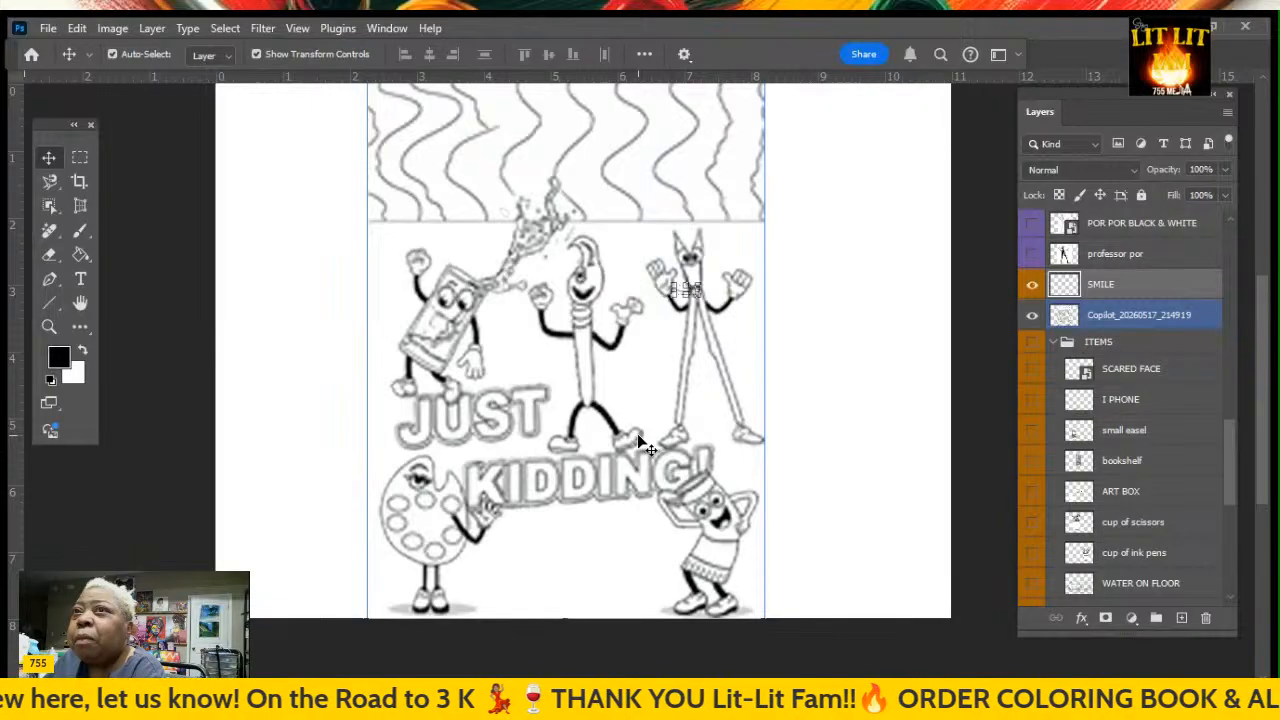
{"action": "key", "text": "Right"}
{"action": "key", "text": "Right"}
{"action": "key", "text": "Up"}
{"action": "key", "text": "Up"}
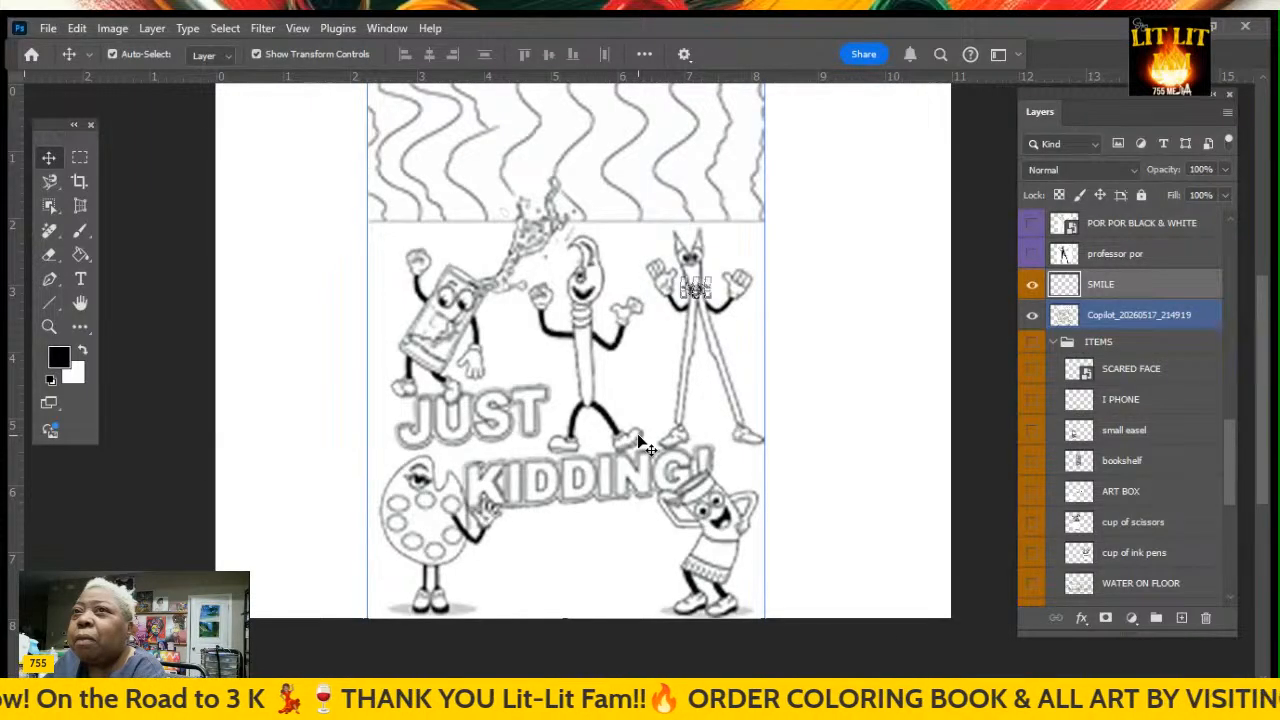
{"action": "key", "text": "Up"}
{"action": "key", "text": "Up"}
{"action": "left_click", "coordinate": [742, 346]}
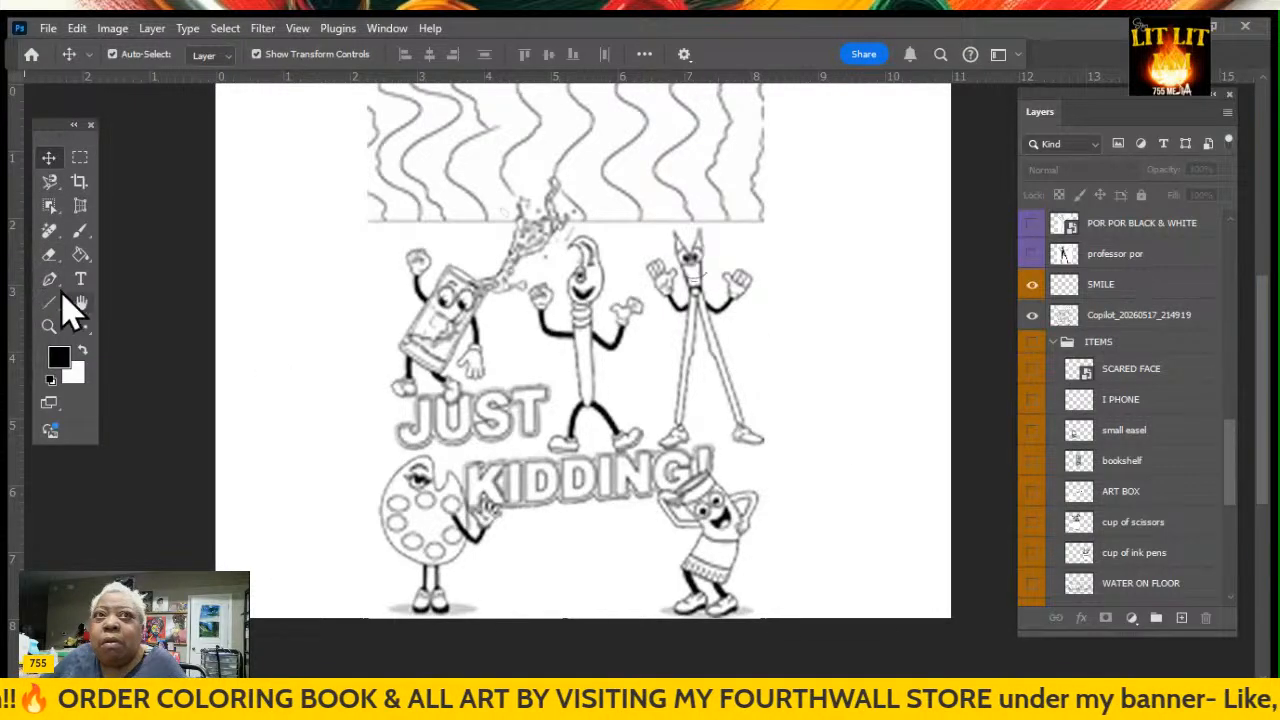
Scale the smile to about 55.6% width and 54.5% height so it fits inside the pointy-eared character's face
{"action": "left_click", "coordinate": [48, 328]}
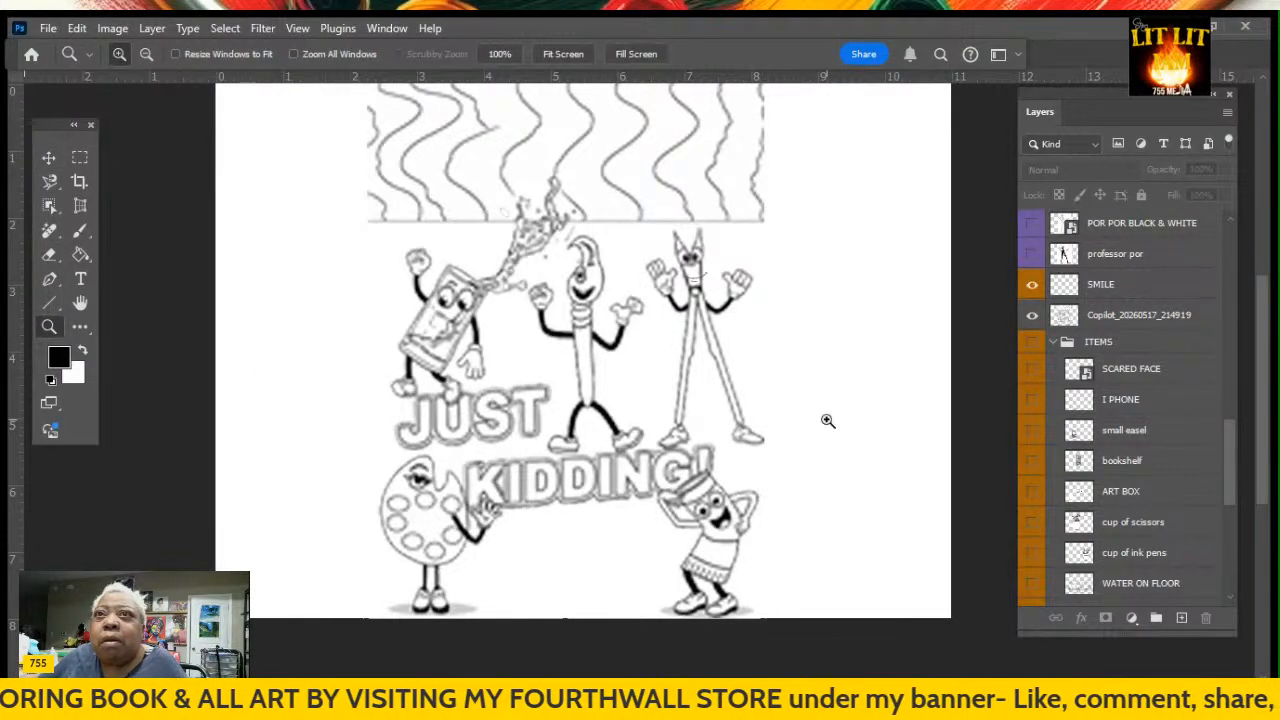
{"action": "left_click", "coordinate": [716, 308]}
{"action": "left_click", "coordinate": [705, 312]}
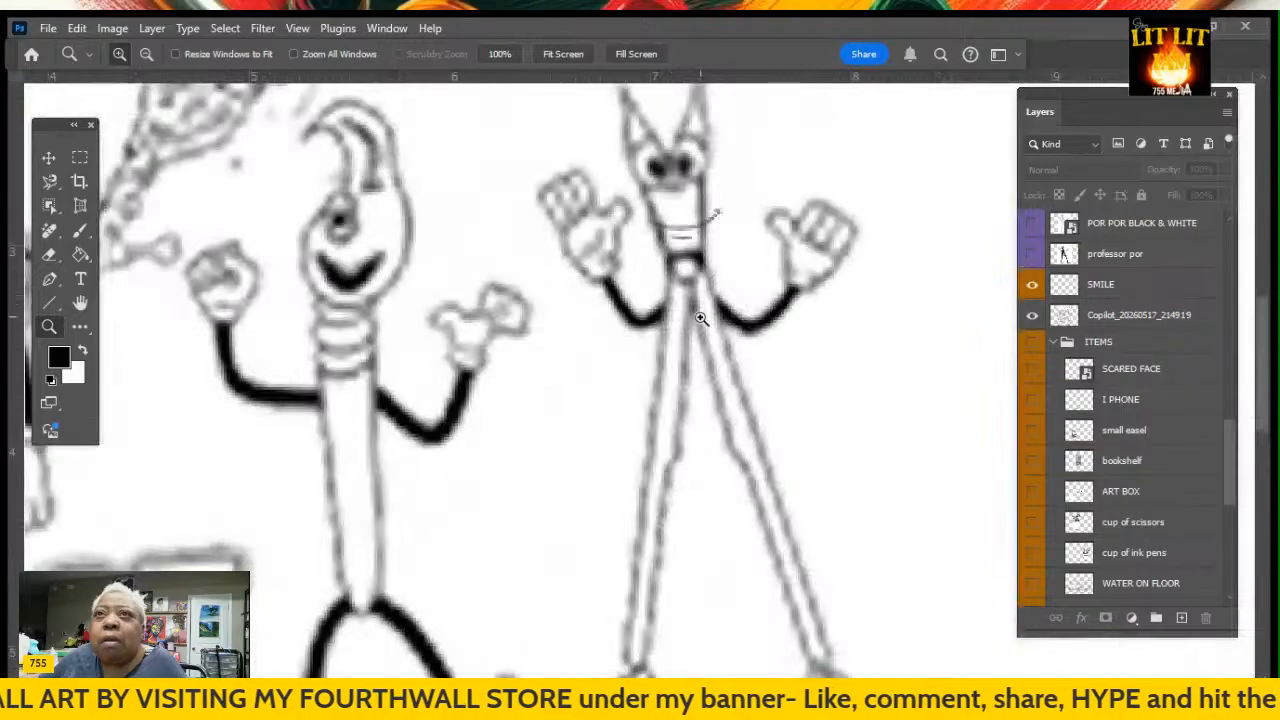
{"action": "left_click", "coordinate": [48, 158]}
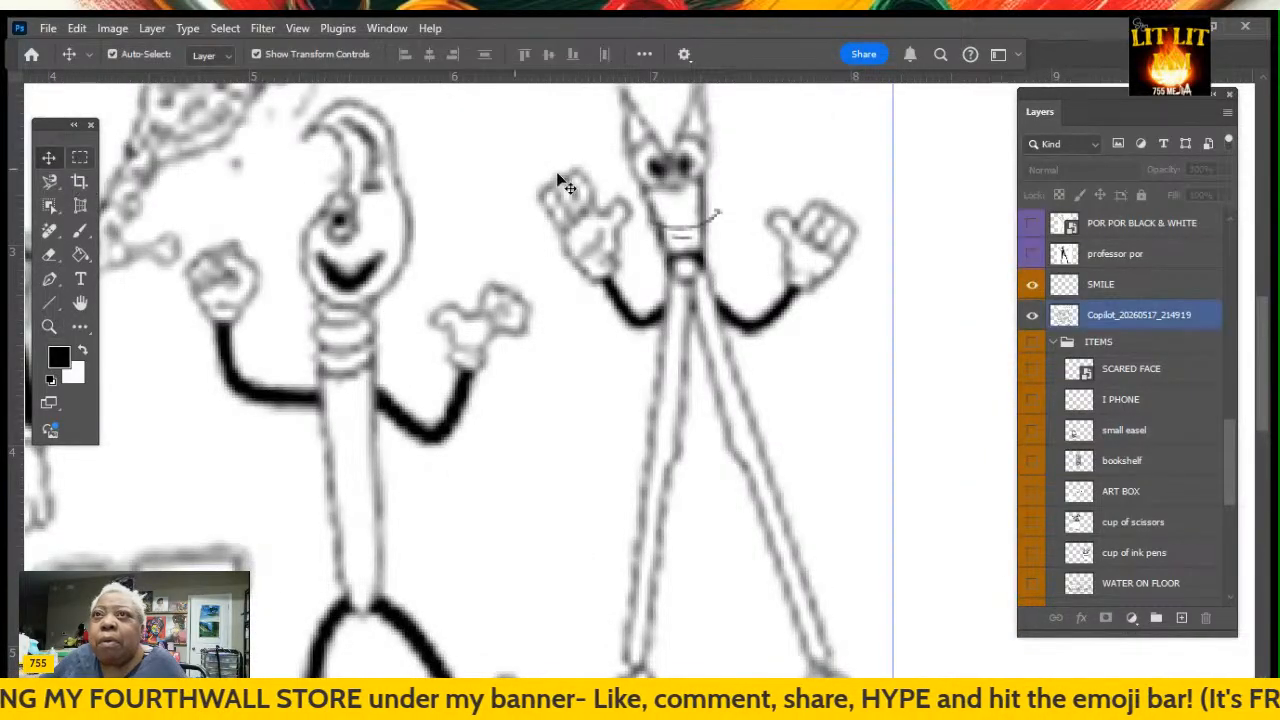
{"action": "left_click", "coordinate": [686, 233]}
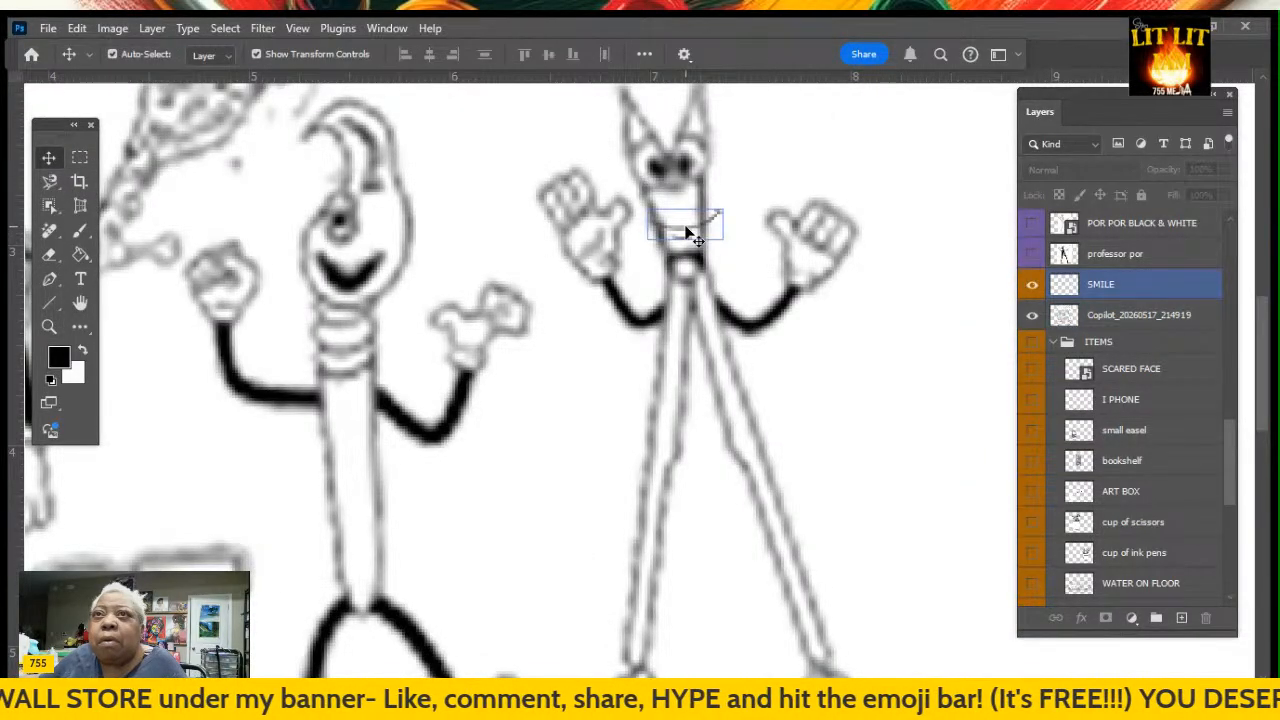
{"action": "left_click", "coordinate": [687, 228]}
{"action": "left_click", "coordinate": [692, 230]}
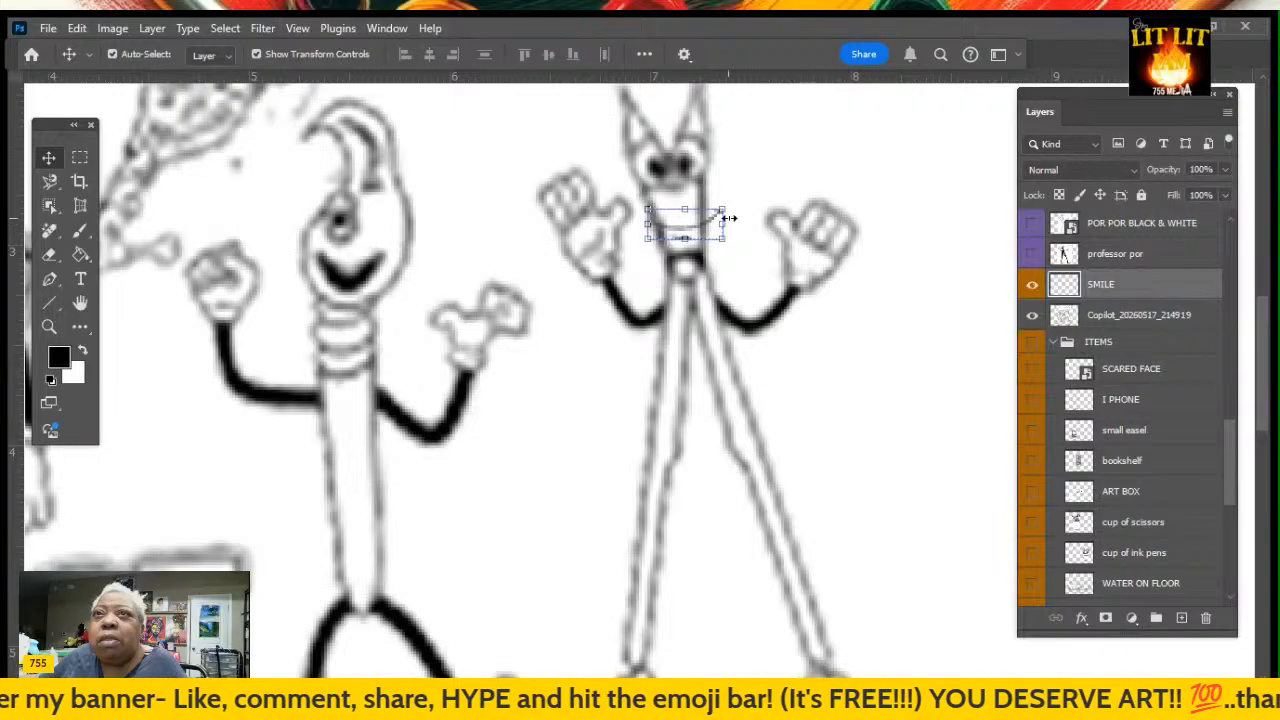
{"action": "left_click", "coordinate": [722, 213]}
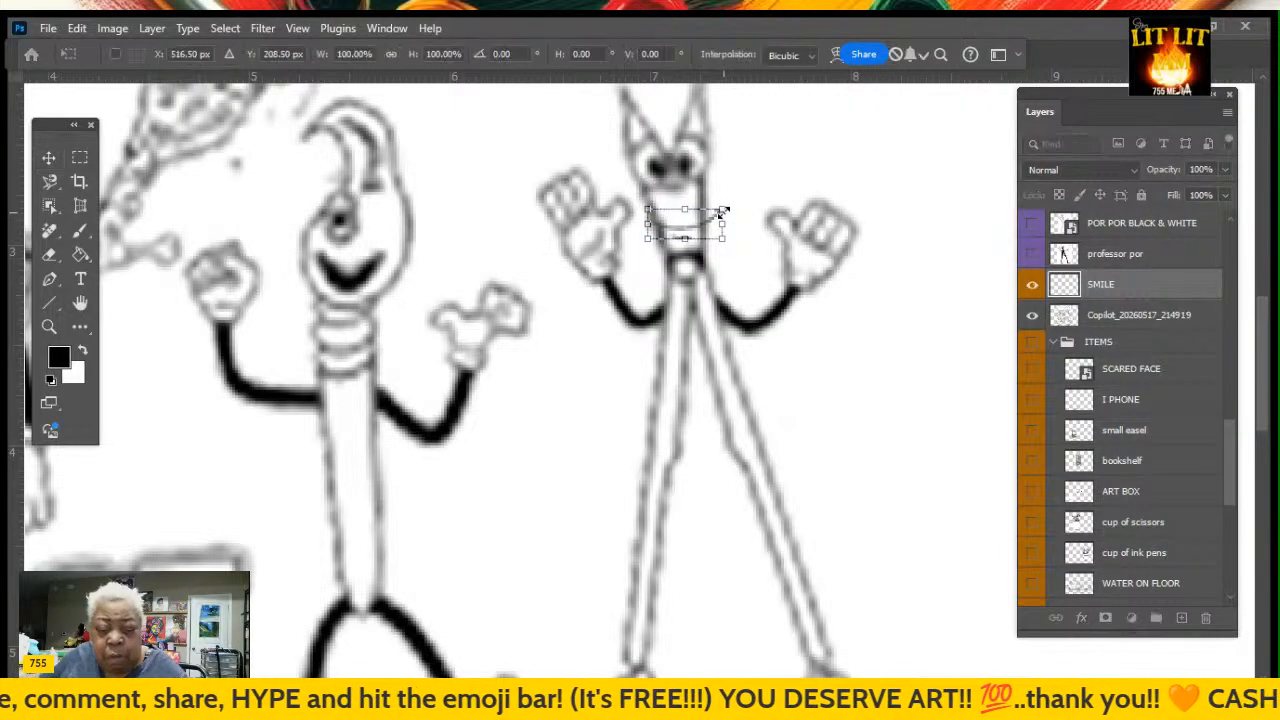
{"action": "left_click_drag", "start_coordinate": [718, 214], "coordinate": [685, 219]}
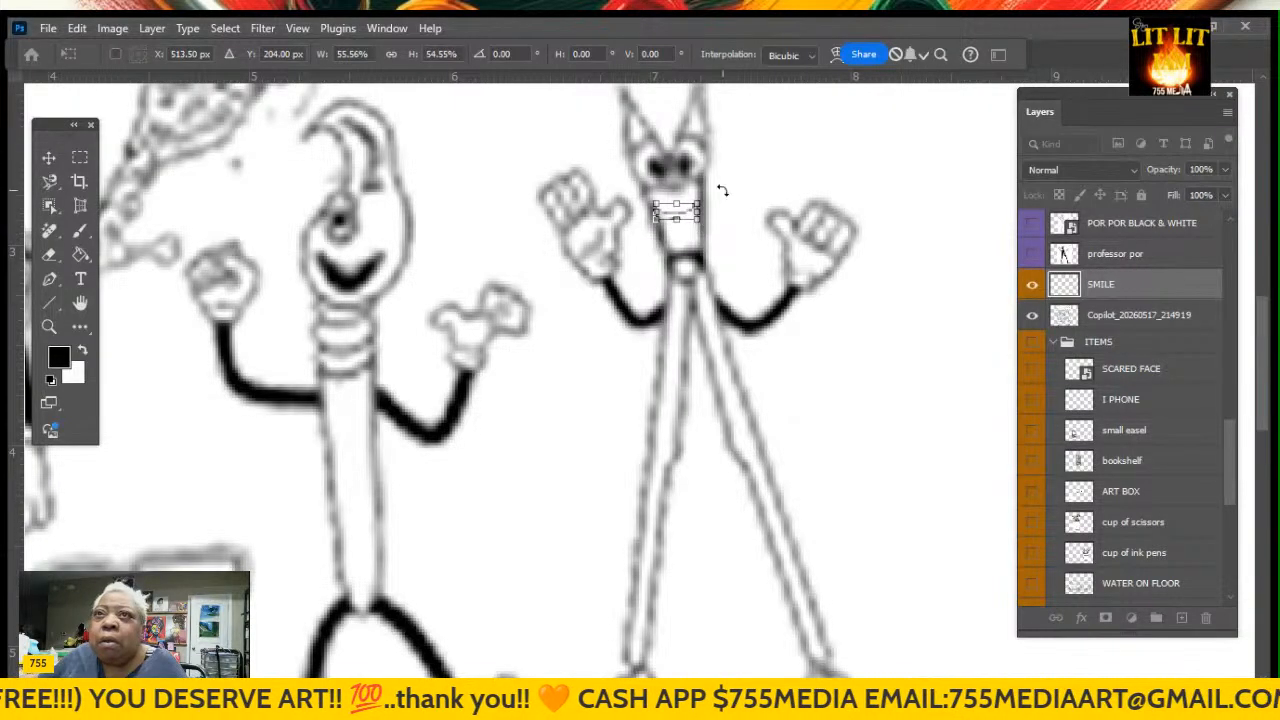
{"action": "left_click", "coordinate": [49, 158]}
{"action": "left_click", "coordinate": [680, 374]}
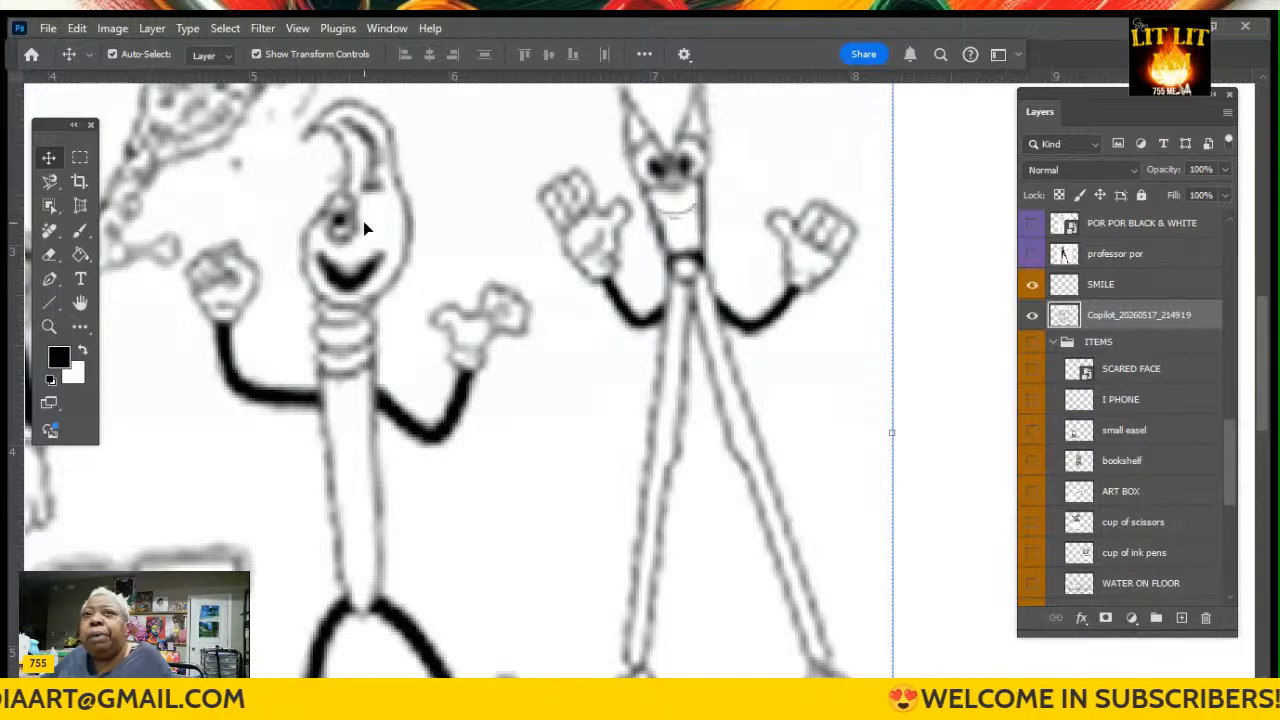
Erase the single eye on the paintbrush character's face in the Copilot_20260517_214919 artwork
{"action": "left_click", "coordinate": [48, 256]}
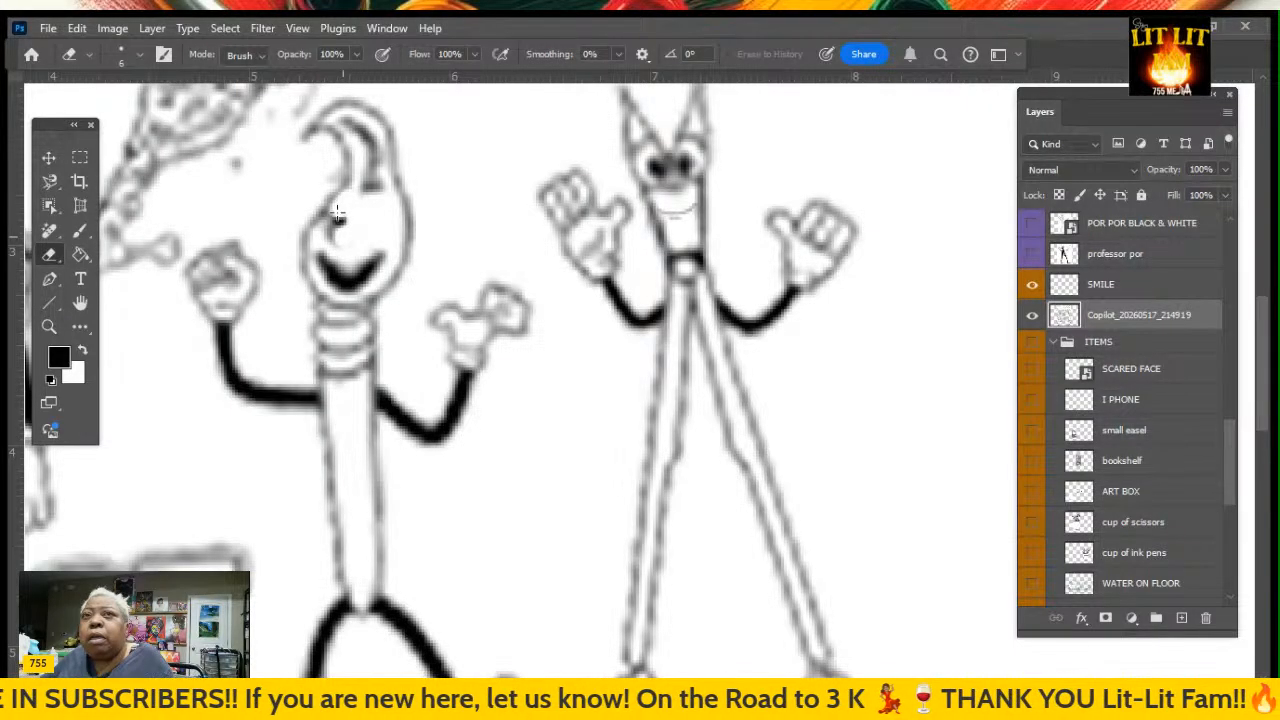
{"action": "left_click_drag", "start_coordinate": [328, 222], "coordinate": [339, 238]}
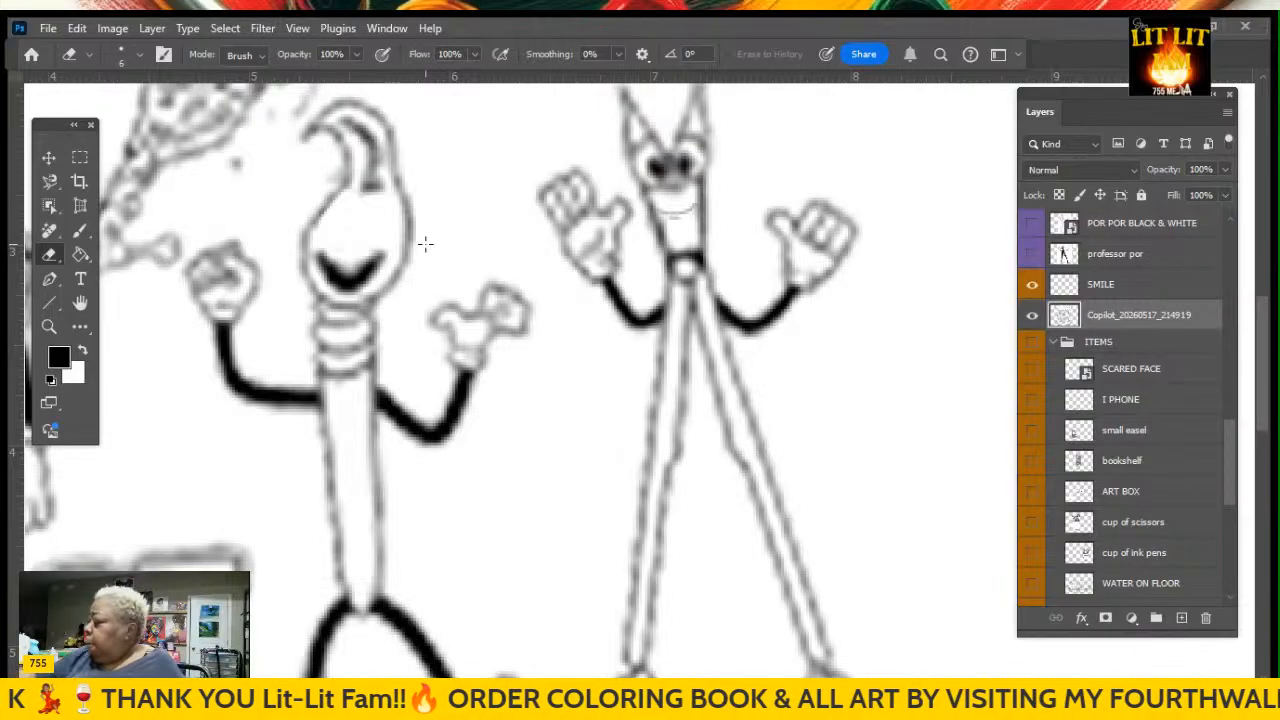
{"action": "scroll", "coordinate": [364, 217], "scroll_direction": "down", "scroll_amount": 3}
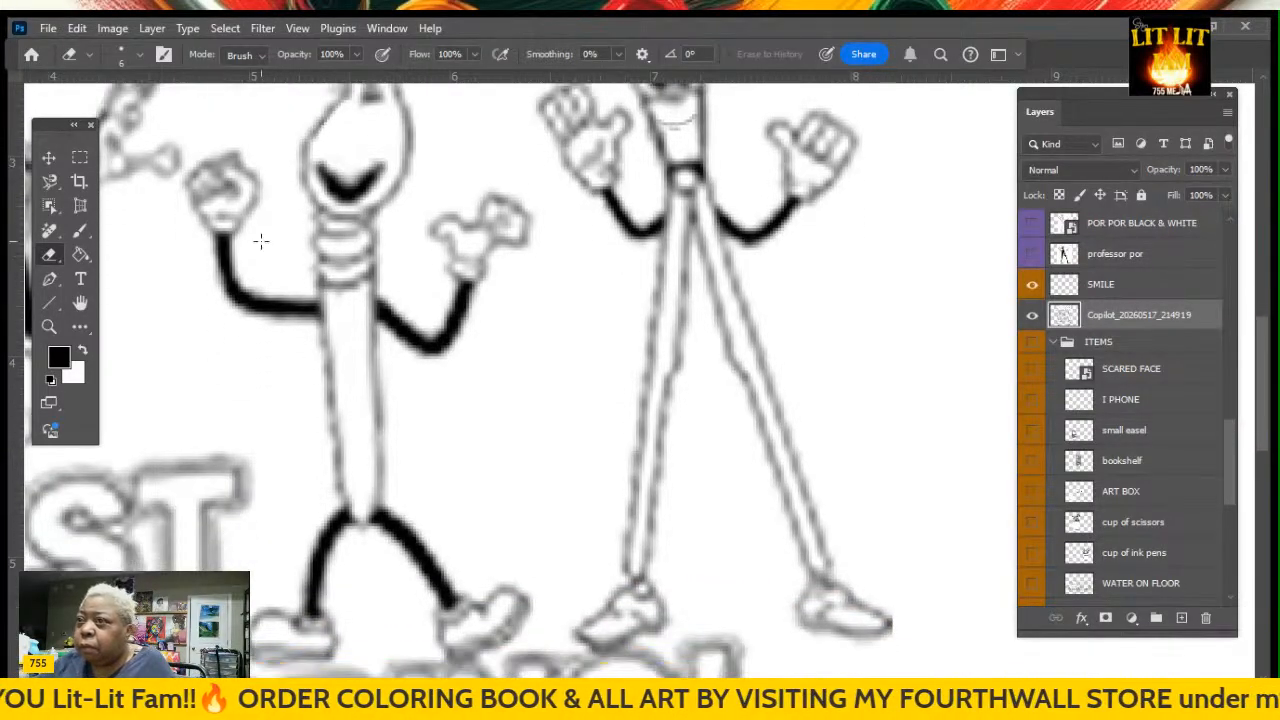
Place the cartoon face image with eyebrows, large round eyes and a smile on the page
{"action": "scroll", "coordinate": [1136, 490], "scroll_direction": "down", "scroll_amount": 5}
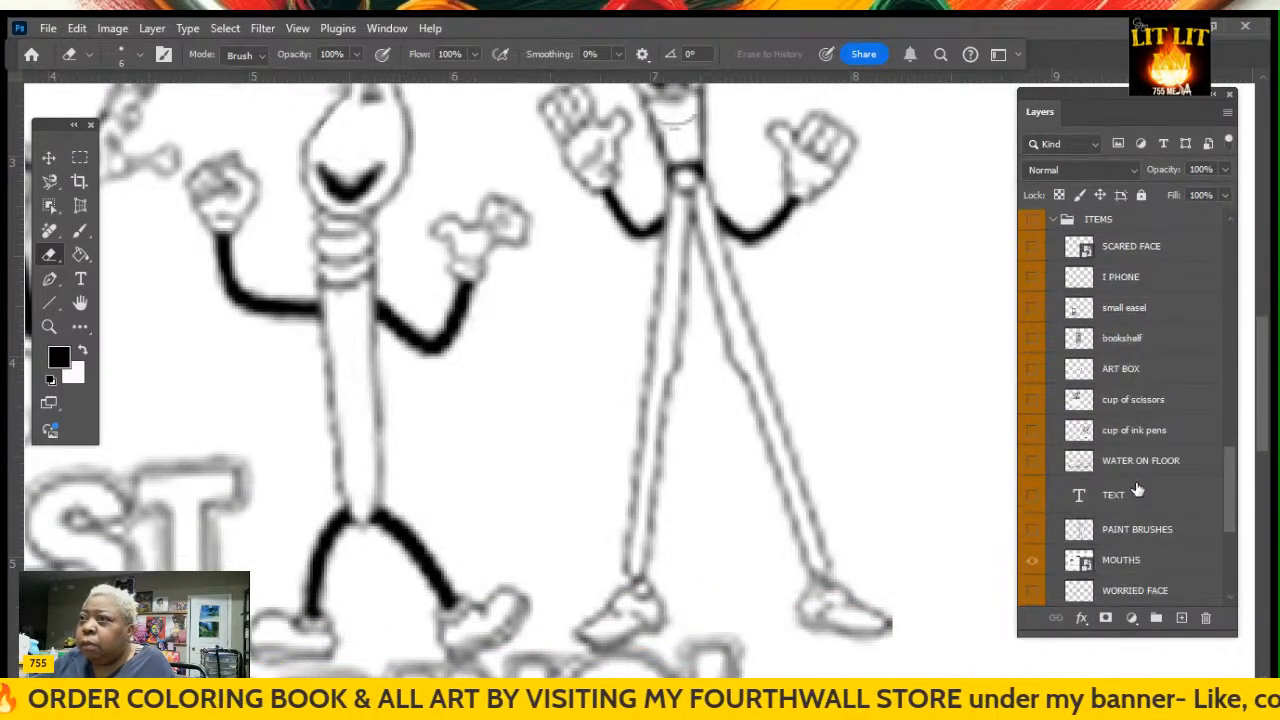
{"action": "scroll", "coordinate": [1136, 490], "scroll_direction": "down", "scroll_amount": 5}
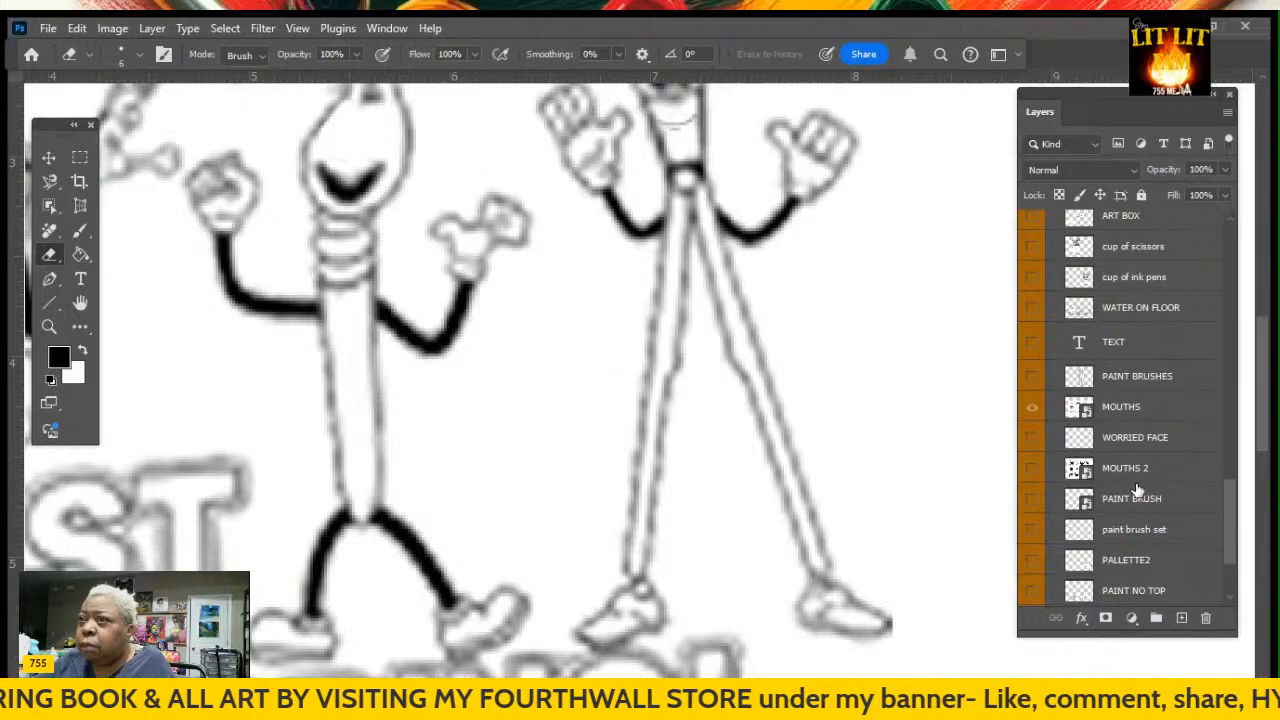
{"action": "scroll", "coordinate": [1136, 490], "scroll_direction": "down", "scroll_amount": 2}
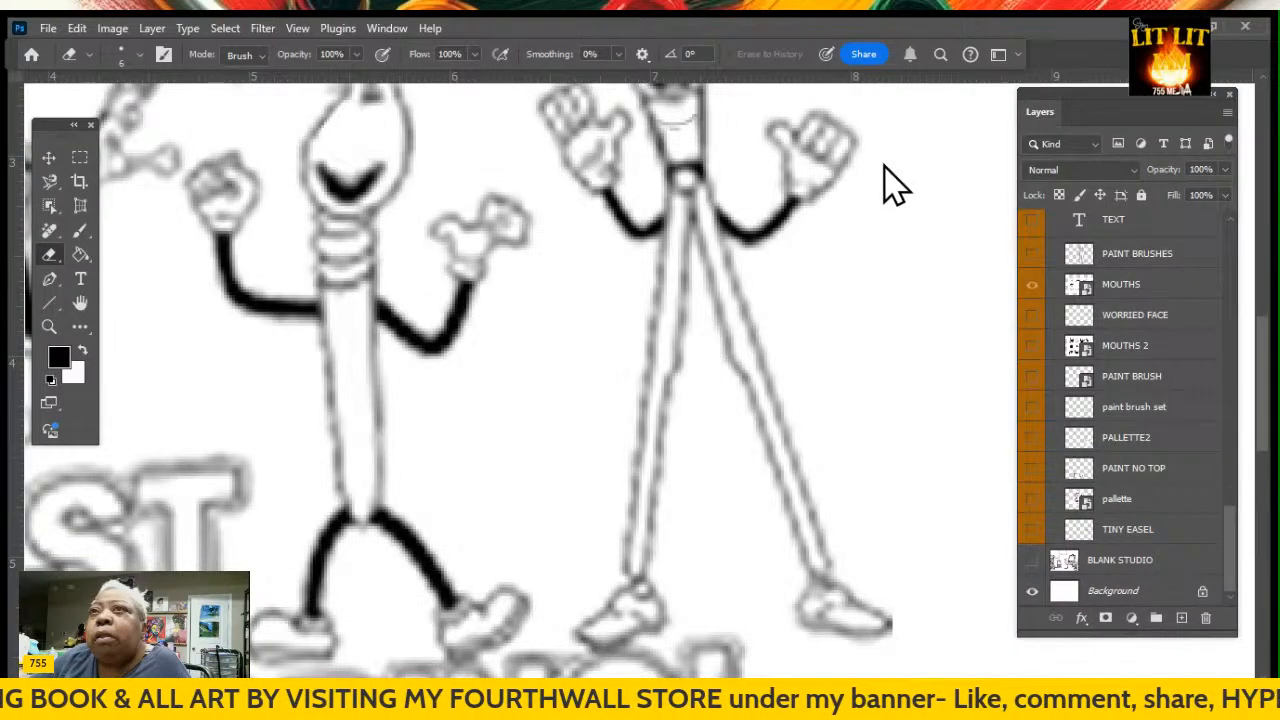
{"action": "left_click", "coordinate": [786, 598]}
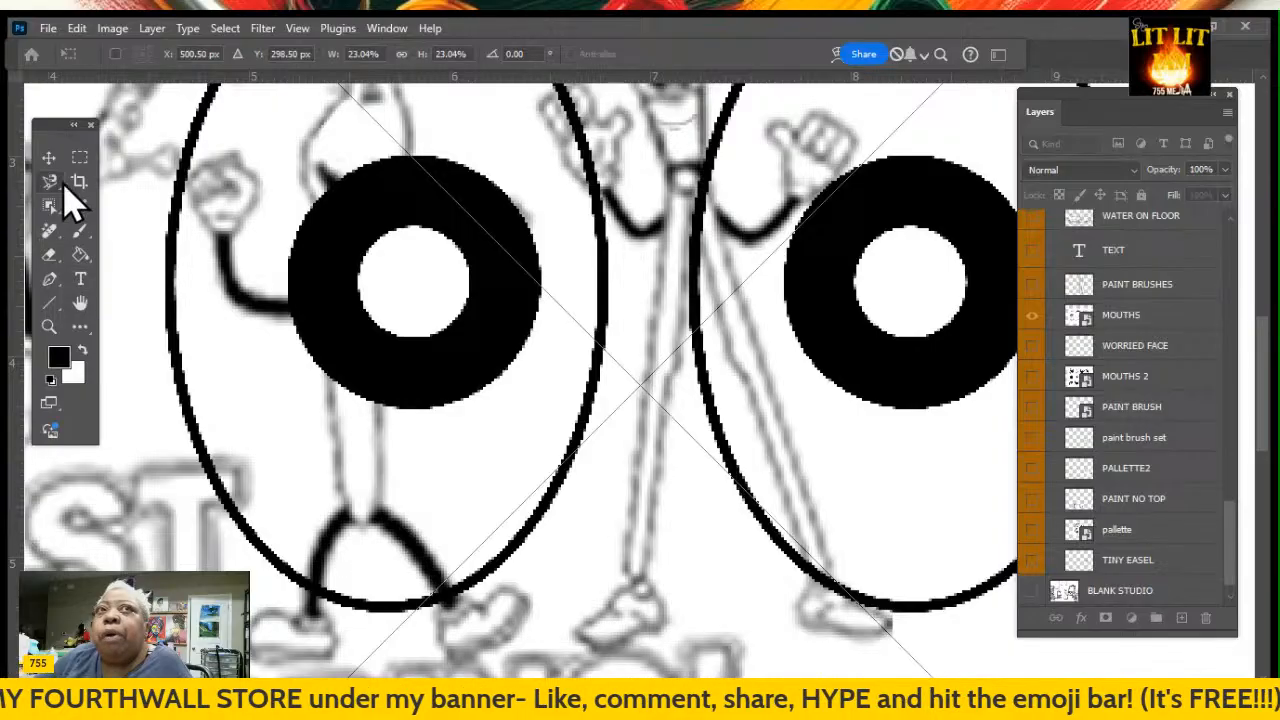
{"action": "left_click", "coordinate": [49, 160]}
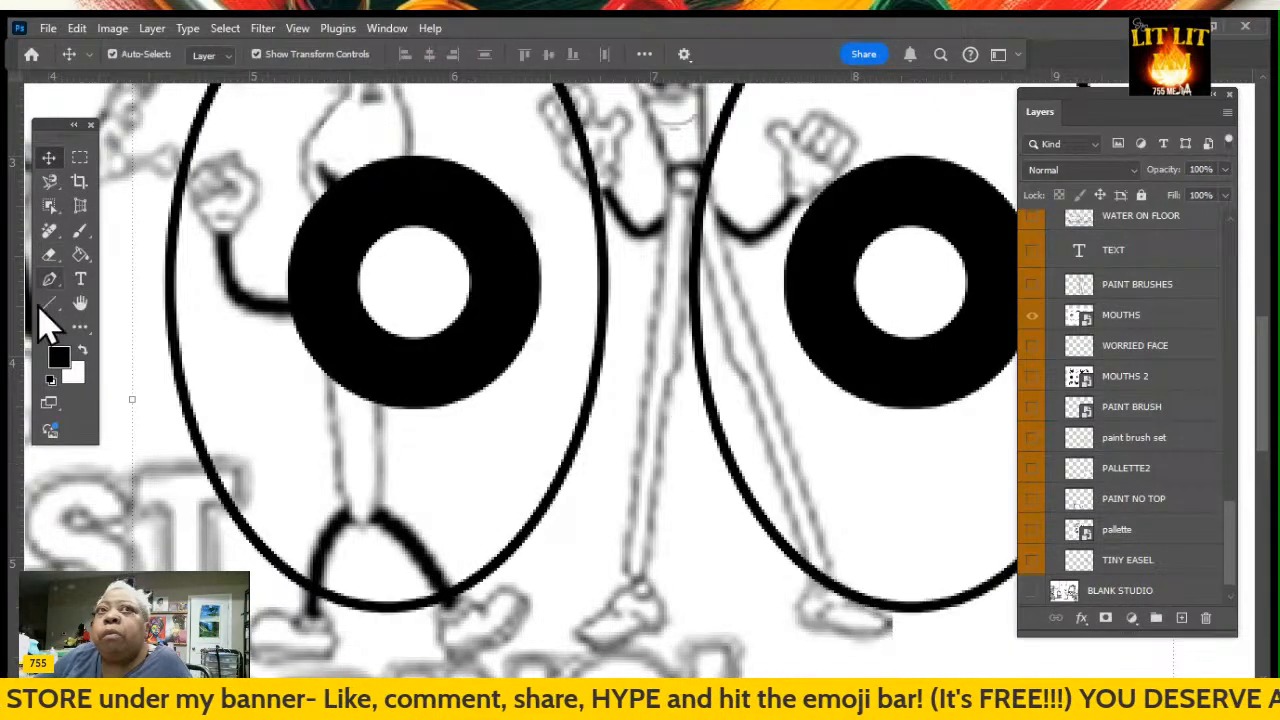
Try the placed face image at about 1.56% scale over the paintbrush character's head
{"action": "left_click", "coordinate": [49, 326]}
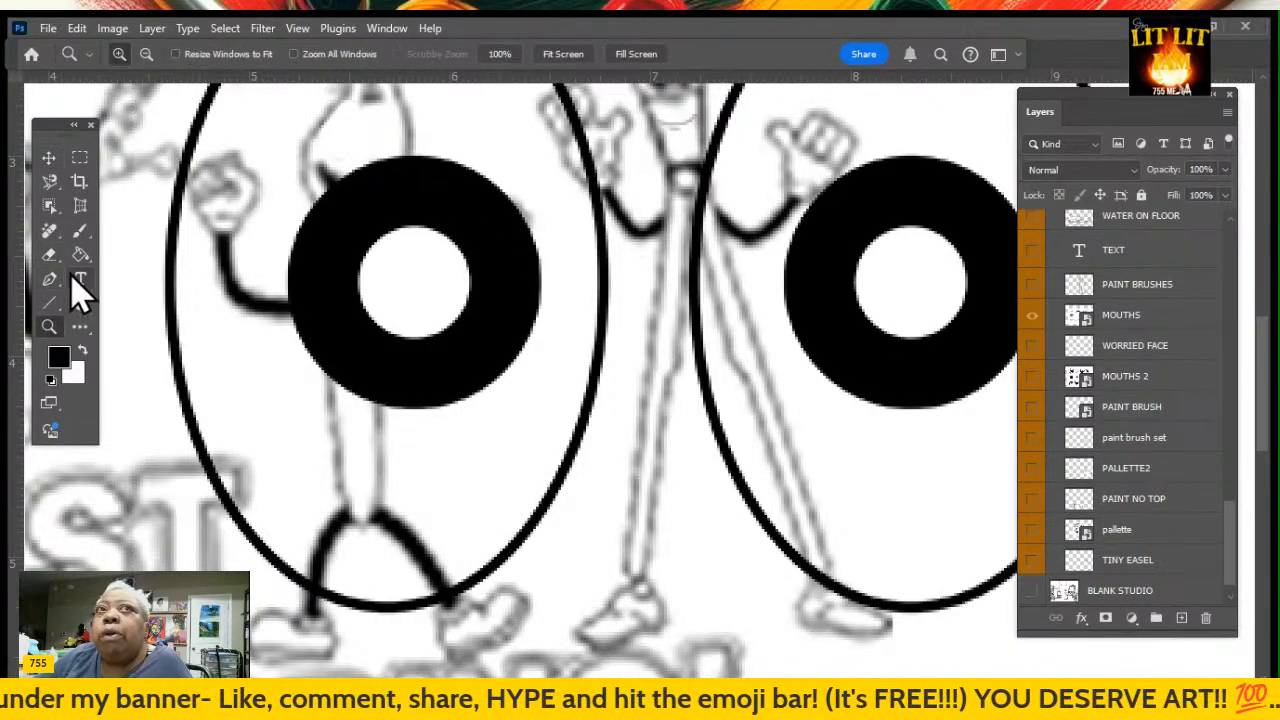
{"action": "left_click", "coordinate": [146, 54]}
{"action": "left_click", "coordinate": [362, 342]}
{"action": "left_click", "coordinate": [362, 342]}
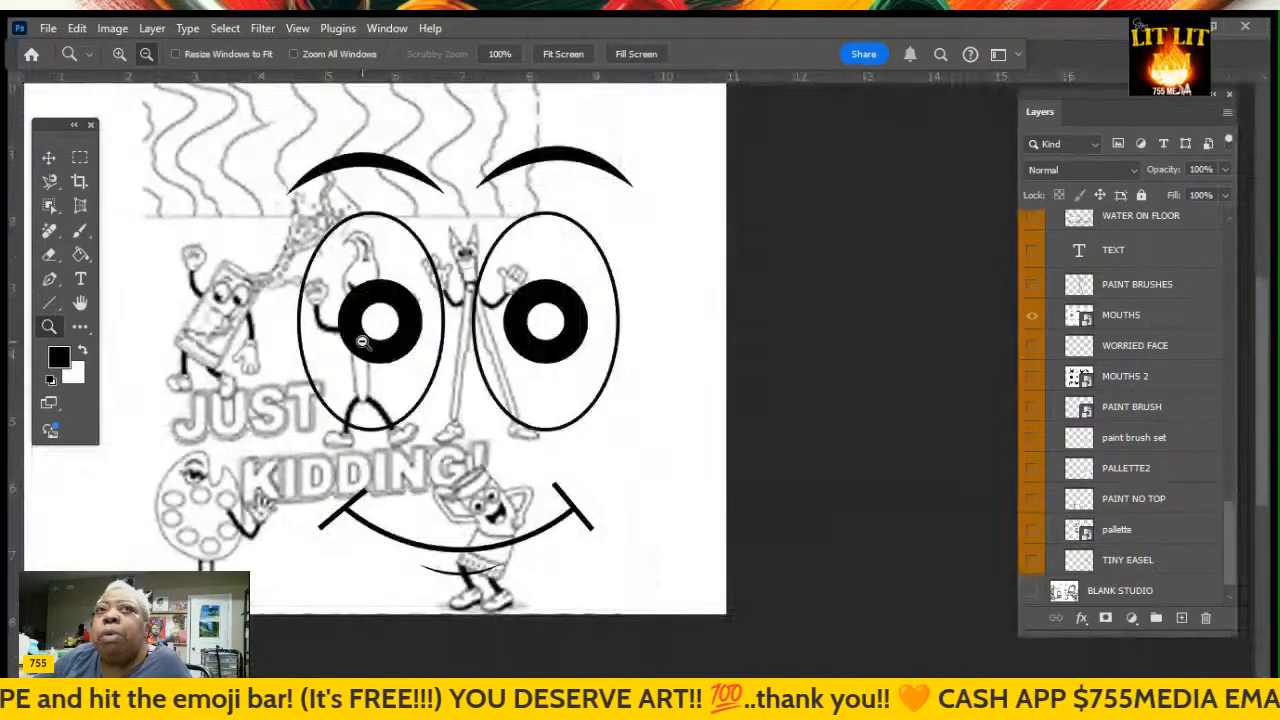
{"action": "left_click", "coordinate": [48, 157]}
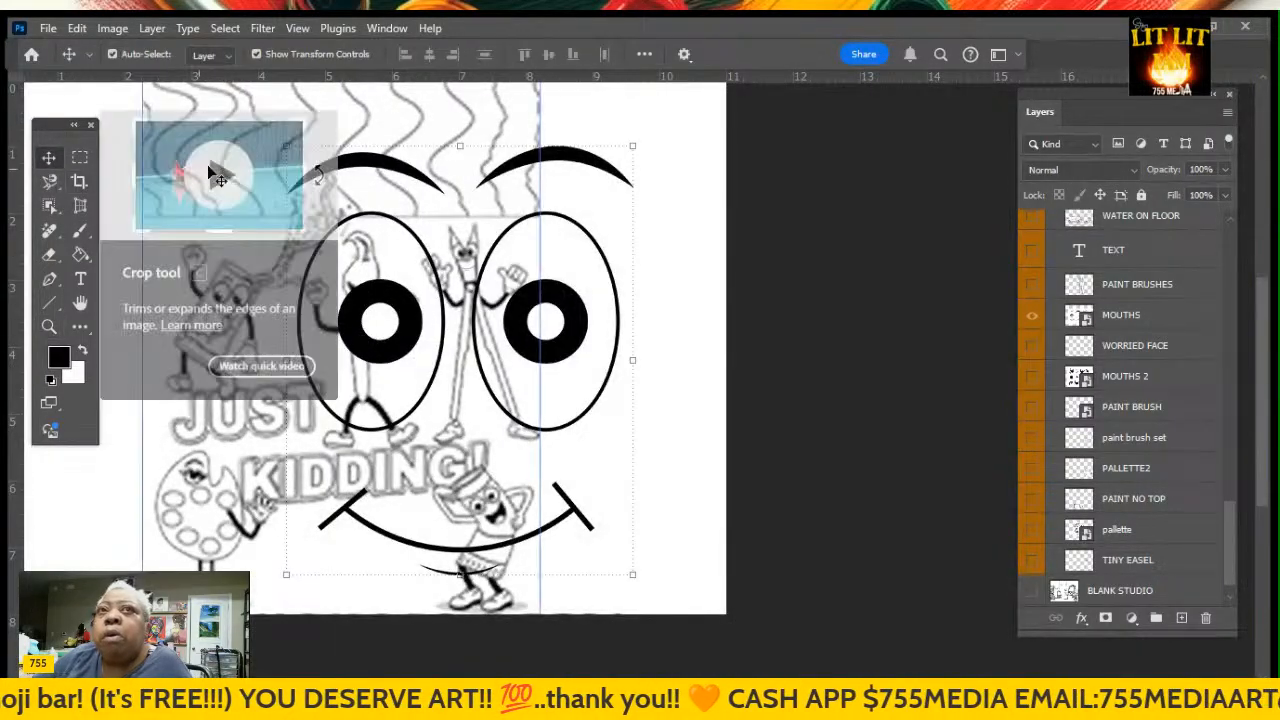
{"action": "key", "text": "ctrl+t"}
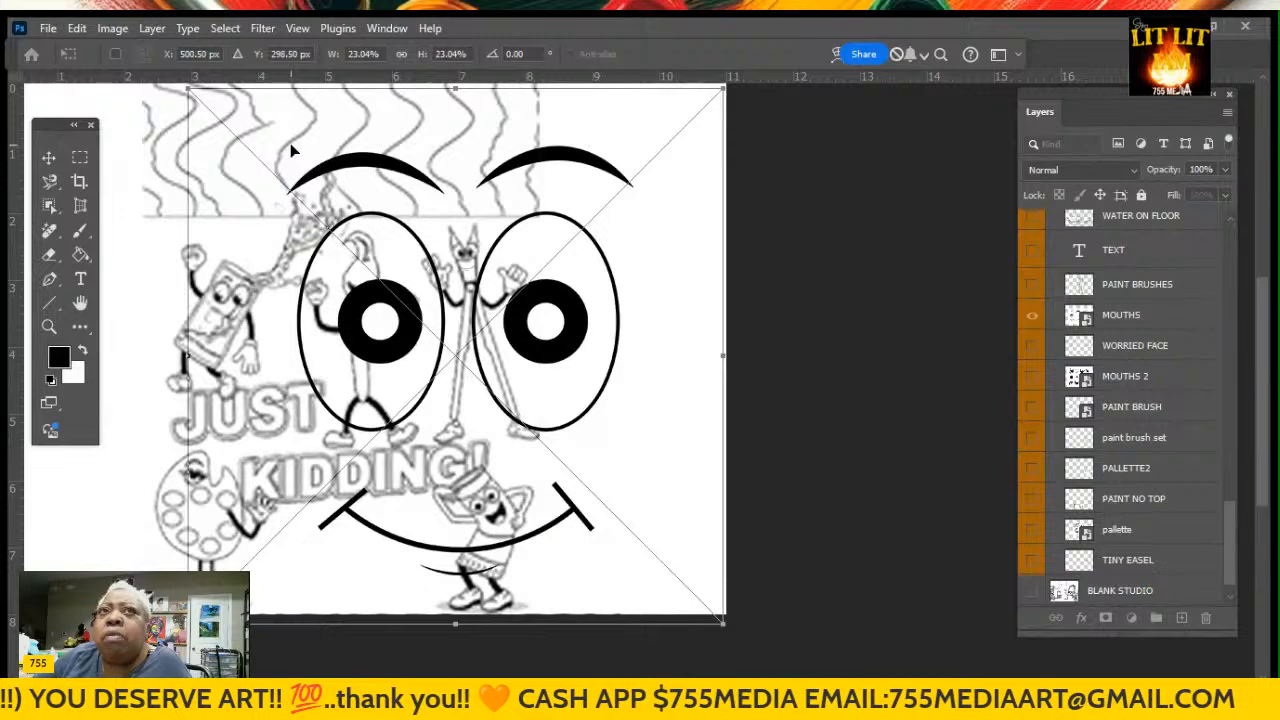
{"action": "scroll", "coordinate": [193, 199], "scroll_direction": "up", "scroll_amount": 2}
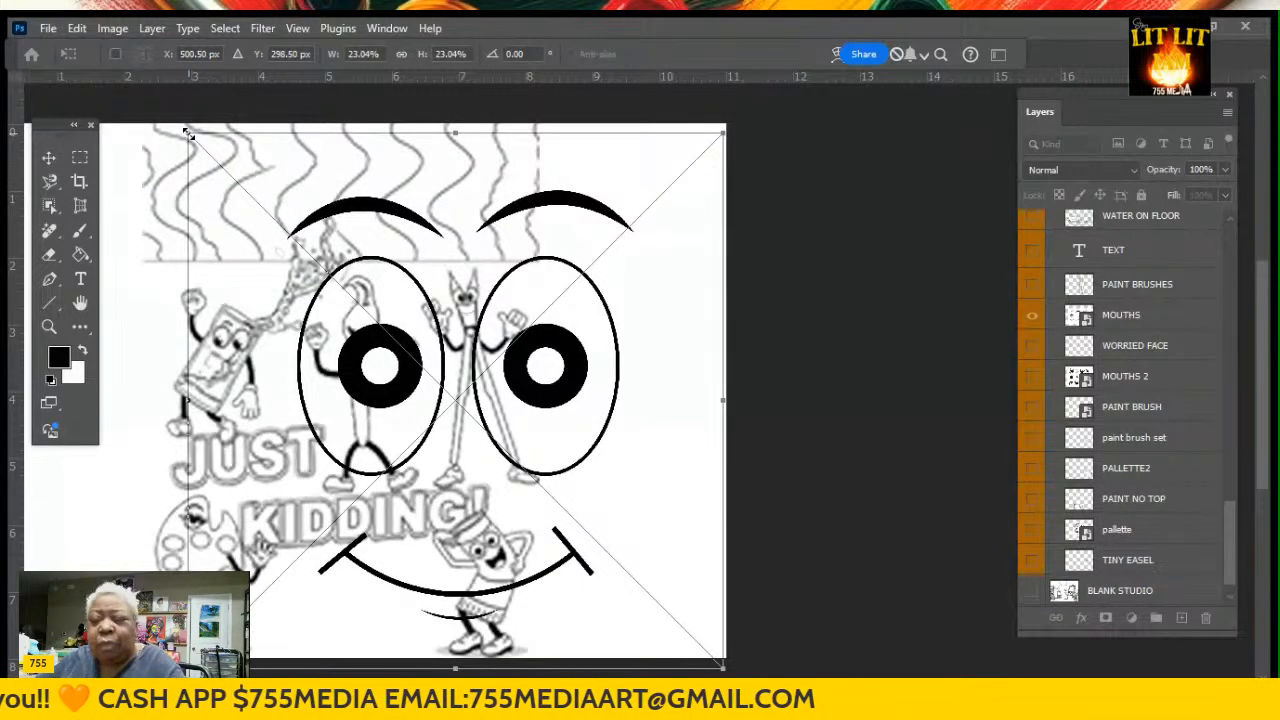
{"action": "left_click_drag", "start_coordinate": [352, 370], "coordinate": [620, 662]}
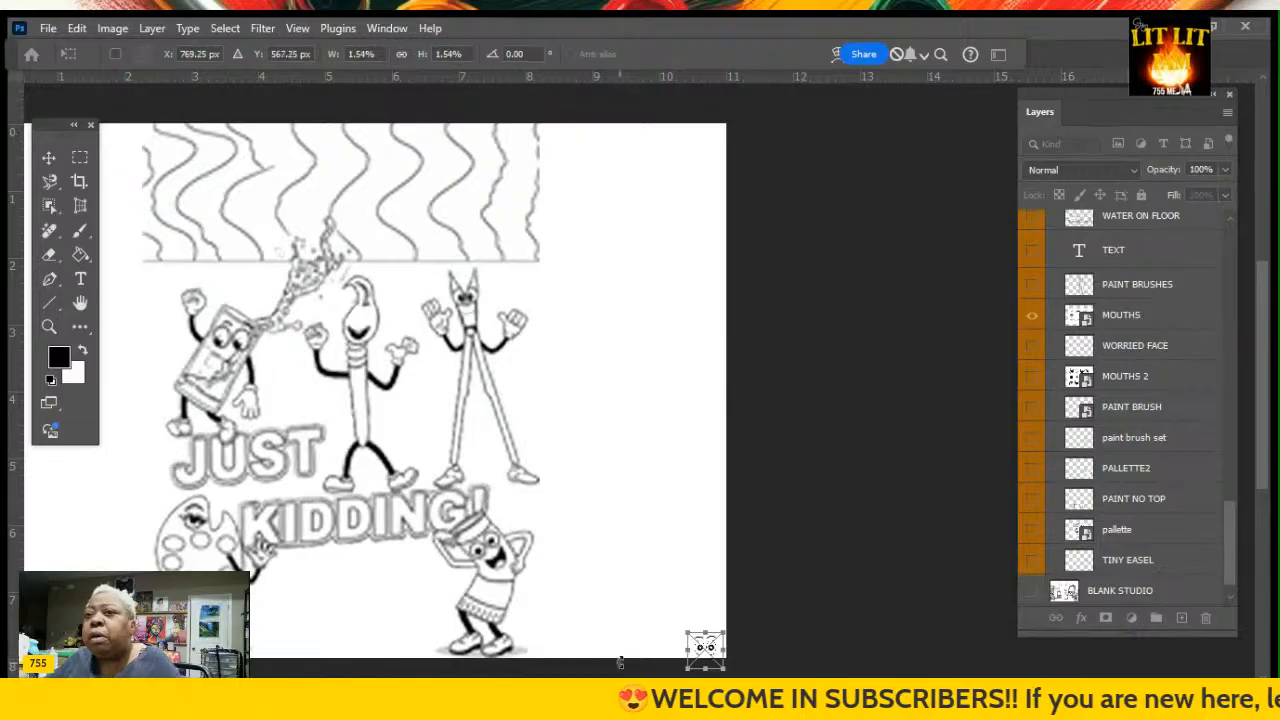
{"action": "left_click_drag", "start_coordinate": [705, 648], "coordinate": [362, 328]}
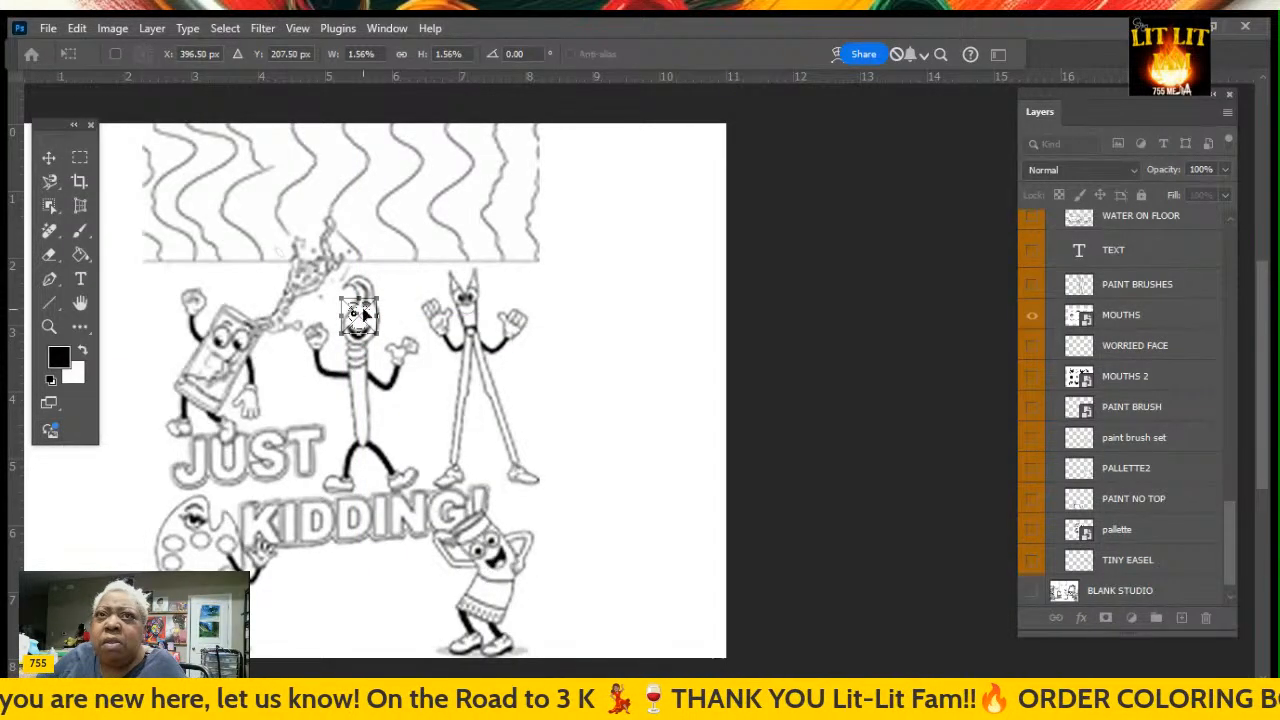
Move the face image to the blank area beside the pointy-eared character's legs and scale it to about 6.08%
{"action": "left_click_drag", "start_coordinate": [362, 318], "coordinate": [544, 410]}
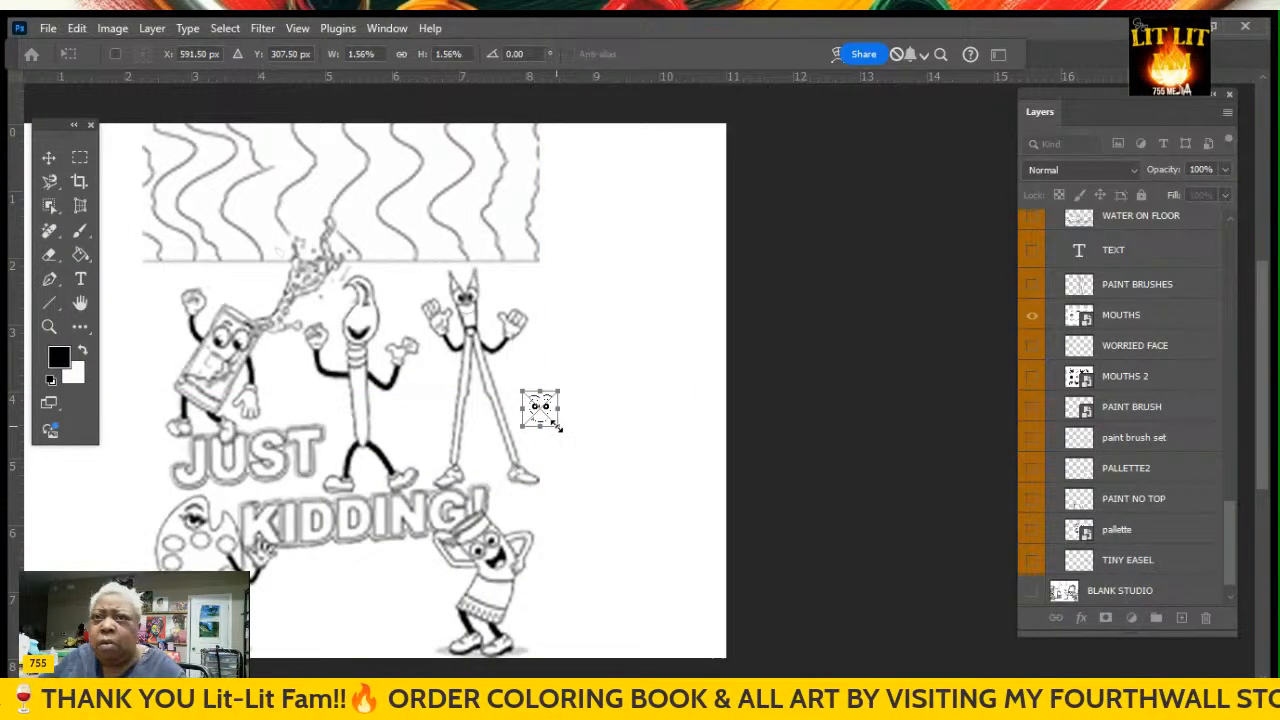
{"action": "left_click_drag", "start_coordinate": [556, 424], "coordinate": [664, 530]}
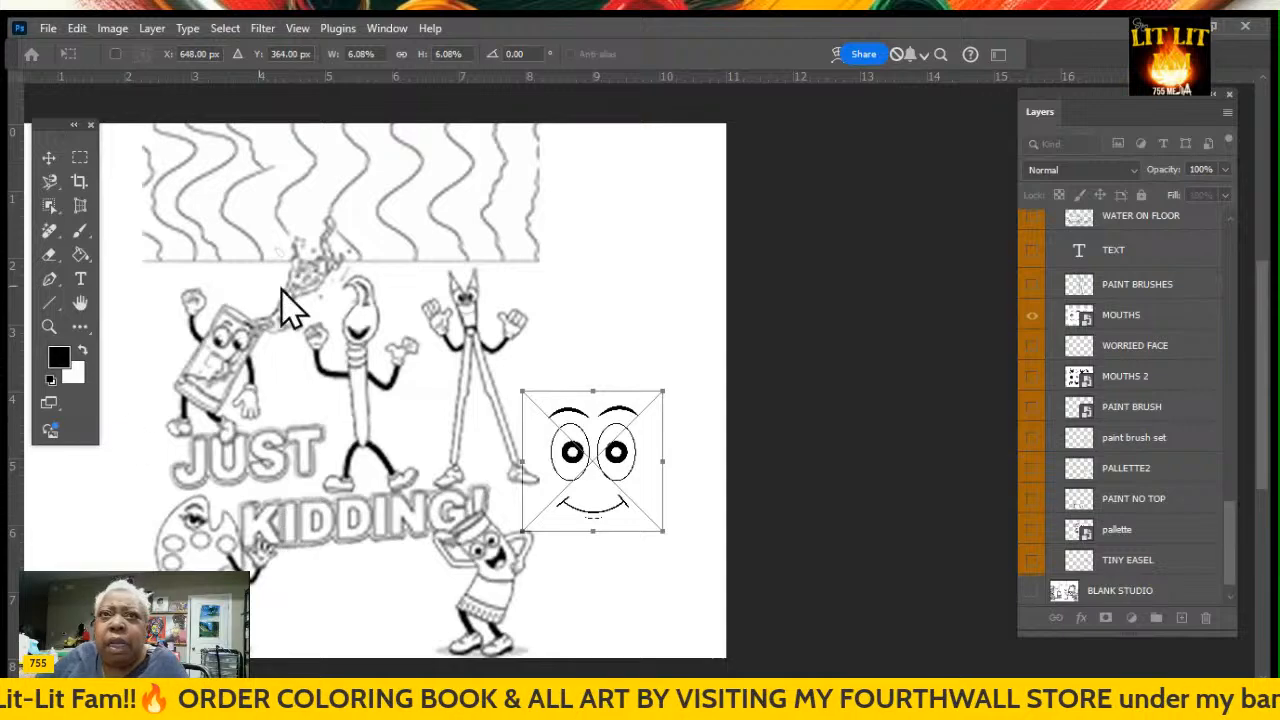
{"action": "left_click", "coordinate": [50, 257]}
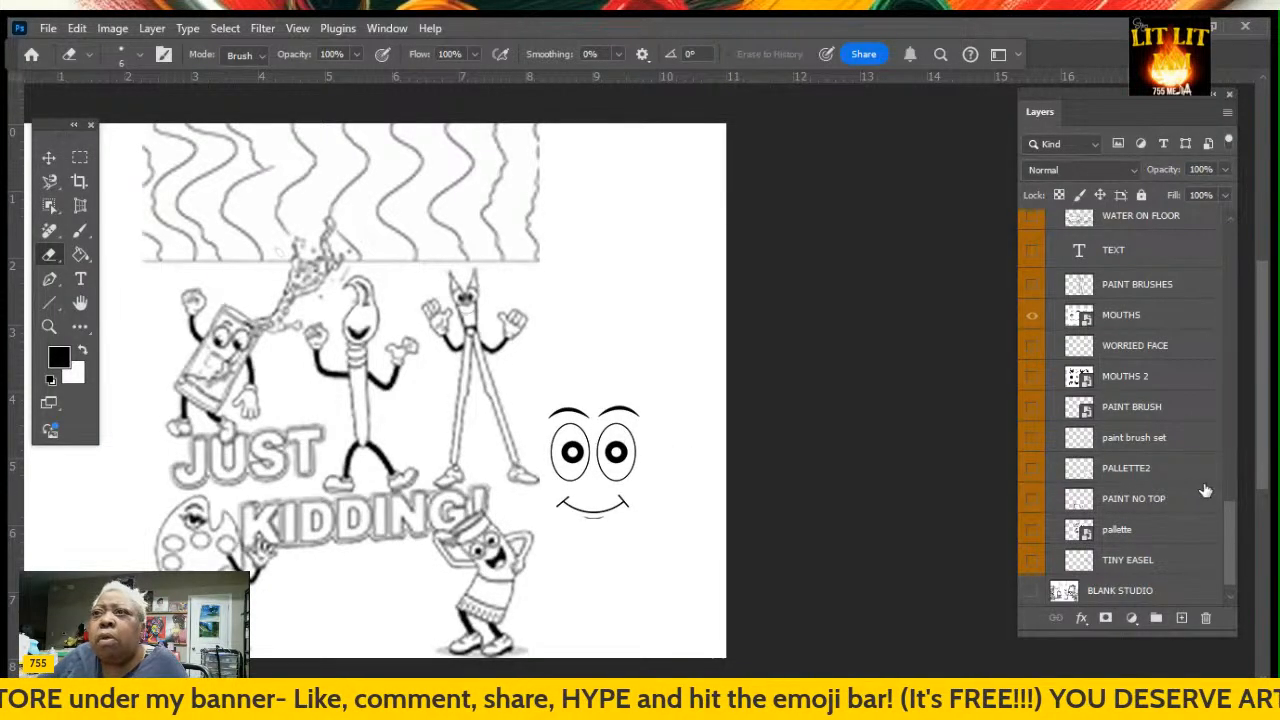
Select the placed face artwork and rename its layer as OPEN EYES
{"action": "scroll", "coordinate": [1187, 492], "scroll_direction": "down", "scroll_amount": 1}
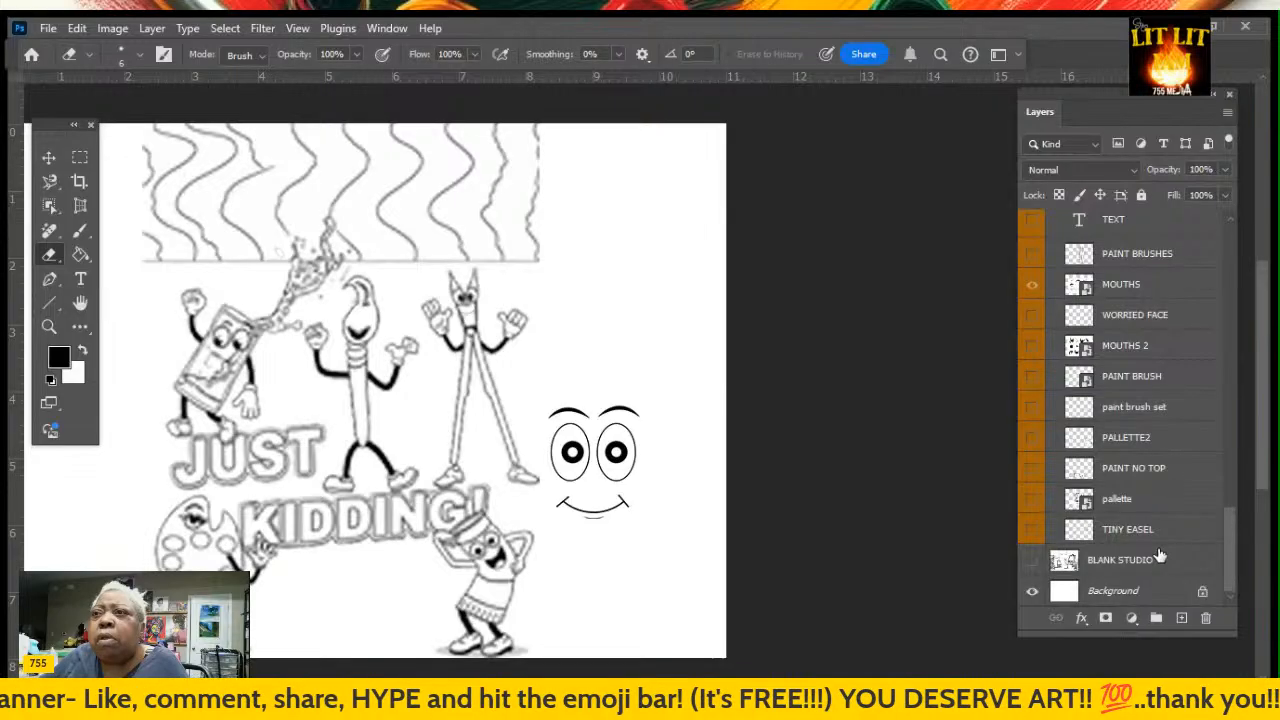
{"action": "scroll", "coordinate": [1187, 514], "scroll_direction": "up", "scroll_amount": 7}
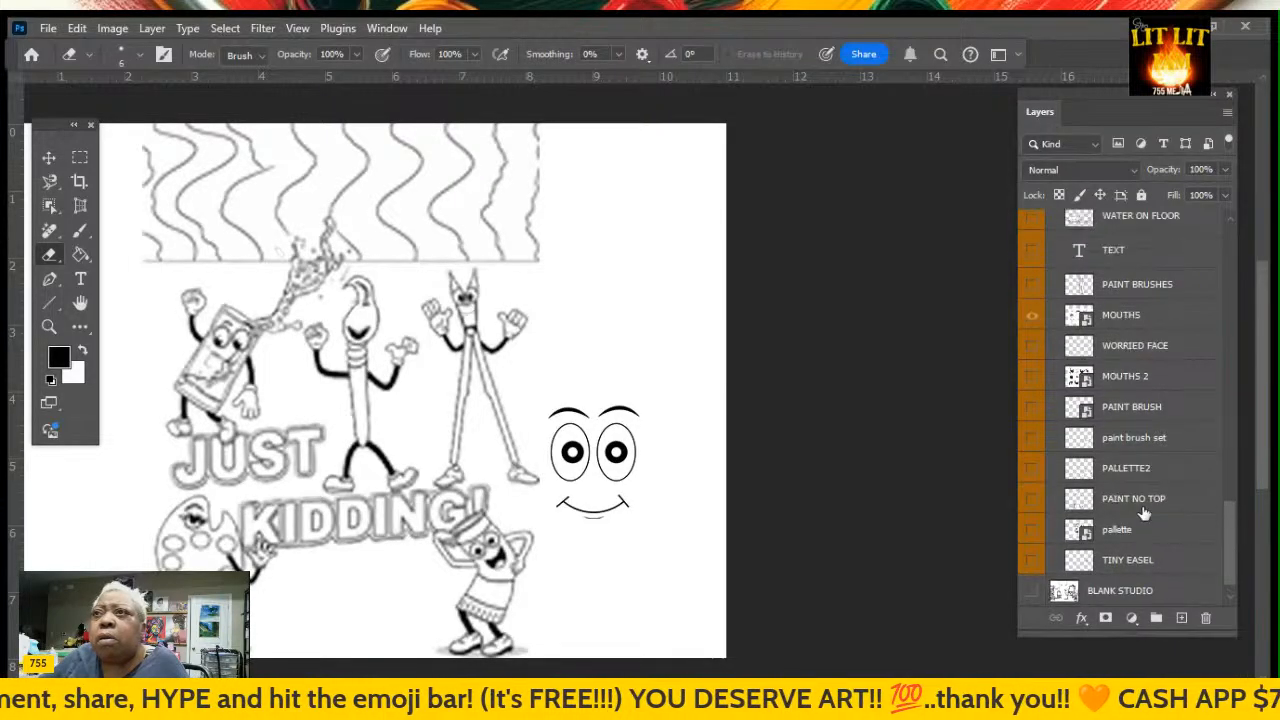
{"action": "scroll", "coordinate": [1144, 513], "scroll_direction": "up", "scroll_amount": 1}
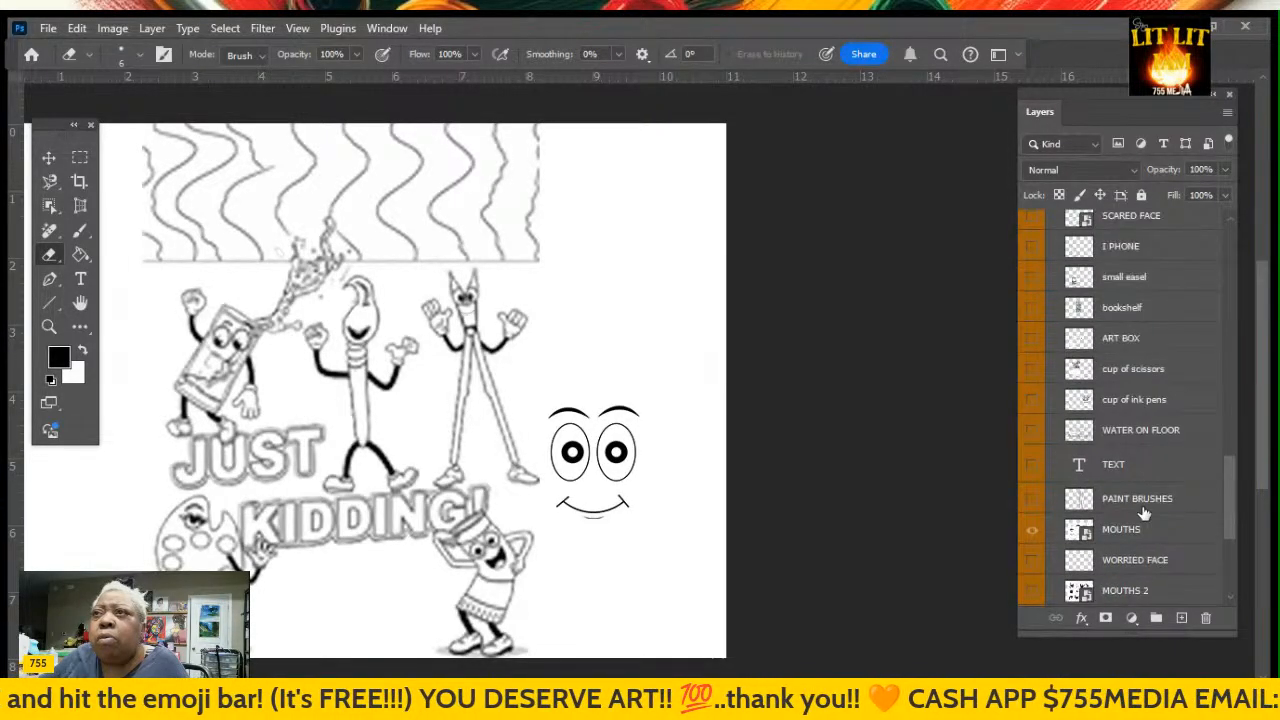
{"action": "scroll", "coordinate": [1144, 513], "scroll_direction": "up", "scroll_amount": 1}
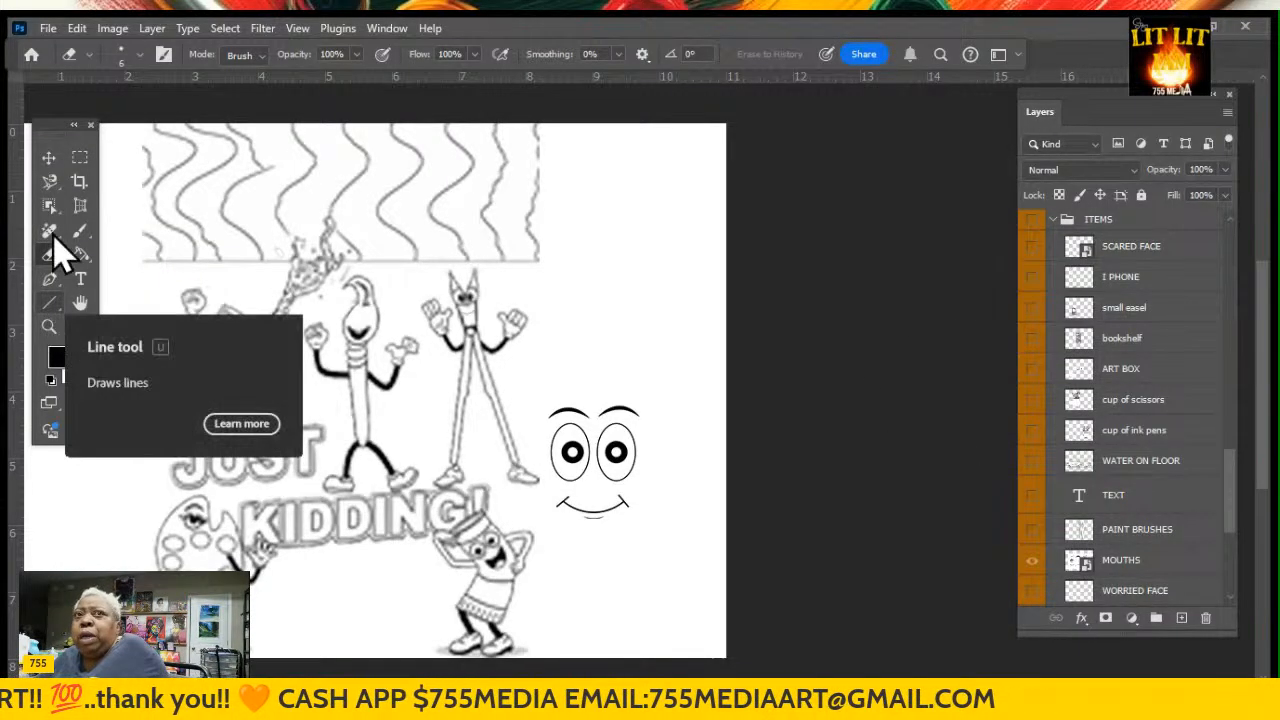
{"action": "left_click", "coordinate": [48, 157]}
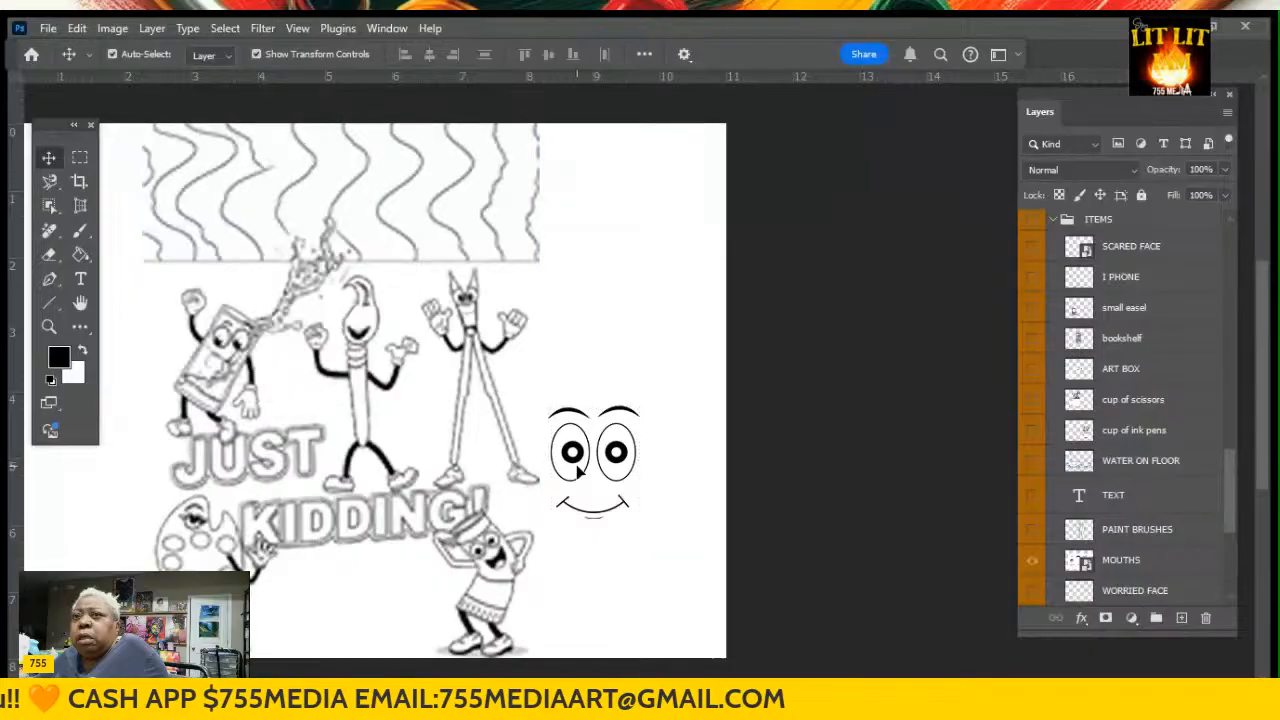
{"action": "left_click", "coordinate": [577, 471]}
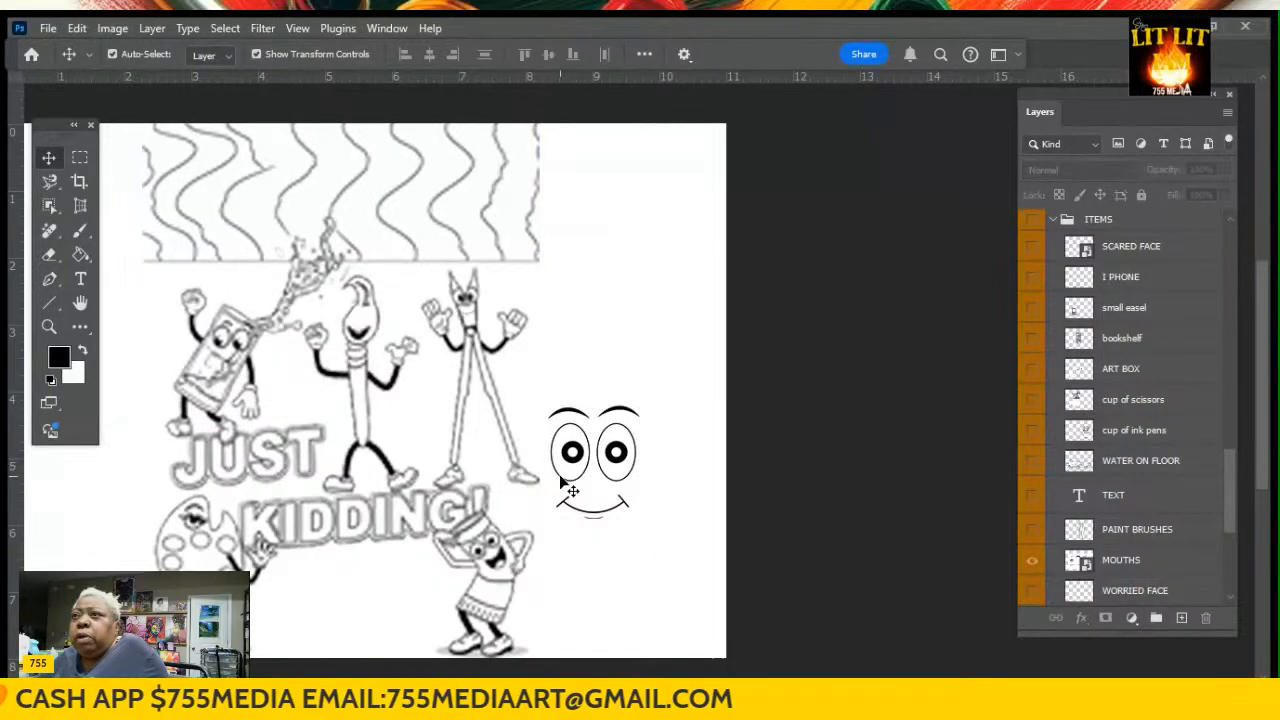
{"action": "left_click", "coordinate": [630, 476]}
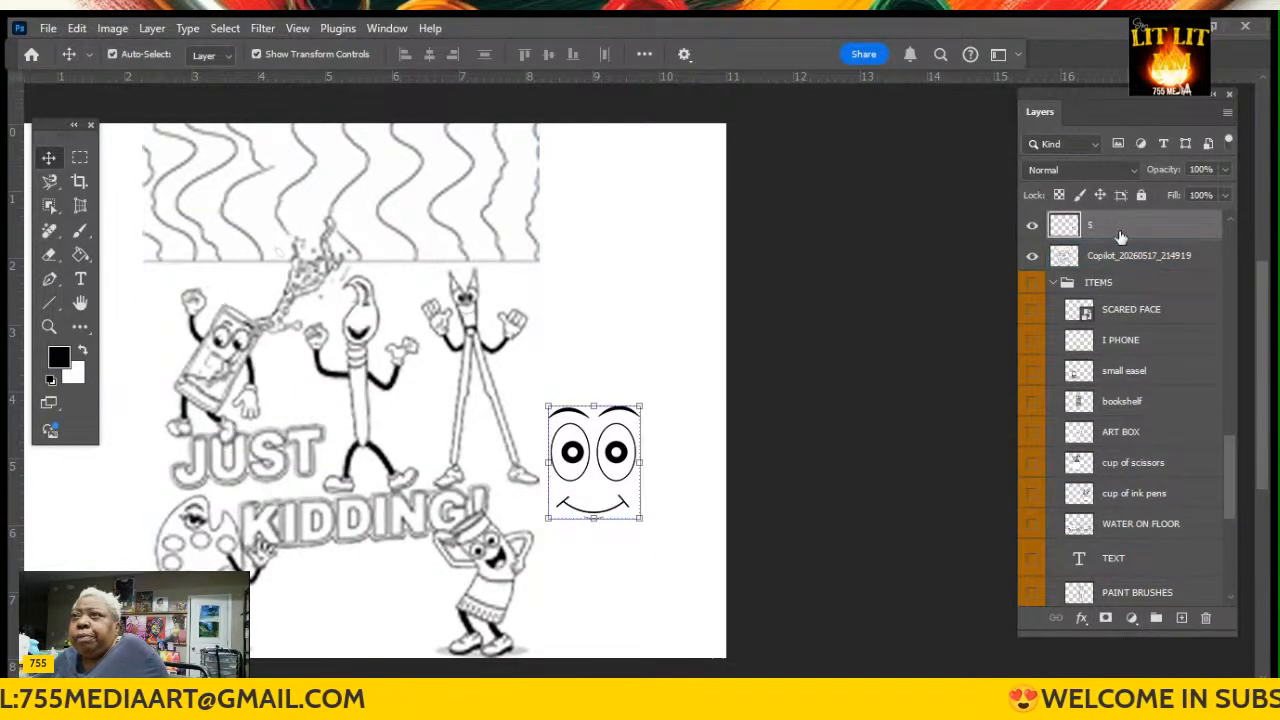
{"action": "double_click", "coordinate": [1092, 225]}
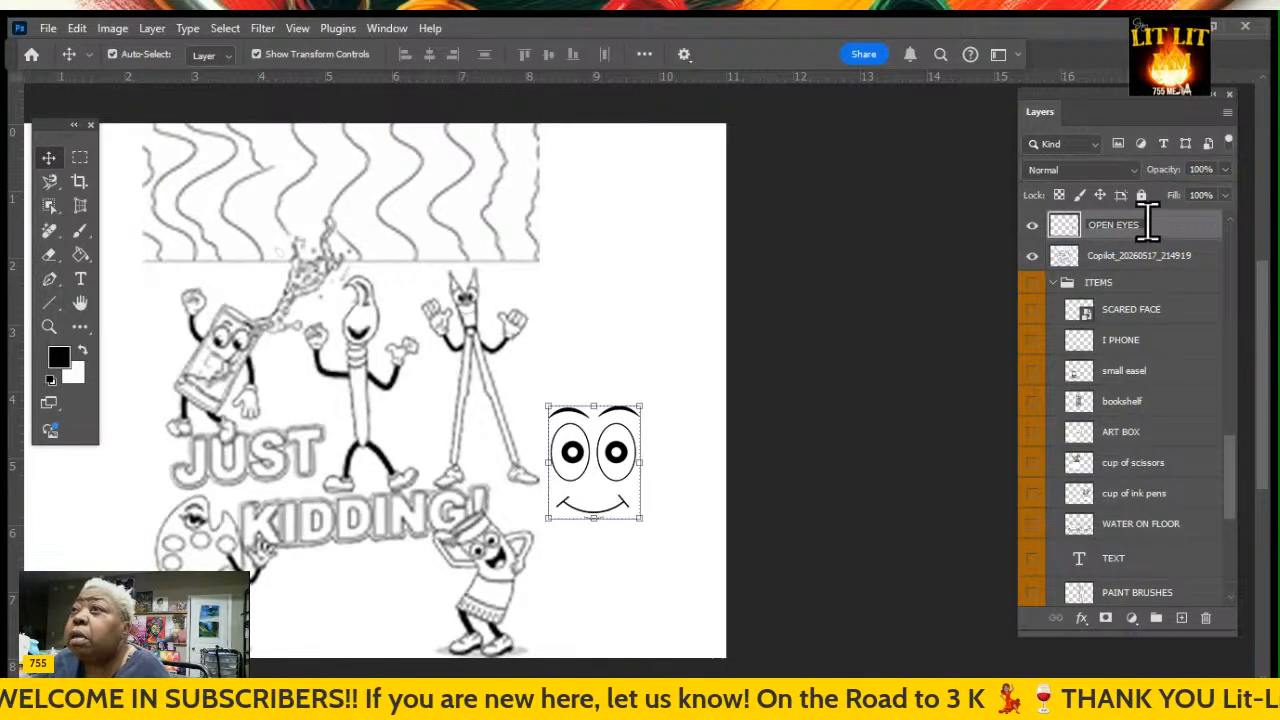
Rename the Copilot_20260517_214919 layer as ART SQUAD after checking what it contains by toggling its visibility
{"action": "left_click", "coordinate": [1032, 258]}
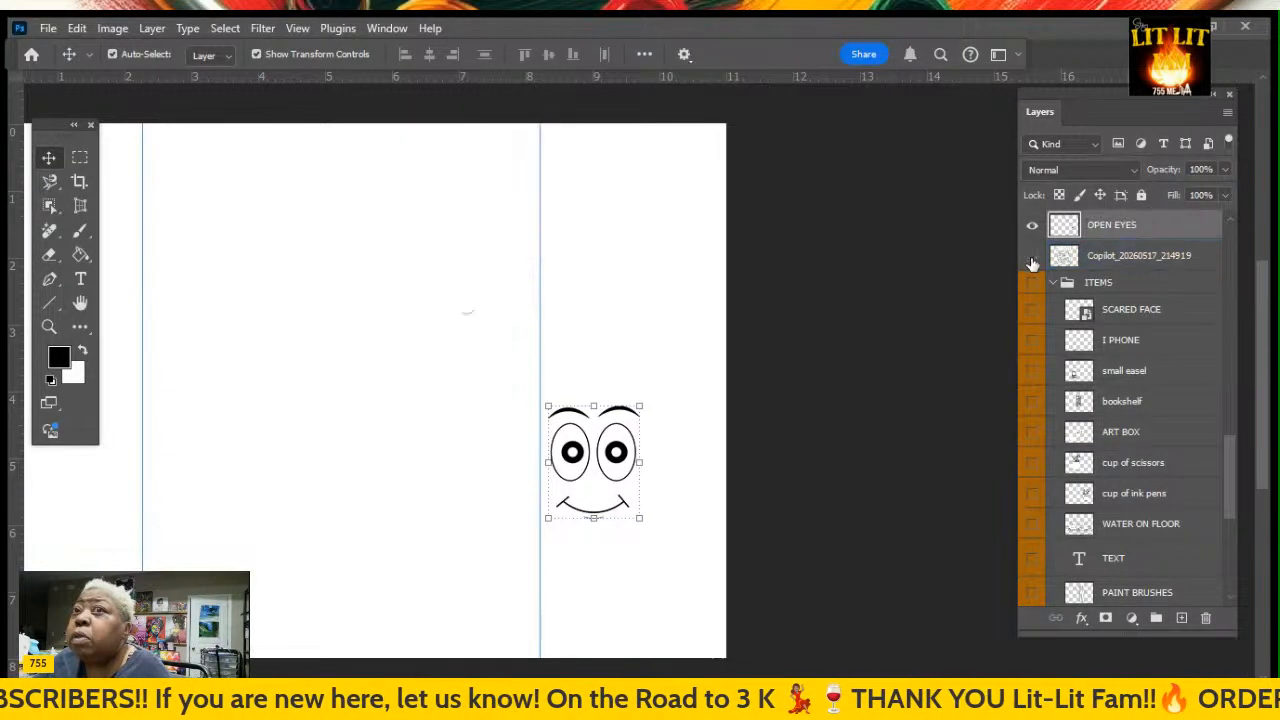
{"action": "left_click", "coordinate": [1032, 258]}
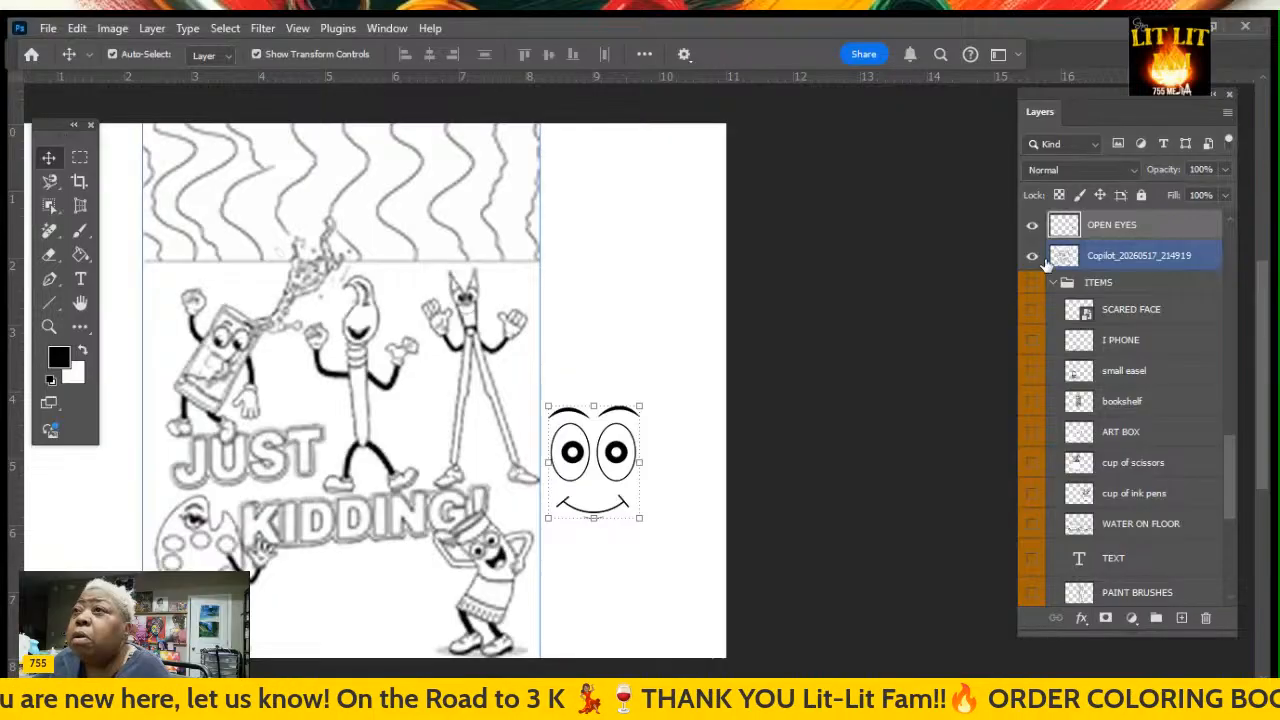
{"action": "double_click", "coordinate": [1125, 259]}
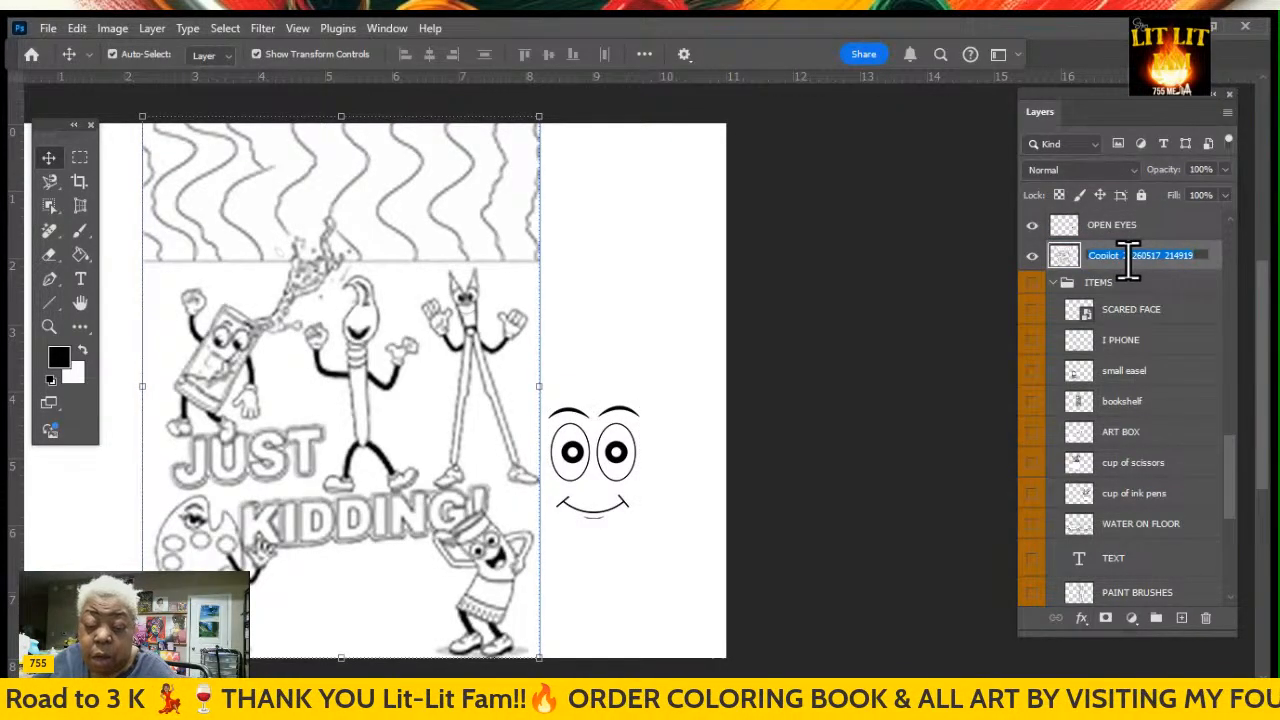
{"action": "type", "text": "A"}
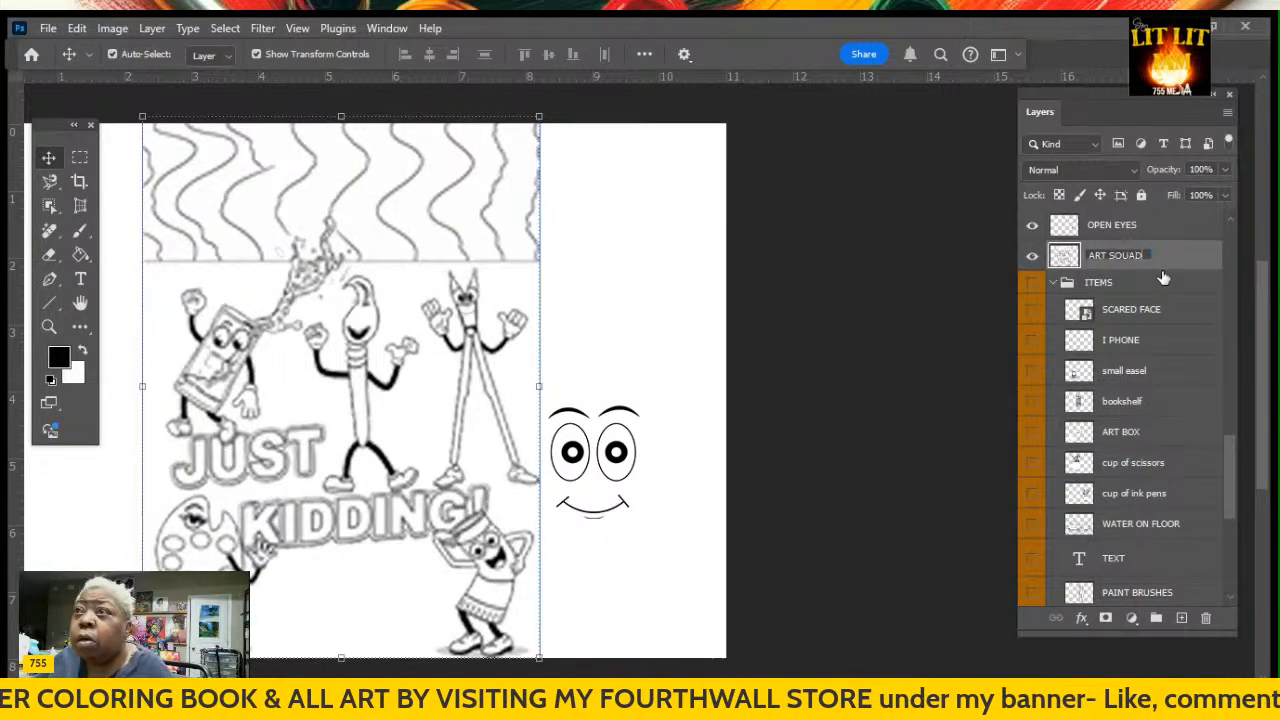
{"action": "type", "text": "RT SQUAD"}
{"action": "key", "text": "Return"}
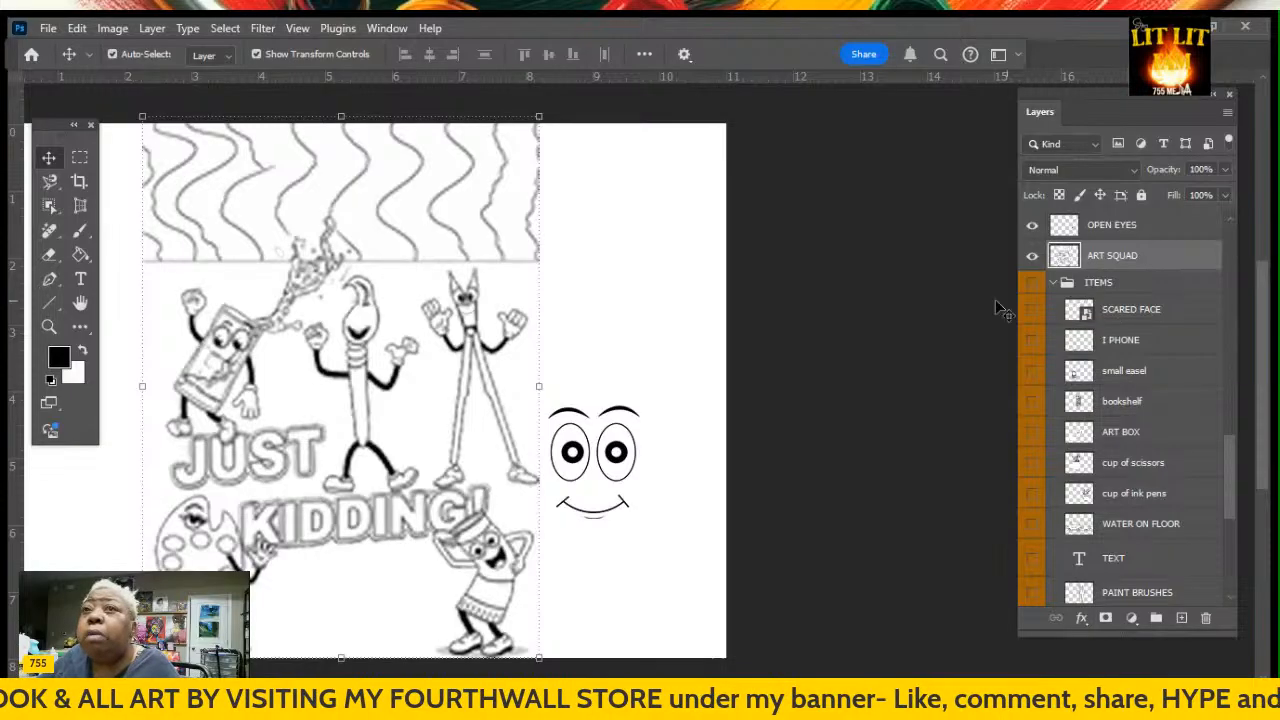
Erase the smile and both eyebrows from the OPEN EYES layer, keeping only the two eyes
{"action": "left_click", "coordinate": [612, 452]}
{"action": "left_click", "coordinate": [245, 515]}
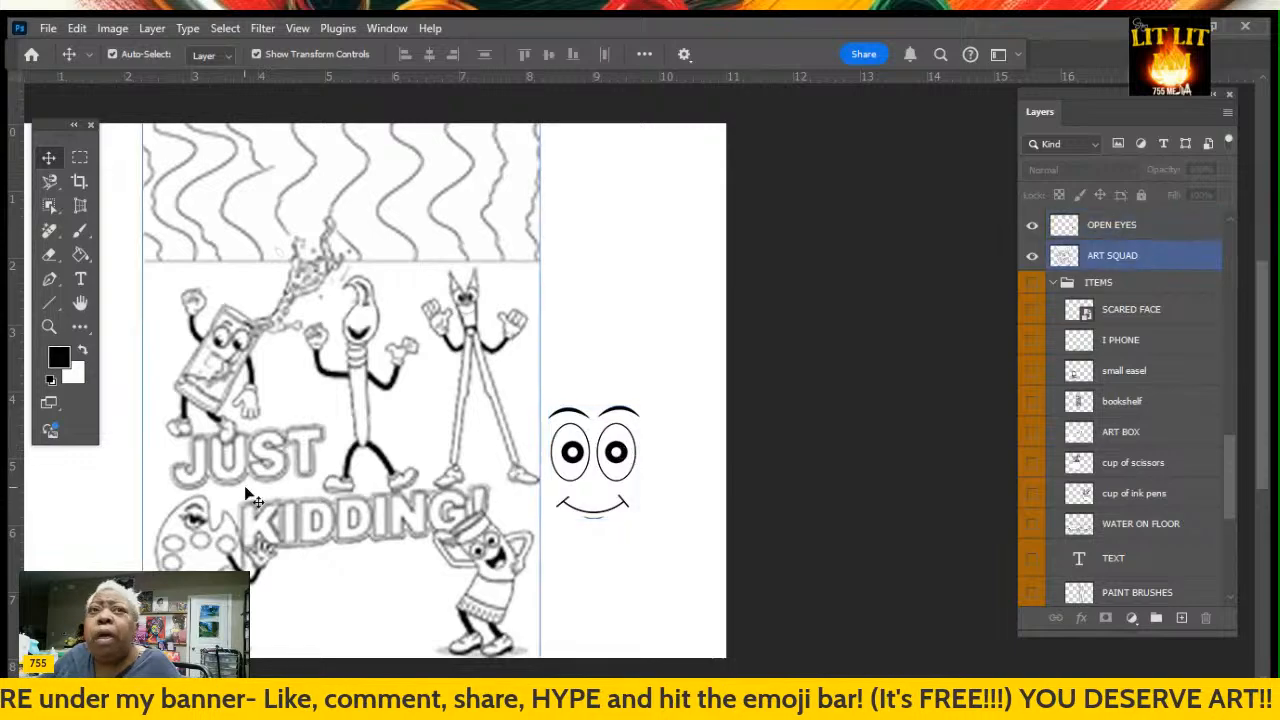
{"action": "left_click", "coordinate": [49, 254]}
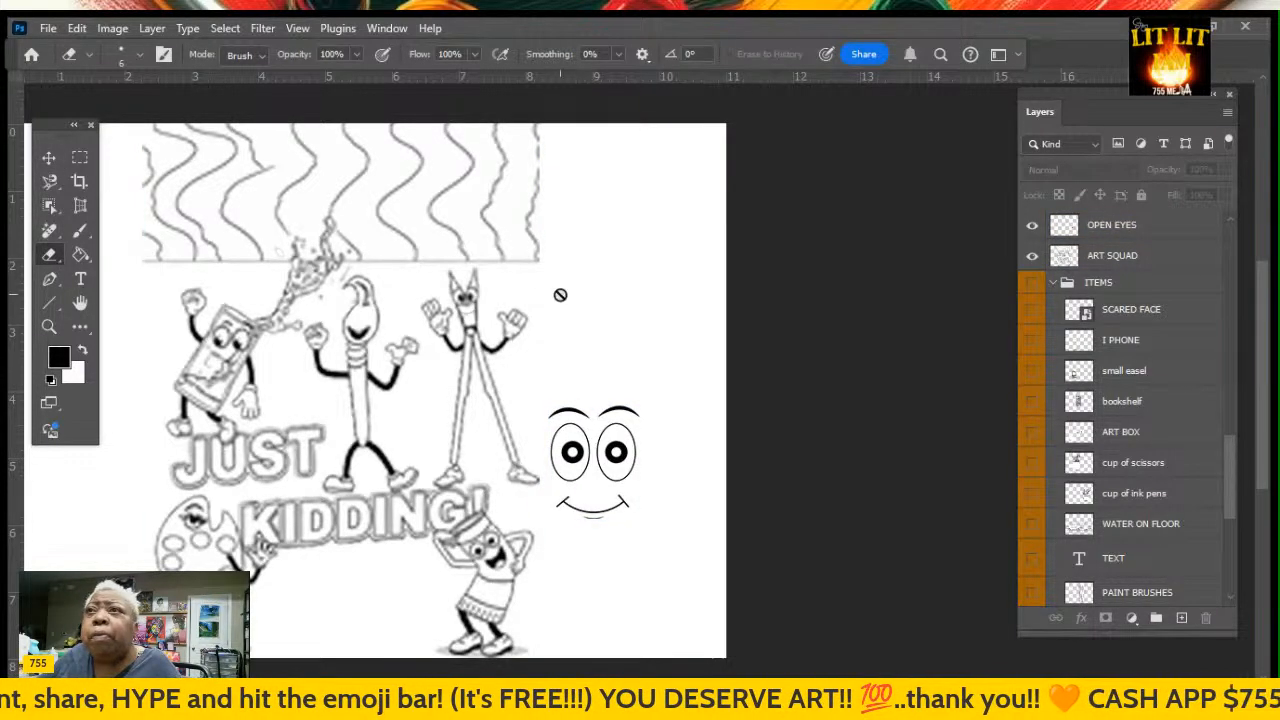
{"action": "left_click", "coordinate": [1146, 230]}
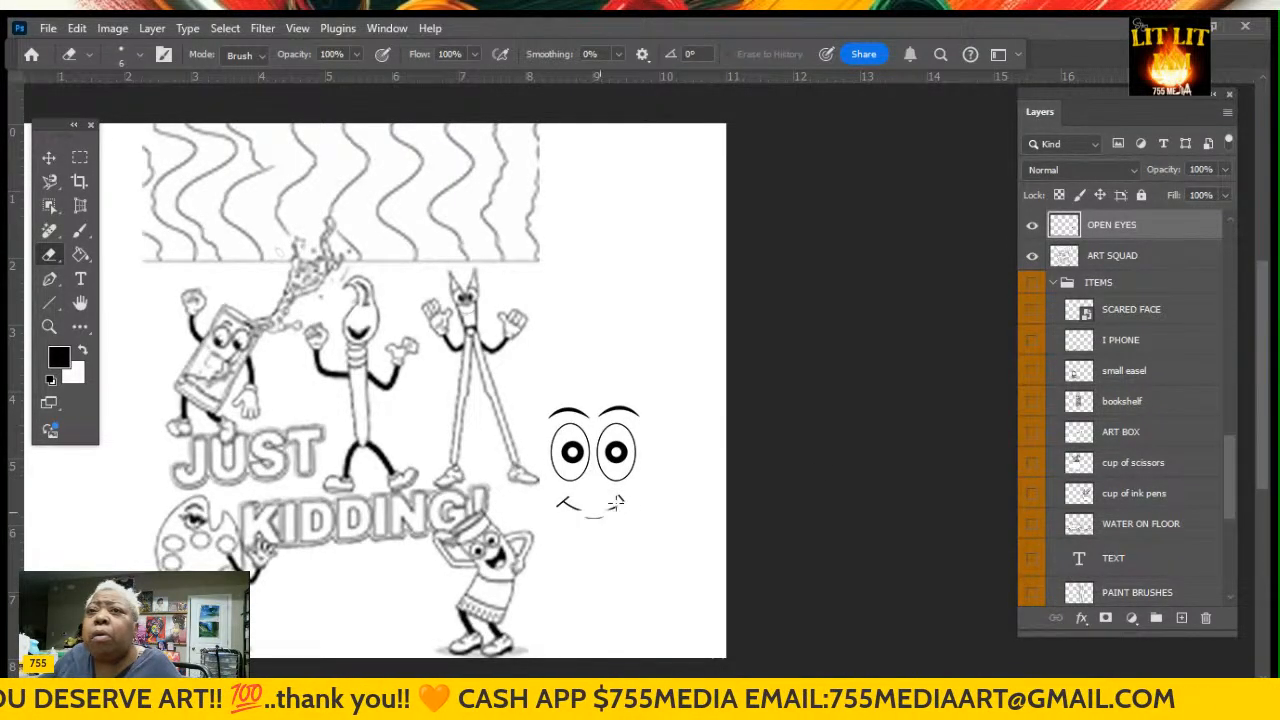
{"action": "left_click_drag", "start_coordinate": [621, 501], "coordinate": [596, 517]}
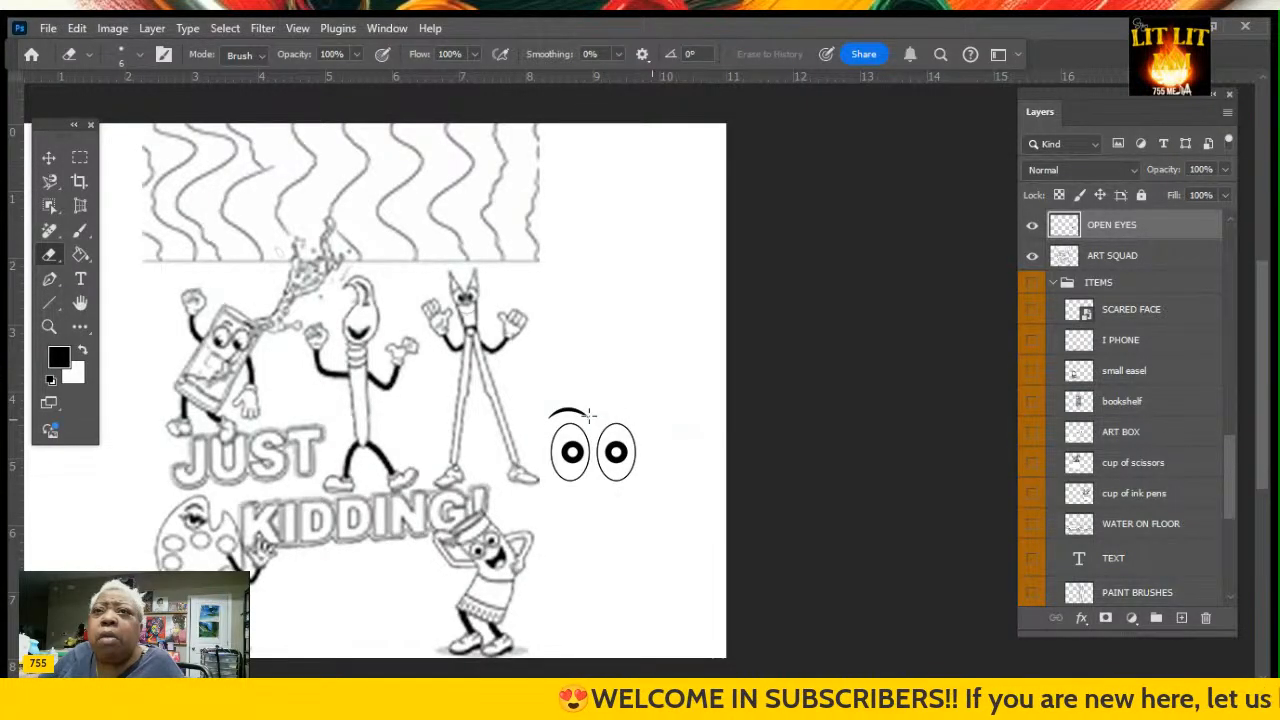
{"action": "left_click_drag", "start_coordinate": [563, 410], "coordinate": [586, 413]}
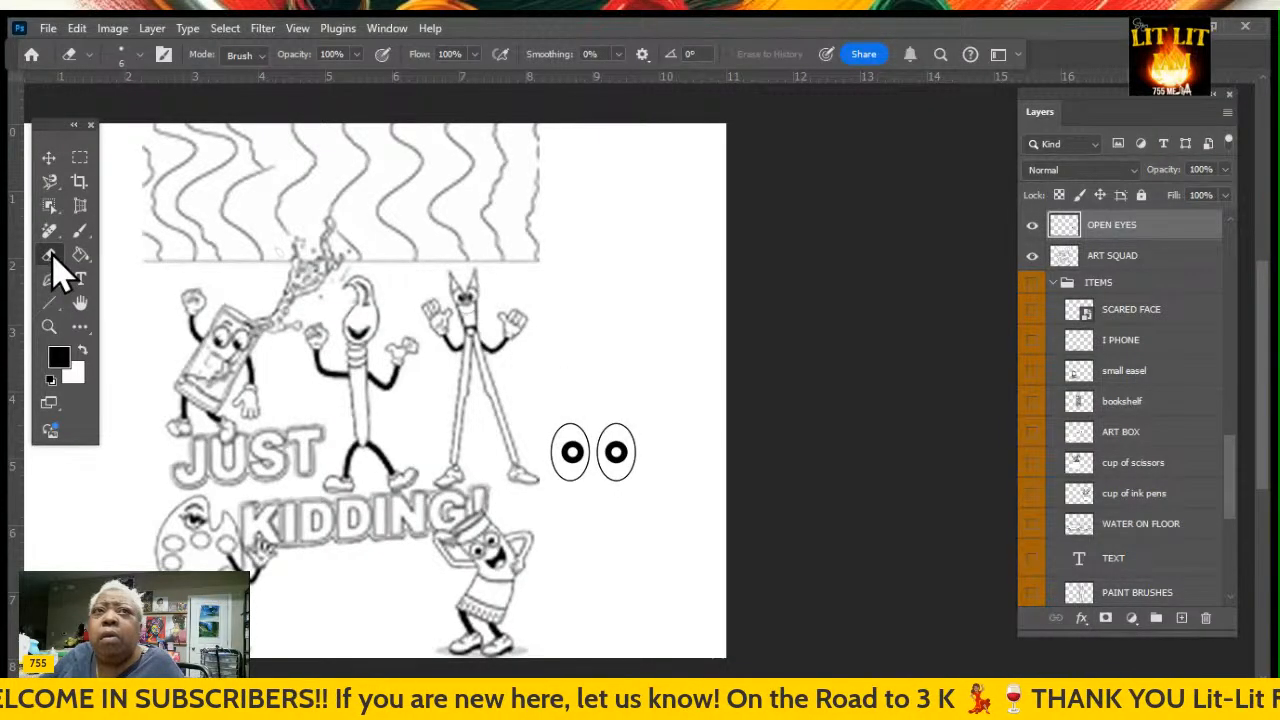
{"action": "left_click", "coordinate": [117, 294]}
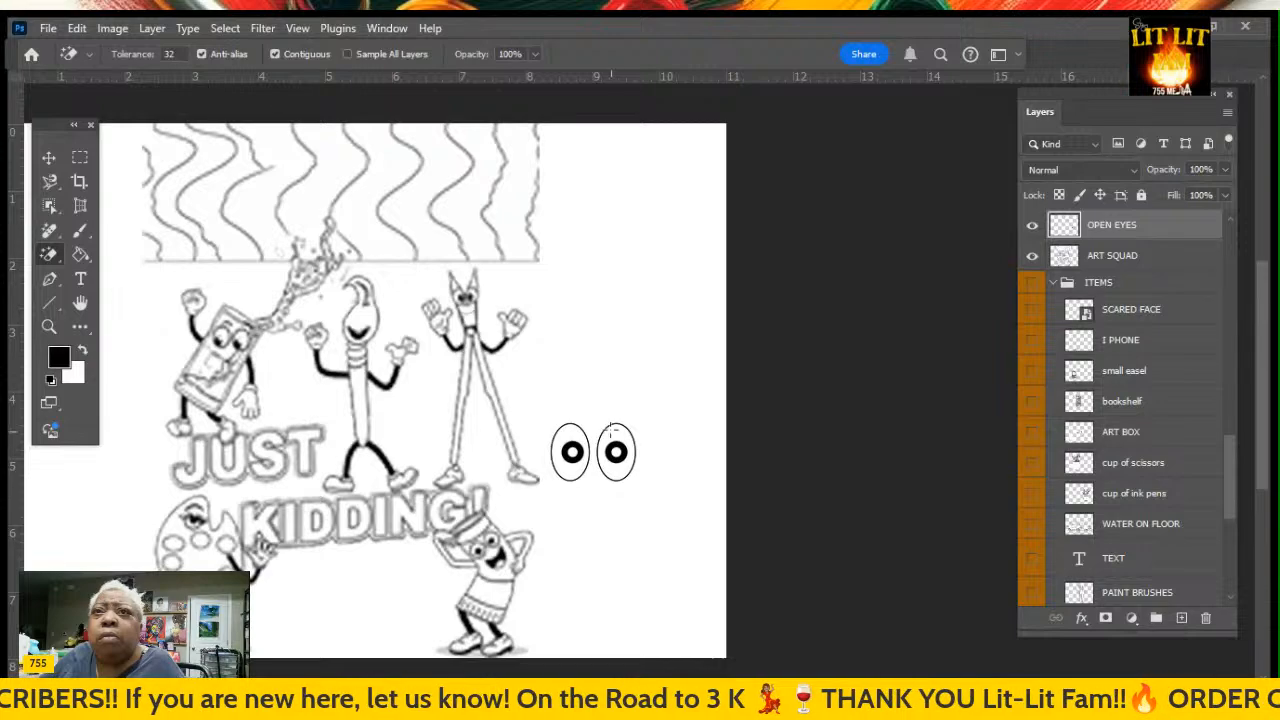
Scale the open eyes to about 32.74% and position them on the paintbrush character's face above its mouth
{"action": "left_click", "coordinate": [49, 158]}
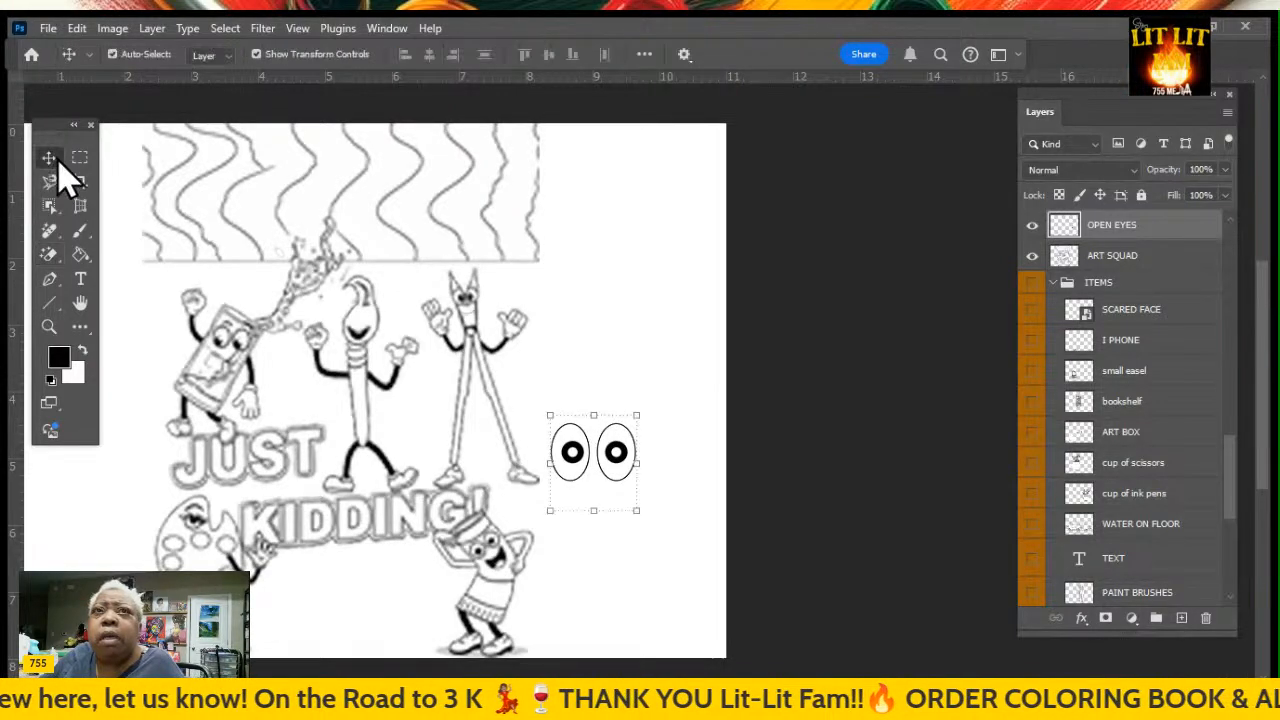
{"action": "left_click", "coordinate": [636, 416]}
{"action": "left_click_drag", "start_coordinate": [636, 416], "coordinate": [346, 300]}
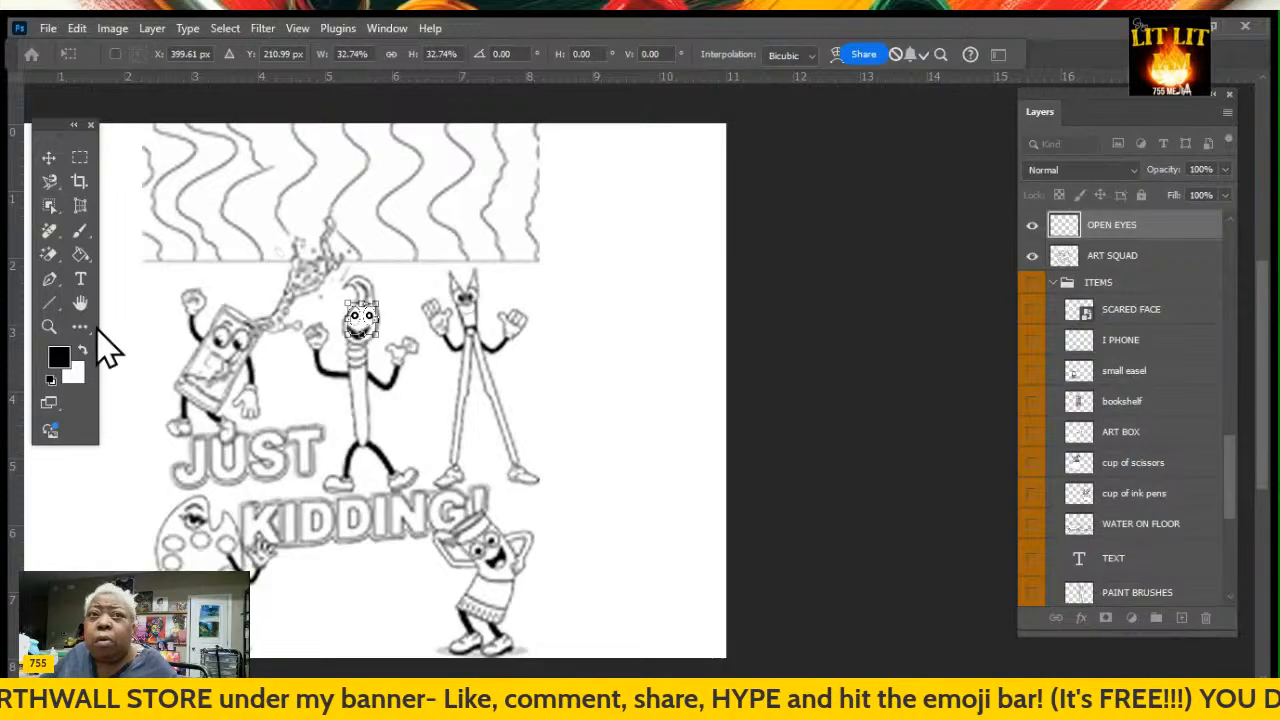
{"action": "left_click", "coordinate": [48, 326]}
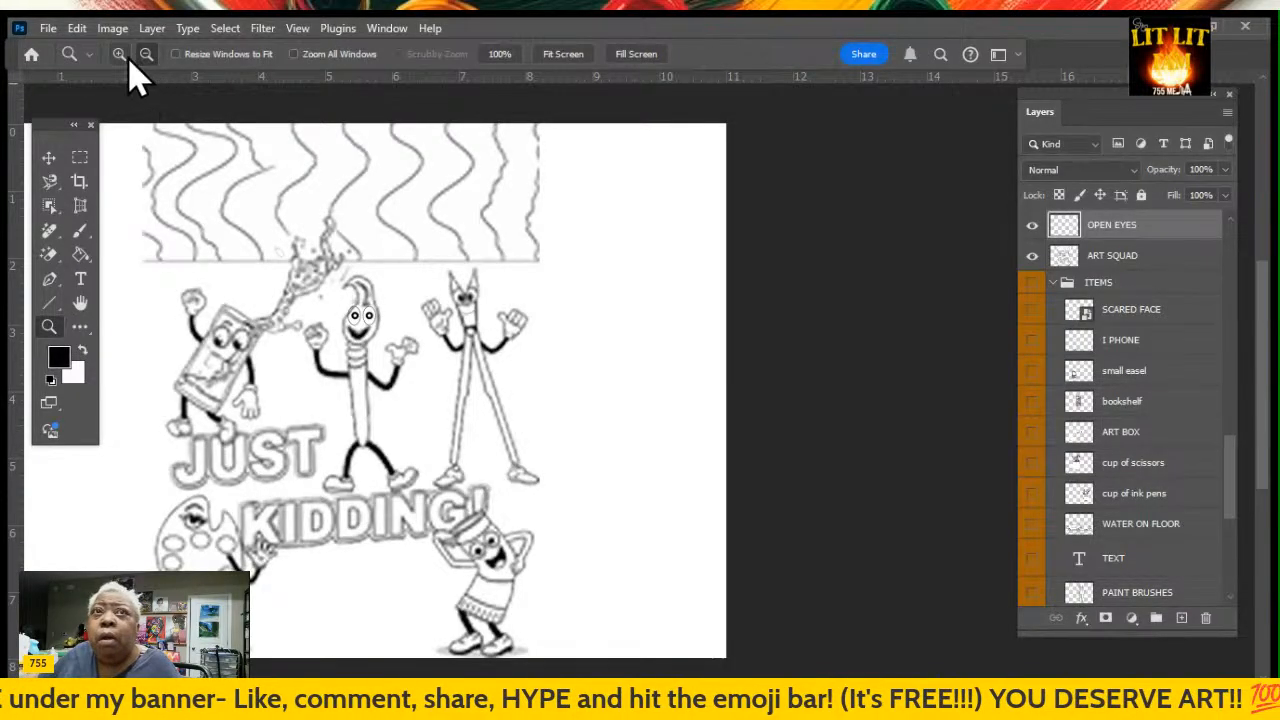
Scale the open eyes to about 93.6% and nudge them slightly to centre them on the paintbrush character's face
{"action": "left_click", "coordinate": [373, 346]}
{"action": "left_click", "coordinate": [372, 347]}
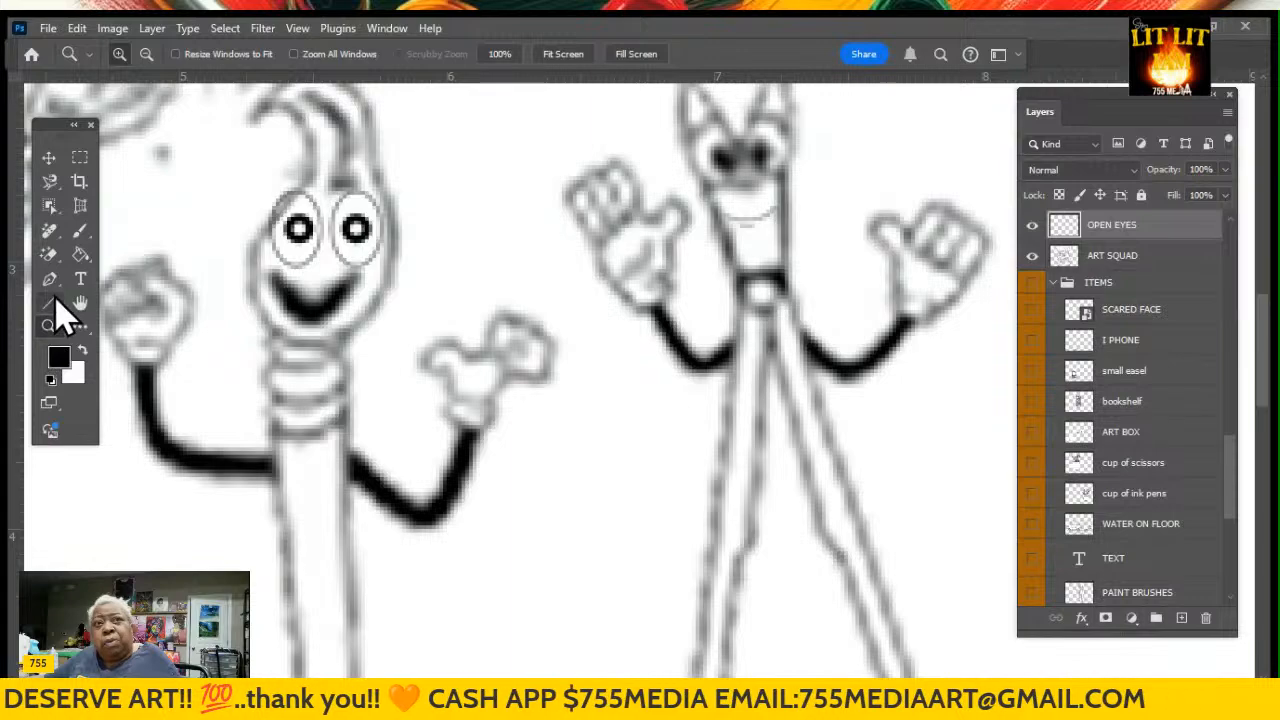
{"action": "left_click", "coordinate": [48, 158]}
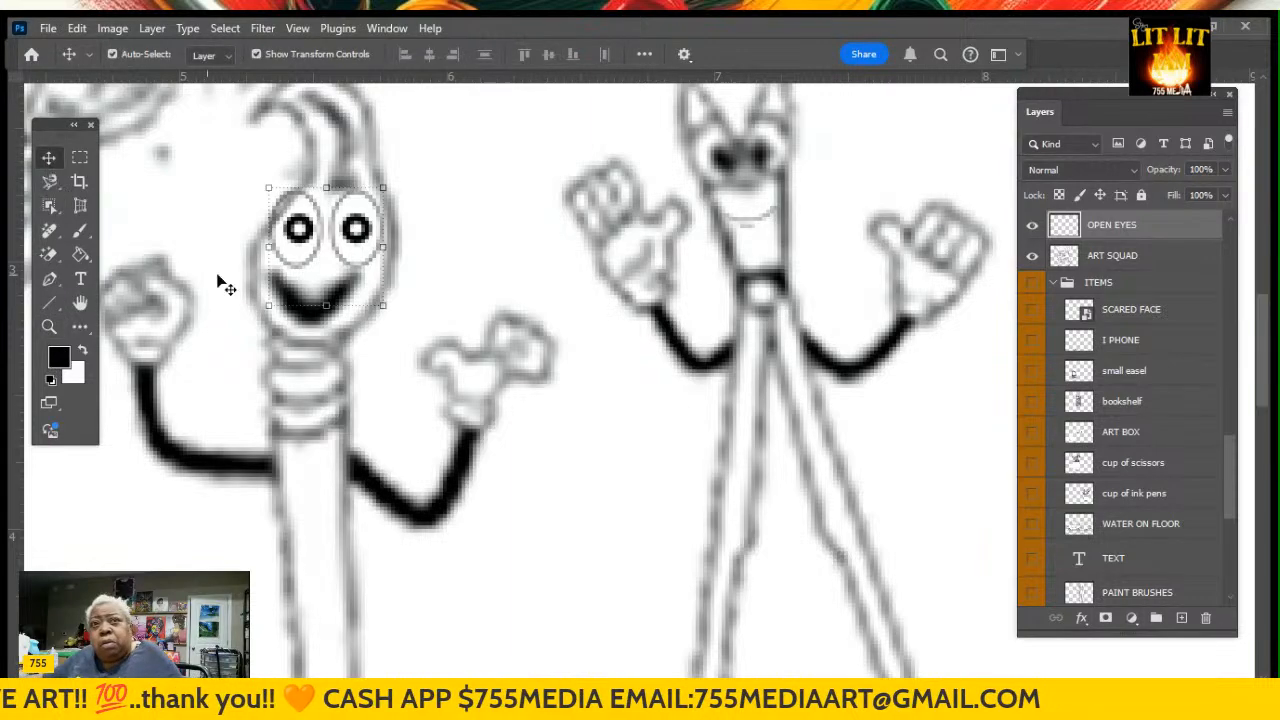
{"action": "left_click", "coordinate": [264, 188]}
{"action": "left_click_drag", "start_coordinate": [264, 188], "coordinate": [270, 198]}
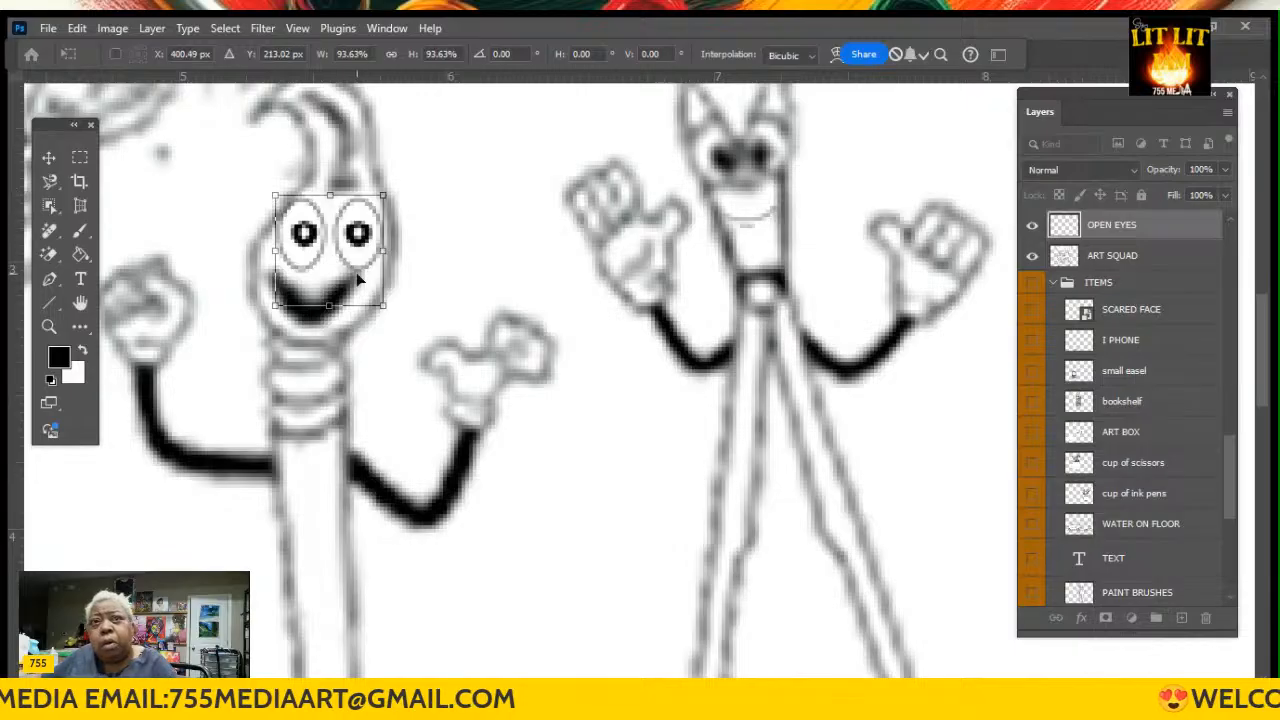
{"action": "left_click_drag", "start_coordinate": [356, 250], "coordinate": [352, 250]}
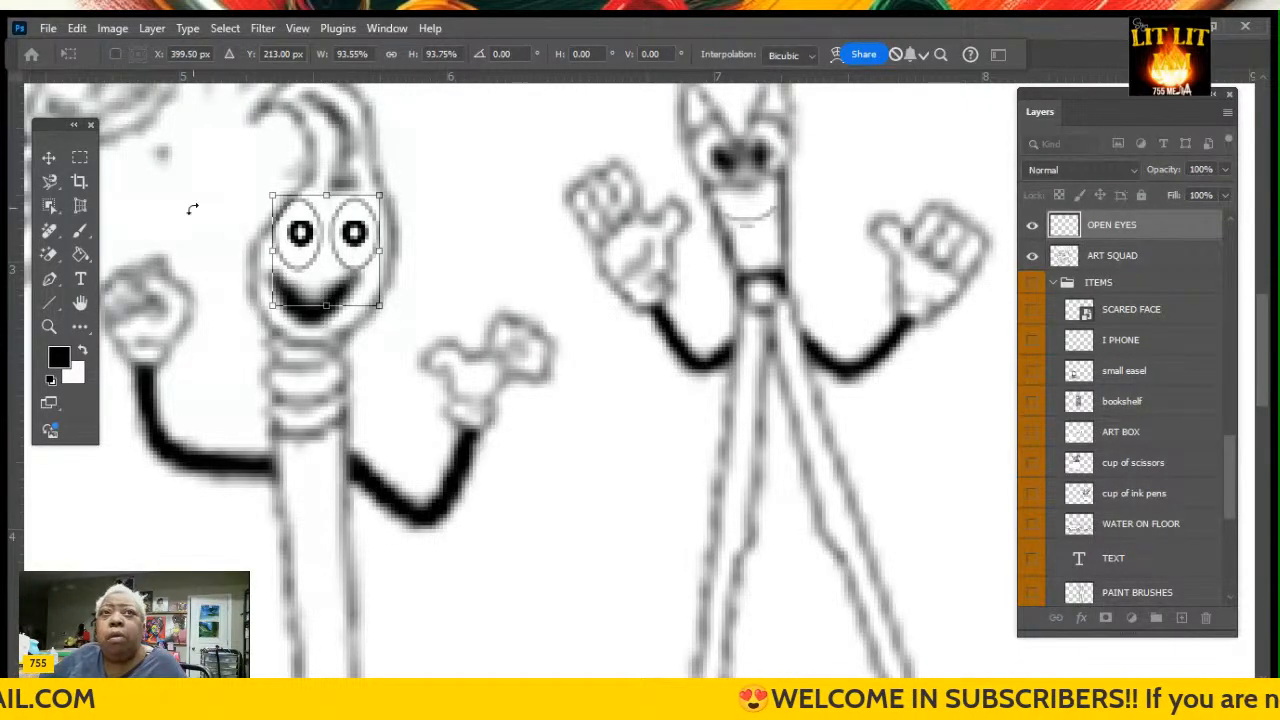
{"action": "left_click", "coordinate": [49, 160]}
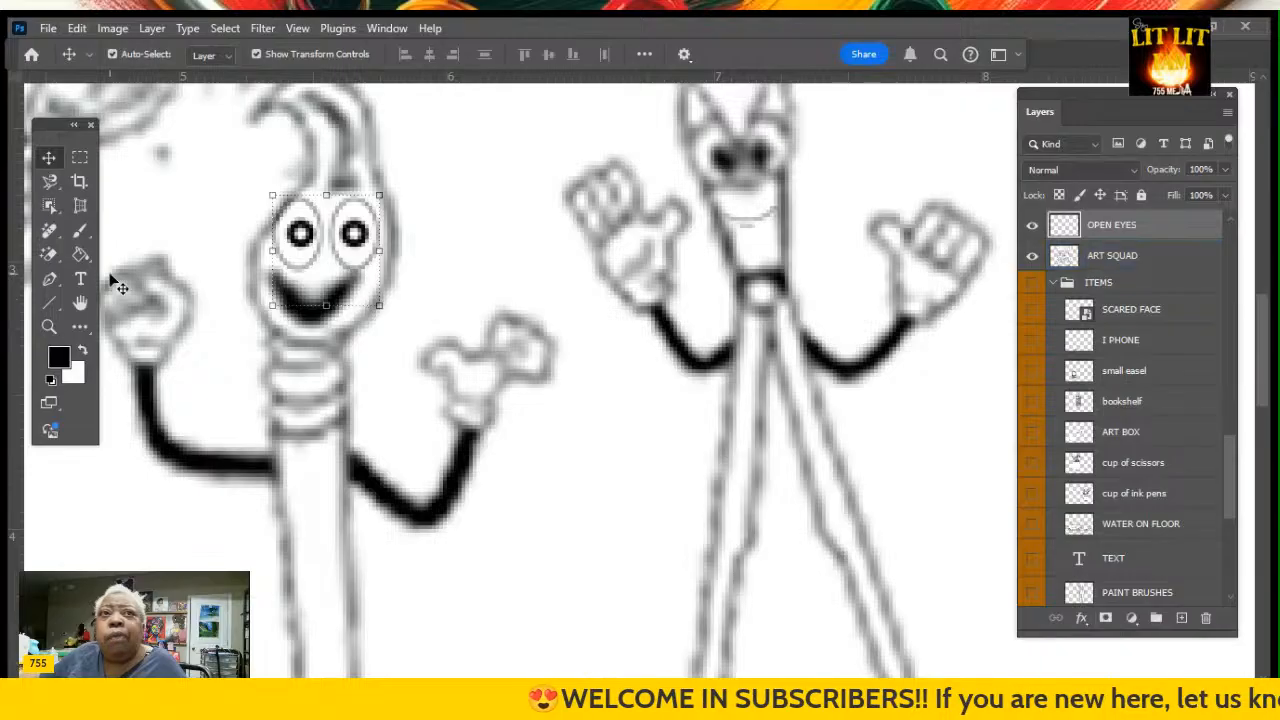
Ready the Brush on the OPEN EYES layer with white as the foreground colour
{"action": "left_click", "coordinate": [49, 326]}
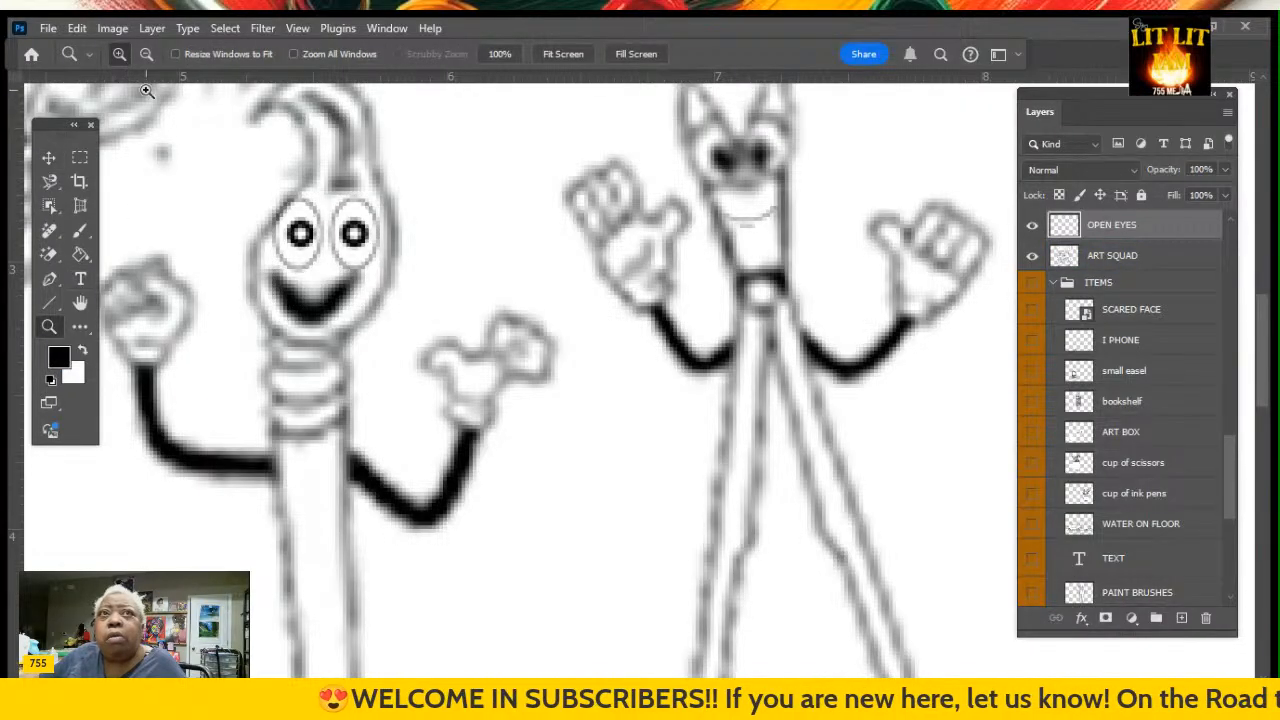
{"action": "left_click", "coordinate": [386, 277], "text": "alt"}
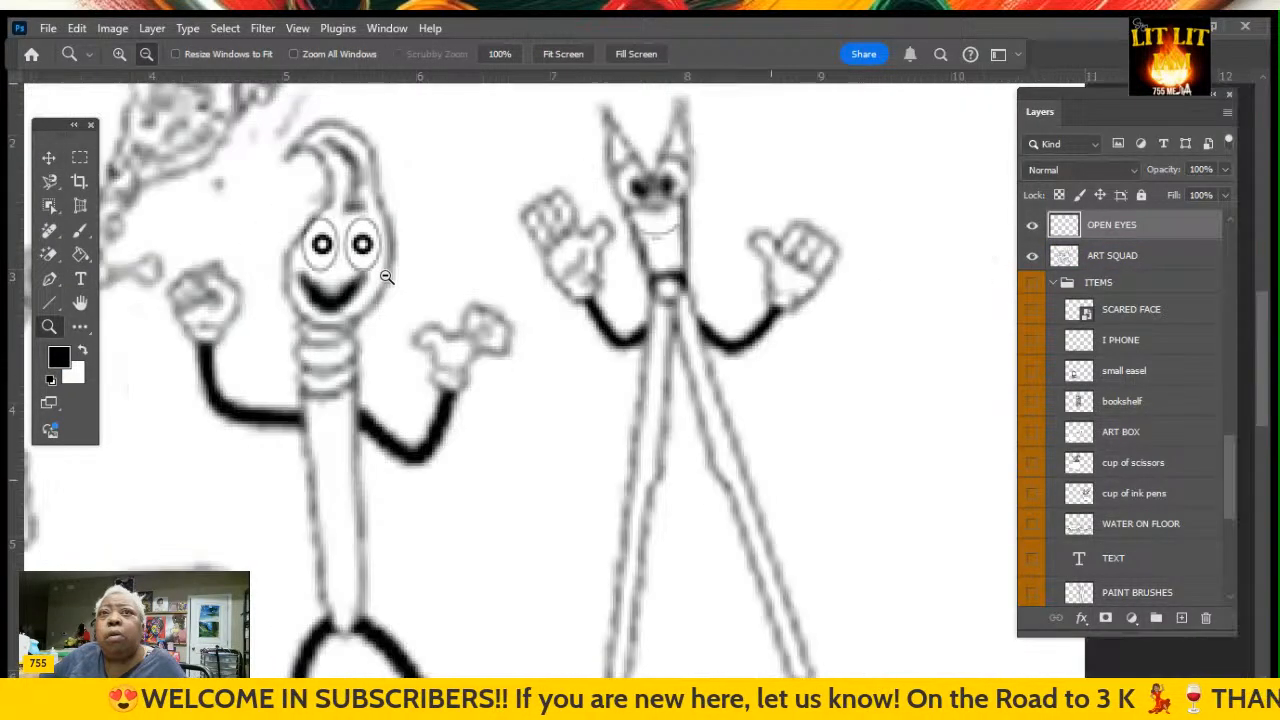
{"action": "left_click", "coordinate": [386, 277], "text": "alt"}
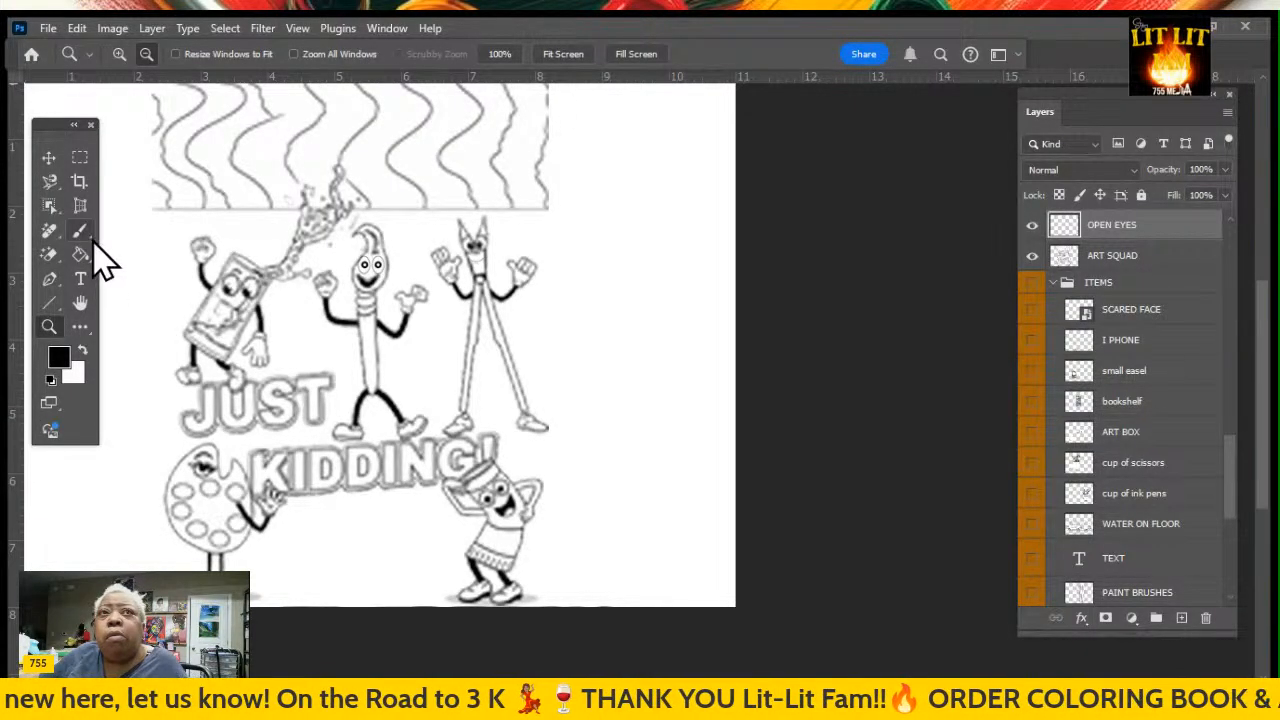
{"action": "left_click", "coordinate": [48, 157]}
{"action": "left_click", "coordinate": [478, 286]}
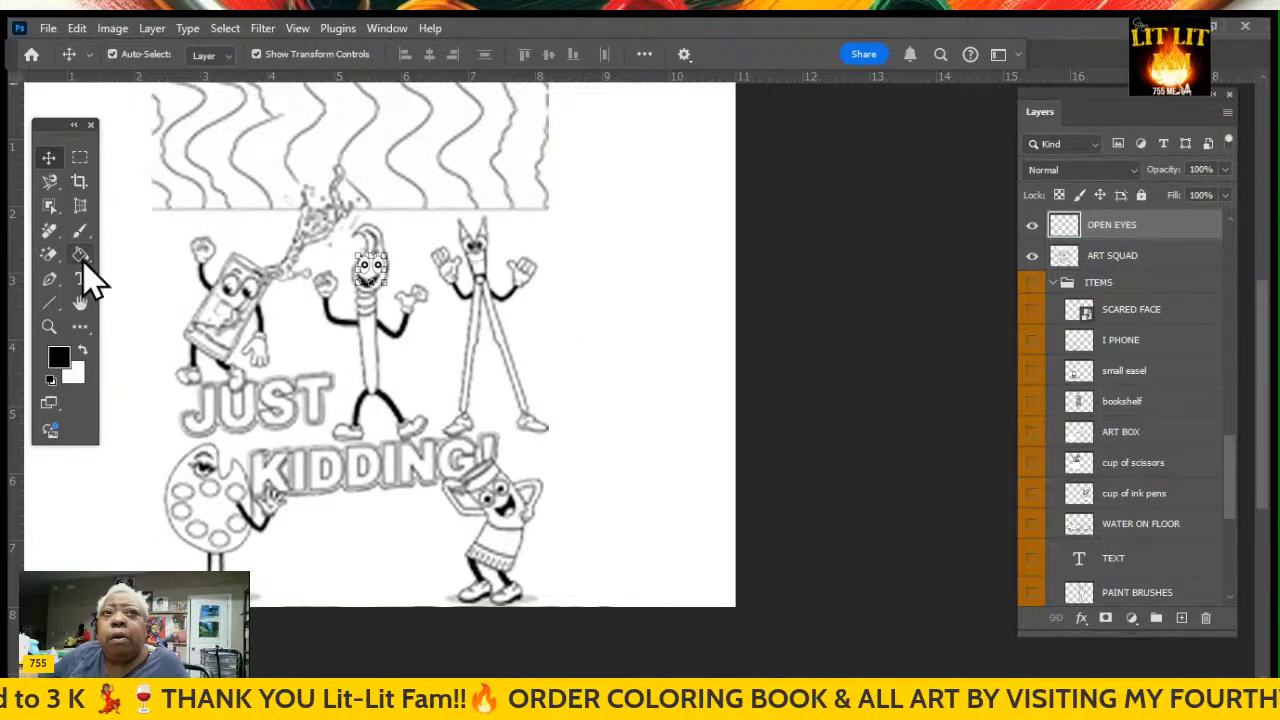
{"action": "left_click", "coordinate": [80, 230]}
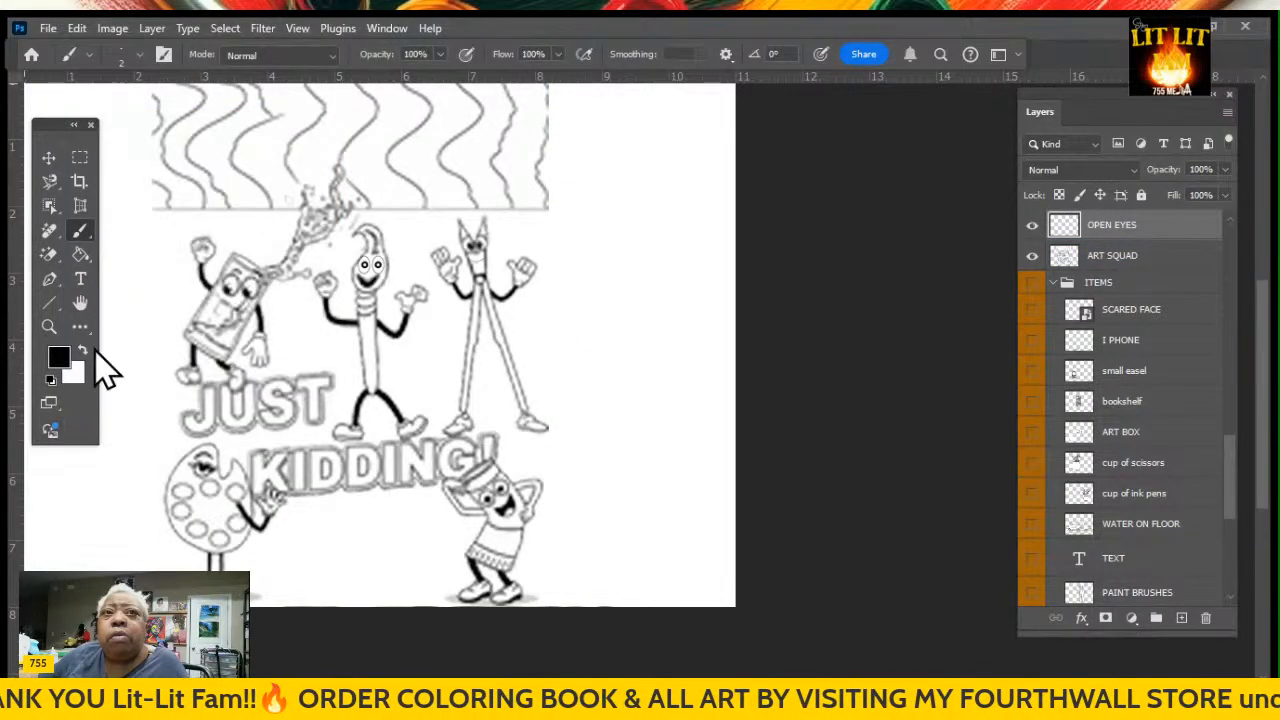
{"action": "left_click", "coordinate": [83, 350]}
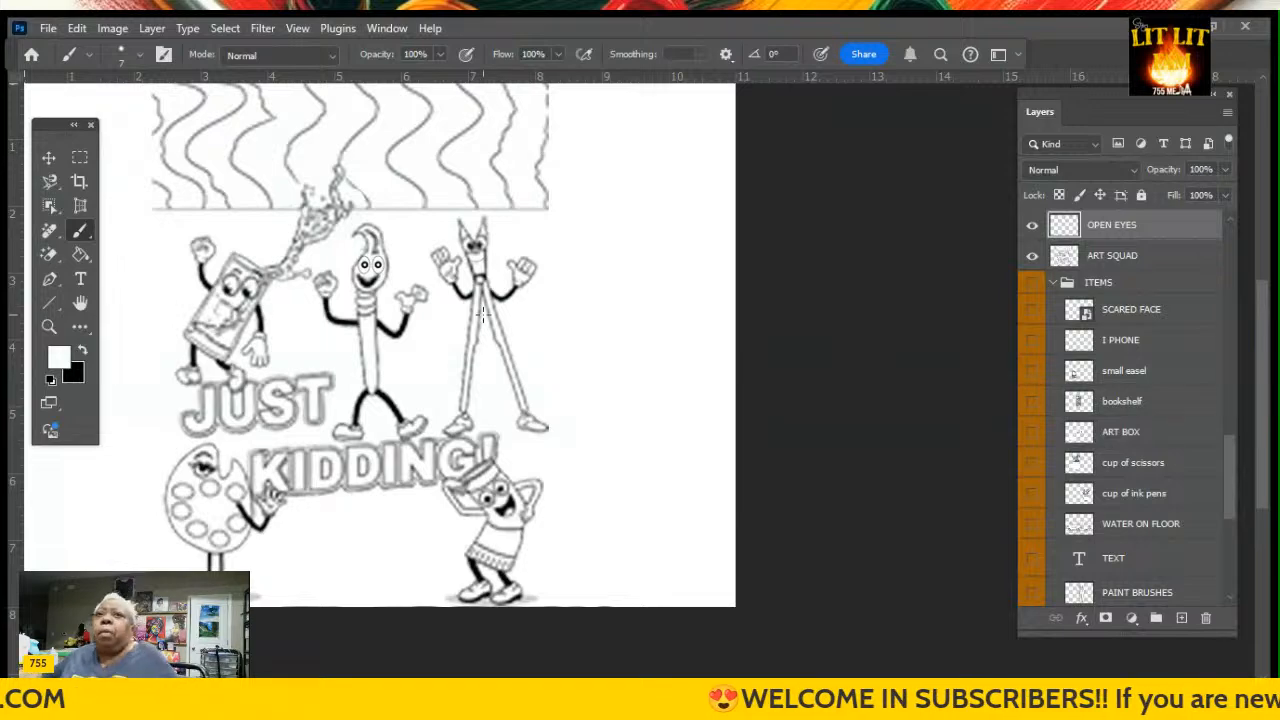
{"action": "scroll", "coordinate": [730, 231], "scroll_direction": "up", "scroll_amount": 4}
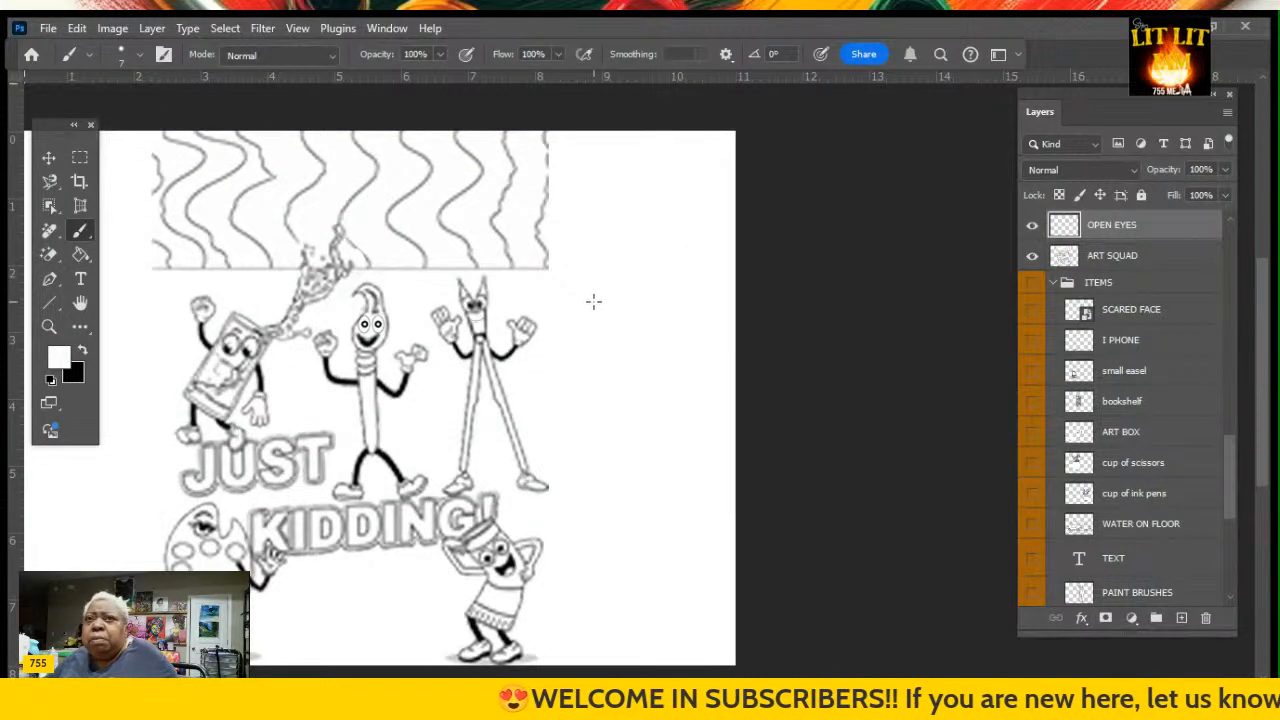
{"action": "scroll", "coordinate": [594, 297], "scroll_direction": "up", "scroll_amount": 5}
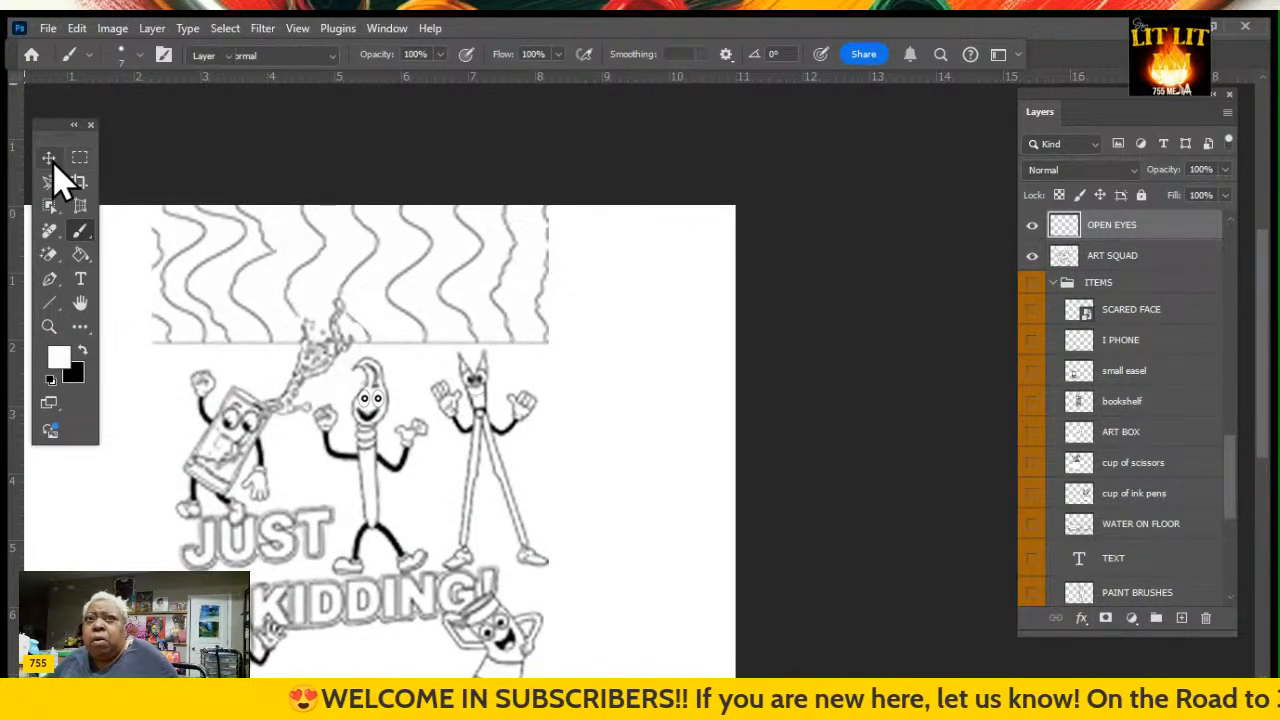
{"action": "left_click", "coordinate": [48, 157]}
{"action": "left_click", "coordinate": [474, 266]}
{"action": "left_click", "coordinate": [350, 225]}
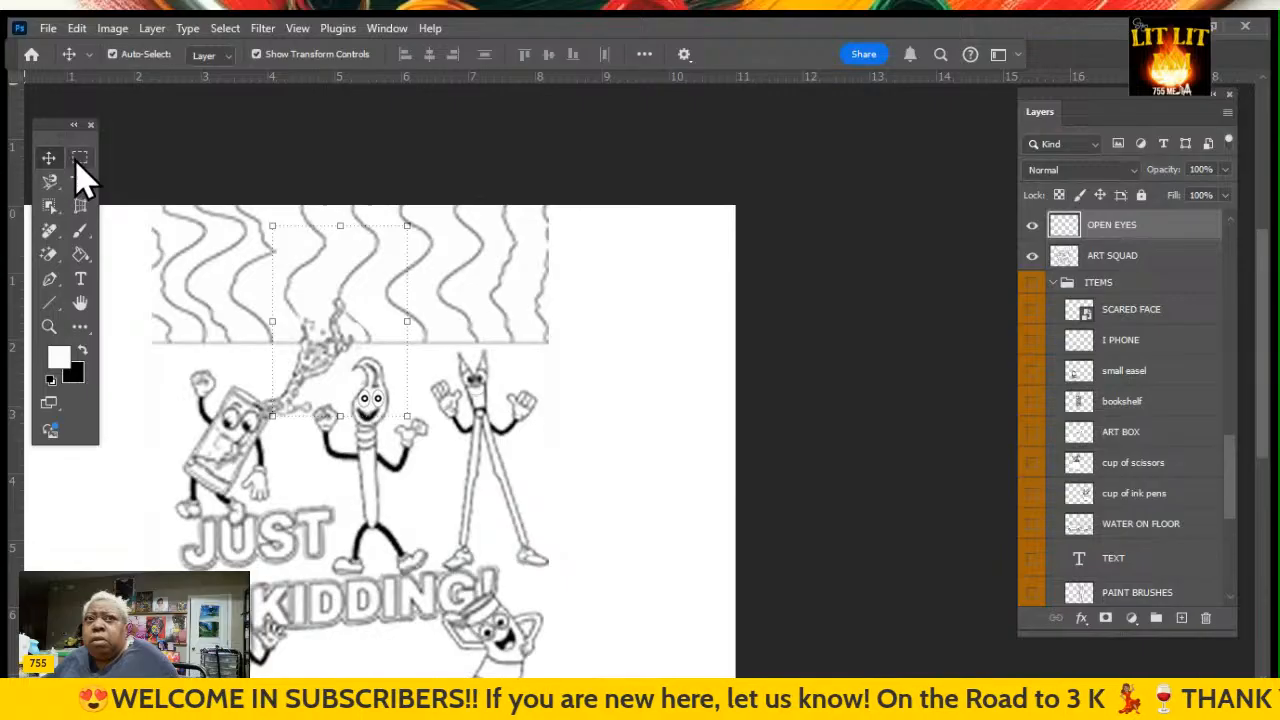
{"action": "left_click", "coordinate": [78, 160]}
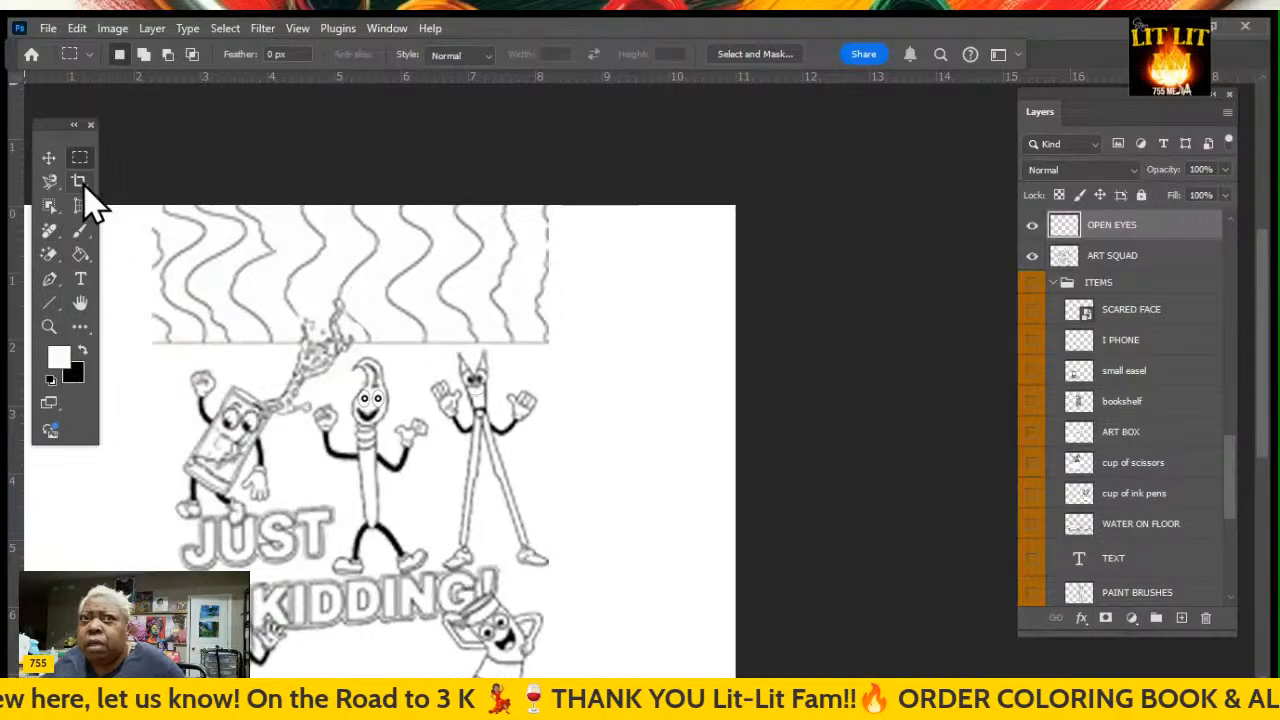
{"action": "left_click", "coordinate": [48, 157]}
Look through the layer list and collapse the COMPLETE PAGES group
{"action": "scroll", "coordinate": [1166, 450], "scroll_direction": "down", "scroll_amount": 5}
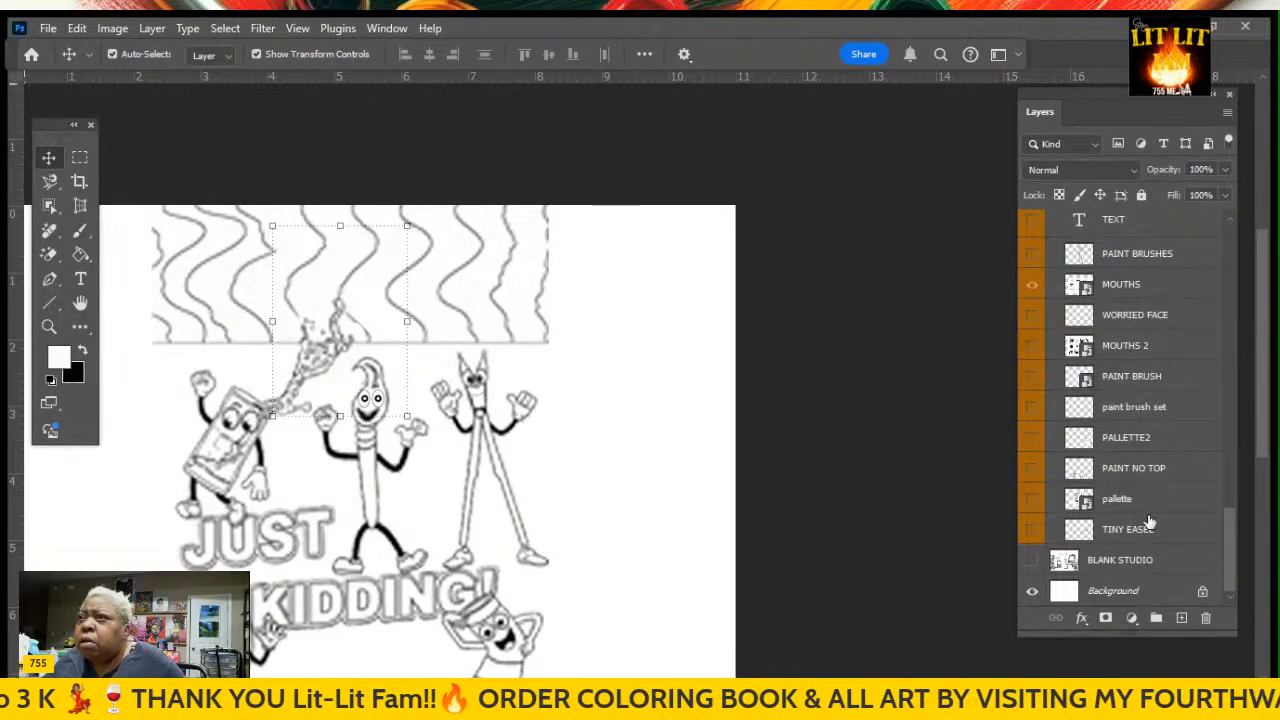
{"action": "scroll", "coordinate": [1150, 510], "scroll_direction": "up", "scroll_amount": 6}
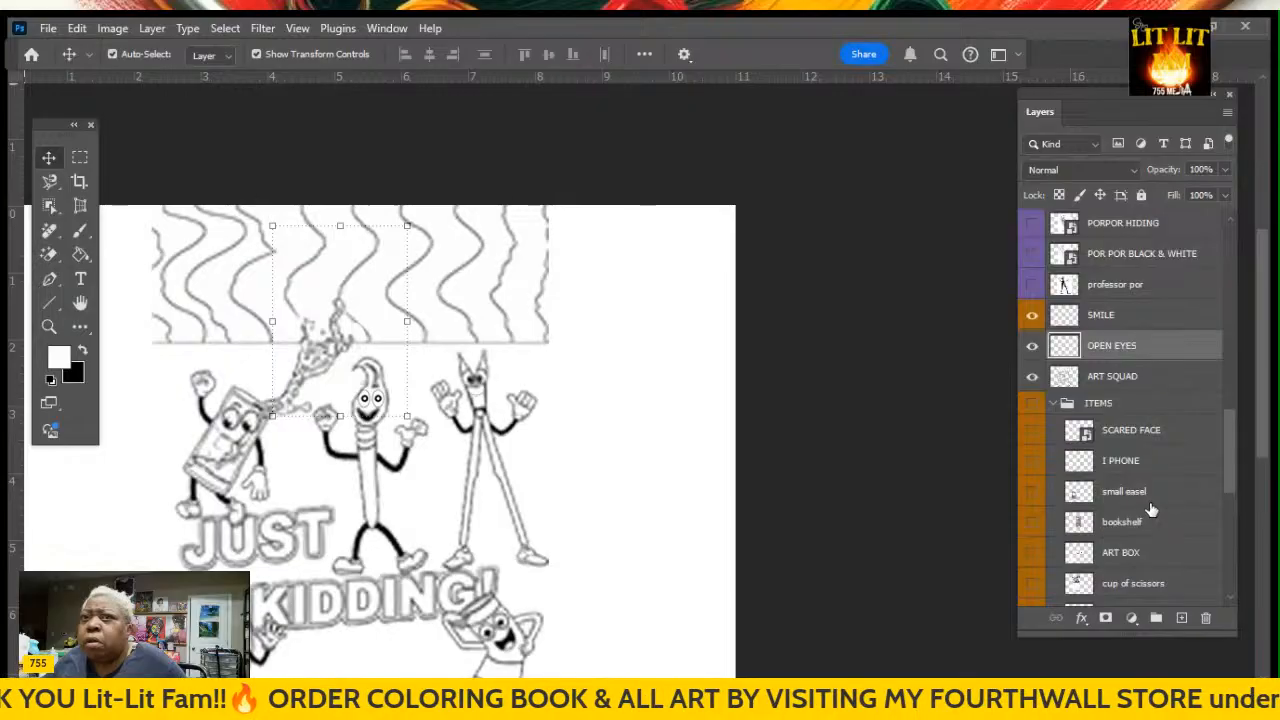
{"action": "scroll", "coordinate": [1150, 510], "scroll_direction": "up", "scroll_amount": 2}
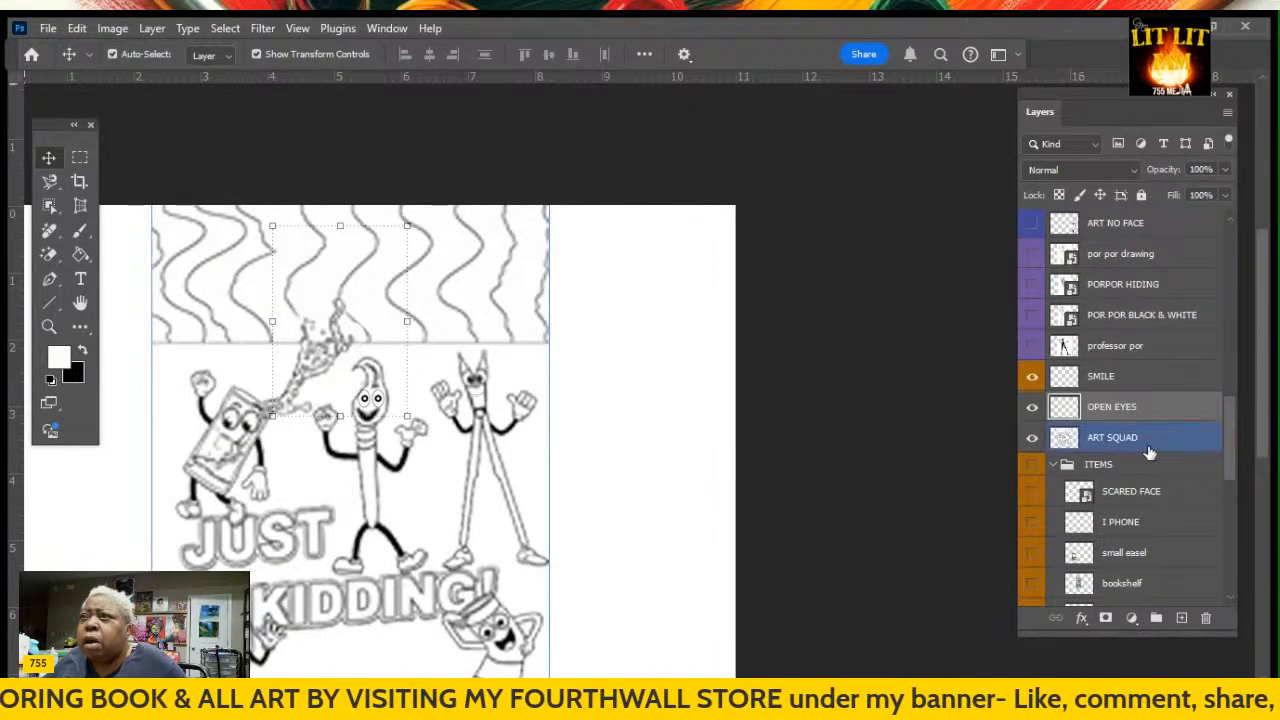
{"action": "scroll", "coordinate": [1190, 418], "scroll_direction": "up", "scroll_amount": 5}
{"action": "scroll", "coordinate": [1188, 423], "scroll_direction": "up", "scroll_amount": 8}
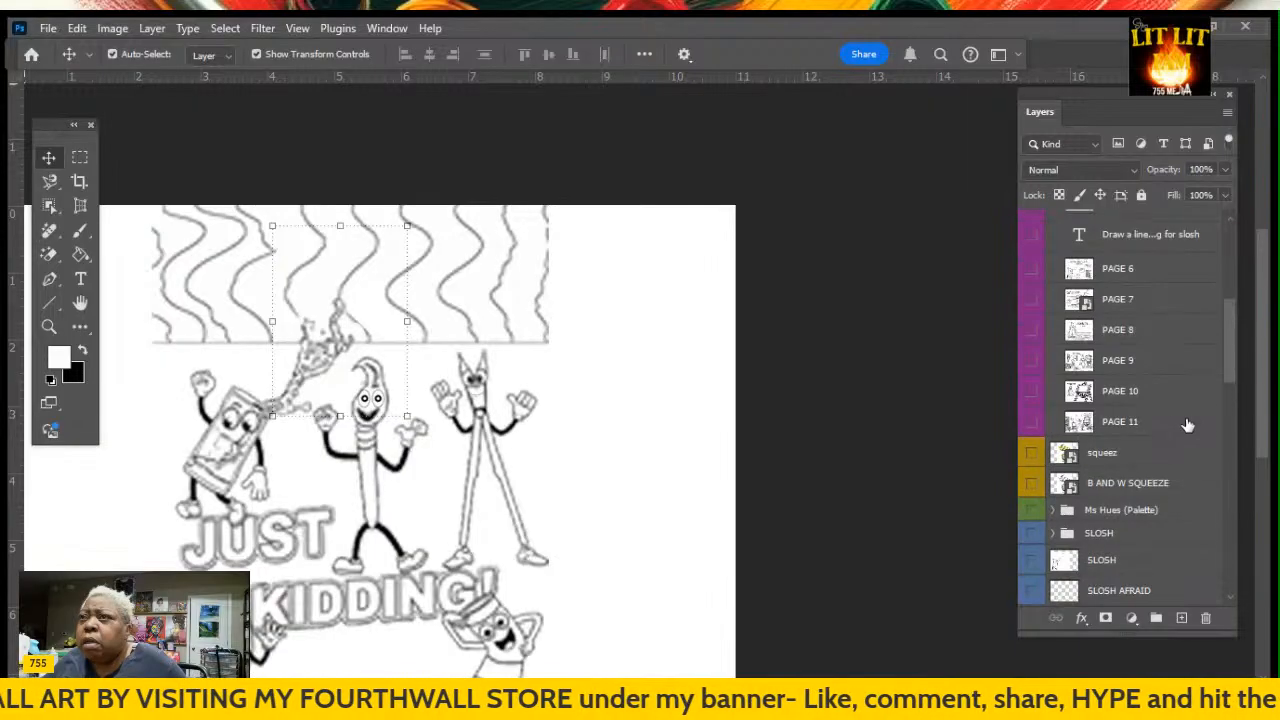
{"action": "scroll", "coordinate": [1184, 428], "scroll_direction": "down", "scroll_amount": 8}
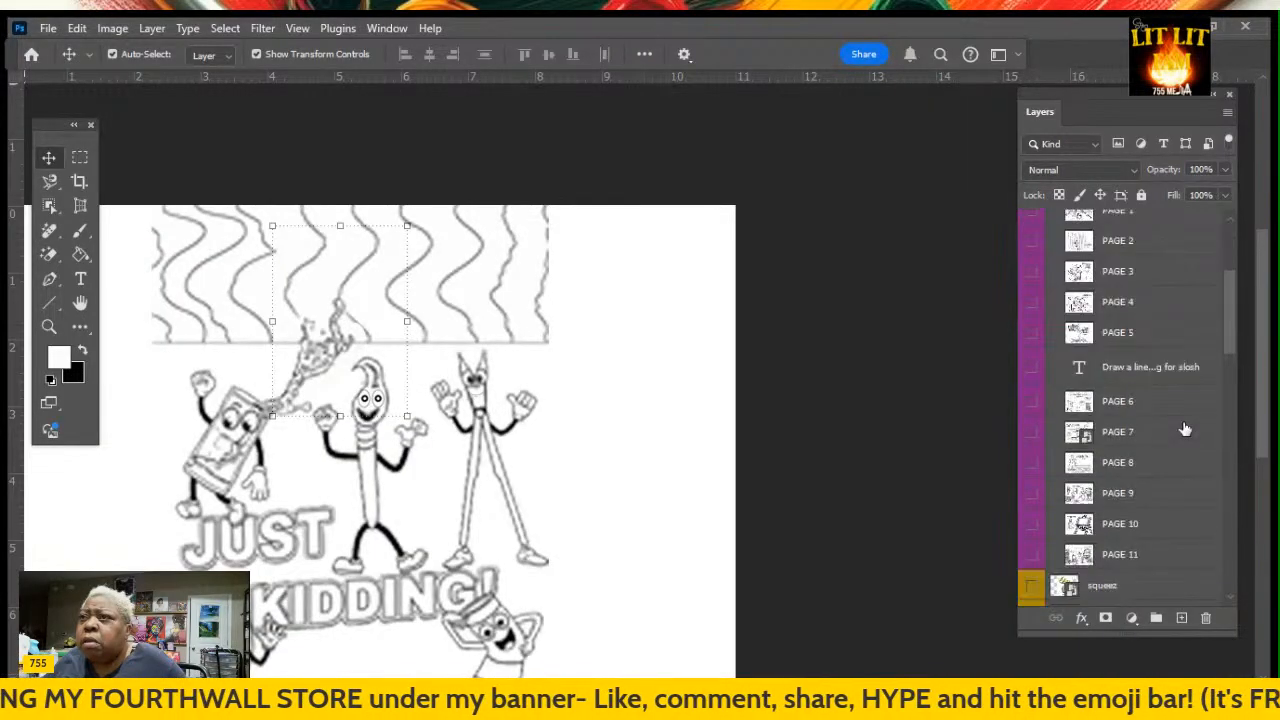
{"action": "scroll", "coordinate": [1184, 428], "scroll_direction": "up", "scroll_amount": 5}
{"action": "scroll", "coordinate": [1184, 428], "scroll_direction": "up", "scroll_amount": 2}
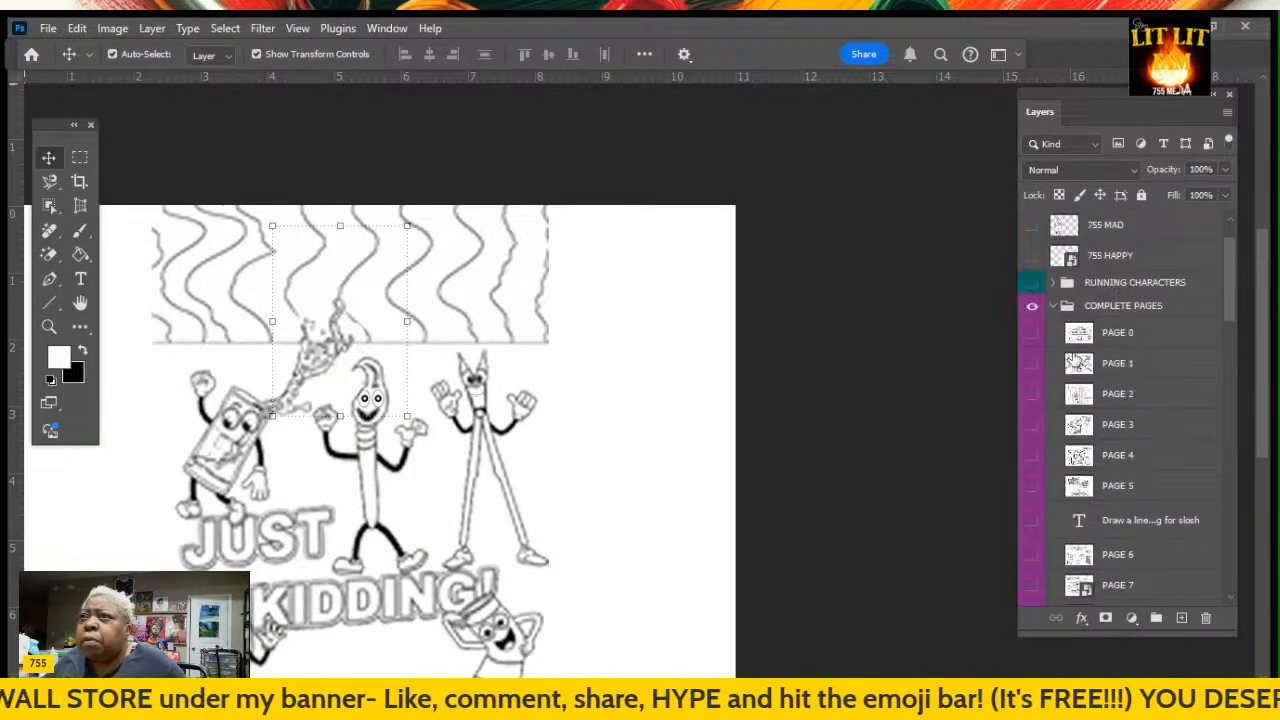
{"action": "left_click", "coordinate": [1053, 306]}
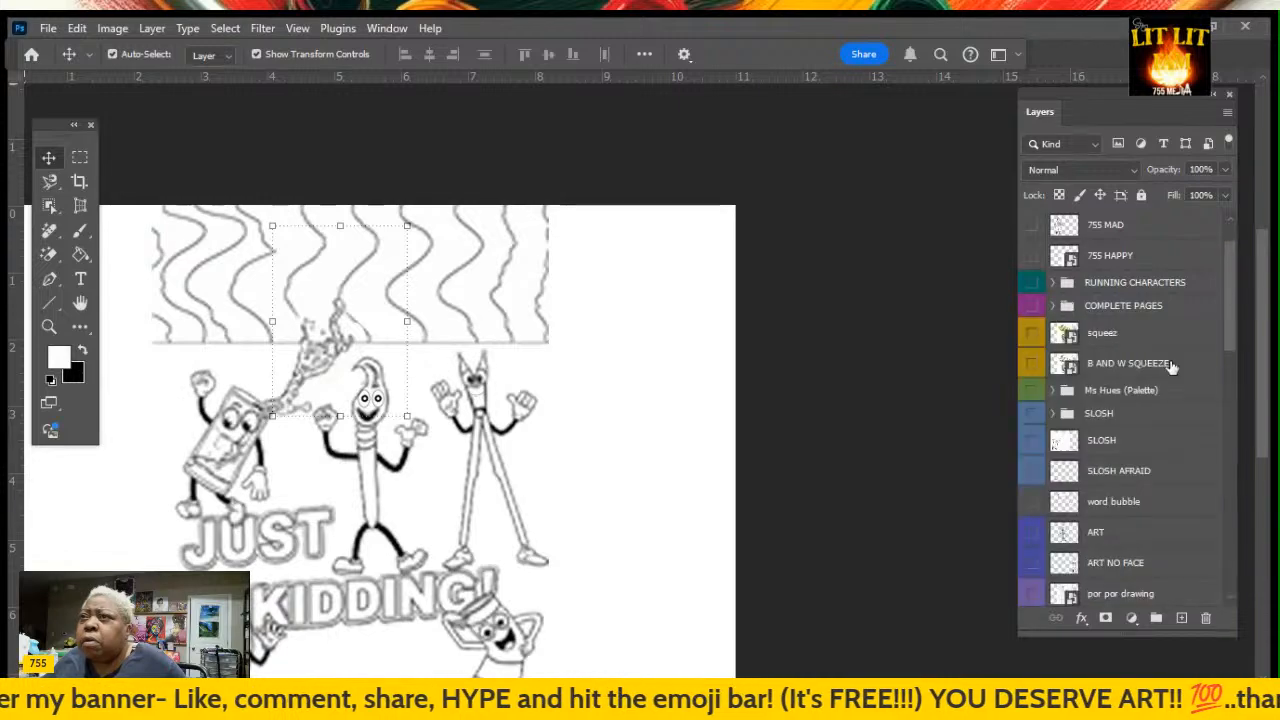
Select the ART SQUAD, OPEN EYES and SMILE layers together and link them
{"action": "scroll", "coordinate": [1171, 368], "scroll_direction": "down", "scroll_amount": 5}
{"action": "scroll", "coordinate": [1141, 428], "scroll_direction": "down", "scroll_amount": 3}
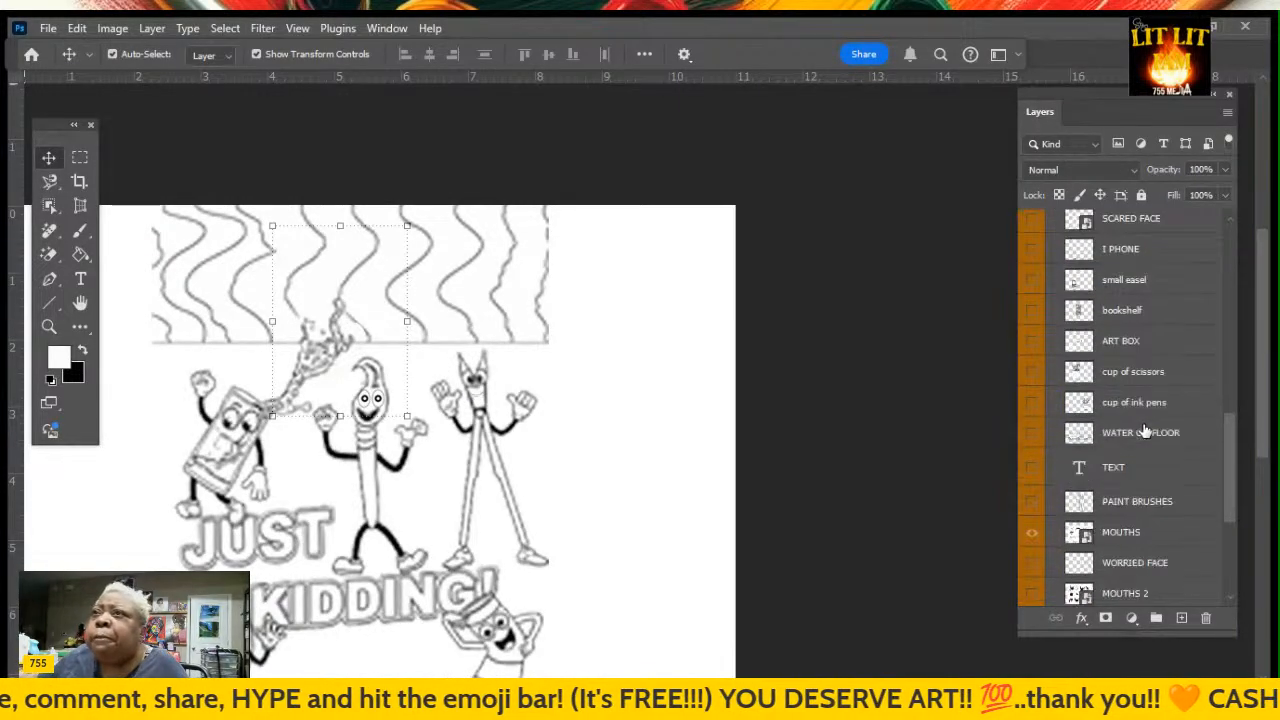
{"action": "scroll", "coordinate": [1128, 420], "scroll_direction": "up", "scroll_amount": 4}
{"action": "left_click", "coordinate": [1121, 391]}
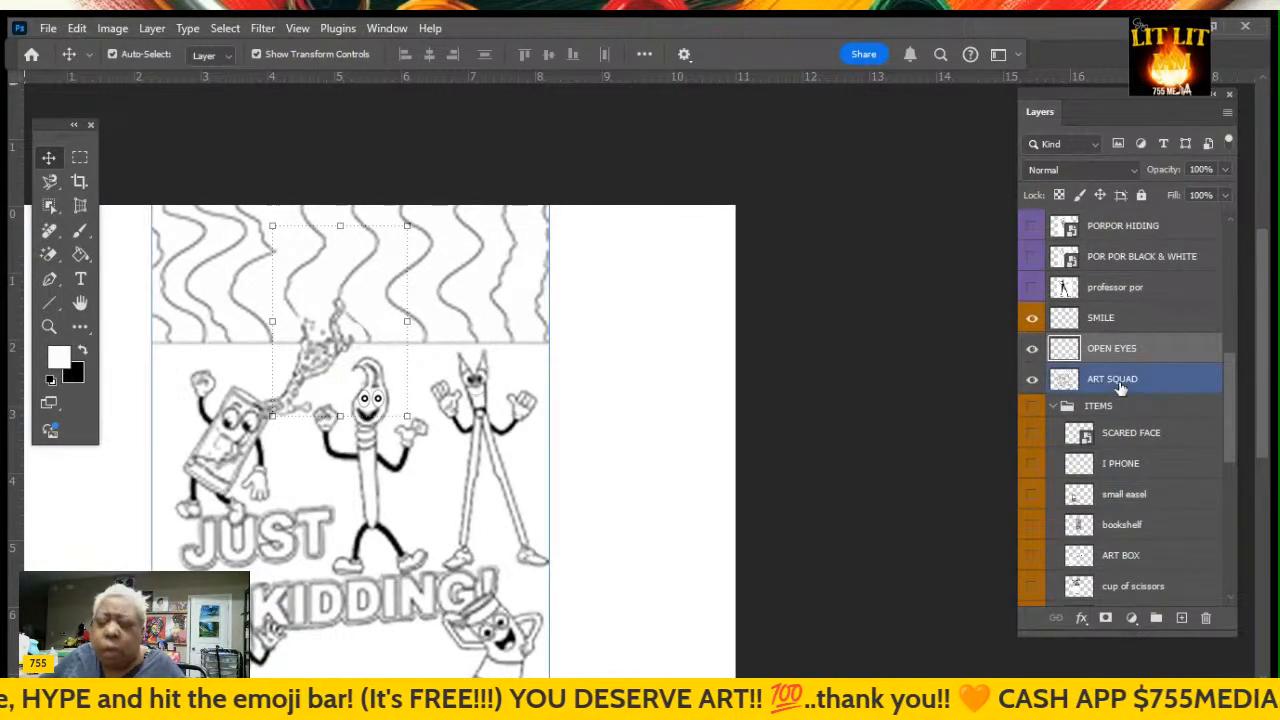
{"action": "left_click", "coordinate": [1126, 349], "text": "shift"}
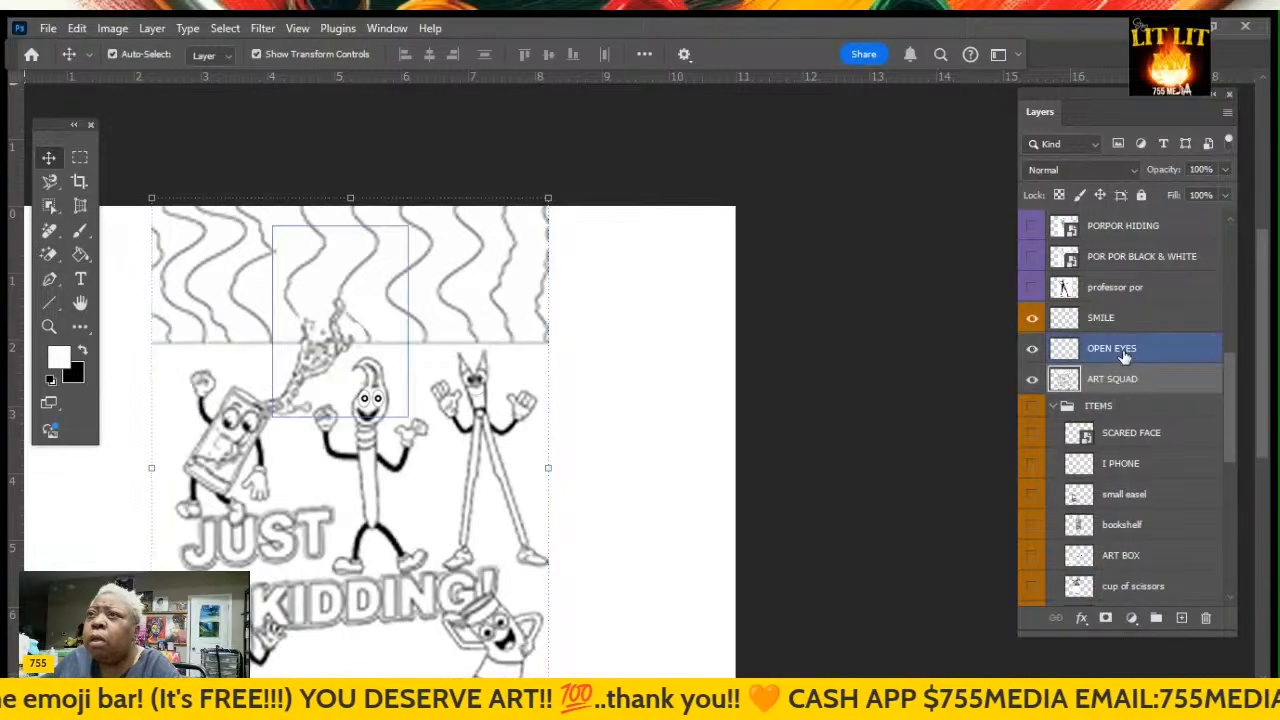
{"action": "left_click", "coordinate": [1116, 320], "text": "shift"}
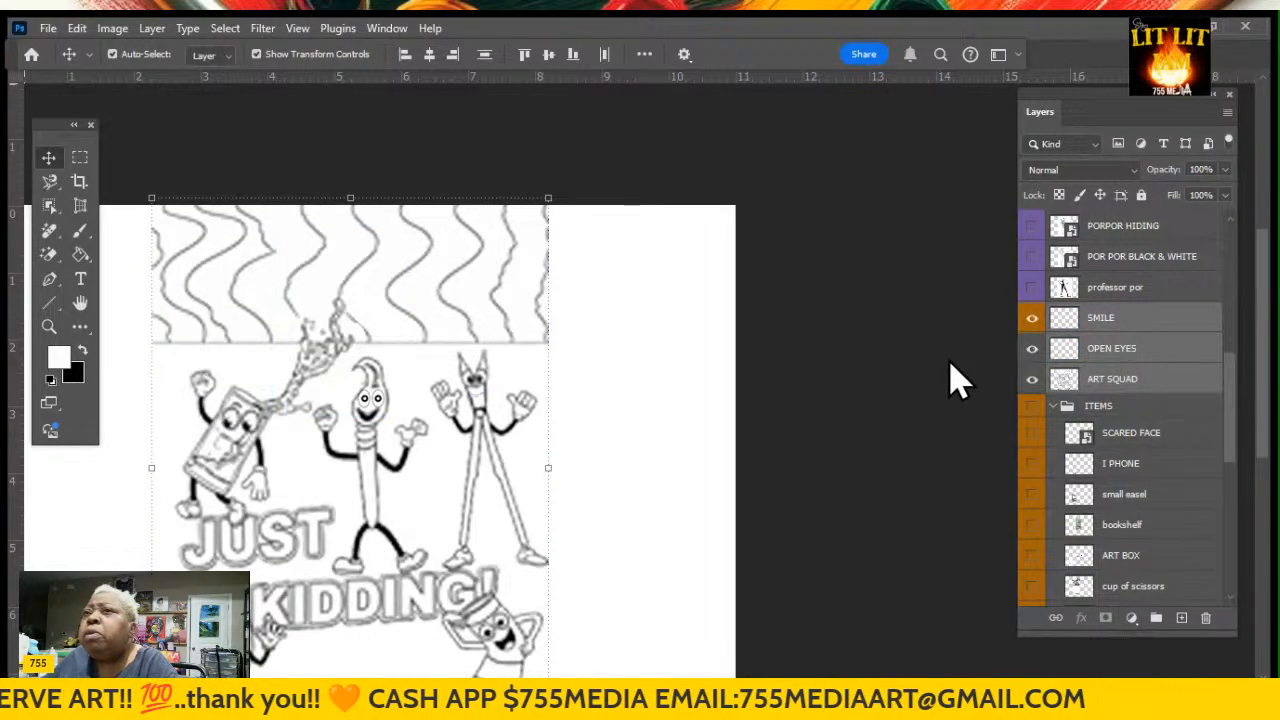
{"action": "left_click", "coordinate": [920, 398]}
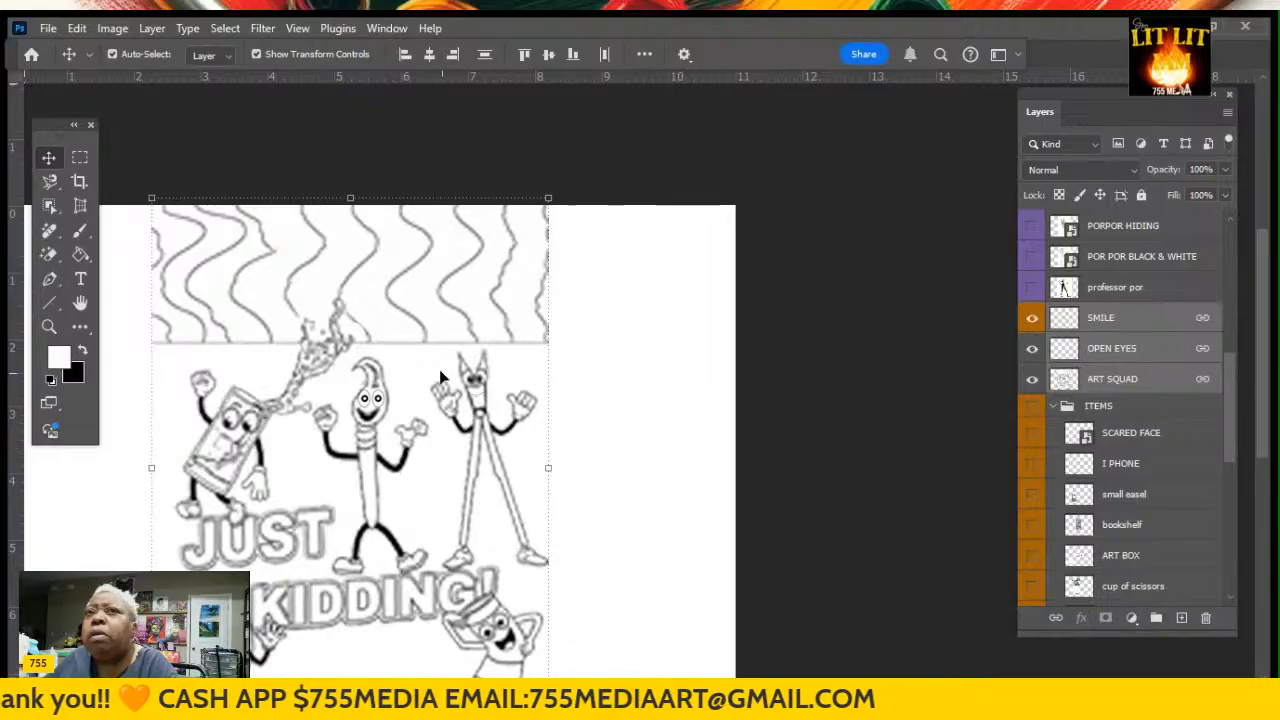
Scale the linked artwork proportionally to about 96.92% so its upper edge fits inside the page
{"action": "left_click", "coordinate": [351, 199]}
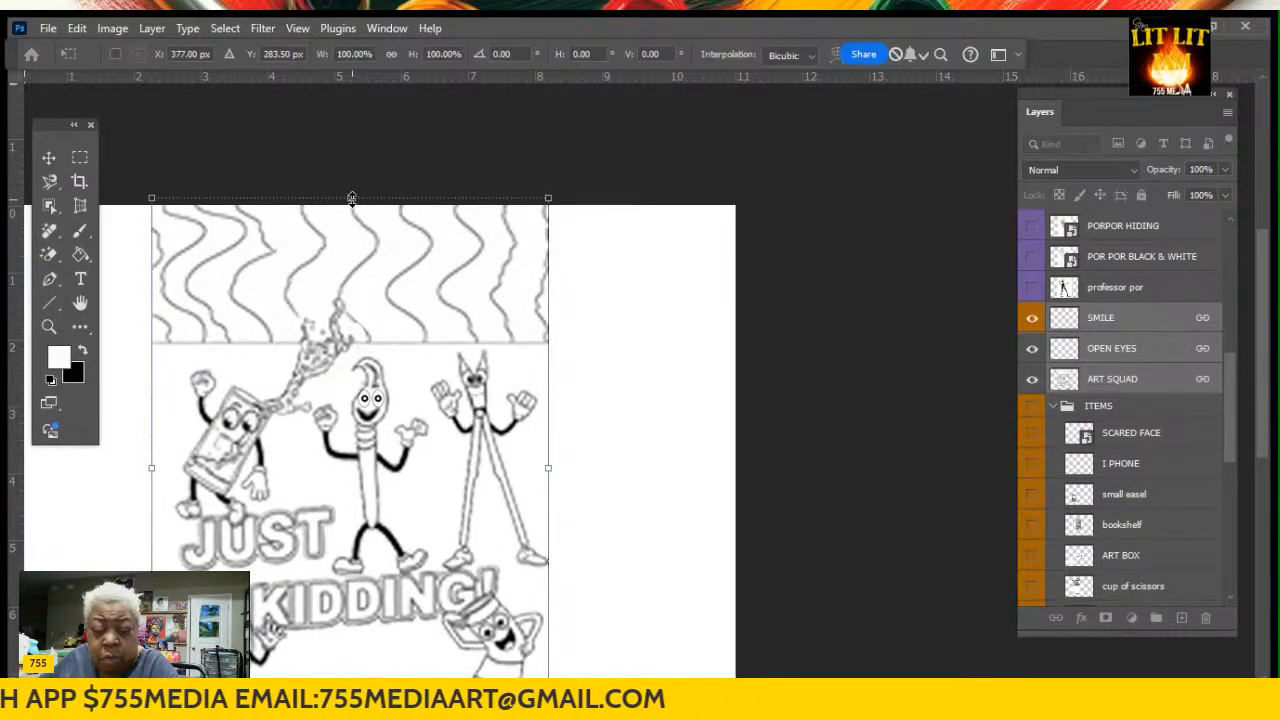
{"action": "left_click_drag", "start_coordinate": [351, 197], "coordinate": [349, 271]}
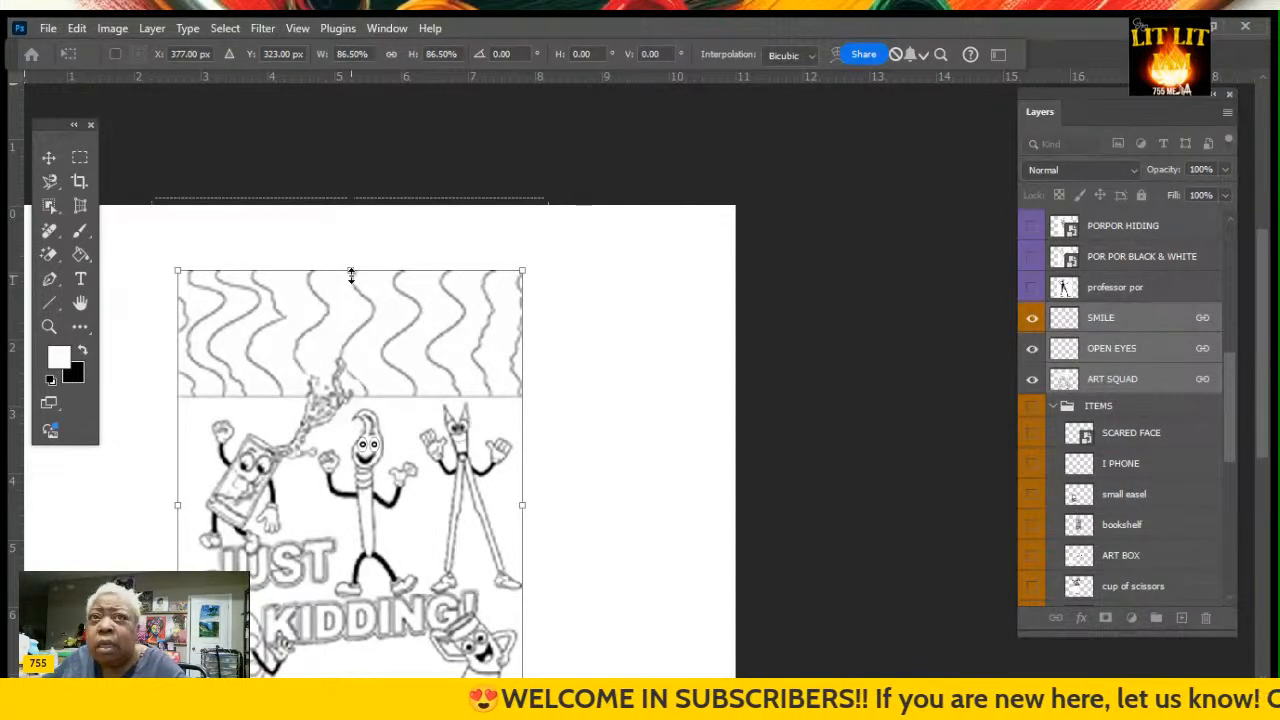
{"action": "left_click_drag", "start_coordinate": [351, 272], "coordinate": [347, 223]}
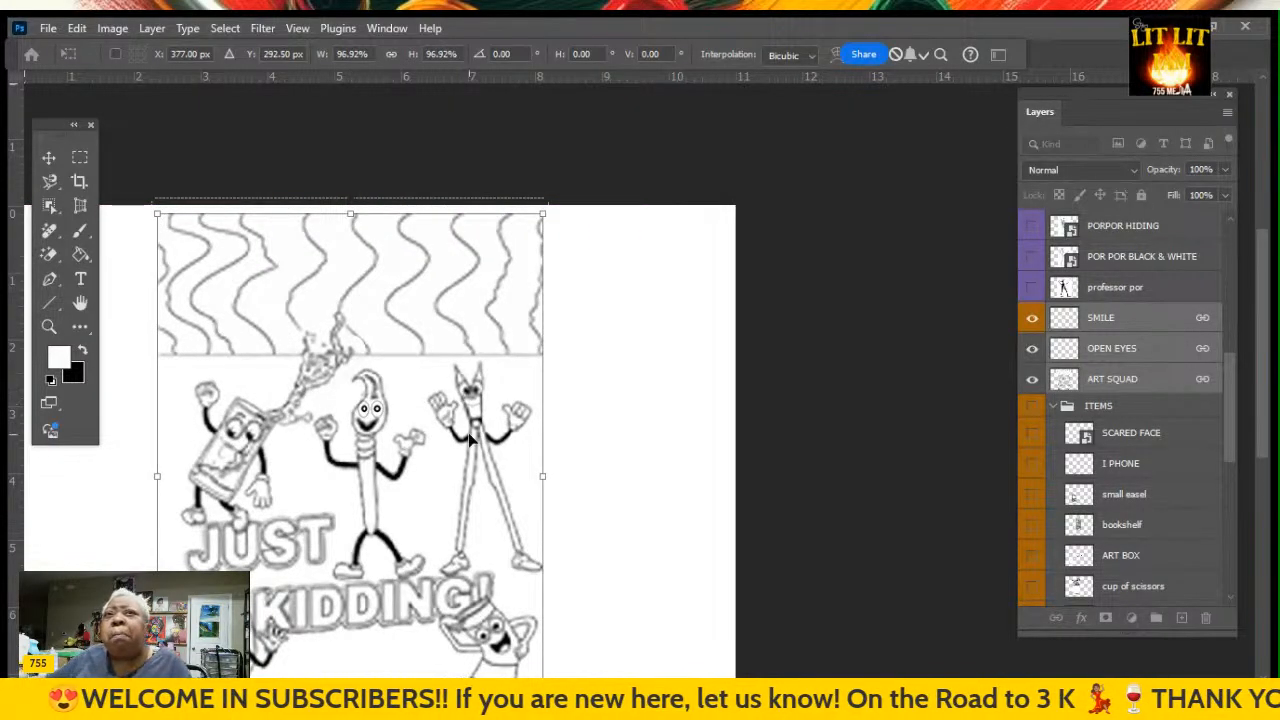
{"action": "scroll", "coordinate": [485, 453], "scroll_direction": "down", "scroll_amount": 3}
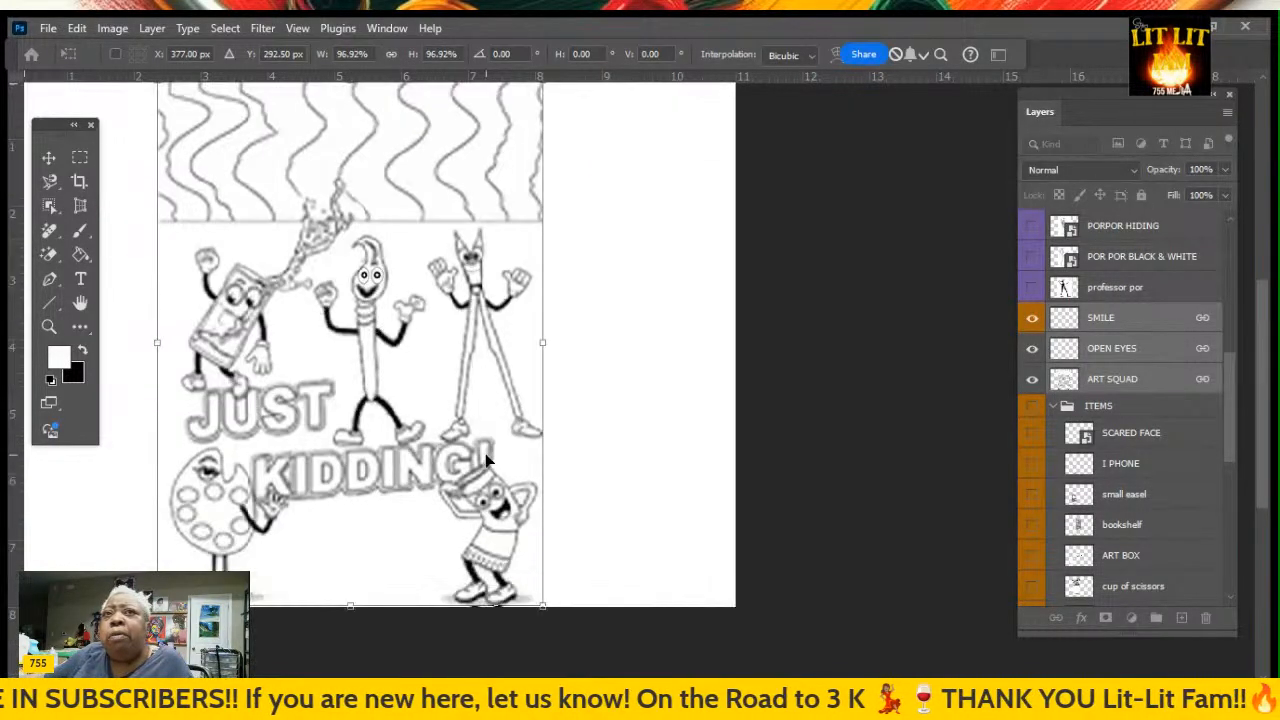